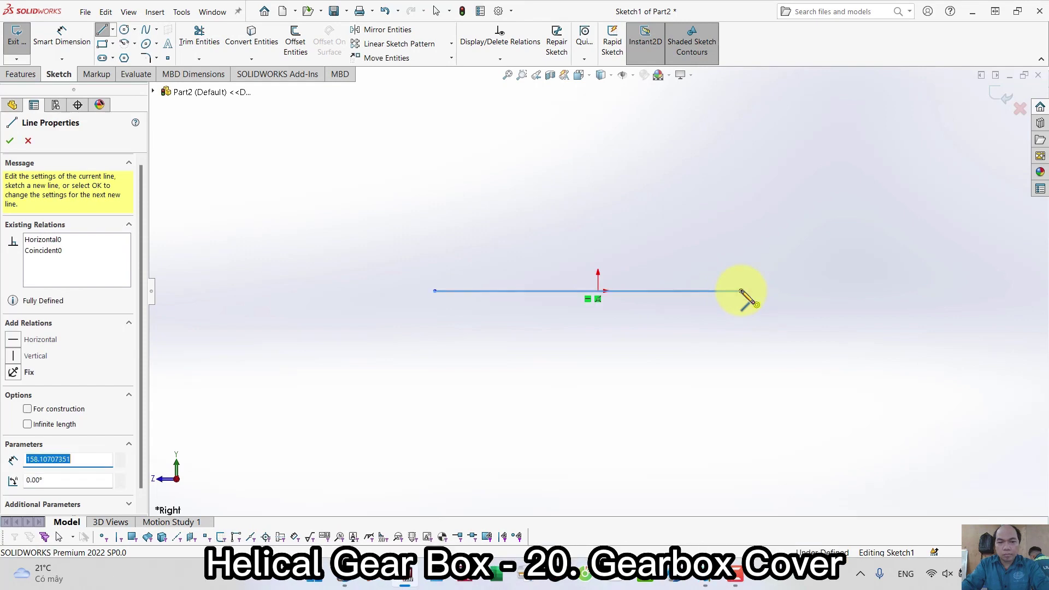
Step: Close the profile above the horizontal base line with a tangent arc of about 33 mm radius, a sloping line about 76 mm long and a larger tangent arc
{"action": "left_click", "coordinate": [717, 240]}
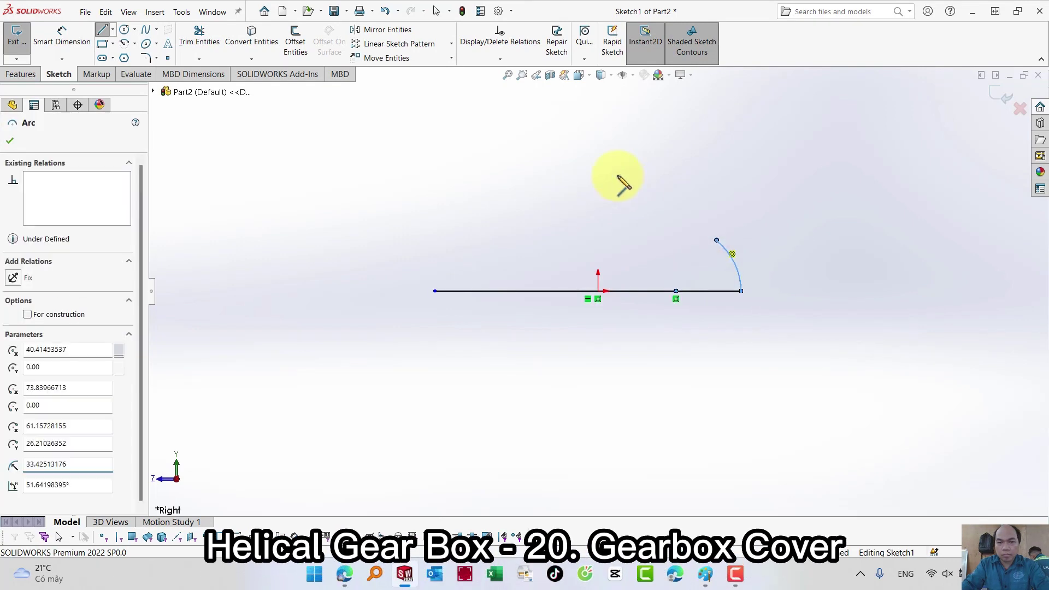
{"action": "double_click", "coordinate": [601, 150]}
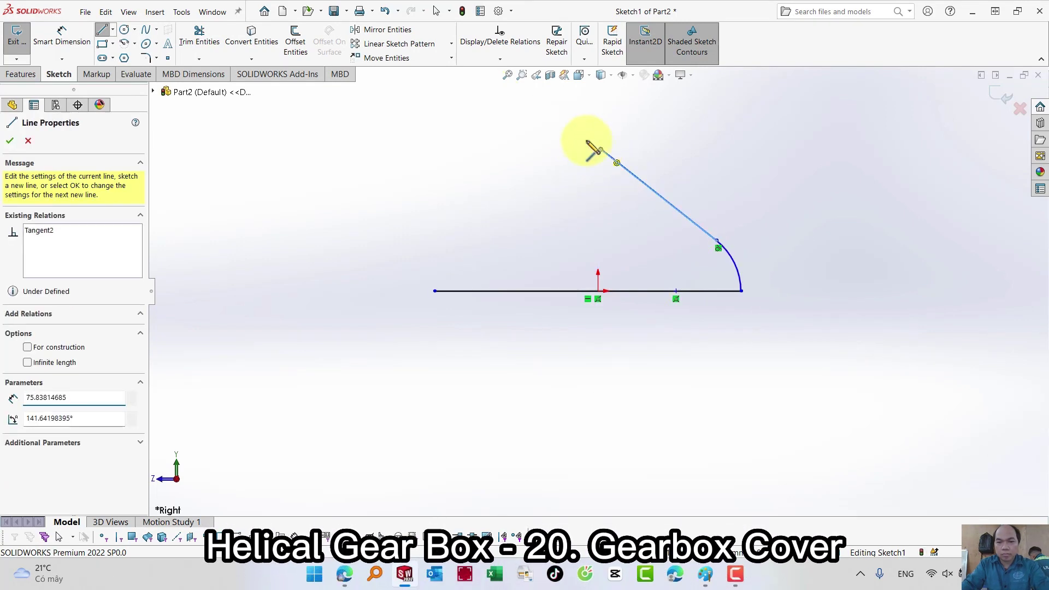
{"action": "left_click", "coordinate": [435, 291]}
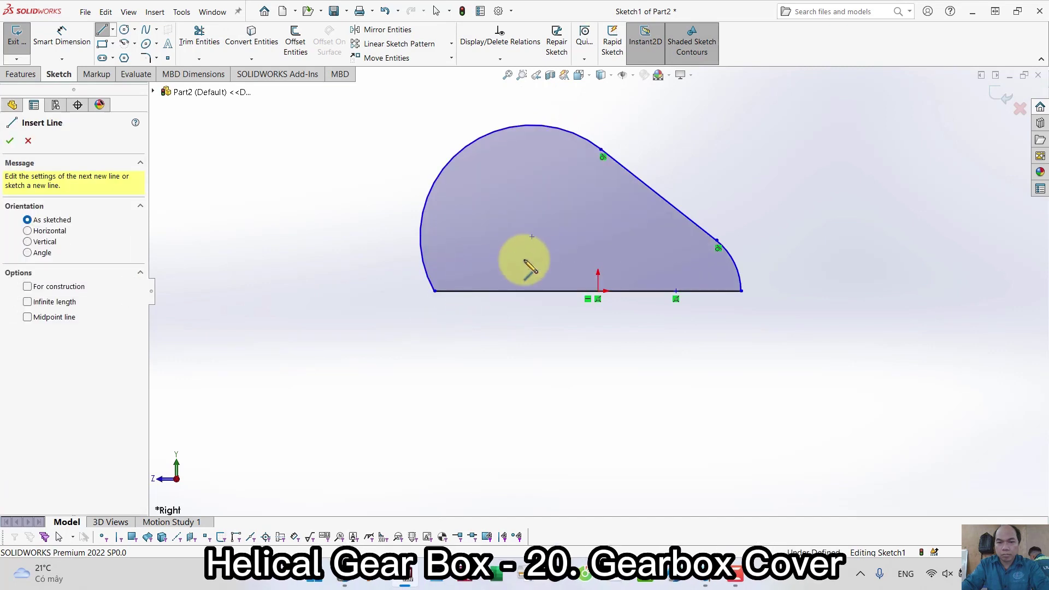
{"action": "key", "text": "Escape"}
Step: Make the large arc's centre point coincident with the horizontal base line
{"action": "left_click", "coordinate": [532, 236]}
{"action": "left_click", "coordinate": [511, 291], "text": "ctrl"}
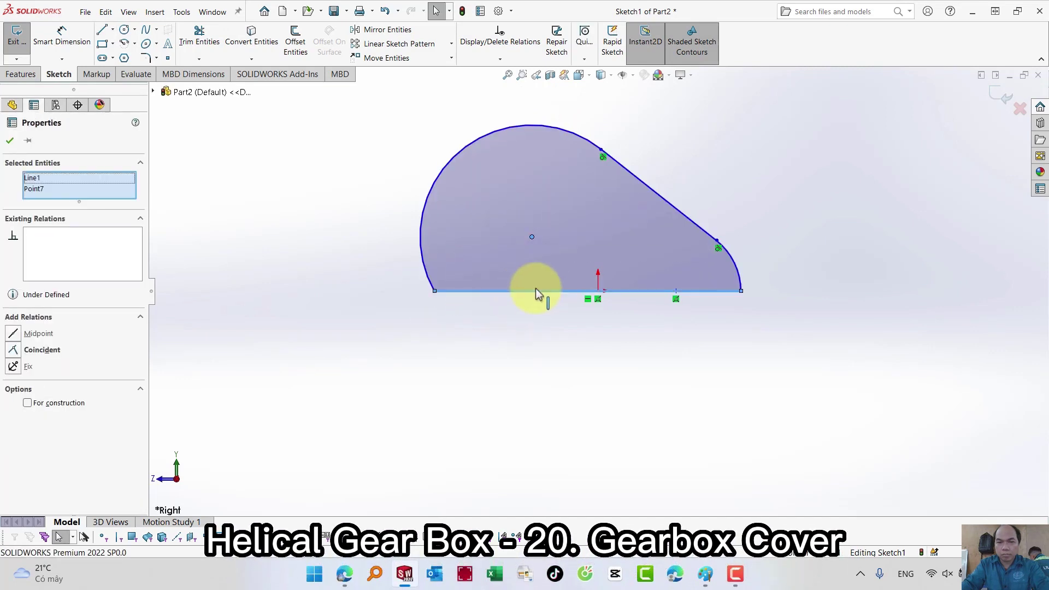
{"action": "left_click", "coordinate": [559, 244]}
{"action": "left_click", "coordinate": [524, 352]}
{"action": "scroll", "coordinate": [669, 300], "scroll_direction": "down", "scroll_amount": 3}
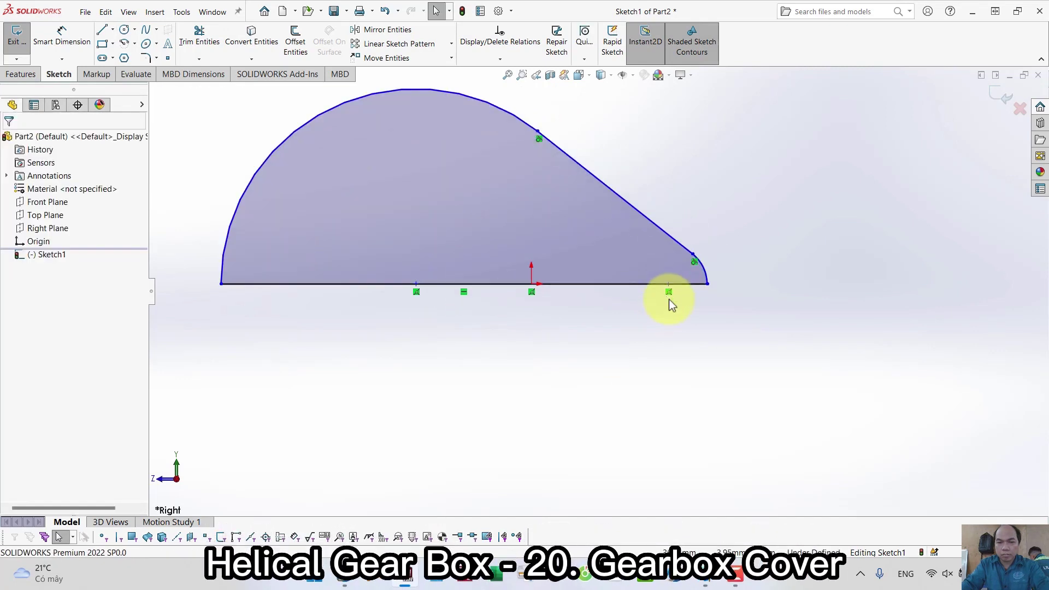
Step: Dimension the distance from the origin to the small arc's centre as 350 mm
{"action": "scroll", "coordinate": [491, 339], "scroll_direction": "up", "scroll_amount": 2}
{"action": "key", "text": "s"}
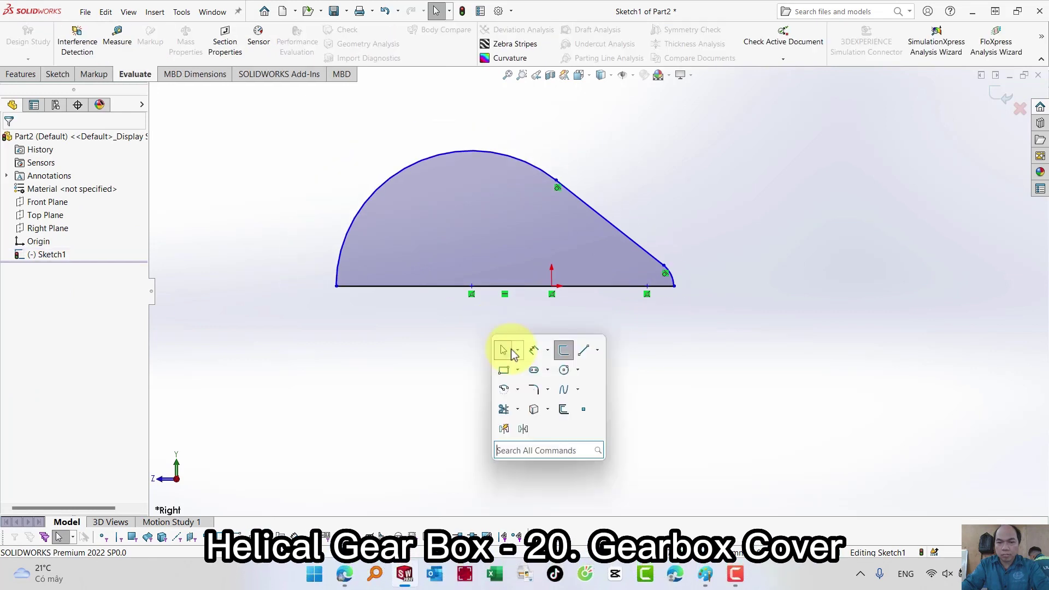
{"action": "left_click", "coordinate": [536, 353]}
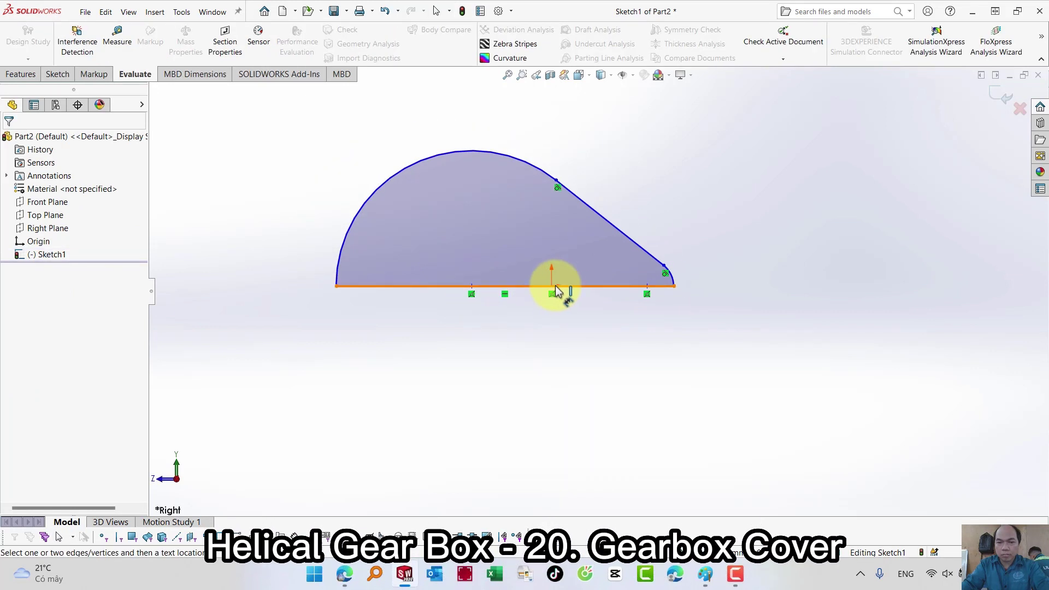
{"action": "left_click", "coordinate": [553, 286]}
{"action": "left_click", "coordinate": [647, 289]}
{"action": "left_click", "coordinate": [648, 289]}
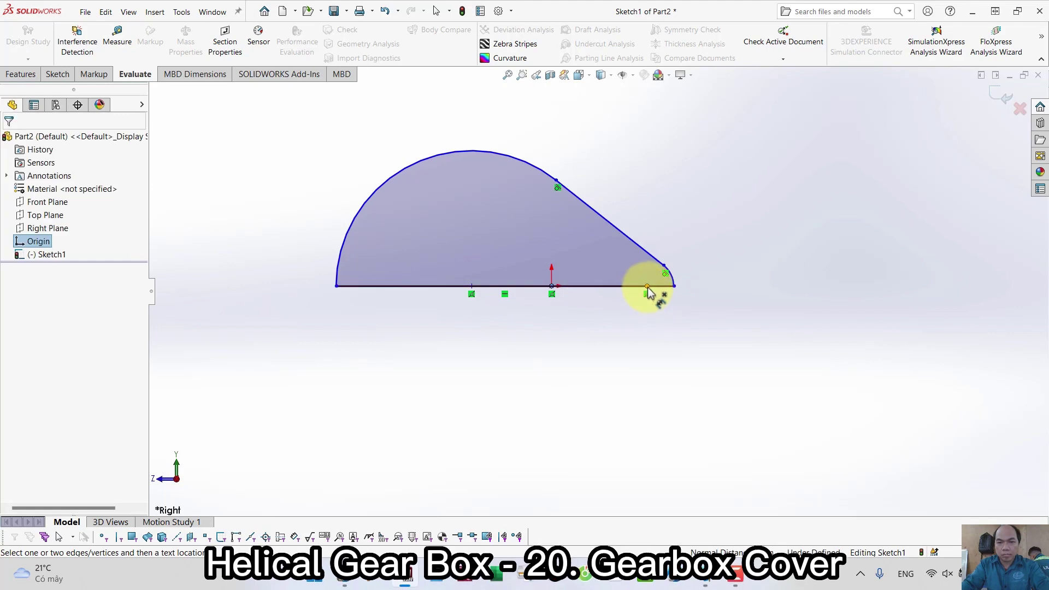
{"action": "left_click", "coordinate": [648, 287]}
{"action": "left_click", "coordinate": [581, 381]}
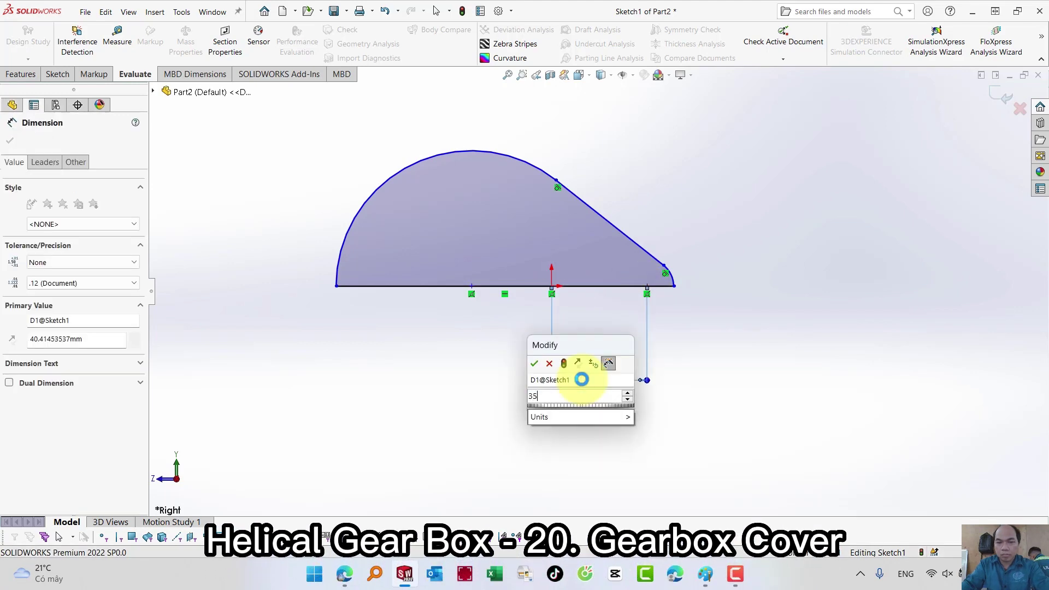
{"action": "type", "text": "350"}
{"action": "key", "text": "Return"}
Step: Dimension the distance from the large arc's centre to the origin as 165 mm
{"action": "left_click", "coordinate": [472, 287]}
{"action": "left_click", "coordinate": [554, 286]}
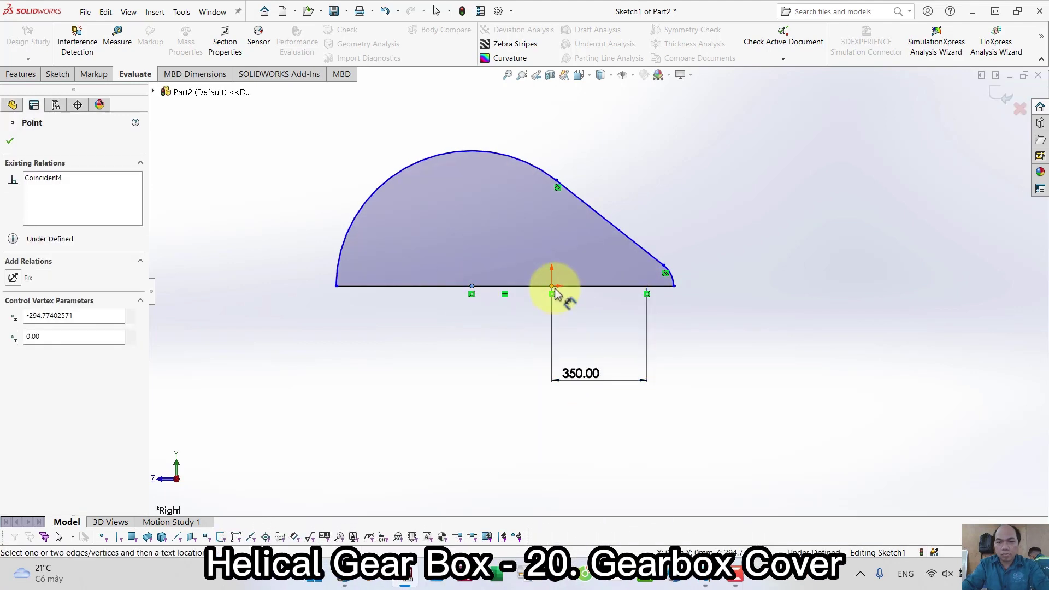
{"action": "left_click", "coordinate": [440, 377]}
{"action": "type", "text": "165"}
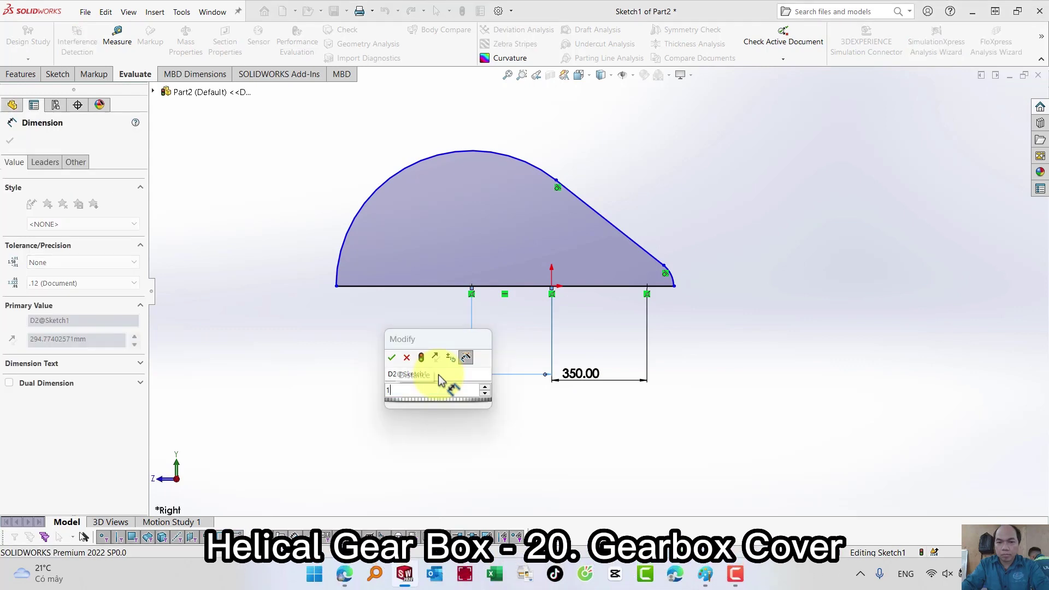
{"action": "key", "text": "Return"}
Step: Dimension the large arc with a radius of 335 mm
{"action": "left_click", "coordinate": [384, 241]}
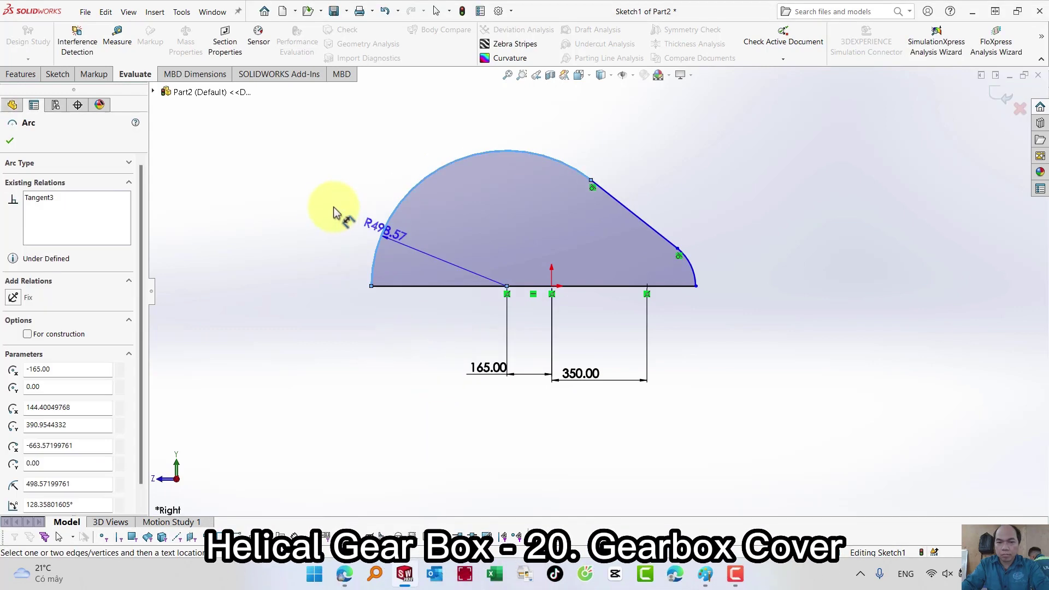
{"action": "left_click", "coordinate": [326, 205]}
{"action": "type", "text": "335"}
{"action": "key", "text": "Return"}
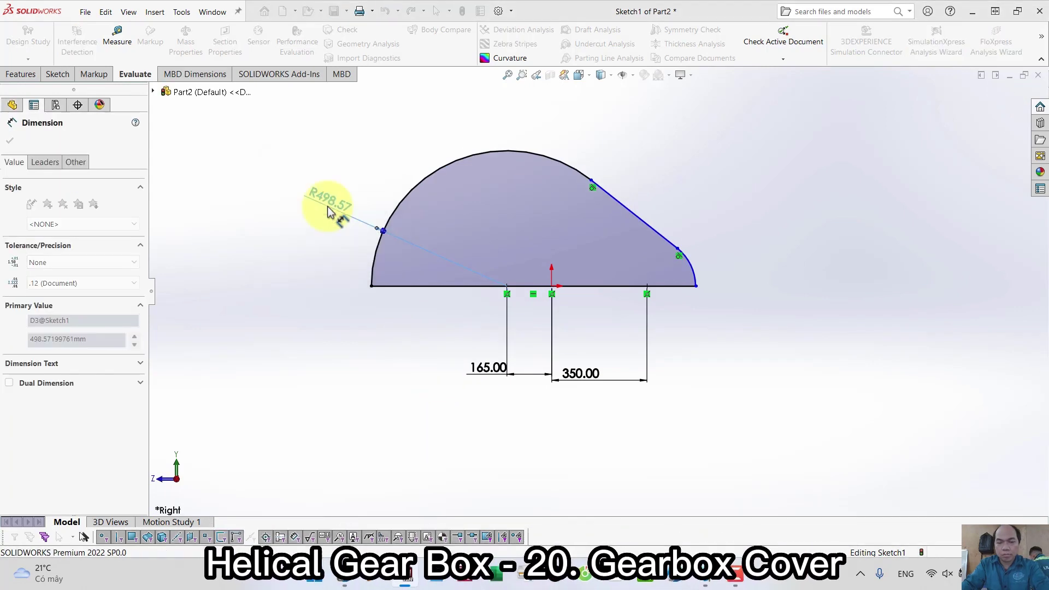
Step: Dimension the small arc with a radius of 150 mm
{"action": "scroll", "coordinate": [634, 281], "scroll_direction": "down", "scroll_amount": 5}
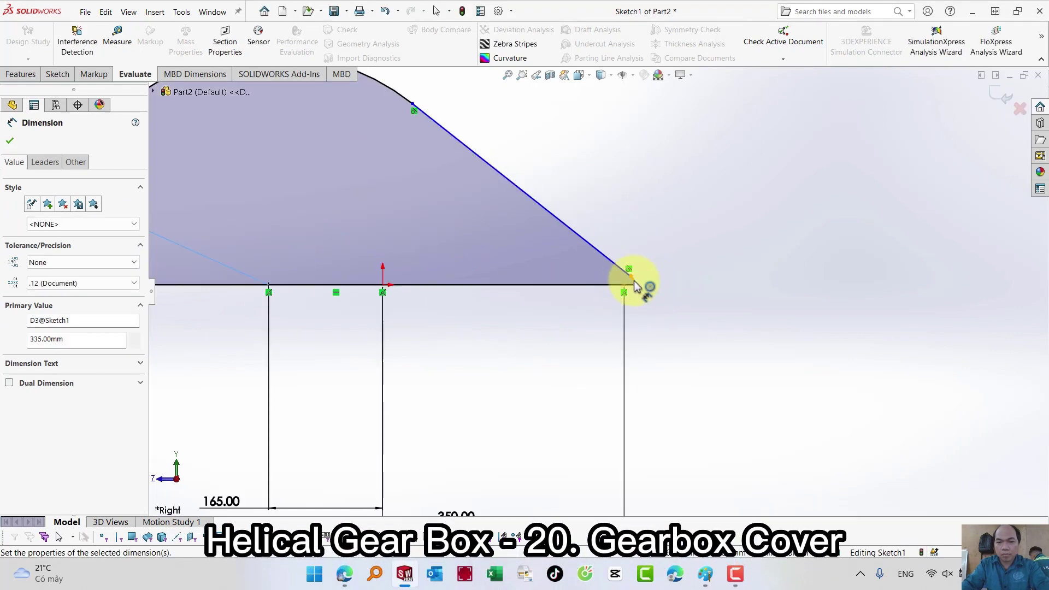
{"action": "left_click", "coordinate": [634, 285]}
{"action": "left_click", "coordinate": [721, 234]}
{"action": "type", "text": "1"}
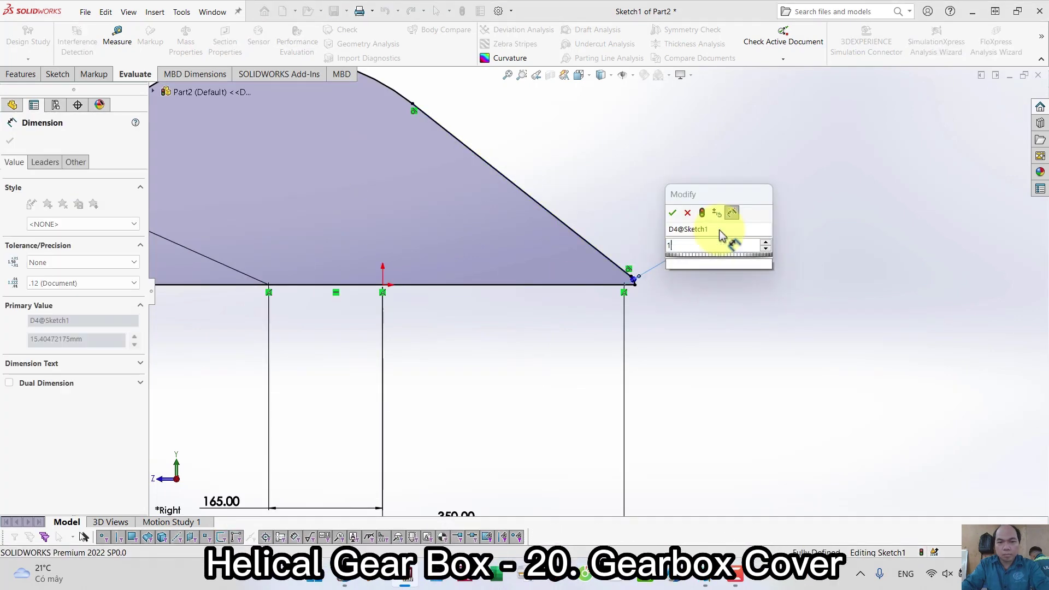
{"action": "type", "text": "50"}
{"action": "key", "text": "Return"}
{"action": "scroll", "coordinate": [710, 295], "scroll_direction": "up", "scroll_amount": 5}
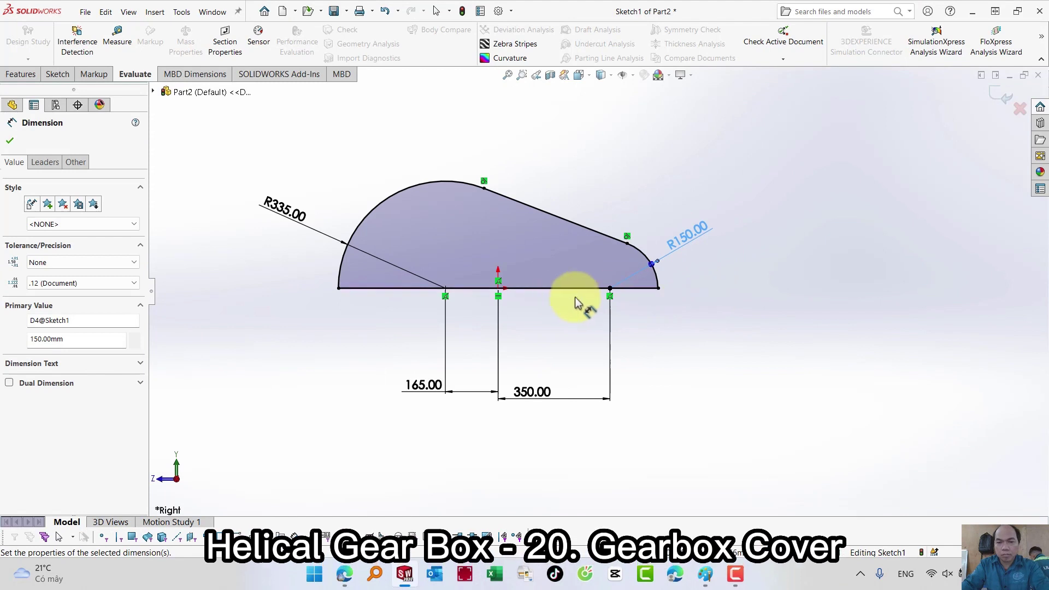
{"action": "scroll", "coordinate": [547, 300], "scroll_direction": "down", "scroll_amount": 2}
{"action": "left_click", "coordinate": [778, 318]}
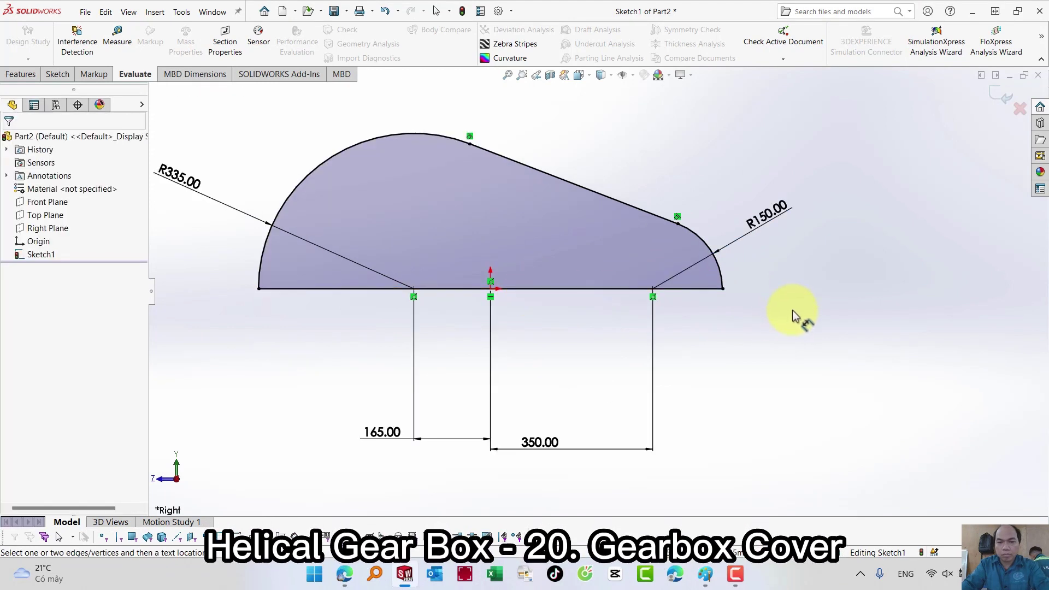
Step: Finish the profile sketch and extrude it 340 mm with the Mid Plane end condition
{"action": "key", "text": "s"}
{"action": "left_click", "coordinate": [867, 327]}
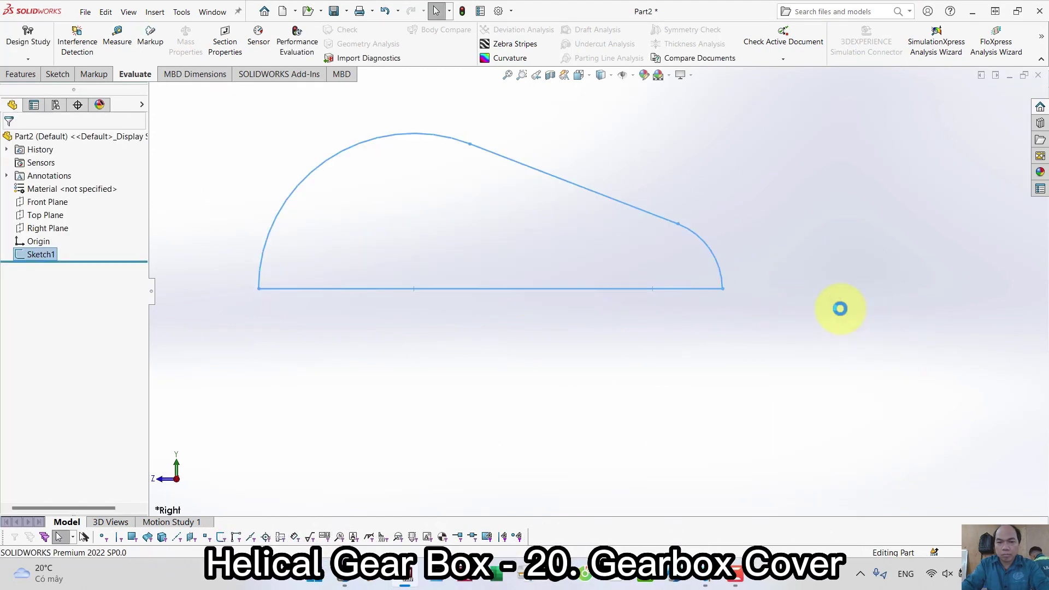
{"action": "key", "text": "s"}
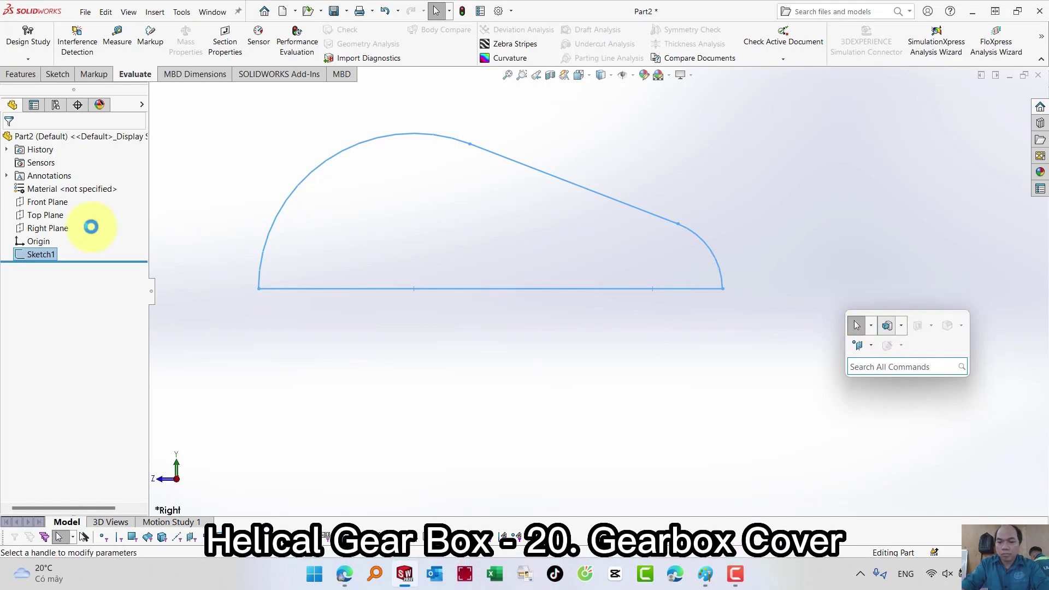
{"action": "left_click", "coordinate": [49, 216]}
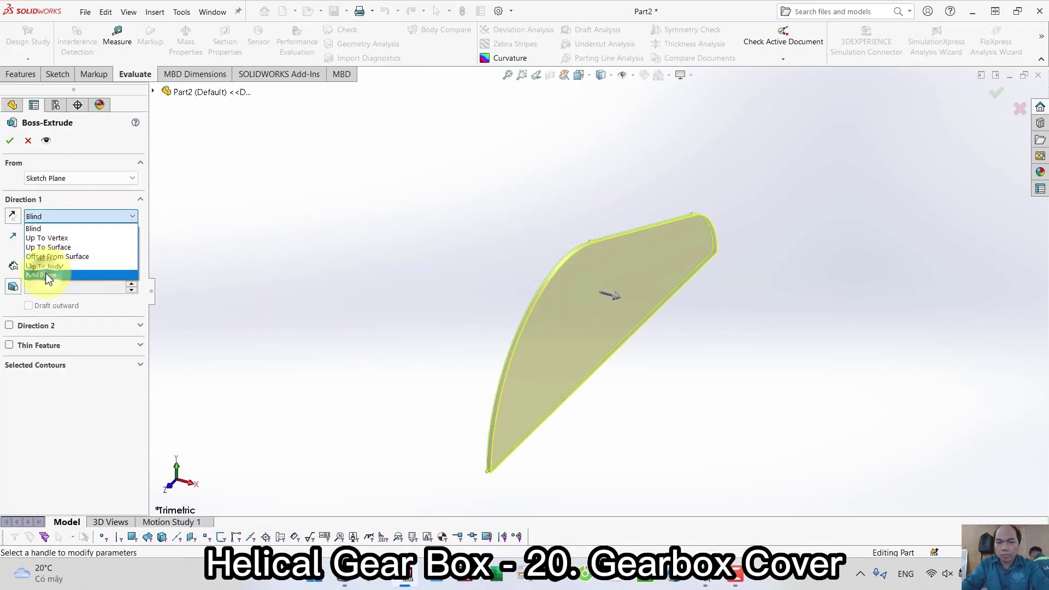
{"action": "left_click", "coordinate": [44, 275]}
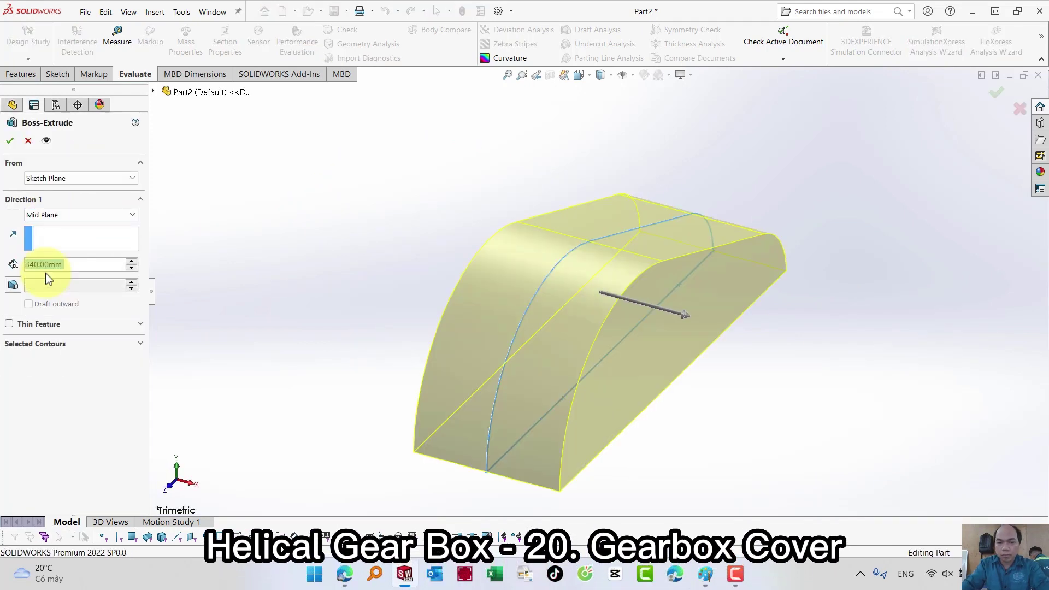
{"action": "key", "text": "Return"}
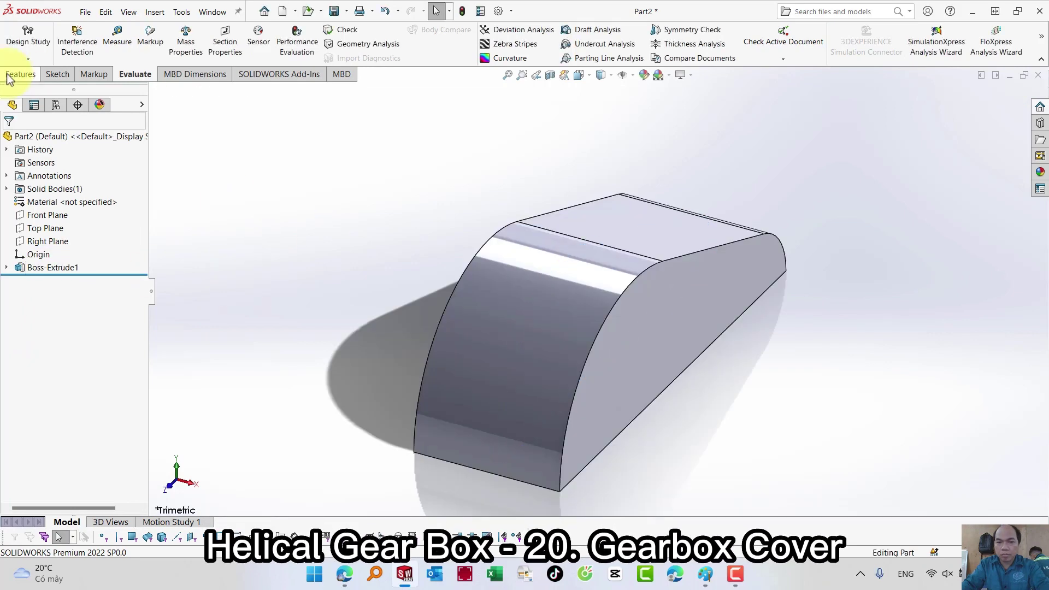
Step: Shell the body with a 21.80 mm wall thickness, removing the flat bottom face
{"action": "left_click", "coordinate": [10, 75]}
{"action": "left_click", "coordinate": [449, 58]}
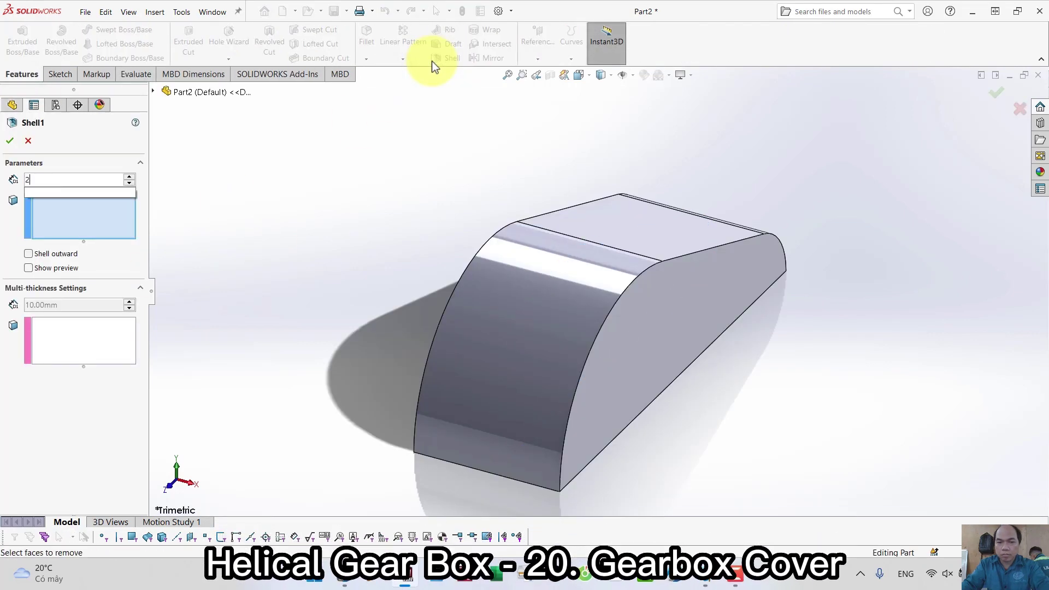
{"action": "type", "text": "21.80mm"}
{"action": "middle_click_drag", "start_coordinate": [593, 277], "coordinate": [556, 352]}
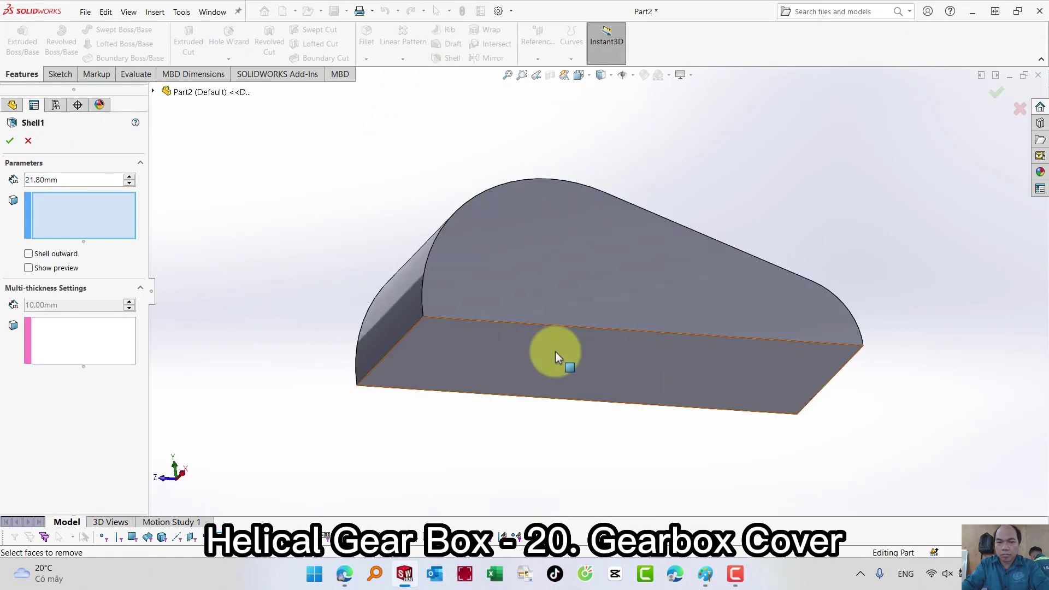
{"action": "left_click", "coordinate": [555, 352]}
{"action": "key", "text": "Return"}
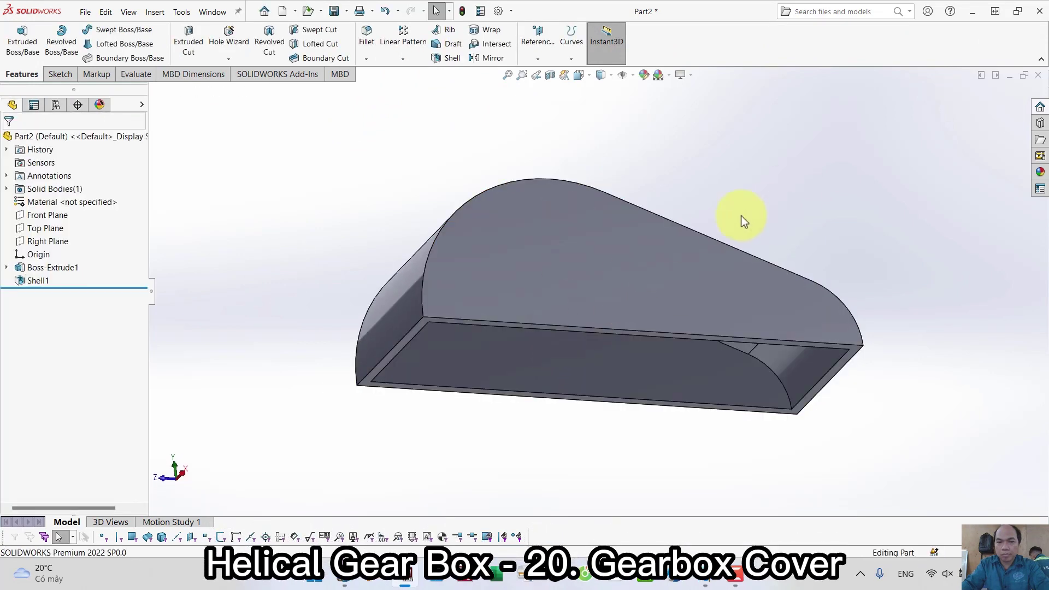
Step: Sketch a centre rectangle about 638 by 1502 mm on the Top Plane, centred on the origin
{"action": "key", "text": "s"}
{"action": "left_click", "coordinate": [512, 154]}
{"action": "key", "text": "ctrl+7"}
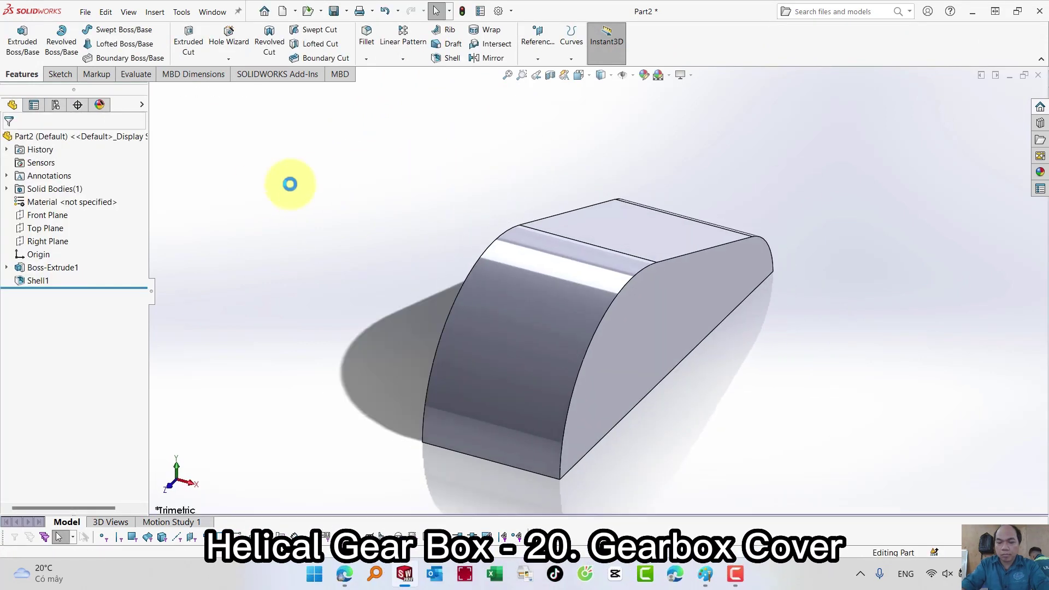
{"action": "left_click", "coordinate": [54, 228]}
{"action": "left_click", "coordinate": [71, 213]}
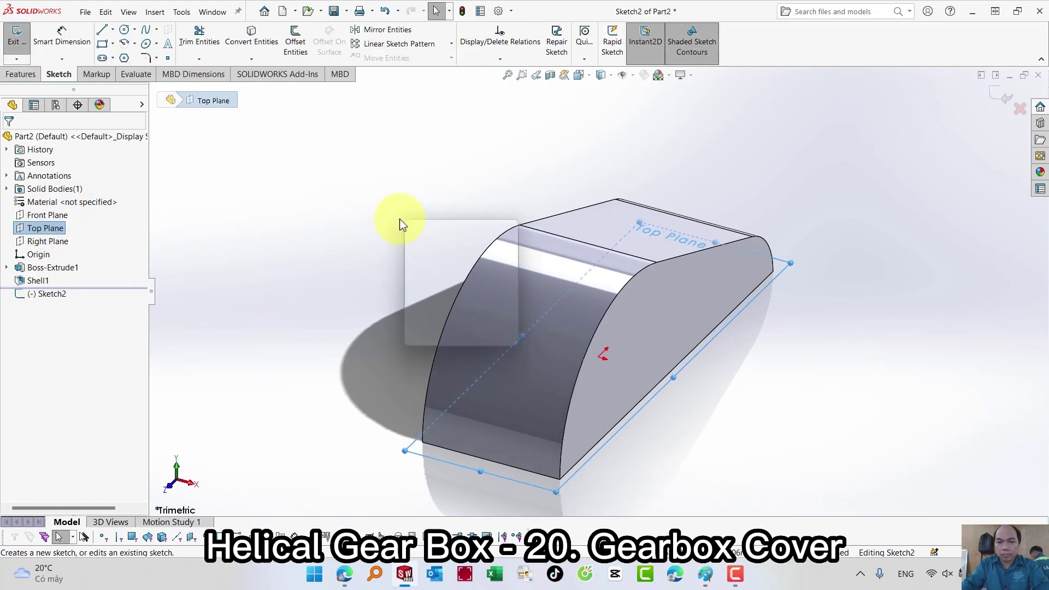
{"action": "key", "text": "s"}
{"action": "left_click", "coordinate": [417, 262]}
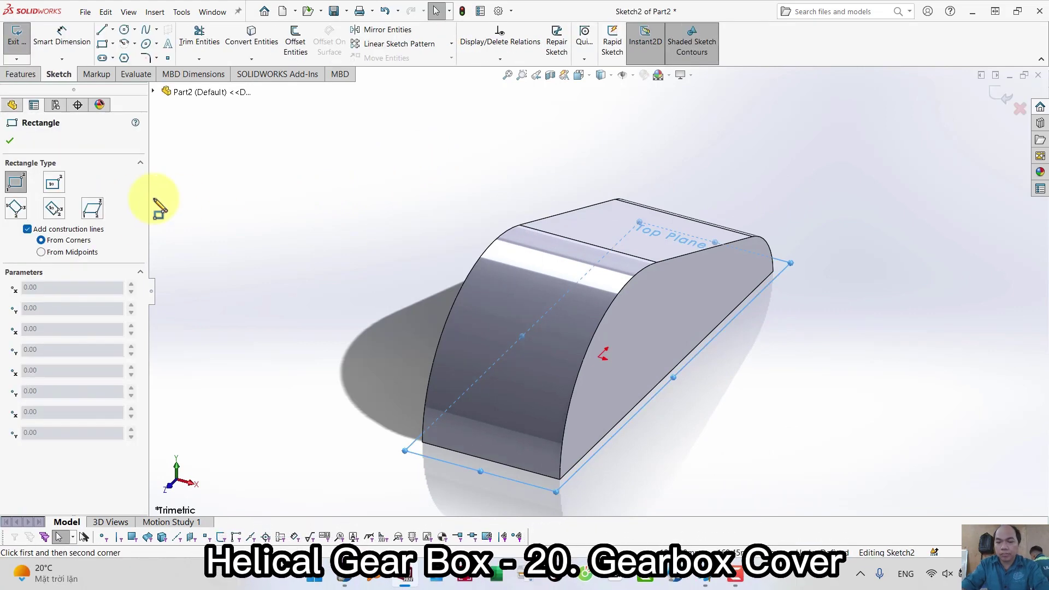
{"action": "left_click", "coordinate": [54, 183]}
{"action": "left_click", "coordinate": [598, 357]}
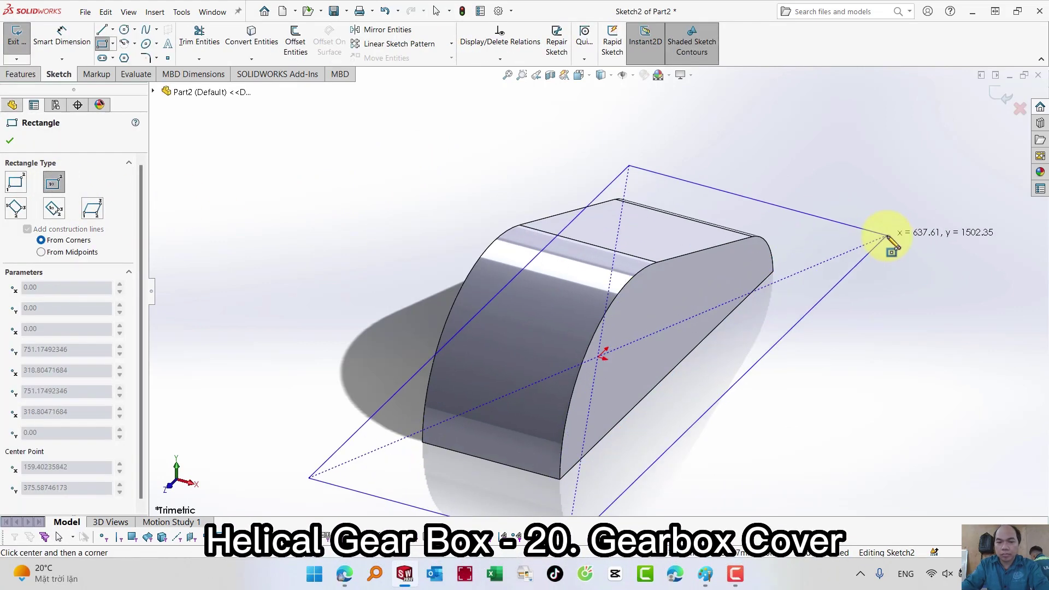
{"action": "left_click", "coordinate": [886, 235]}
Step: Dimension the rectangle 460 mm wide and 1115 mm long
{"action": "key", "text": "s"}
{"action": "left_click", "coordinate": [918, 289]}
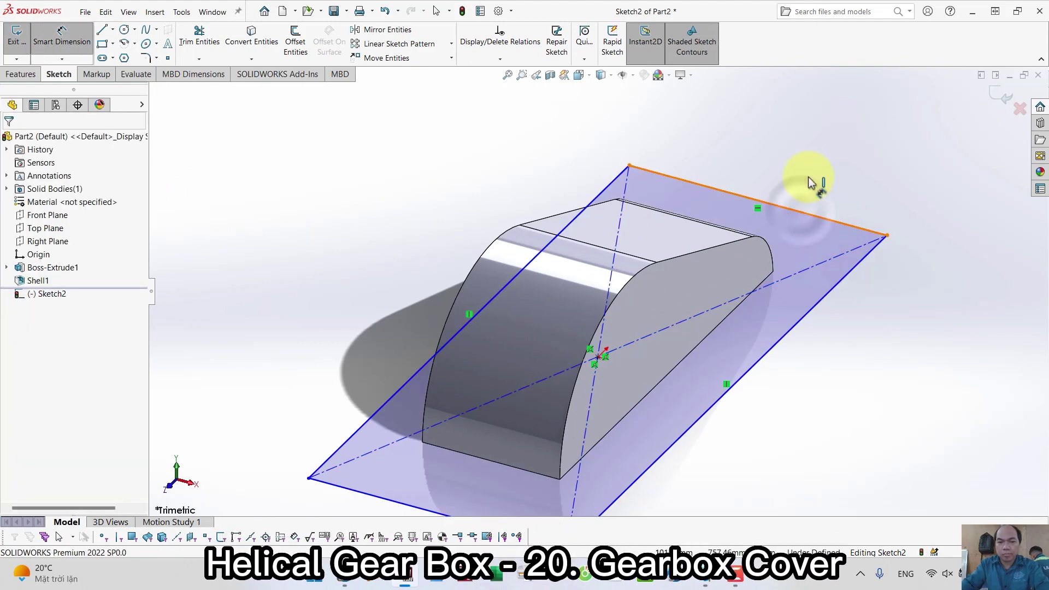
{"action": "left_click", "coordinate": [787, 208]}
{"action": "left_click", "coordinate": [776, 183]}
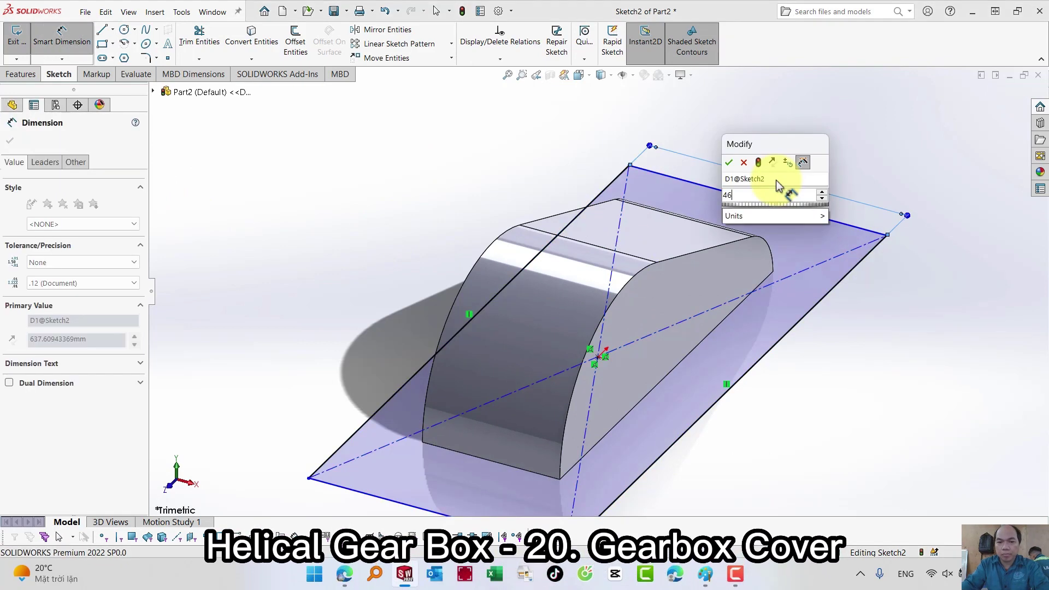
{"action": "type", "text": "460"}
{"action": "key", "text": "Return"}
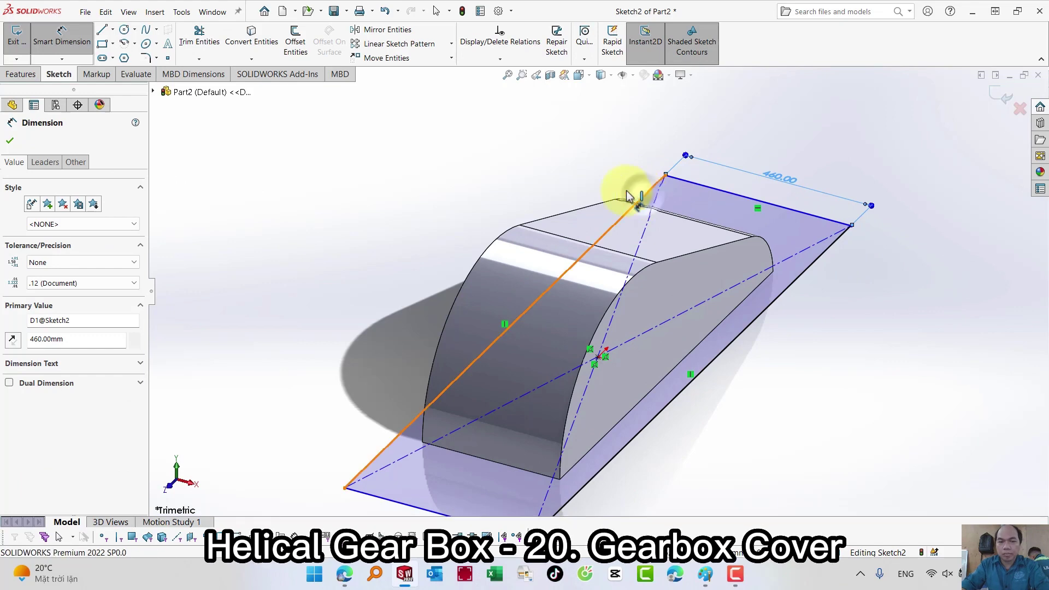
{"action": "left_click", "coordinate": [630, 197]}
{"action": "left_click", "coordinate": [448, 234]}
{"action": "type", "text": "1115"}
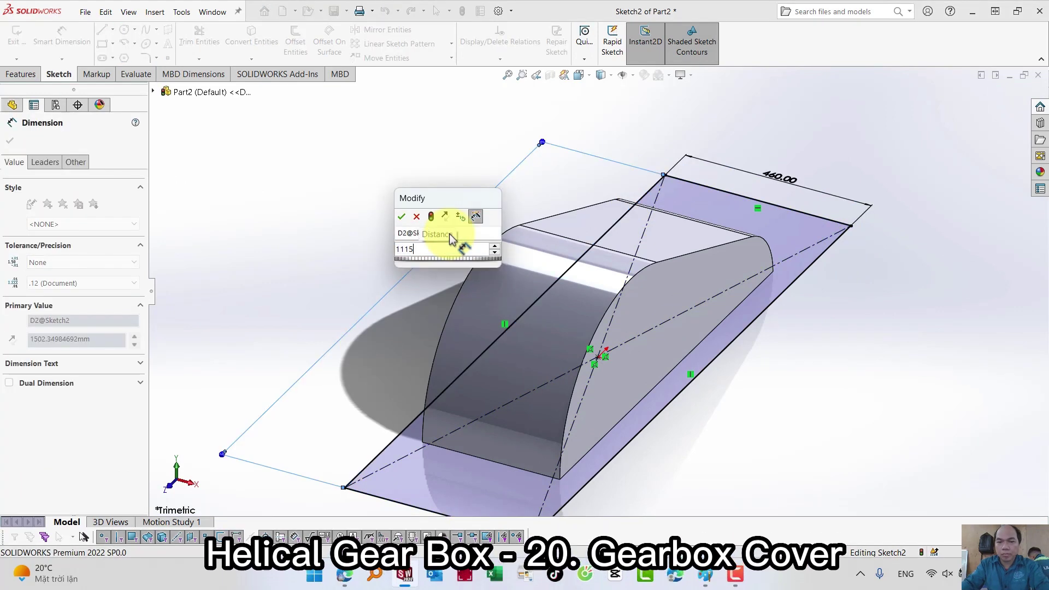
{"action": "key", "text": "Return"}
{"action": "key", "text": "Escape"}
Step: Finish the rectangle sketch and extrude it 20 mm upward with the Blind end condition to form the base flange
{"action": "key", "text": "s"}
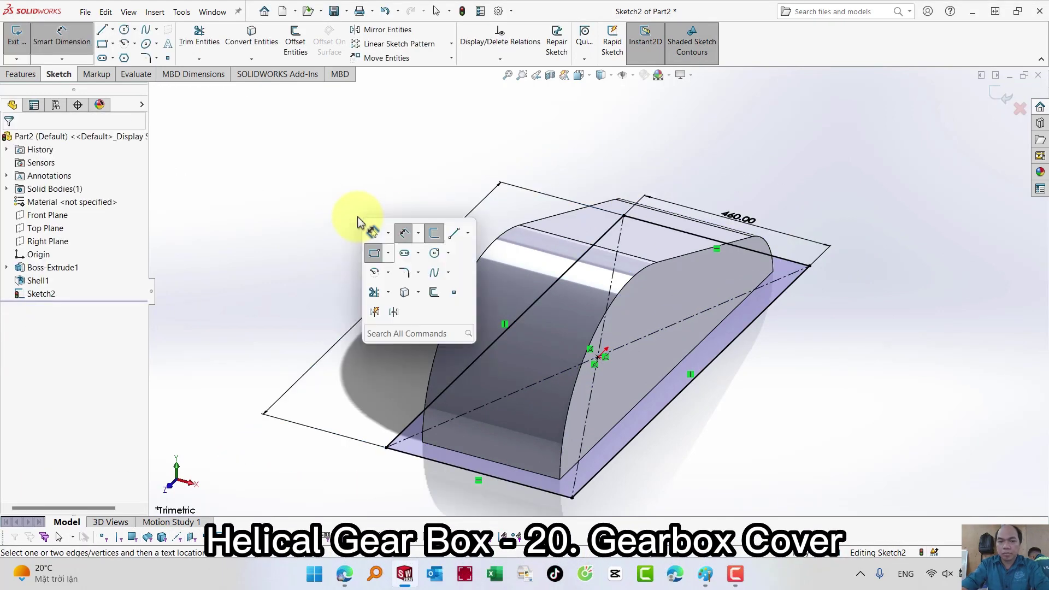
{"action": "left_click", "coordinate": [429, 234]}
{"action": "key", "text": "s"}
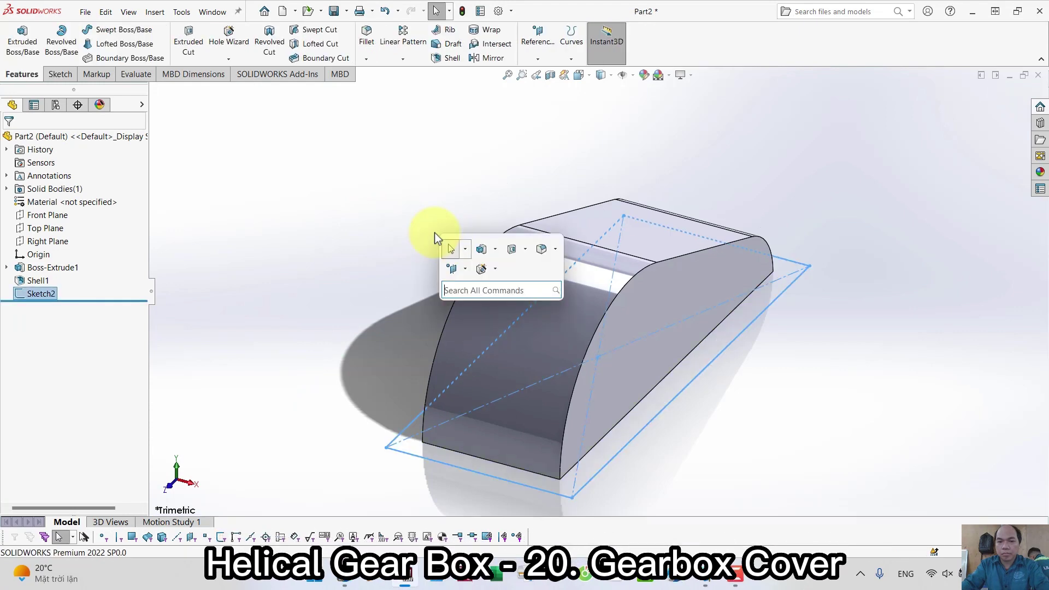
{"action": "left_click", "coordinate": [478, 251]}
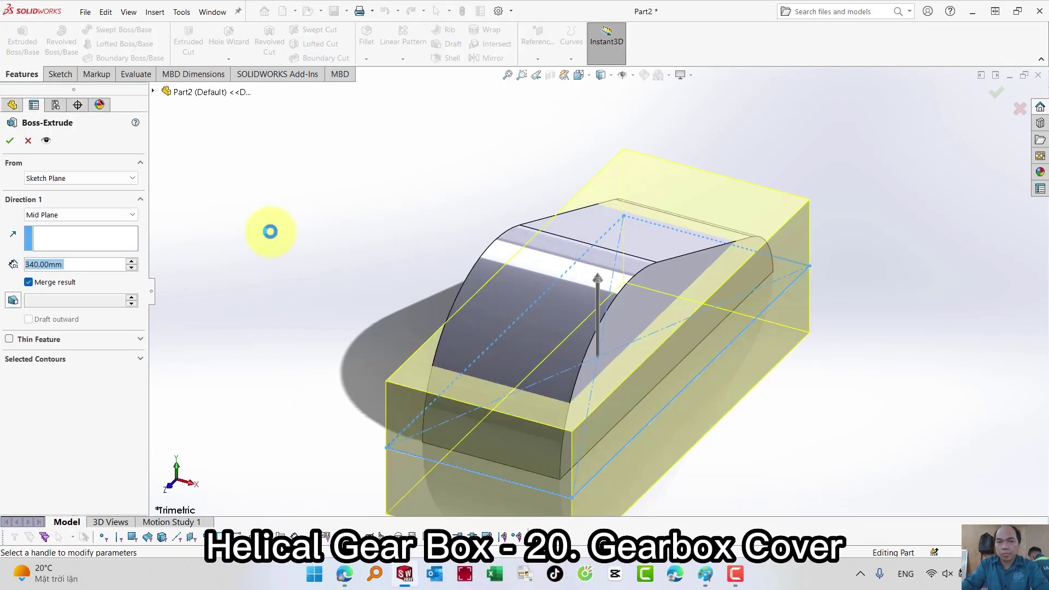
{"action": "left_click", "coordinate": [91, 217]}
{"action": "left_click", "coordinate": [84, 226]}
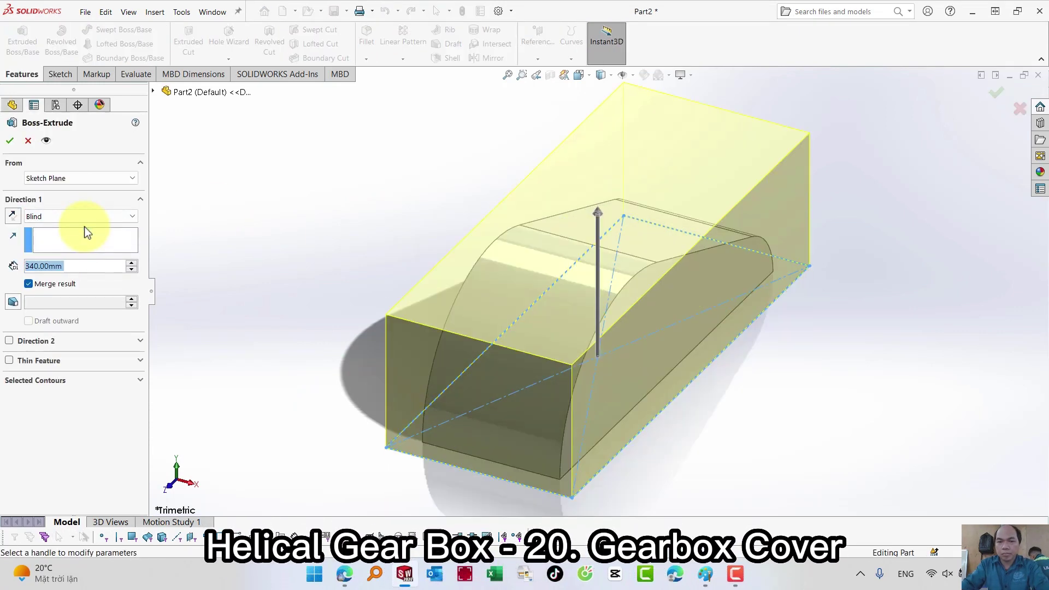
{"action": "type", "text": "20"}
{"action": "key", "text": "Return"}
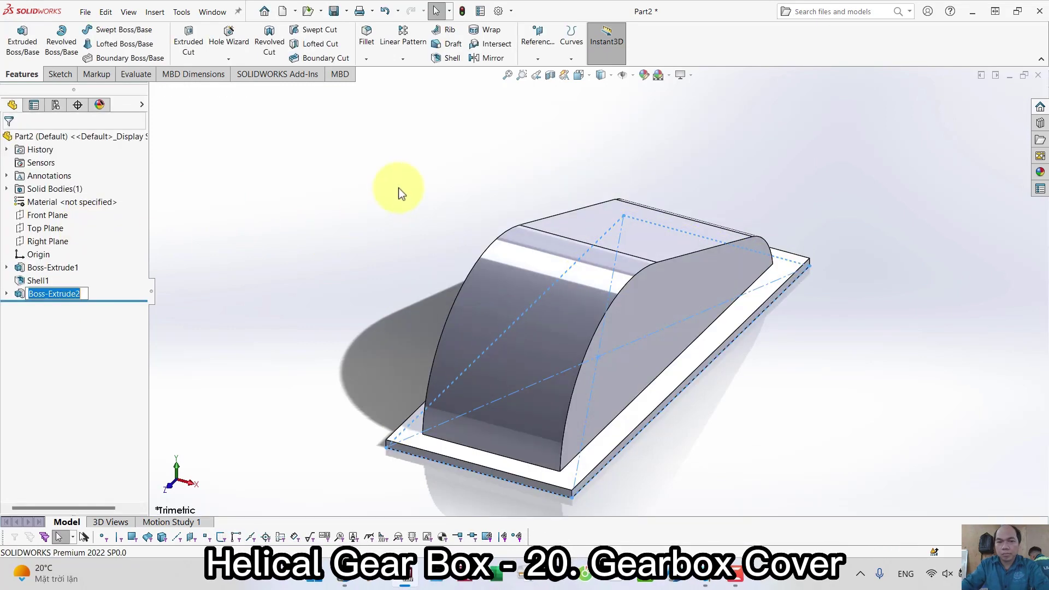
Step: Edit the base flange's sketch to add the four inner edges of the housing opening with Convert Entities, and rebuild the flange
{"action": "middle_click_drag", "start_coordinate": [372, 242], "coordinate": [377, 186]}
{"action": "left_click", "coordinate": [46, 307]}
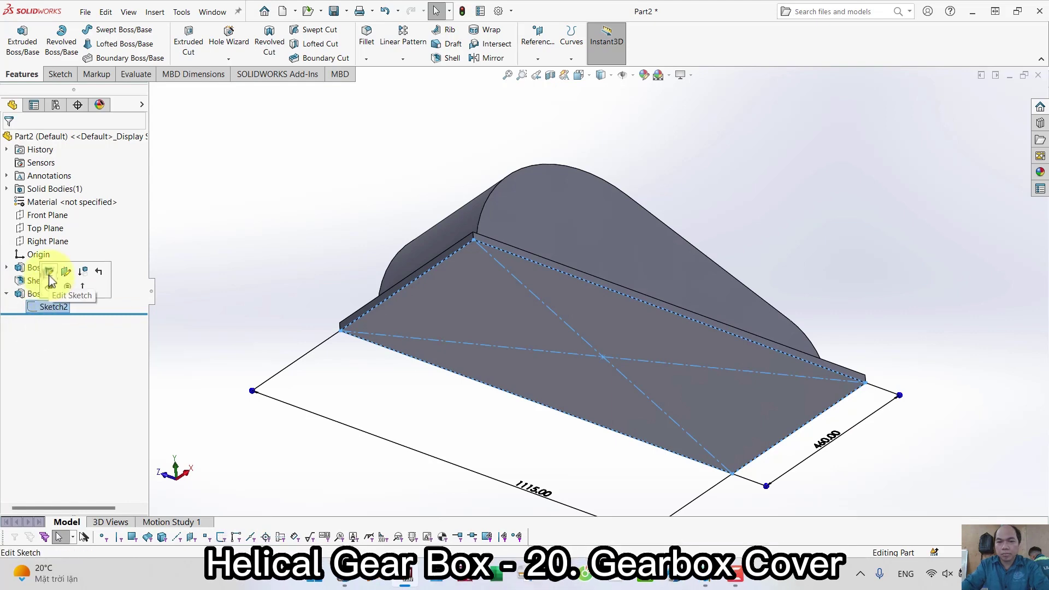
{"action": "left_click", "coordinate": [50, 280]}
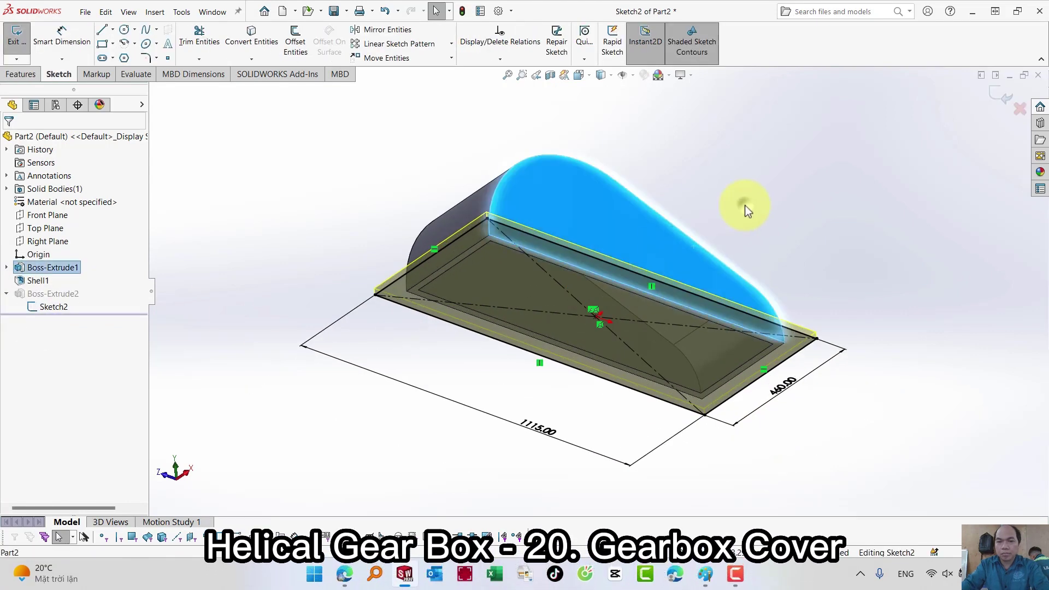
{"action": "key", "text": "ctrl+8"}
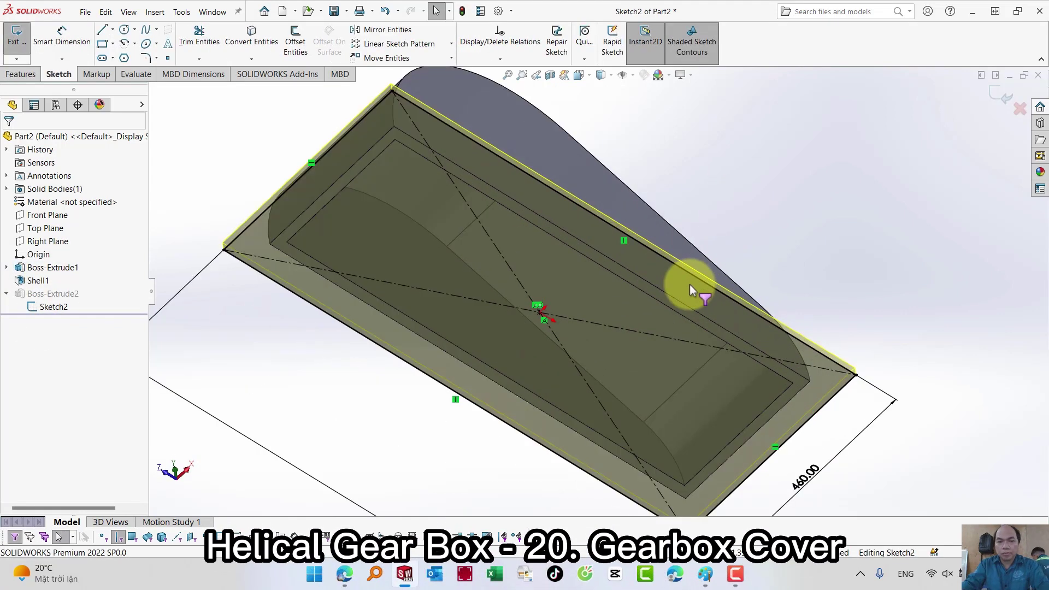
{"action": "key", "text": "s"}
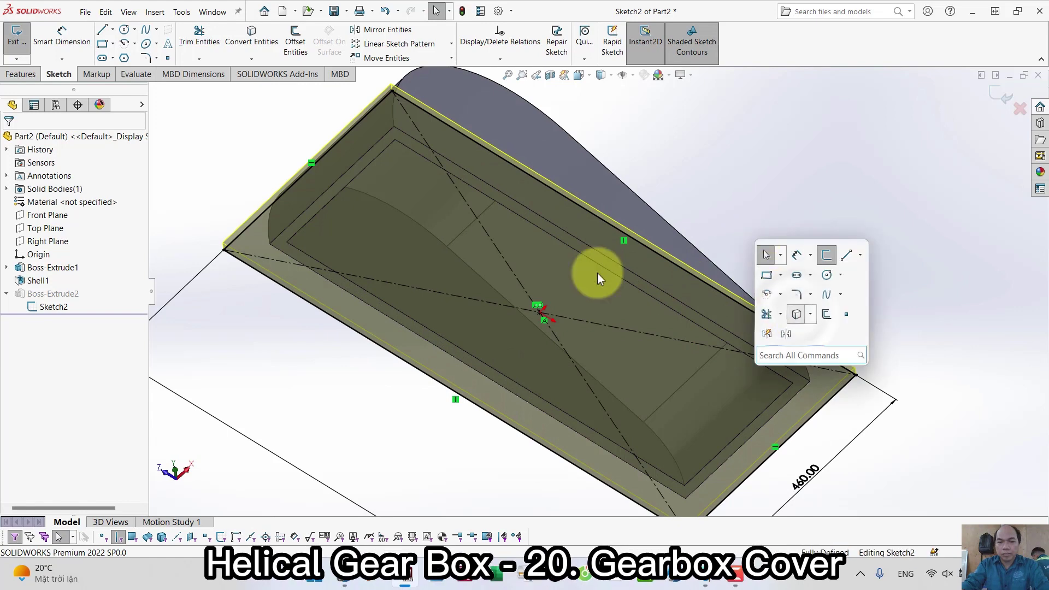
{"action": "key", "text": "c"}
{"action": "left_click", "coordinate": [365, 168]}
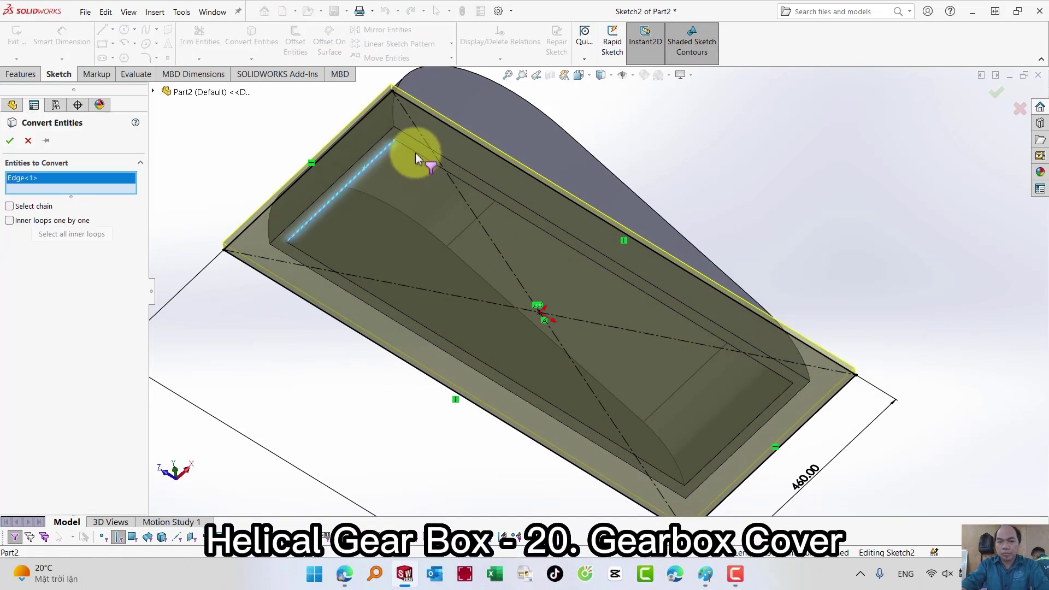
{"action": "scroll", "coordinate": [416, 152], "scroll_direction": "down", "scroll_amount": 3}
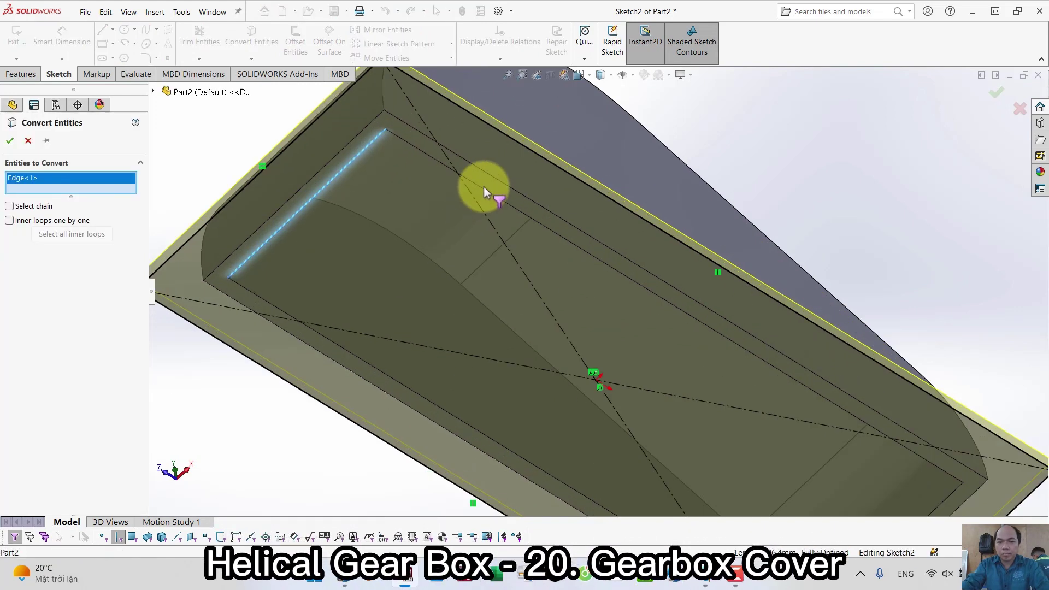
{"action": "left_click", "coordinate": [480, 196]}
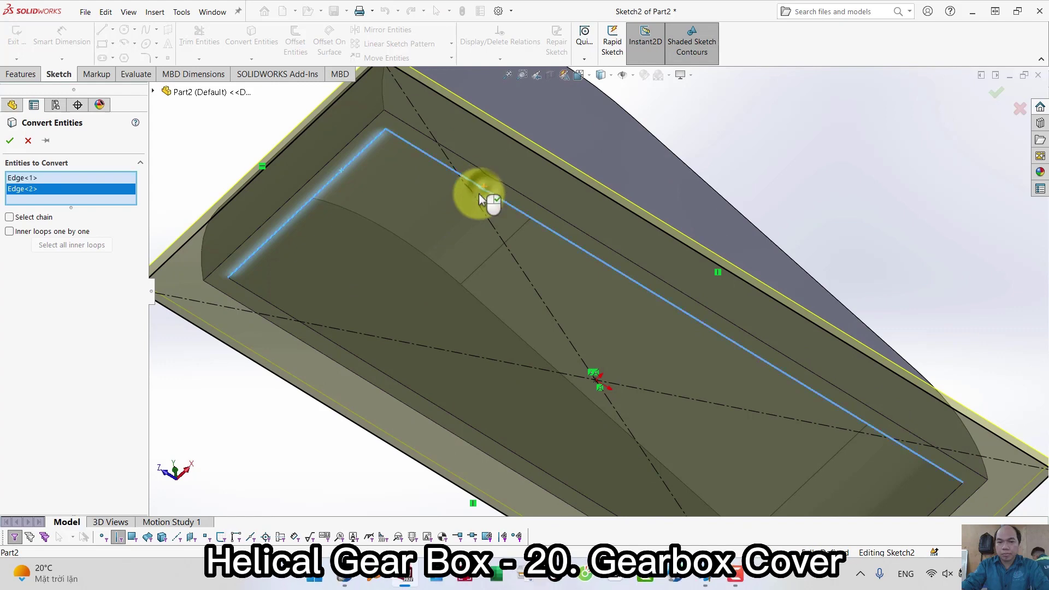
{"action": "left_click", "coordinate": [317, 334]}
{"action": "scroll", "coordinate": [530, 353], "scroll_direction": "up", "scroll_amount": 3}
{"action": "scroll", "coordinate": [794, 411], "scroll_direction": "down", "scroll_amount": 3}
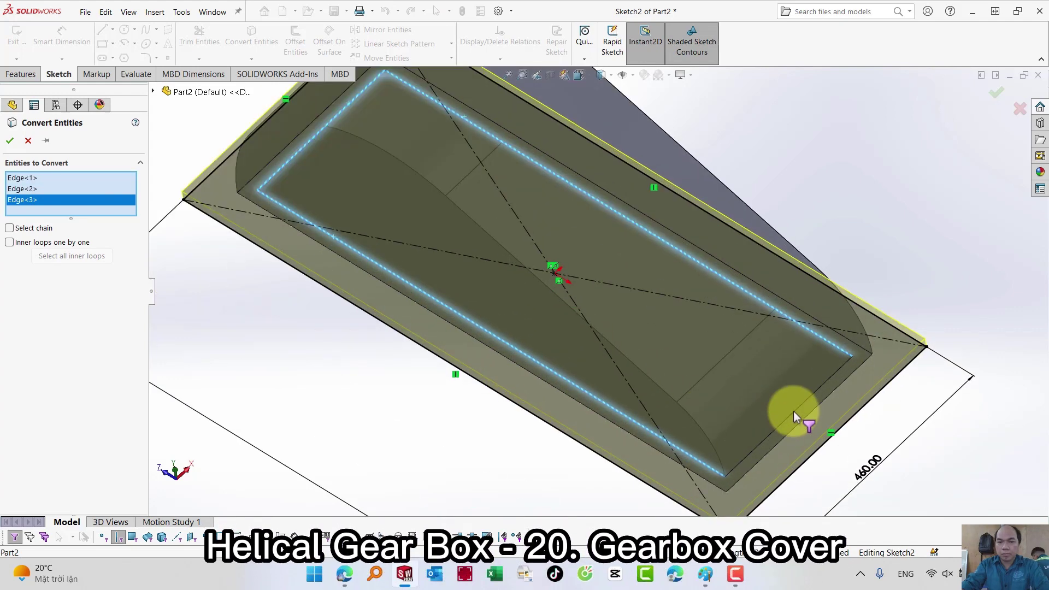
{"action": "left_click", "coordinate": [802, 405]}
{"action": "left_click", "coordinate": [995, 92]}
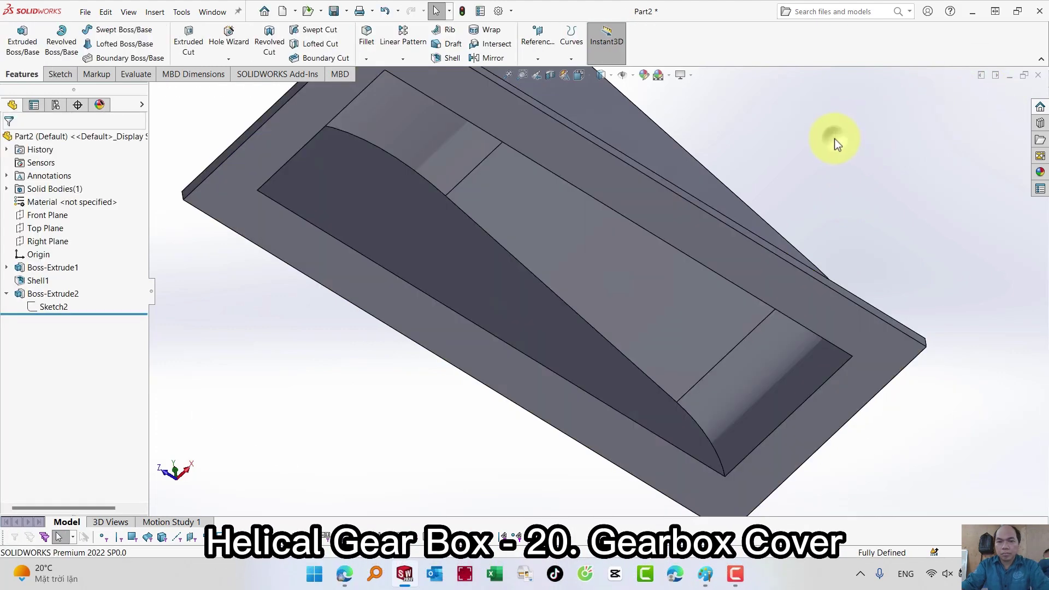
Step: Fillet the four vertical corner edges of the base flange with a 40 mm radius
{"action": "key", "text": "ctrl+7"}
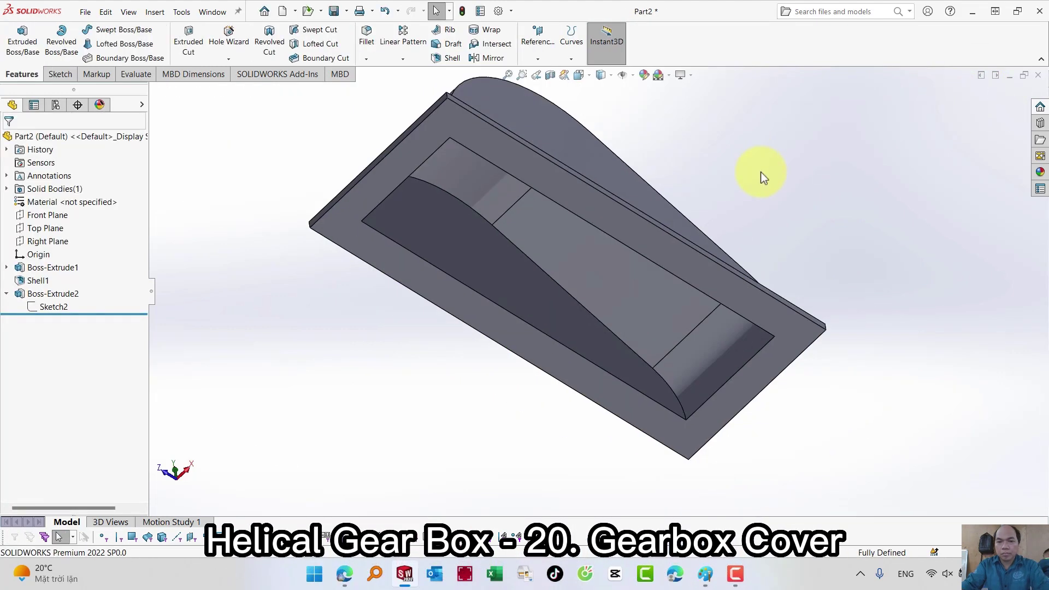
{"action": "key", "text": "s"}
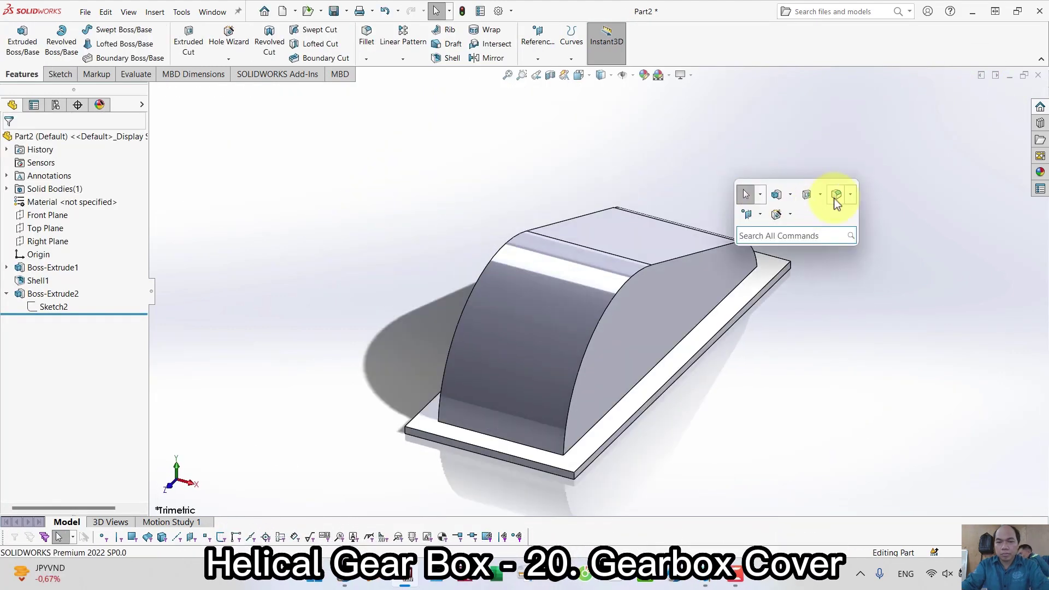
{"action": "left_click", "coordinate": [836, 196]}
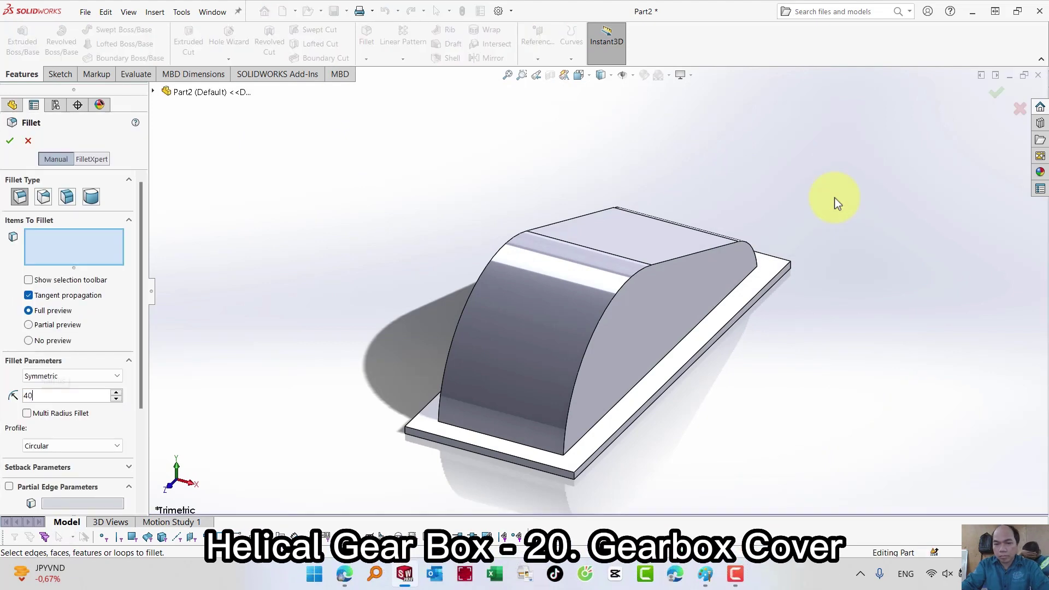
{"action": "left_click", "coordinate": [789, 267]}
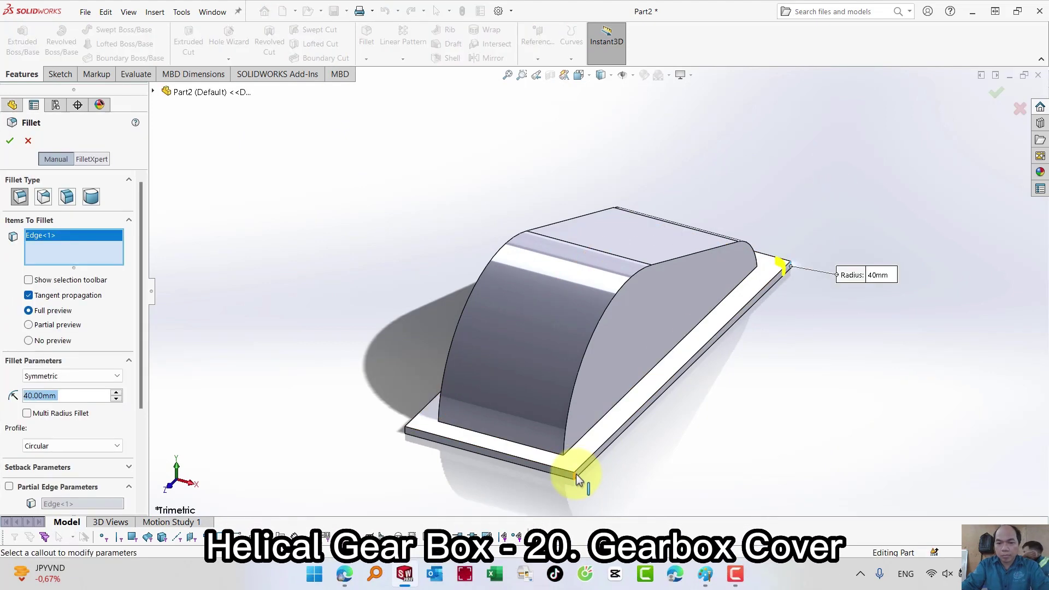
{"action": "left_click", "coordinate": [571, 470]}
{"action": "left_click", "coordinate": [431, 423]}
{"action": "middle_click_drag", "start_coordinate": [431, 423], "coordinate": [527, 183]}
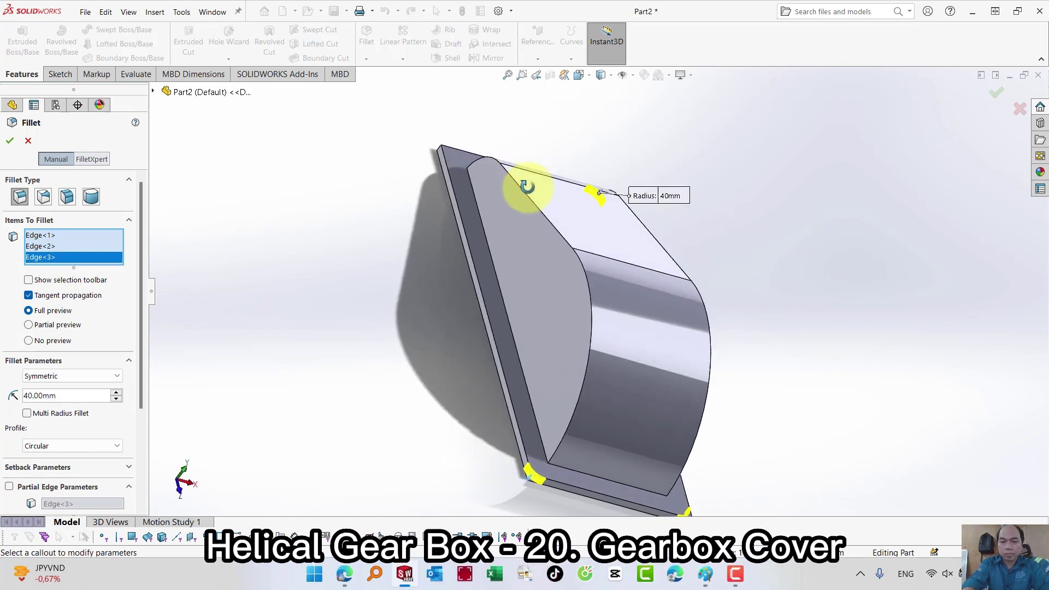
{"action": "left_click", "coordinate": [443, 152]}
{"action": "right_click", "coordinate": [444, 152]}
Step: Insert the part 01. Shell into the model and place it beside the cover
{"action": "key", "text": "ctrl+7"}
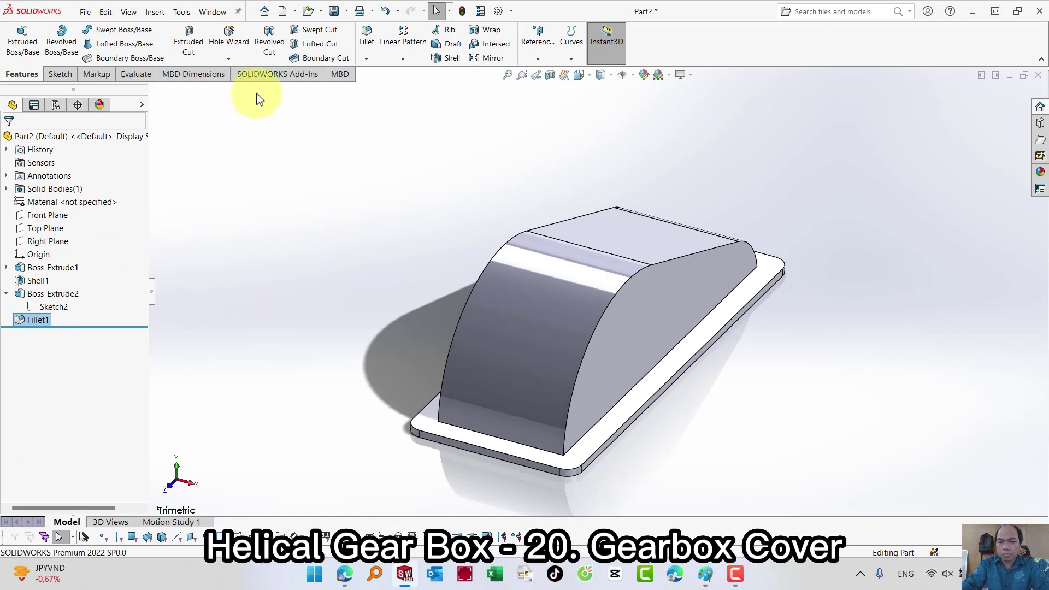
{"action": "left_click", "coordinate": [148, 14]}
{"action": "left_click", "coordinate": [209, 298]}
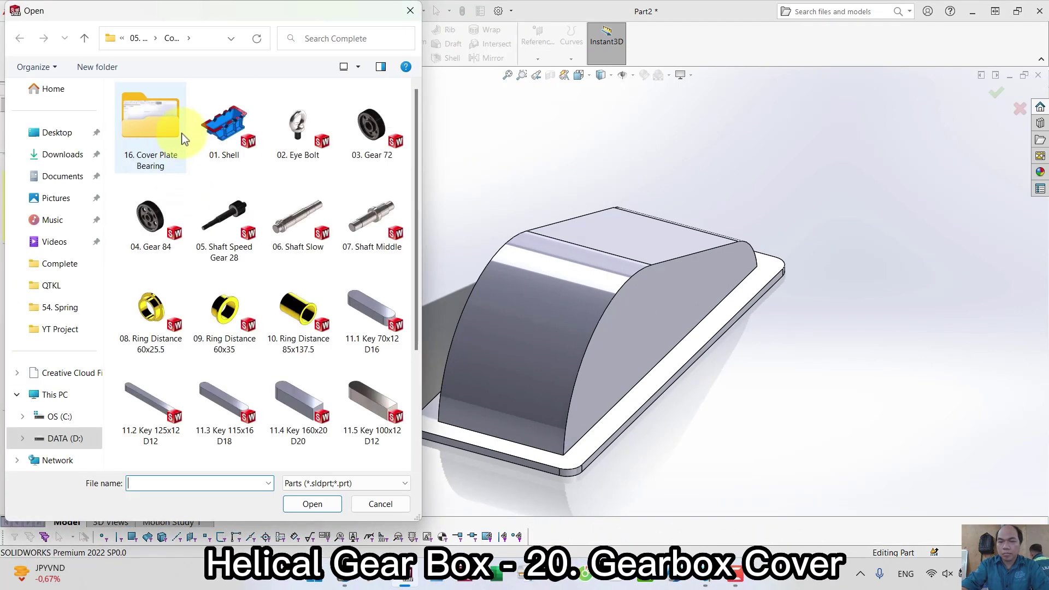
{"action": "left_click", "coordinate": [226, 137]}
{"action": "left_click", "coordinate": [309, 504]}
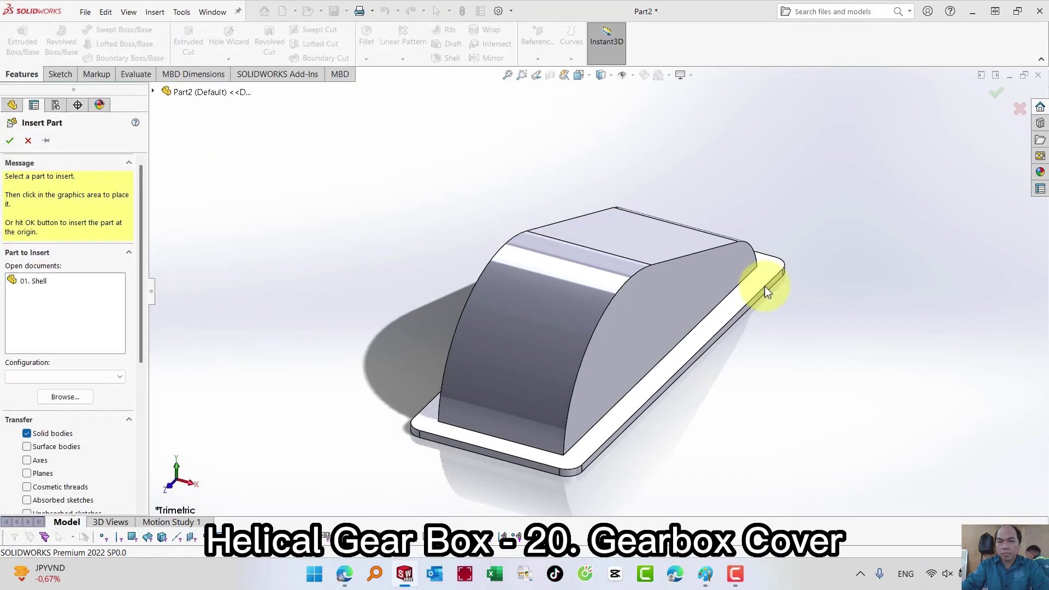
{"action": "left_click", "coordinate": [120, 285]}
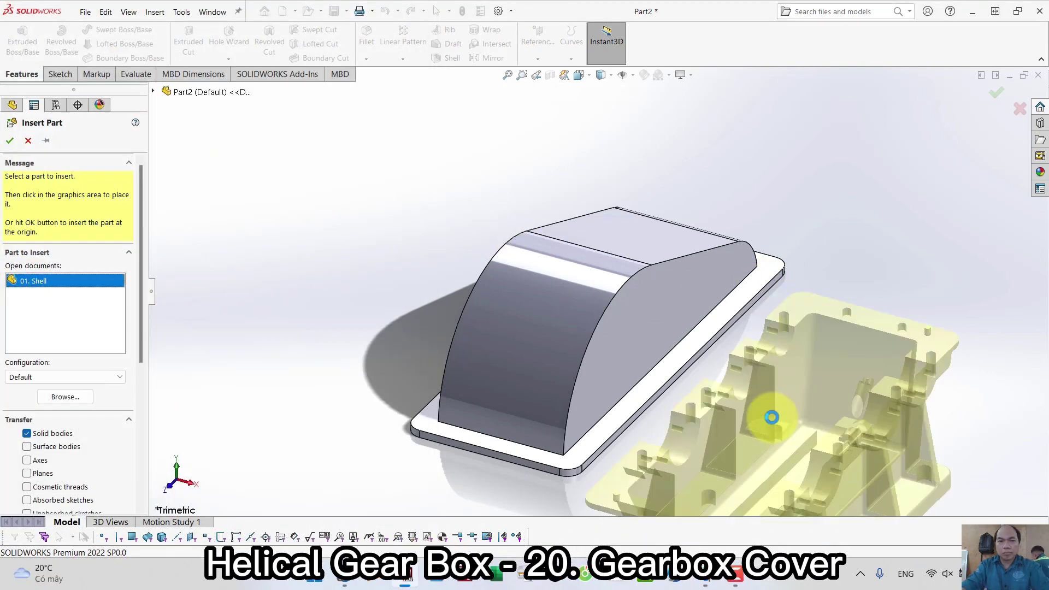
{"action": "left_click", "coordinate": [772, 417]}
{"action": "left_click", "coordinate": [544, 325]}
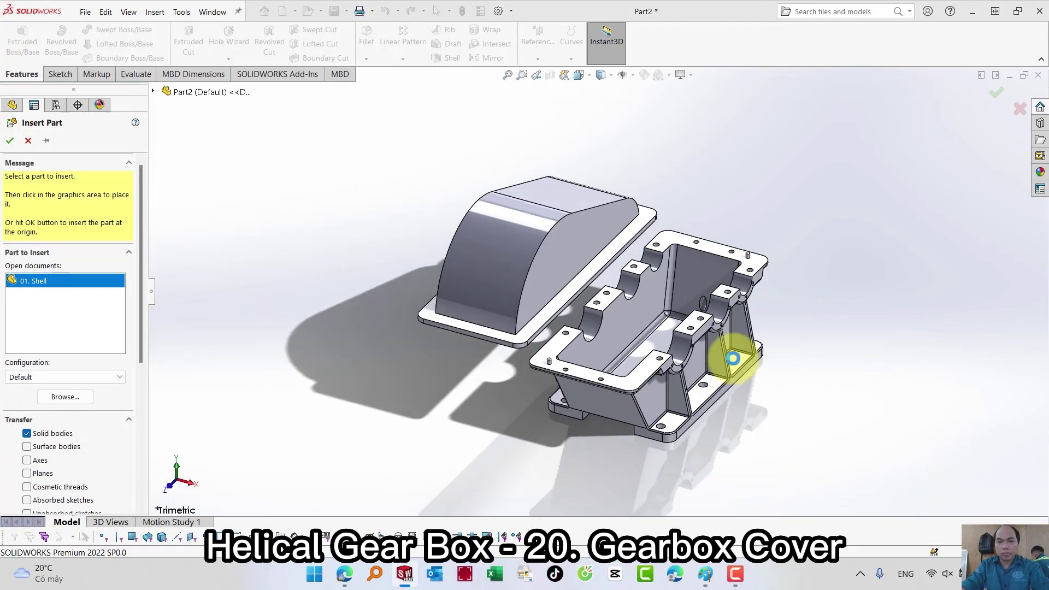
Step: Mate the shell's top rim face coincident with the underside of the cover's base flange
{"action": "scroll", "coordinate": [708, 332], "scroll_direction": "down", "scroll_amount": 5}
{"action": "scroll", "coordinate": [705, 338], "scroll_direction": "up", "scroll_amount": 3}
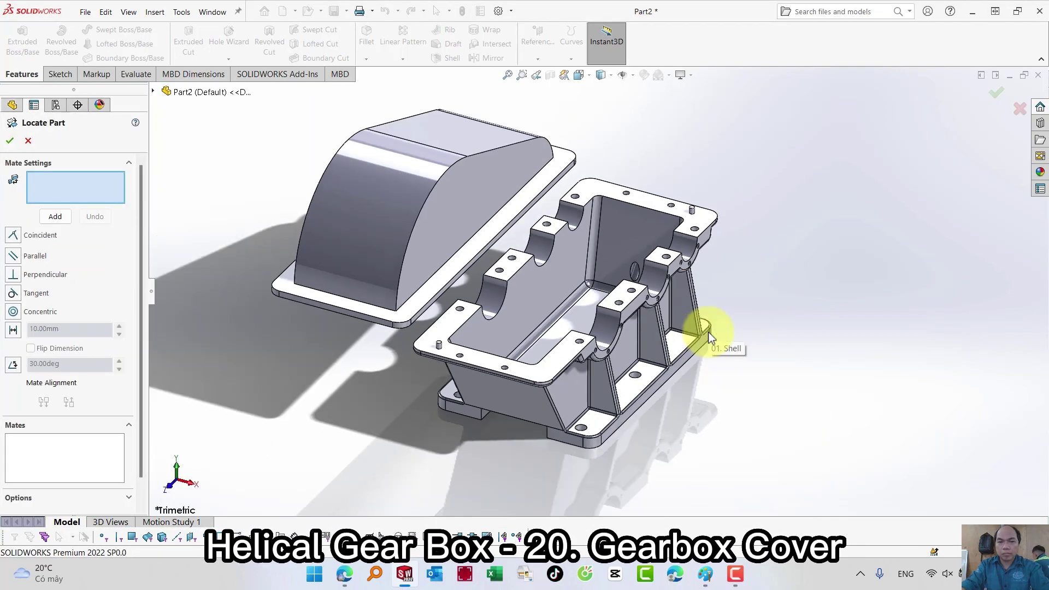
{"action": "left_click", "coordinate": [661, 206]}
{"action": "middle_click_drag", "start_coordinate": [486, 243], "coordinate": [299, 267]}
{"action": "left_click", "coordinate": [215, 293]}
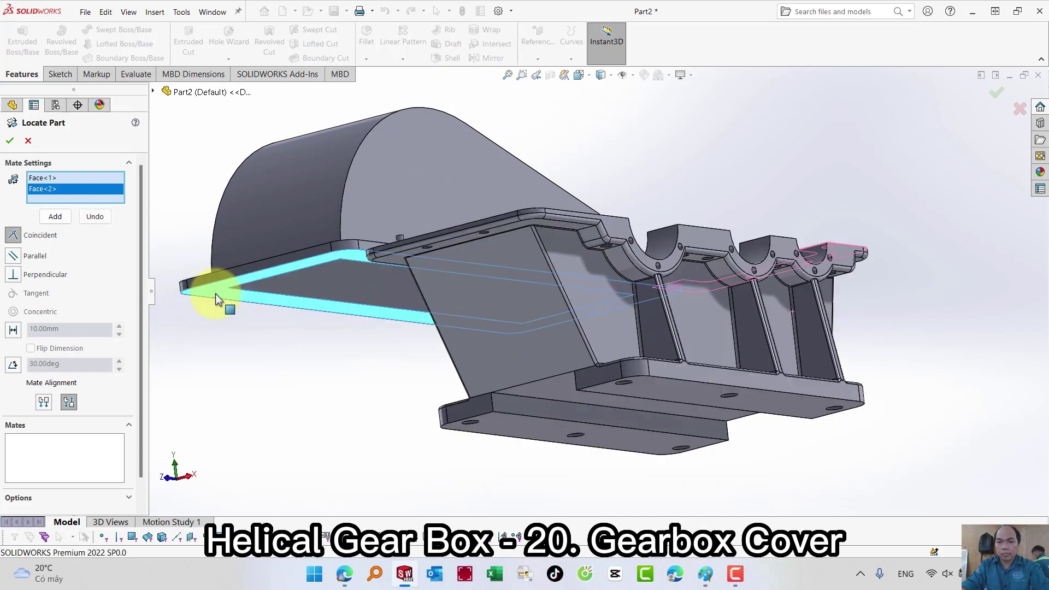
Step: Mate the shell's outer bearing-side face coincident with the long side face of the cover flange
{"action": "middle_click_drag", "start_coordinate": [555, 233], "coordinate": [680, 319]}
{"action": "scroll", "coordinate": [680, 320], "scroll_direction": "down", "scroll_amount": 3}
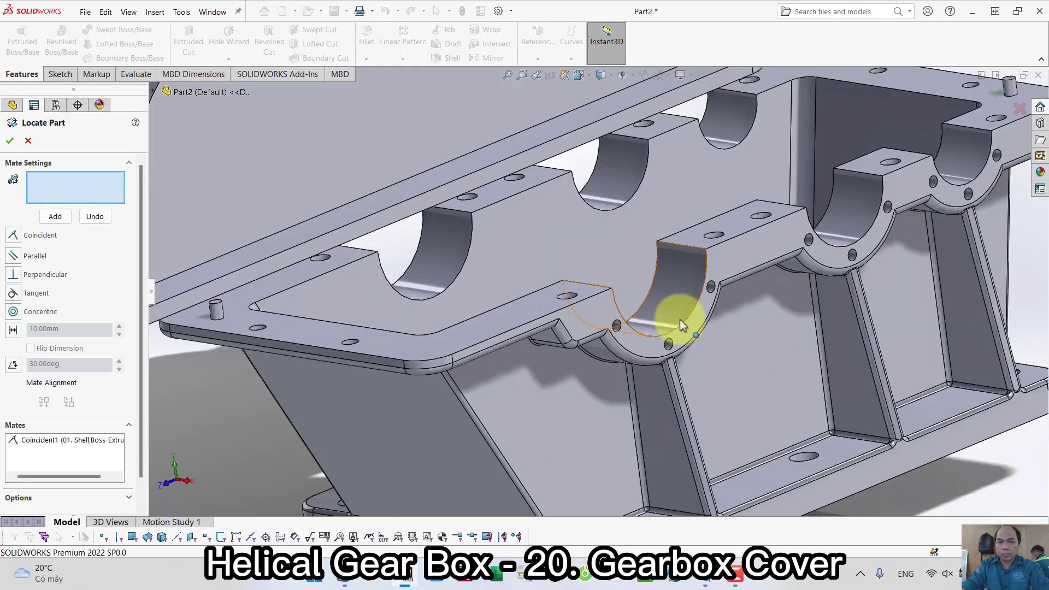
{"action": "left_click", "coordinate": [733, 266]}
{"action": "left_click", "coordinate": [576, 142]}
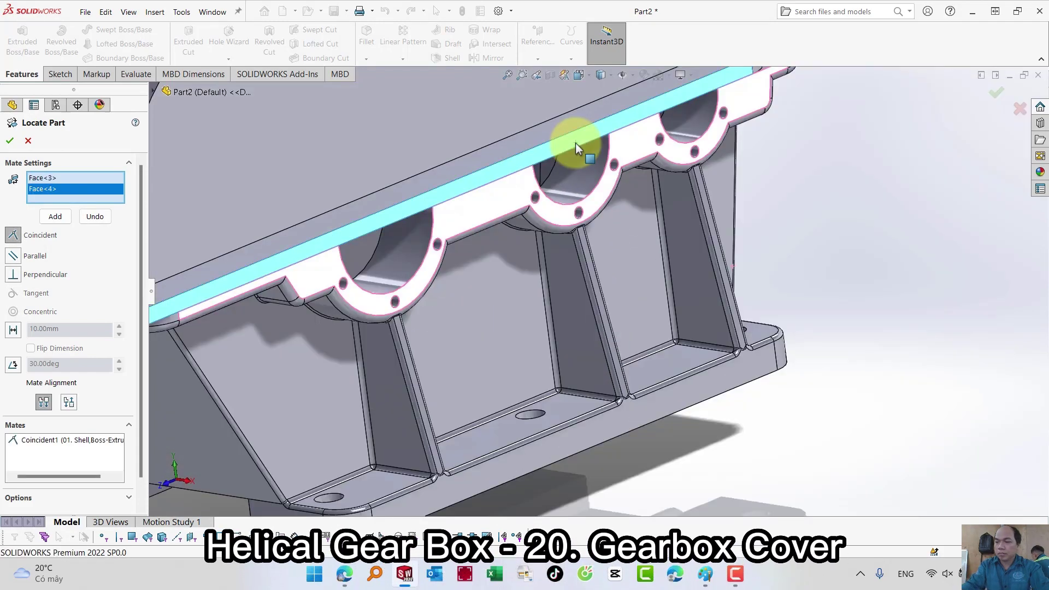
Step: Mate the short end face of the cover flange coincident with the shell's rim end face, and finish locating the part
{"action": "scroll", "coordinate": [311, 274], "scroll_direction": "up", "scroll_amount": 5}
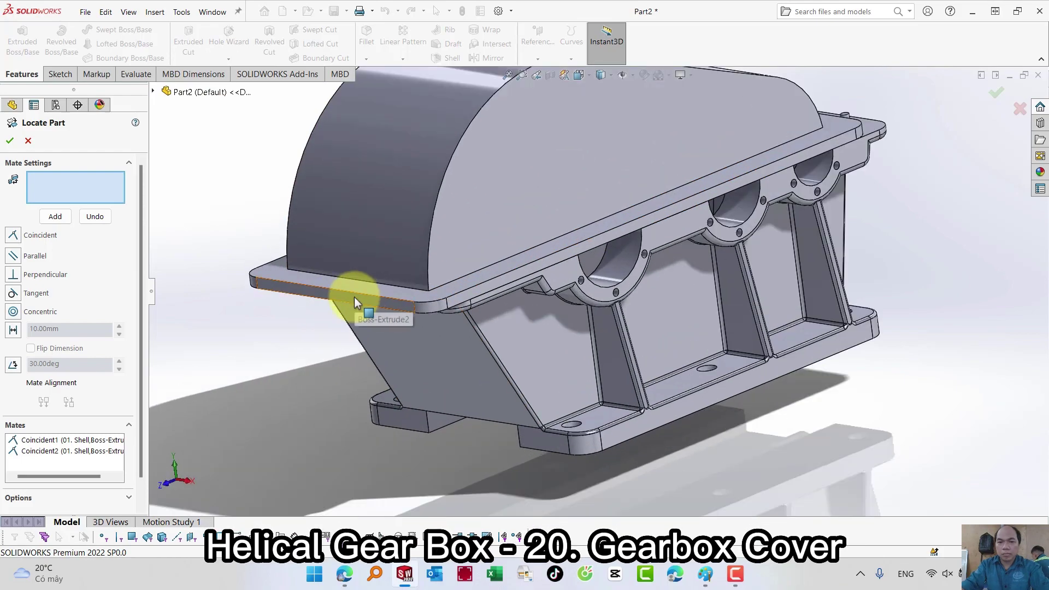
{"action": "left_click", "coordinate": [355, 297]}
{"action": "middle_click_drag", "start_coordinate": [417, 280], "coordinate": [421, 346]}
{"action": "scroll", "coordinate": [527, 267], "scroll_direction": "down", "scroll_amount": 4}
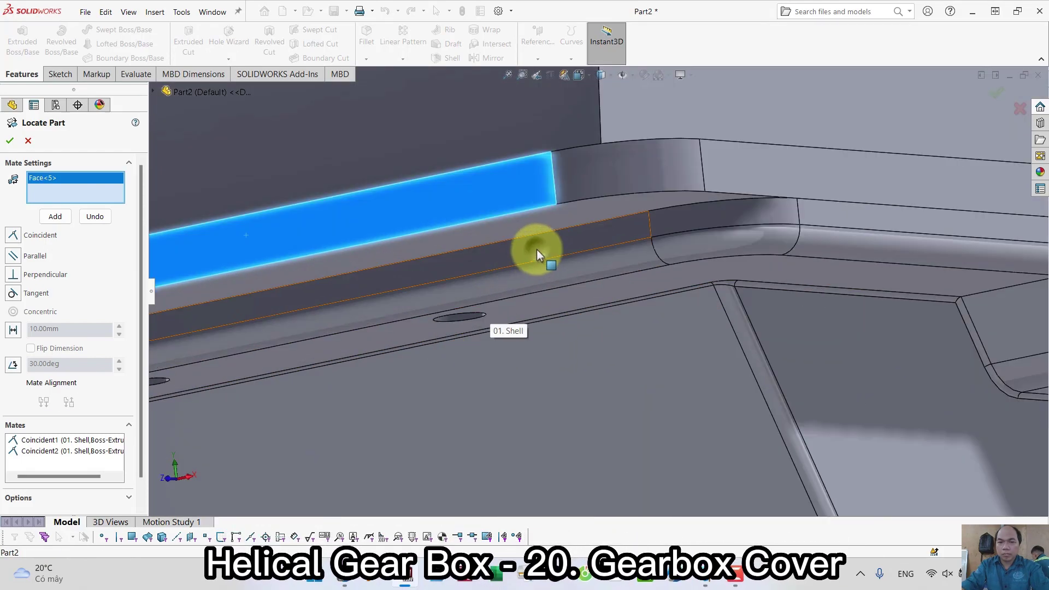
{"action": "left_click", "coordinate": [537, 249]}
{"action": "scroll", "coordinate": [536, 249], "scroll_direction": "up", "scroll_amount": 5}
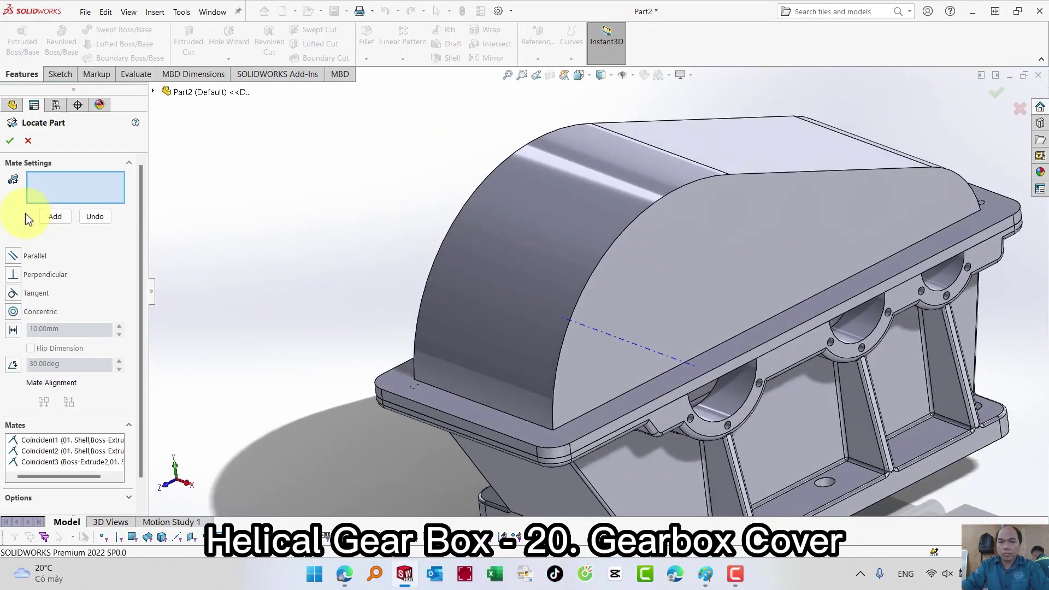
{"action": "key", "text": "Return"}
Step: Start a new sketch on the cover's flat side face above the shell's bearing bores
{"action": "key", "text": "f"}
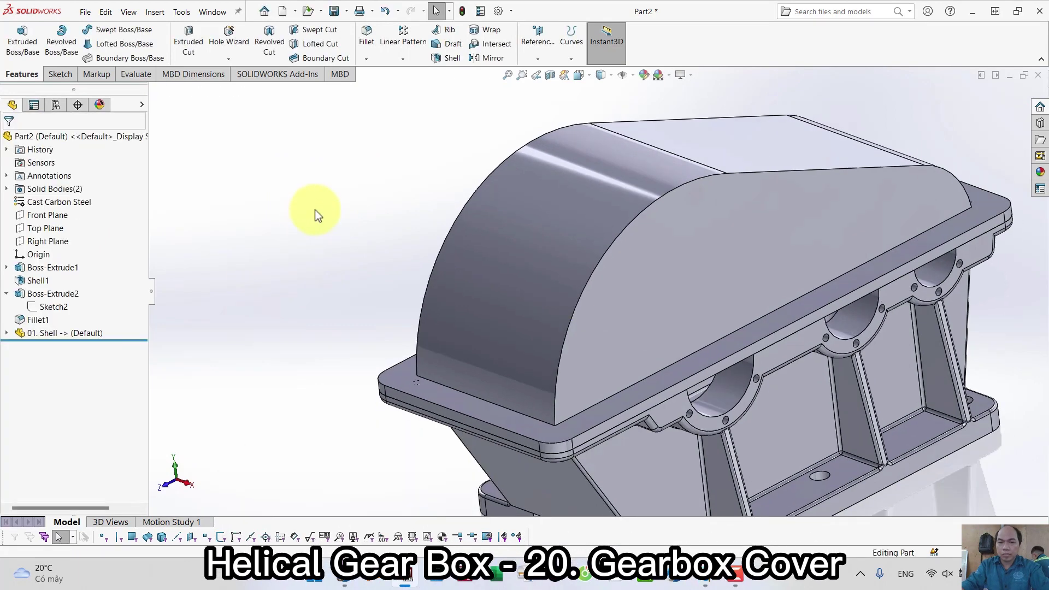
{"action": "left_click", "coordinate": [694, 267]}
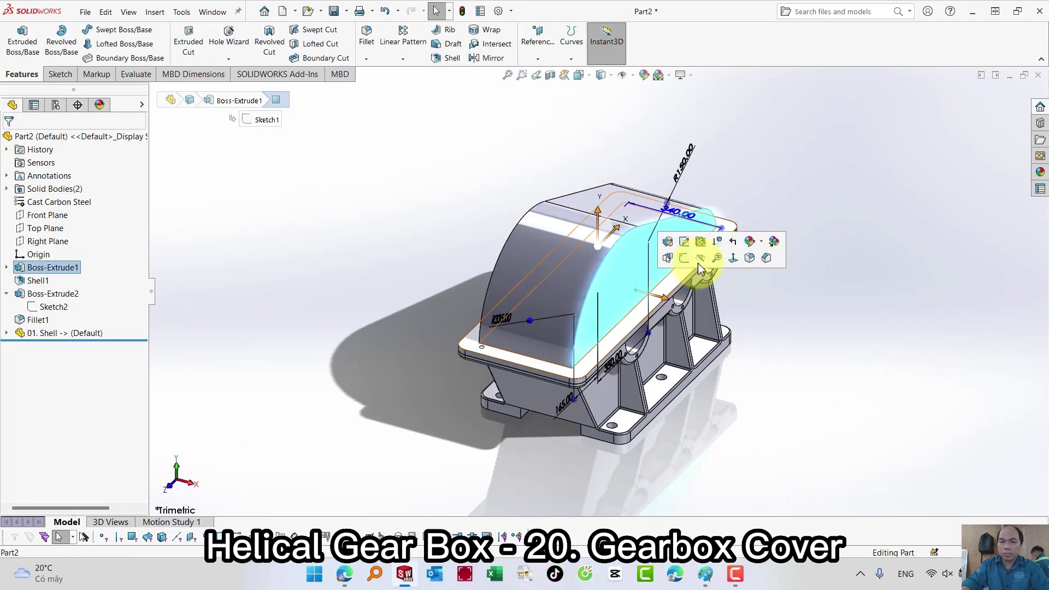
{"action": "left_click", "coordinate": [740, 251]}
{"action": "left_click", "coordinate": [769, 159]}
{"action": "left_click", "coordinate": [707, 234]}
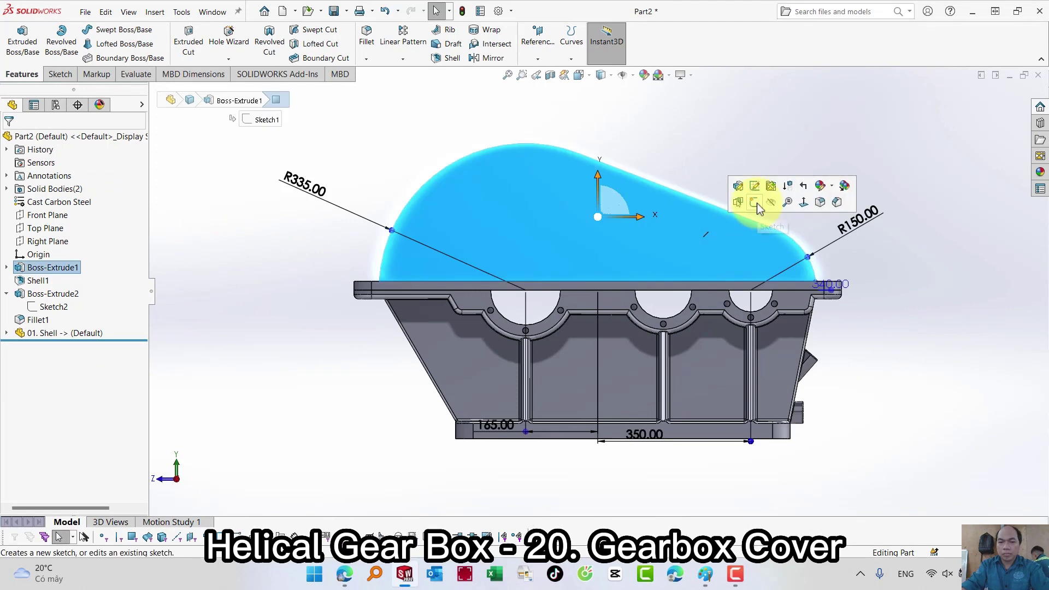
{"action": "left_click", "coordinate": [756, 202]}
Step: Sketch three circles above the shell's bearing bores, with radii of about 72, 43 and 49 mm from the largest bore to the smallest
{"action": "key", "text": "s"}
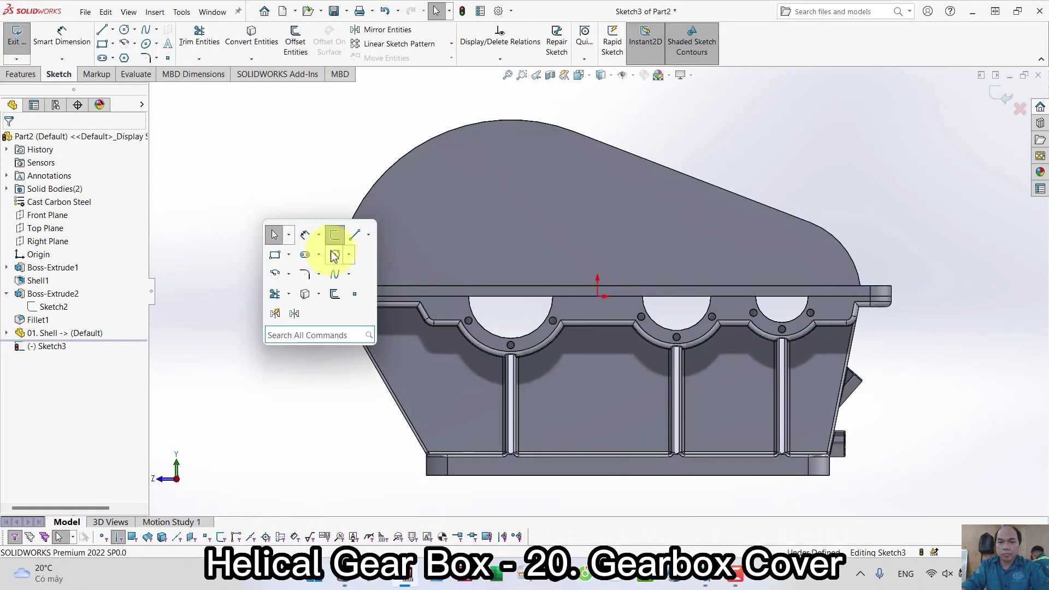
{"action": "left_click", "coordinate": [335, 234]}
{"action": "left_click", "coordinate": [509, 276]}
{"action": "left_click", "coordinate": [545, 289]}
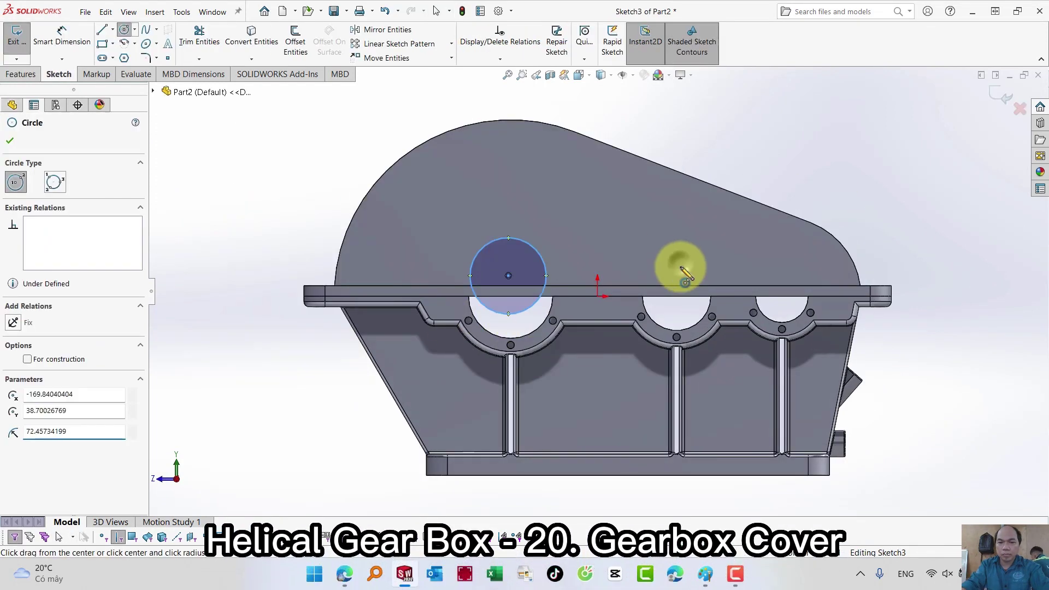
{"action": "left_click", "coordinate": [681, 263]}
{"action": "left_click", "coordinate": [681, 286]}
{"action": "left_click", "coordinate": [777, 263]}
{"action": "left_click", "coordinate": [794, 244]}
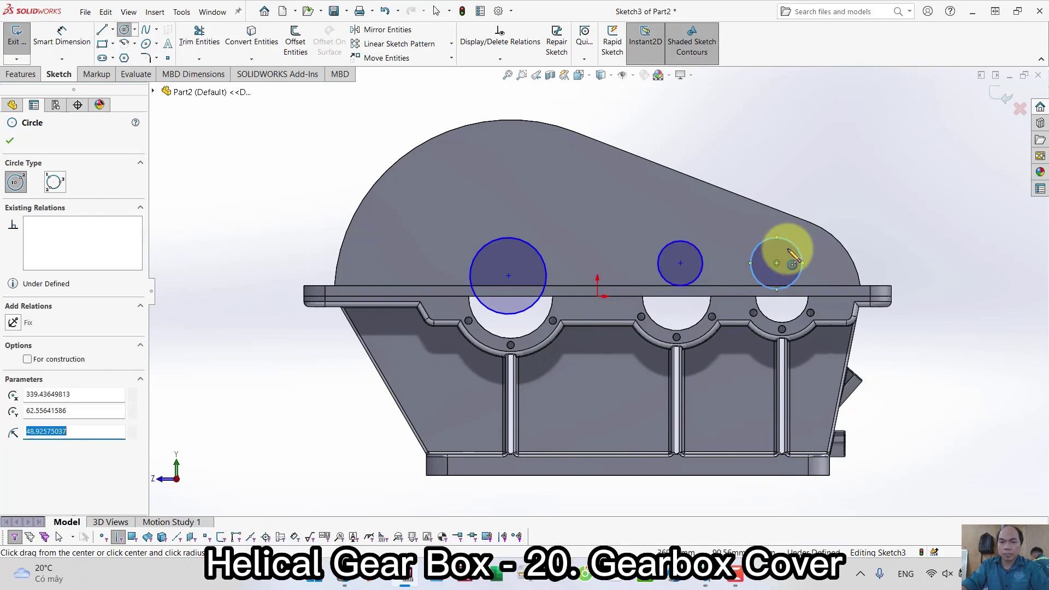
{"action": "key", "text": "Escape"}
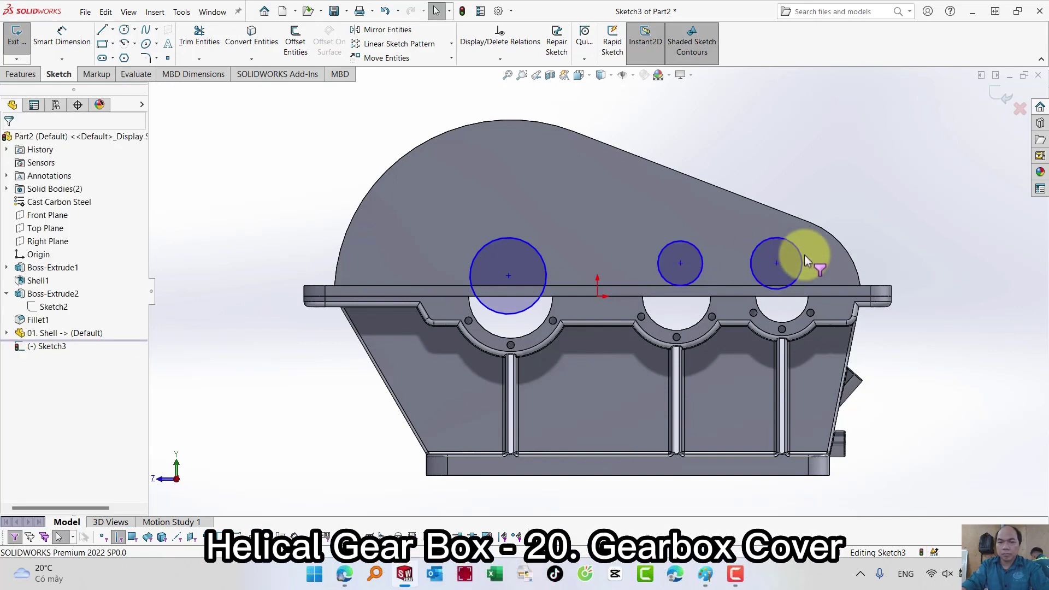
Step: Make each of the three circles coradial with the edge of the shell's bearing bore below it
{"action": "left_click", "coordinate": [802, 263]}
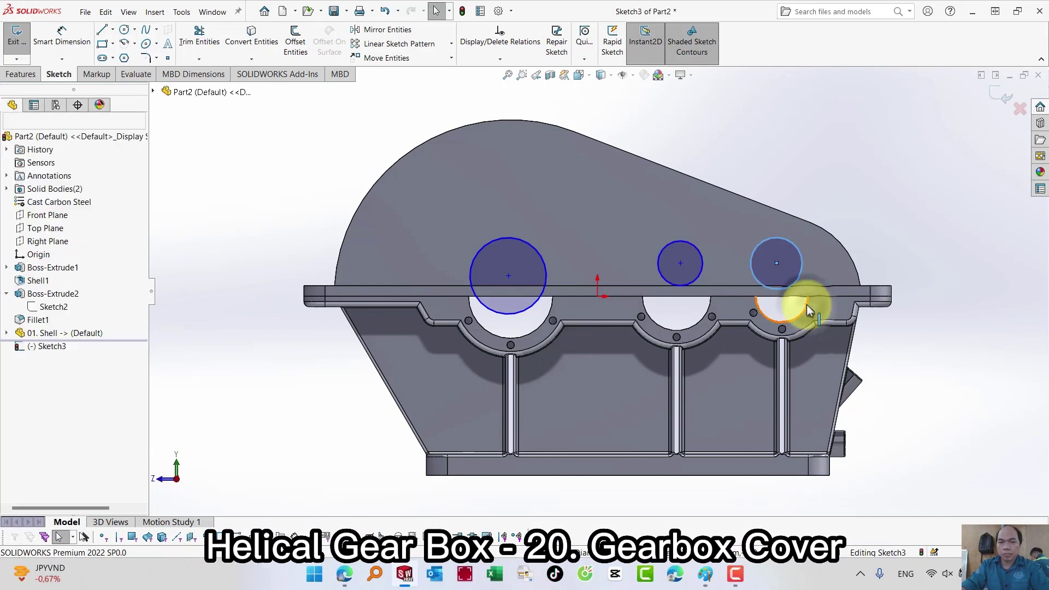
{"action": "left_click", "coordinate": [804, 310], "text": "ctrl"}
{"action": "left_click", "coordinate": [848, 253]}
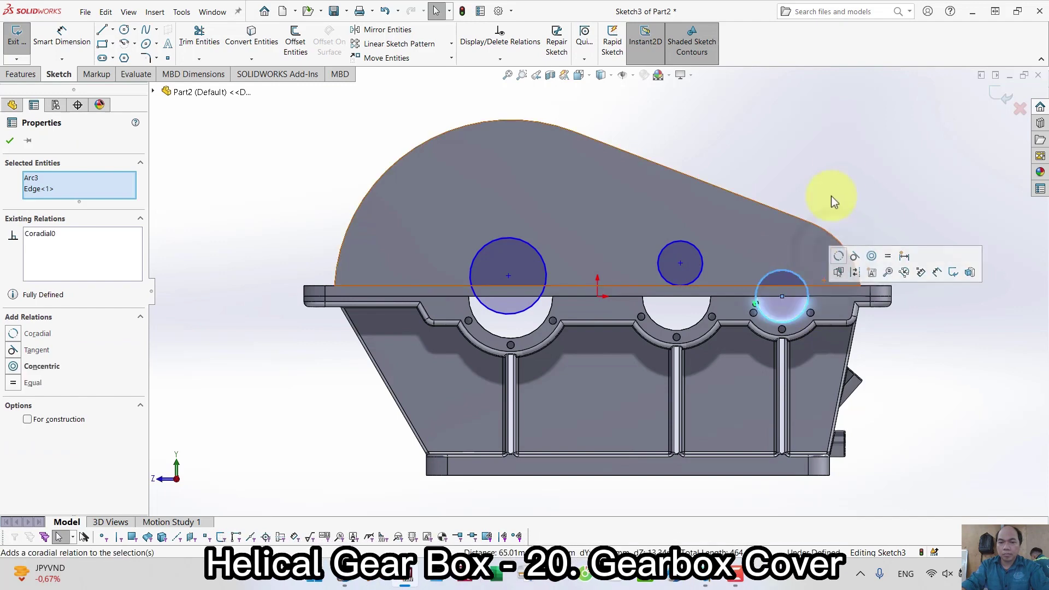
{"action": "left_click", "coordinate": [701, 248]}
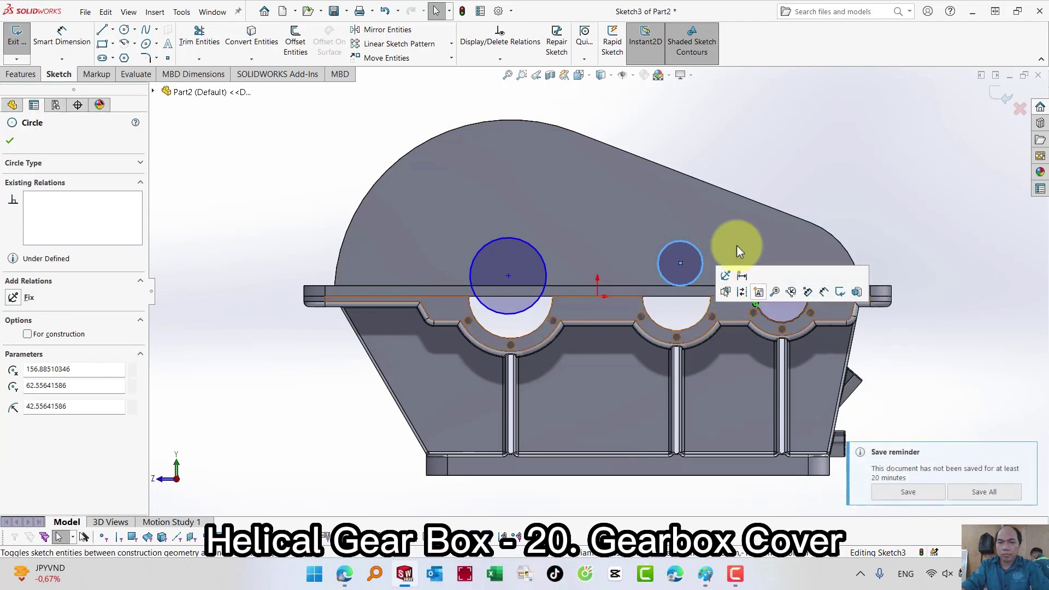
{"action": "key", "text": "Escape"}
{"action": "left_click", "coordinate": [699, 279]}
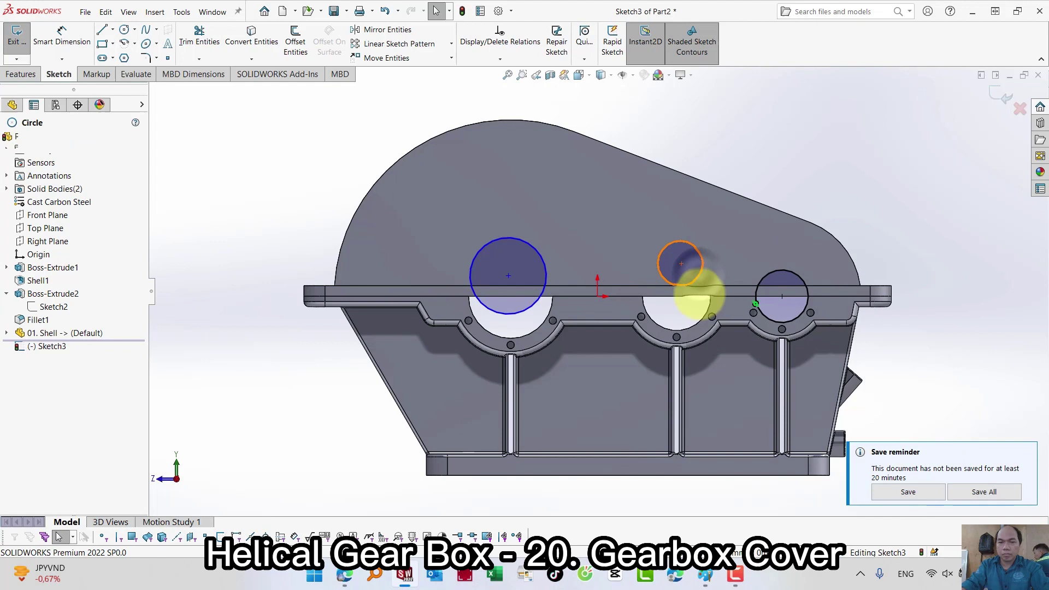
{"action": "left_click", "coordinate": [702, 328], "text": "ctrl"}
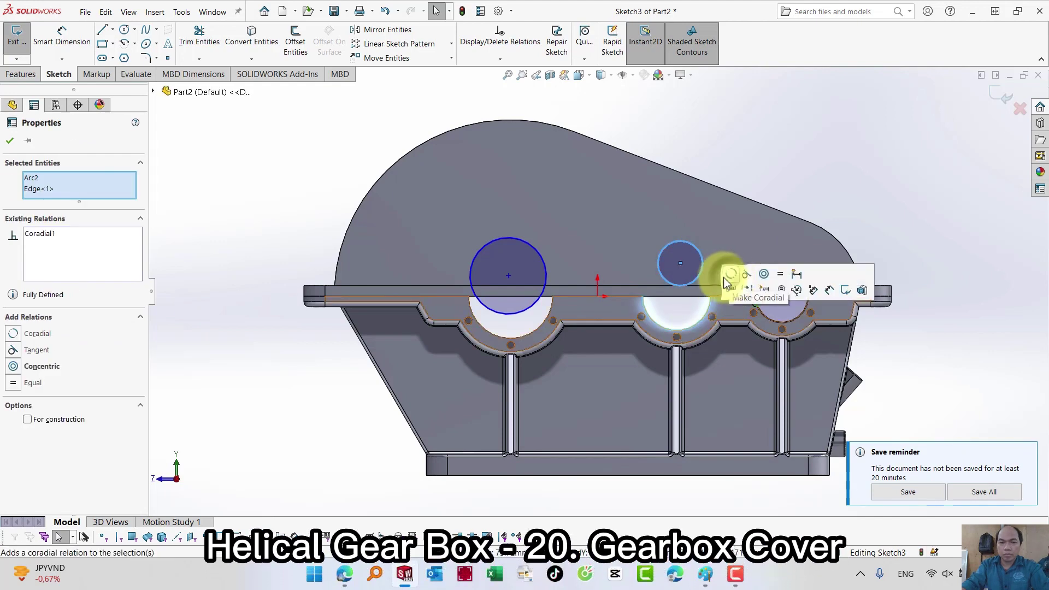
{"action": "left_click", "coordinate": [730, 277]}
{"action": "left_click", "coordinate": [539, 321]}
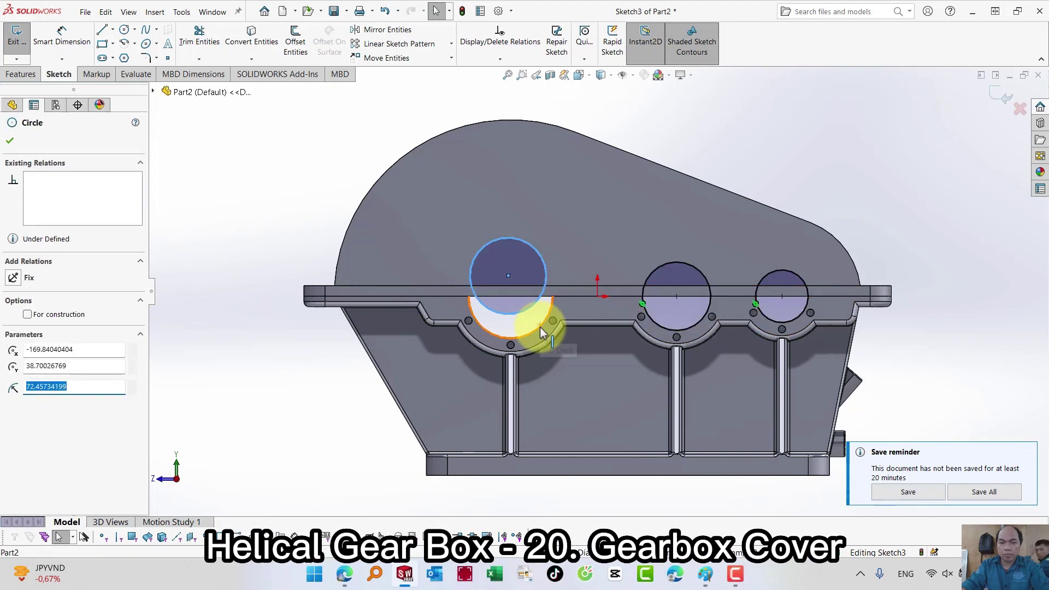
{"action": "left_click", "coordinate": [541, 331], "text": "ctrl"}
{"action": "left_click", "coordinate": [582, 277]}
{"action": "left_click", "coordinate": [756, 151]}
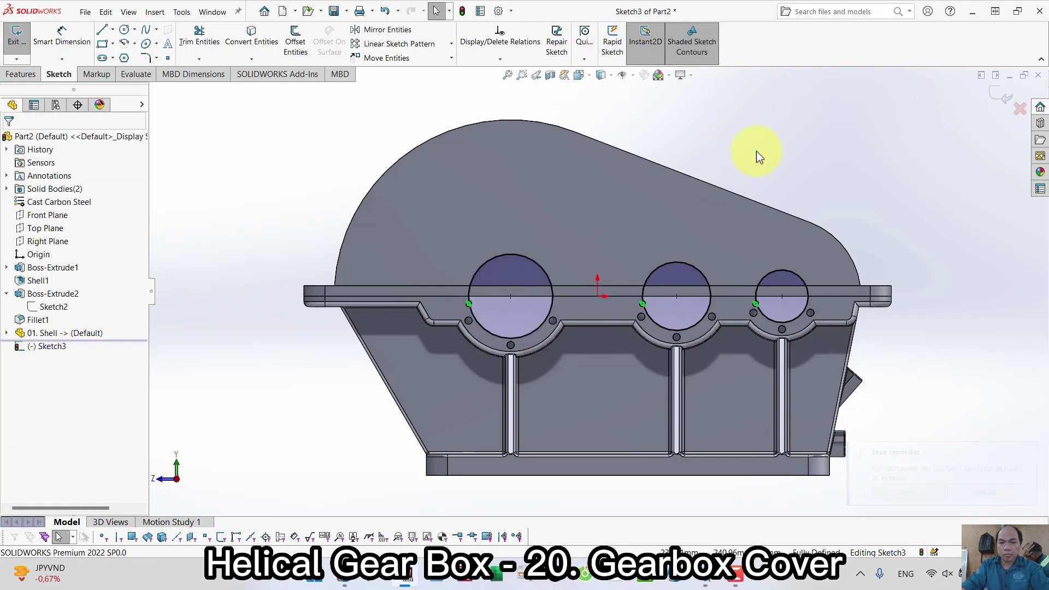
Step: Finish the sketch and cut-extrude the three circles Through All into the cover
{"action": "key", "text": "s"}
{"action": "left_click", "coordinate": [878, 193]}
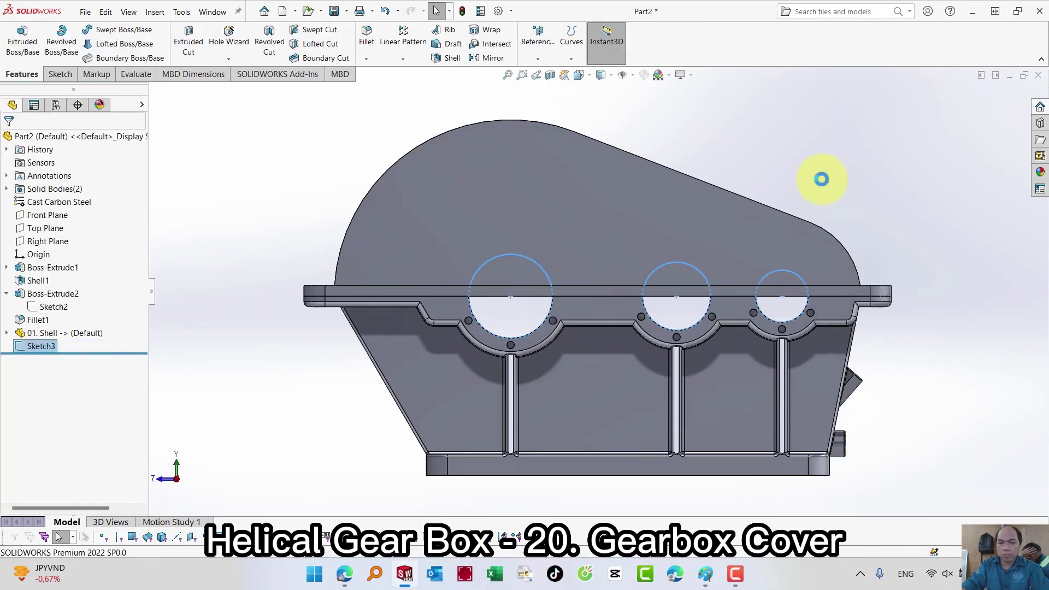
{"action": "key", "text": "s"}
{"action": "left_click", "coordinate": [674, 165]}
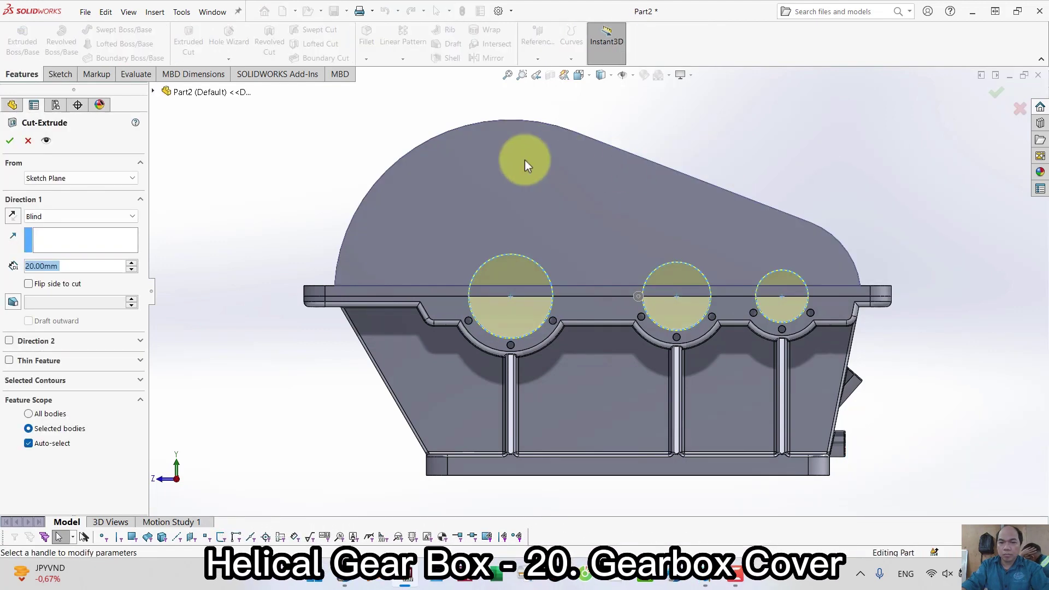
{"action": "middle_click_drag", "start_coordinate": [527, 164], "coordinate": [460, 208]}
{"action": "left_click", "coordinate": [30, 217]}
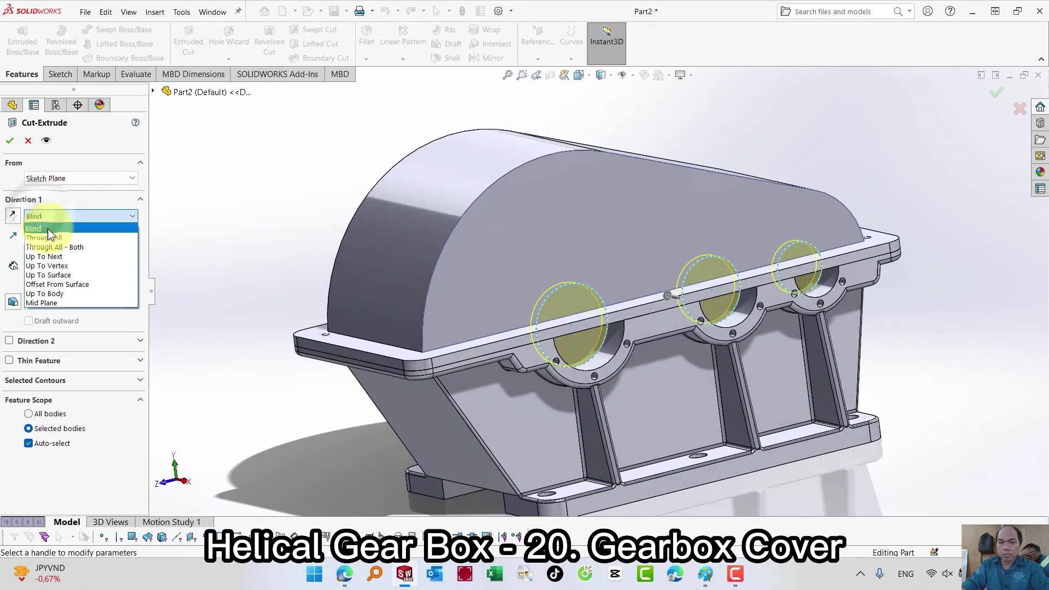
{"action": "left_click", "coordinate": [48, 233]}
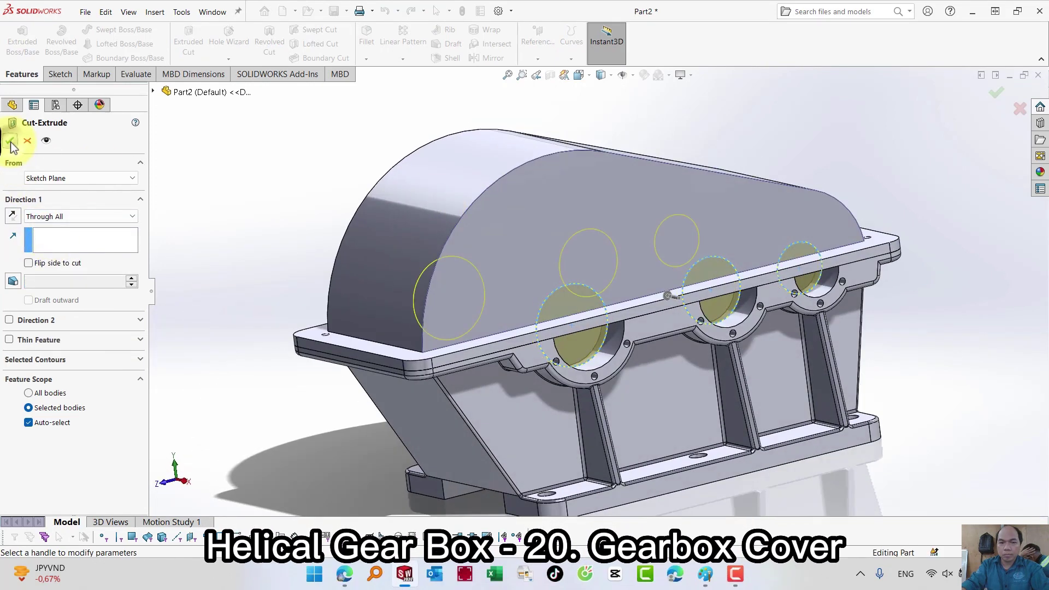
{"action": "left_click", "coordinate": [11, 143]}
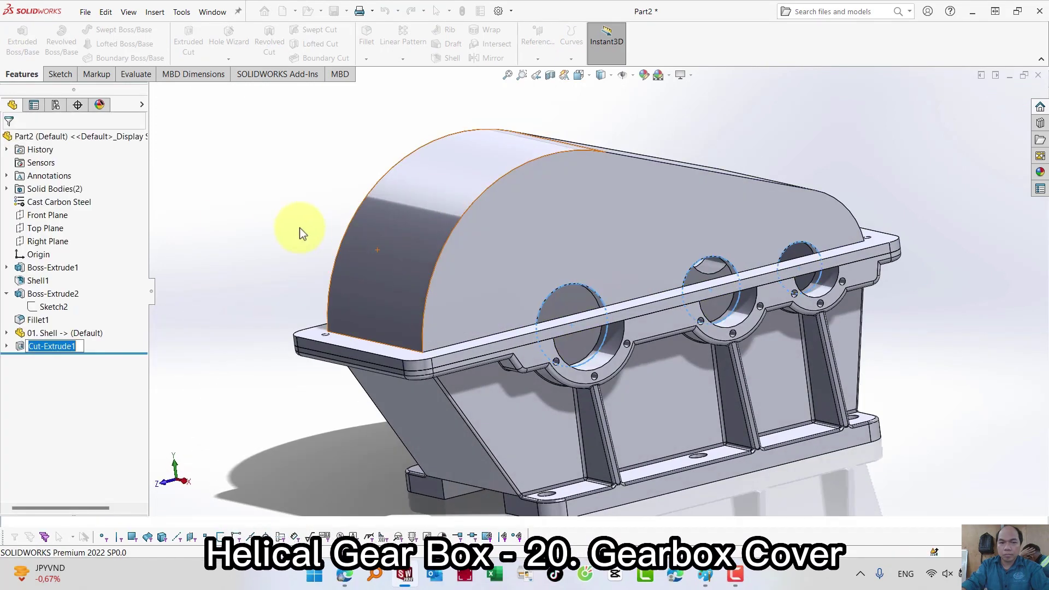
Step: Edit the bearing-bore cut and set its end condition to Through All - Both
{"action": "right_click", "coordinate": [22, 347]}
{"action": "left_click", "coordinate": [28, 312]}
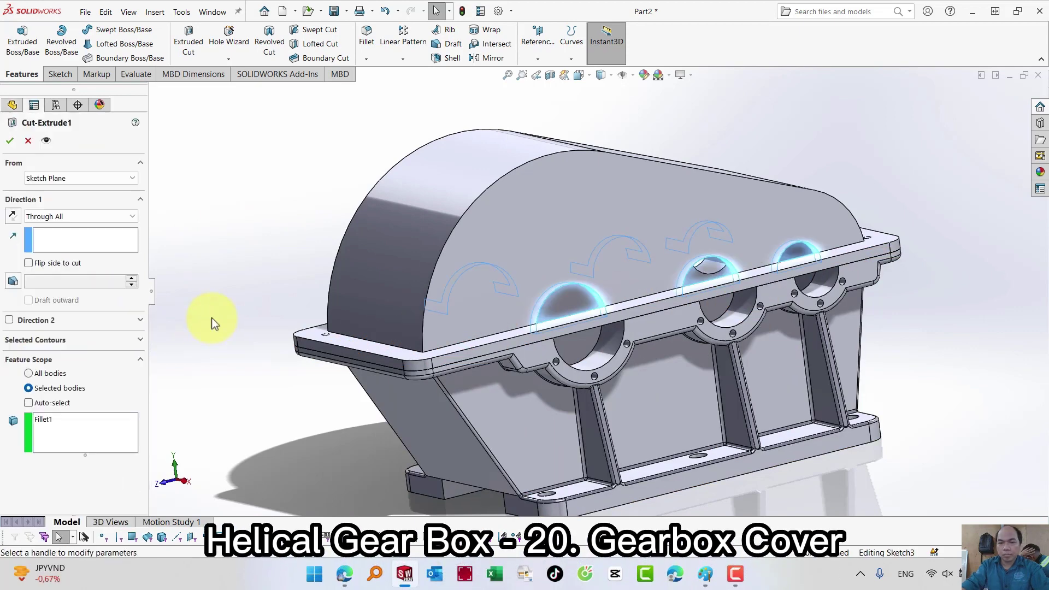
{"action": "left_click", "coordinate": [81, 217]}
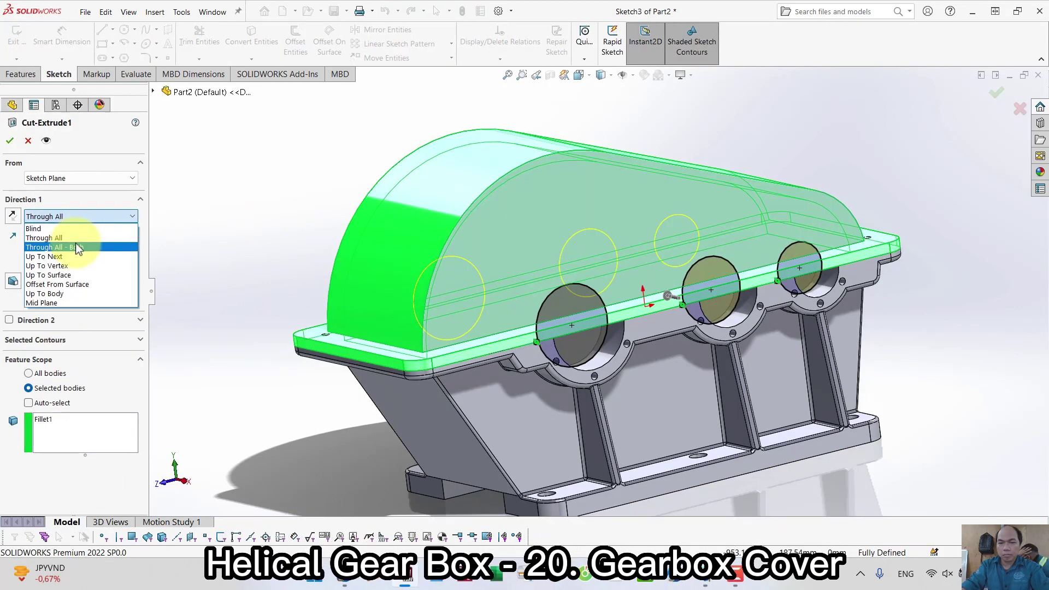
{"action": "left_click", "coordinate": [79, 248]}
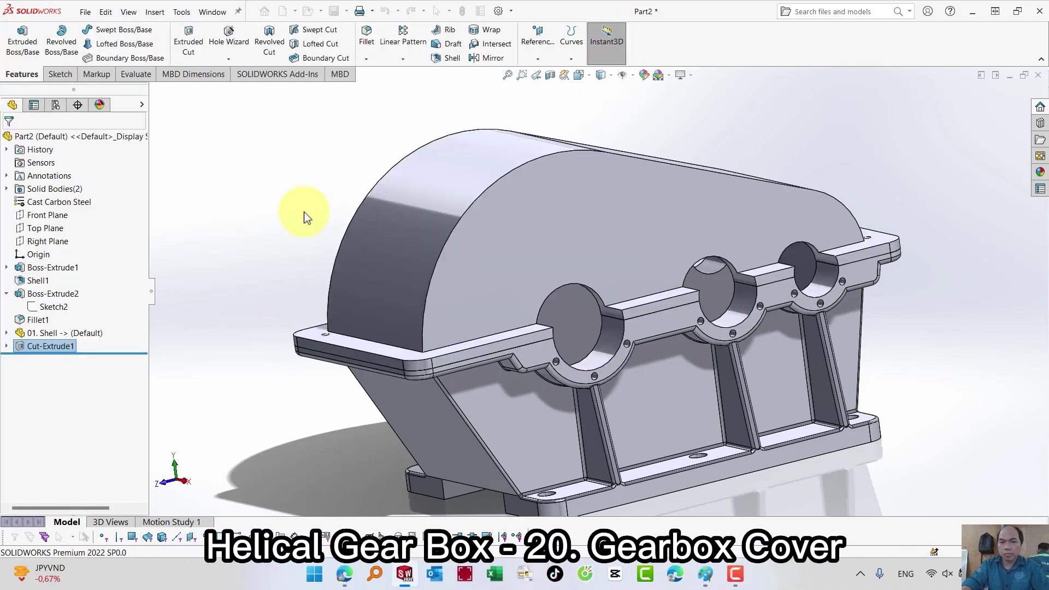
Step: In a new sketch on the cover's side face, convert the flange's top edge segments and the three upper bore arcs
{"action": "middle_click_drag", "start_coordinate": [259, 194], "coordinate": [289, 310]}
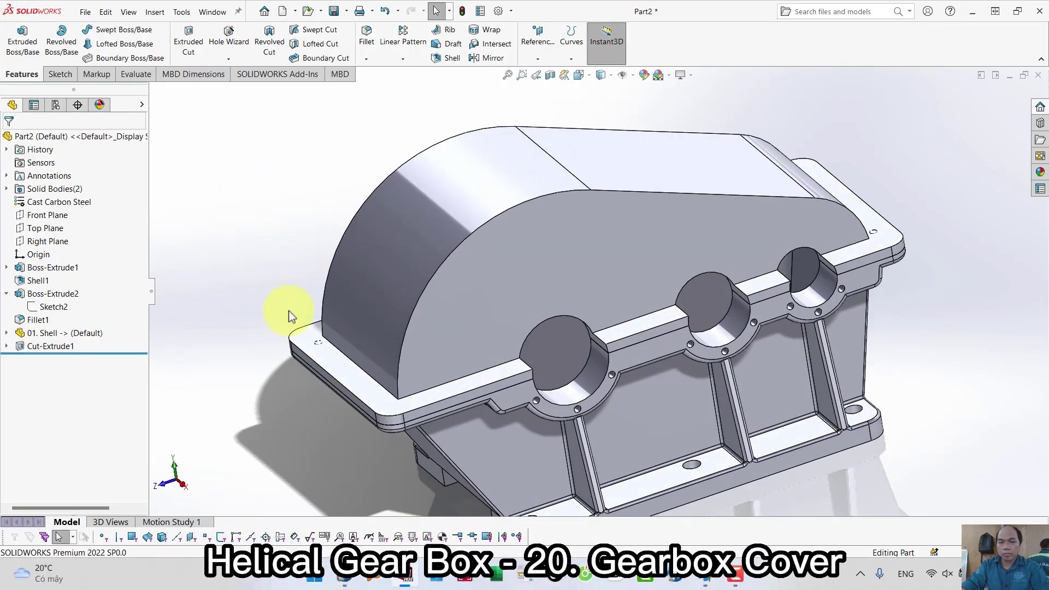
{"action": "left_click", "coordinate": [533, 286]}
{"action": "left_click", "coordinate": [628, 255]}
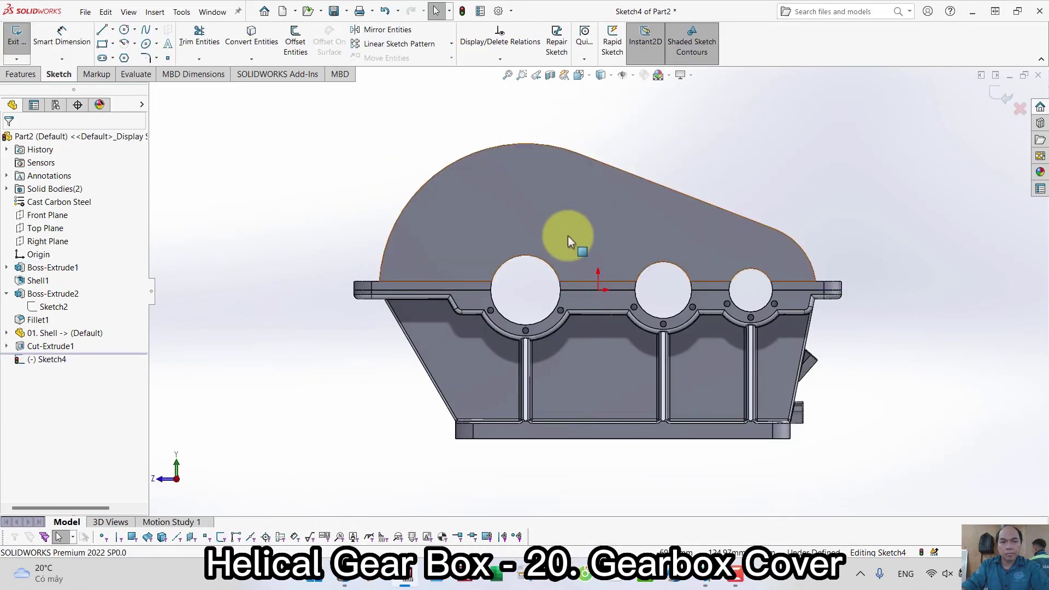
{"action": "key", "text": "s"}
{"action": "scroll", "coordinate": [495, 284], "scroll_direction": "down", "scroll_amount": 3}
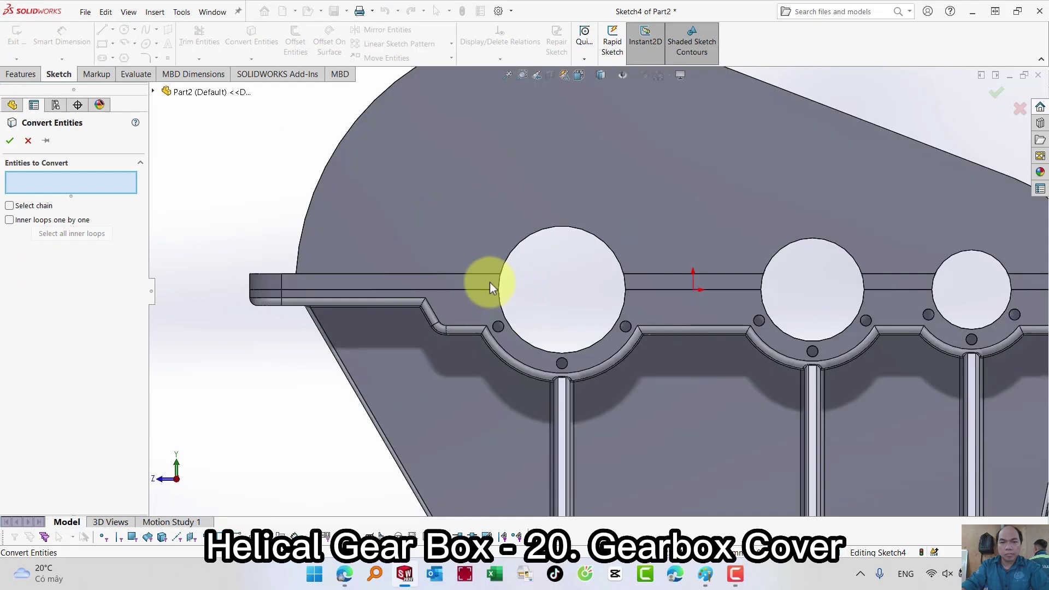
{"action": "left_click", "coordinate": [488, 277]}
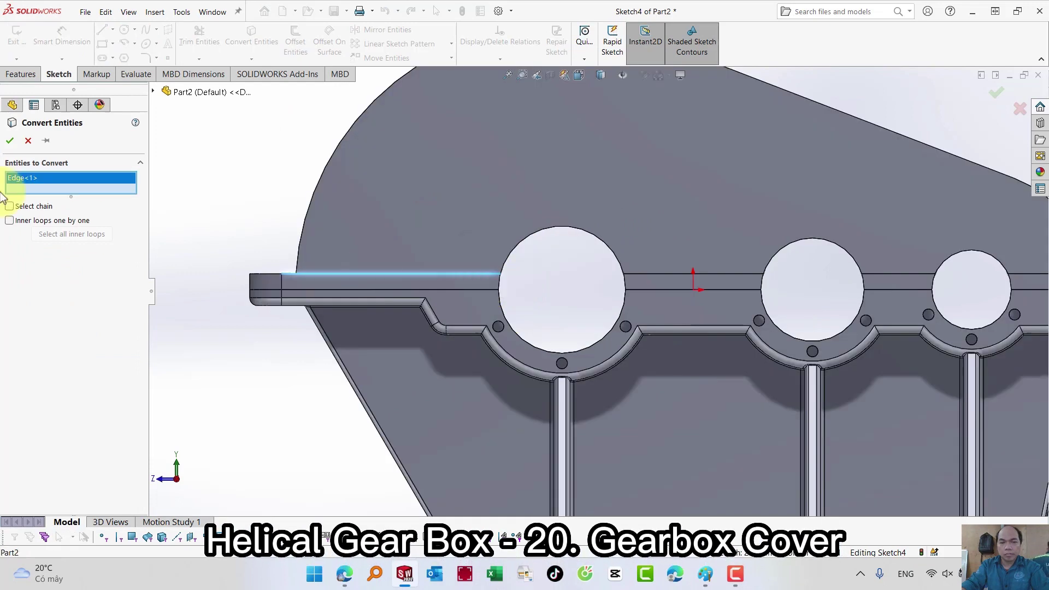
{"action": "left_click", "coordinate": [511, 250]}
{"action": "left_click", "coordinate": [671, 274]}
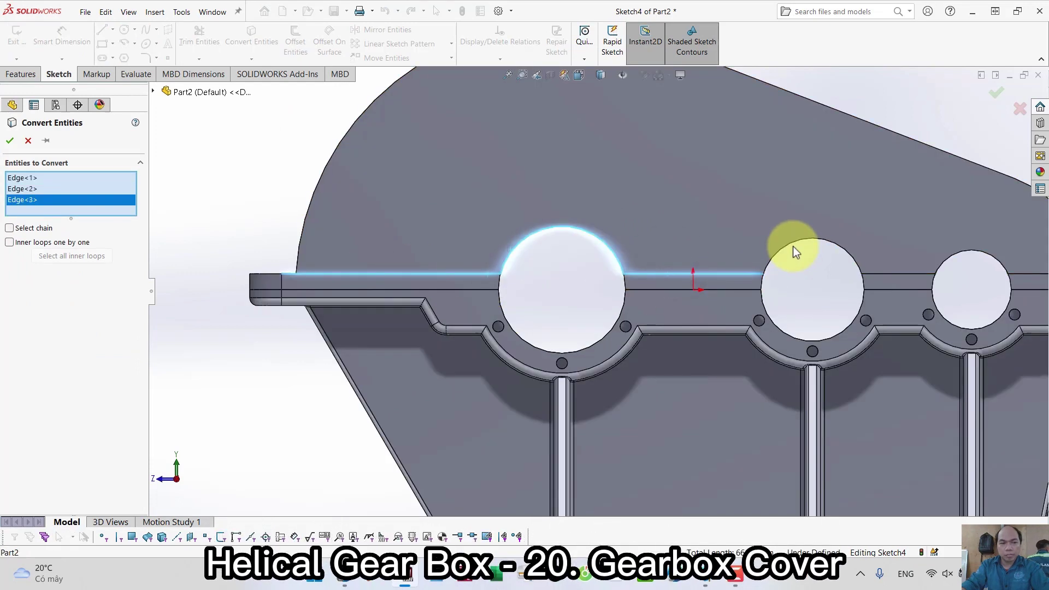
{"action": "left_click", "coordinate": [803, 242]}
{"action": "scroll", "coordinate": [809, 246], "scroll_direction": "up", "scroll_amount": 3}
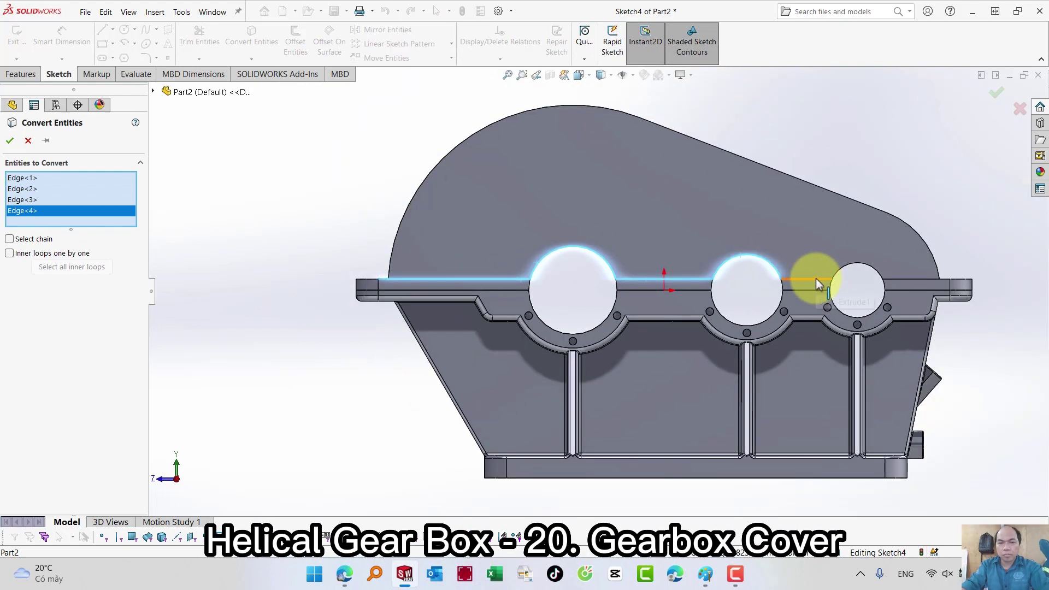
{"action": "left_click", "coordinate": [816, 278]}
{"action": "left_click", "coordinate": [903, 283]}
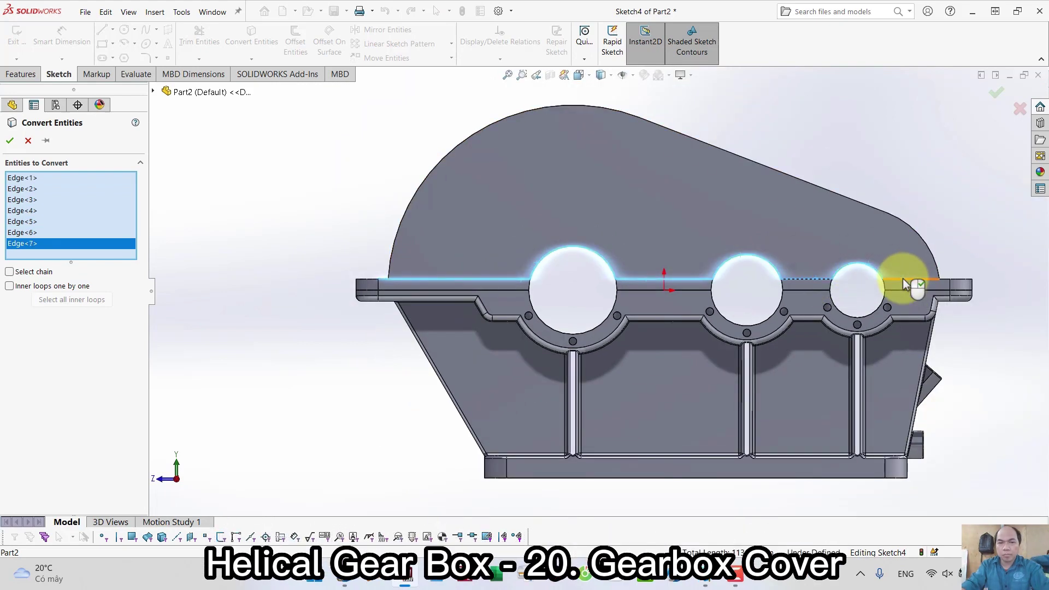
{"action": "key", "text": "Return"}
Step: Offset the converted edge chain 35 mm upward onto the cover's side face using the reversed direction
{"action": "key", "text": "s"}
{"action": "left_click", "coordinate": [952, 192]}
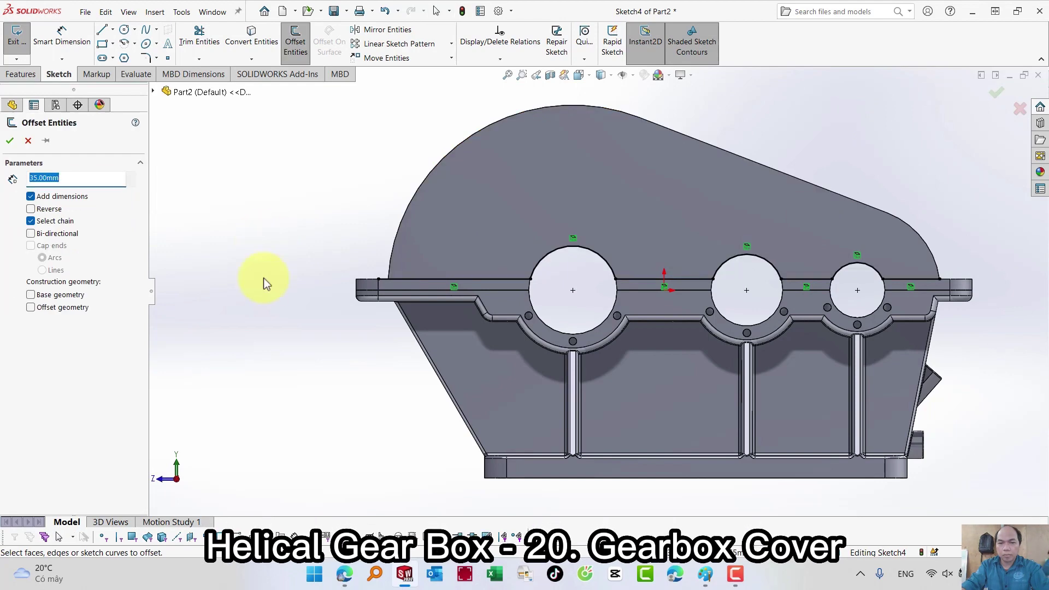
{"action": "left_click", "coordinate": [448, 278]}
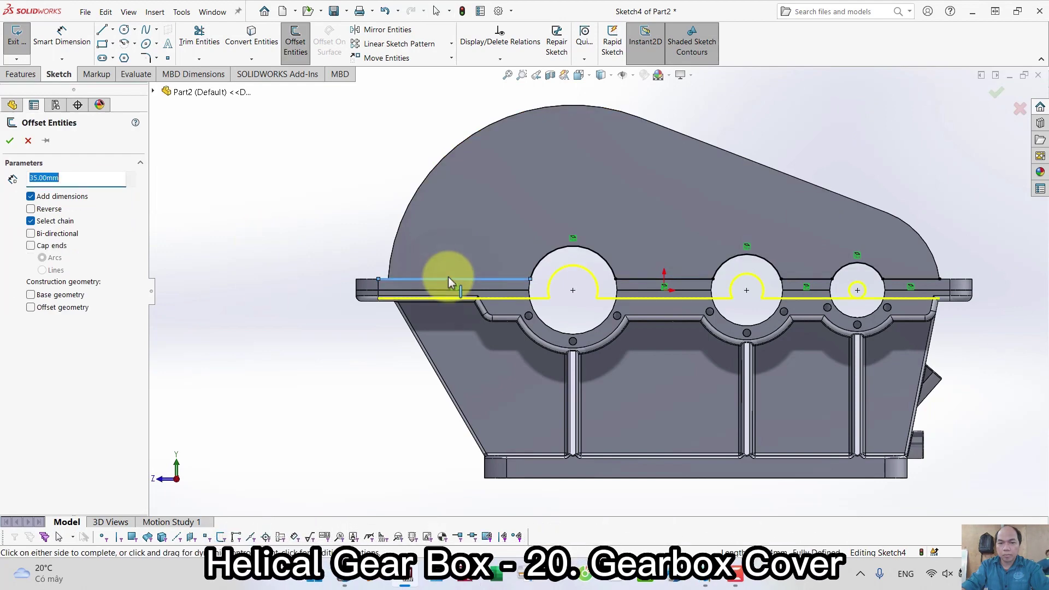
{"action": "left_click", "coordinate": [45, 213]}
{"action": "left_click", "coordinate": [10, 140]}
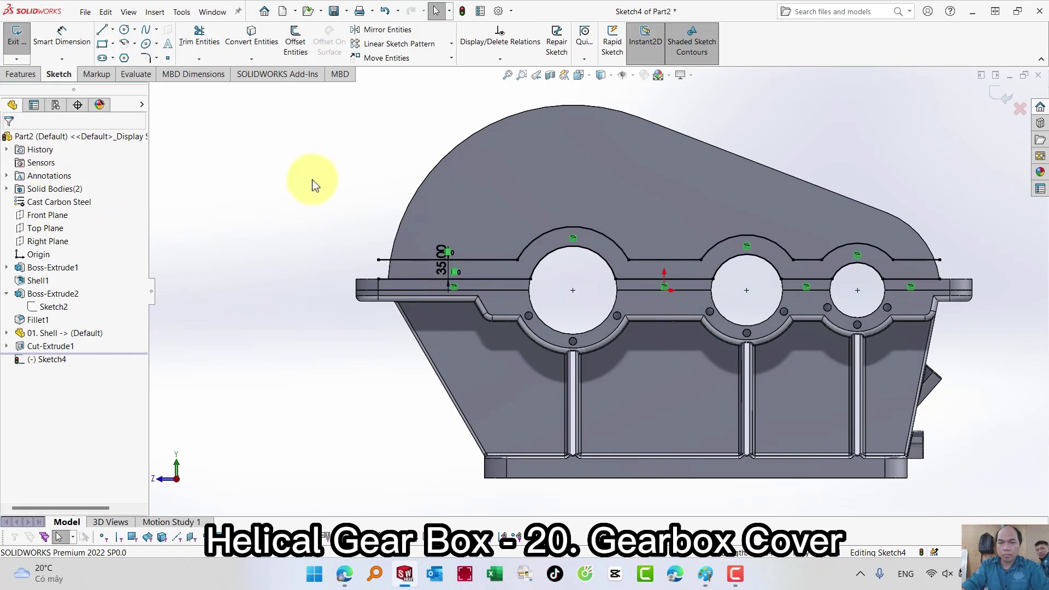
Step: Draw a slanted line about 49 mm long from the offset line down to the converted flange edge, beside the largest bore
{"action": "key", "text": "s"}
{"action": "left_click", "coordinate": [410, 197]}
{"action": "left_click", "coordinate": [484, 266]}
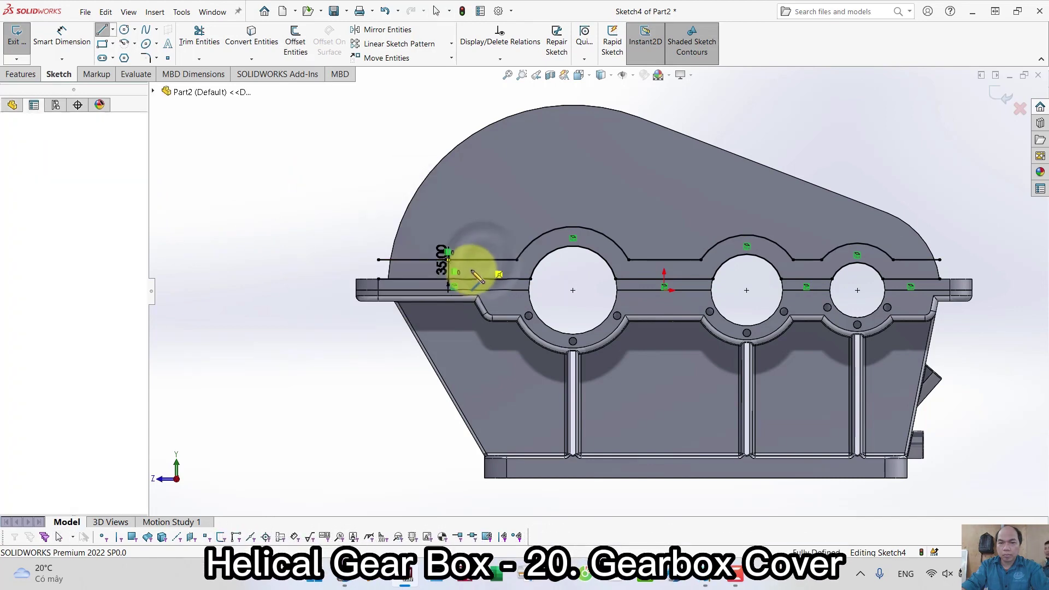
{"action": "left_click", "coordinate": [465, 281]}
Step: Dimension the angle between the slanted line and the horizontal offset line as 120°
{"action": "key", "text": "s"}
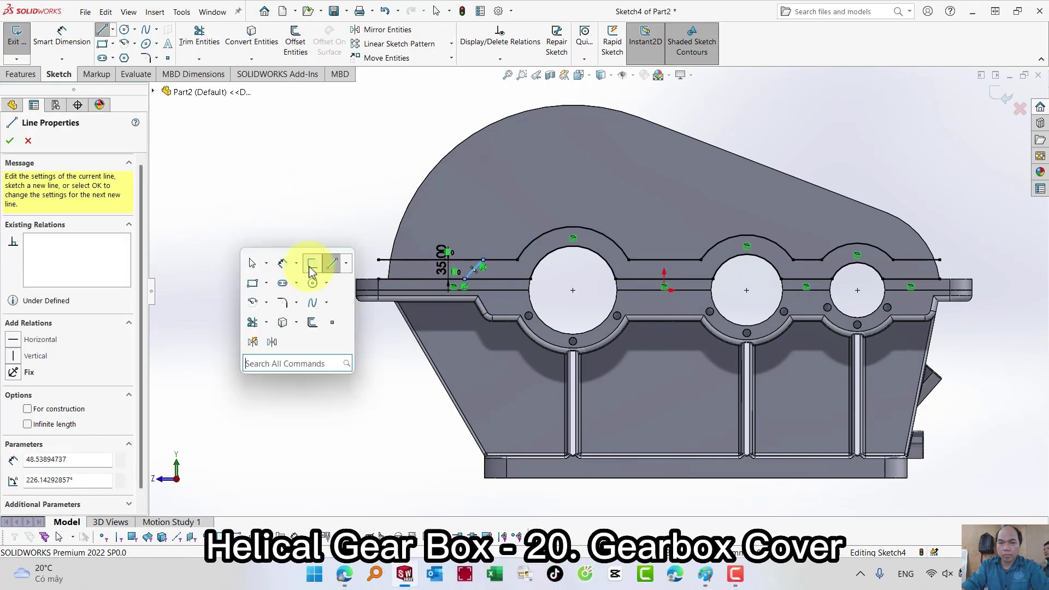
{"action": "left_click", "coordinate": [311, 265]}
{"action": "scroll", "coordinate": [489, 282], "scroll_direction": "down", "scroll_amount": 2}
{"action": "scroll", "coordinate": [494, 278], "scroll_direction": "down", "scroll_amount": 1}
{"action": "left_click", "coordinate": [468, 260]}
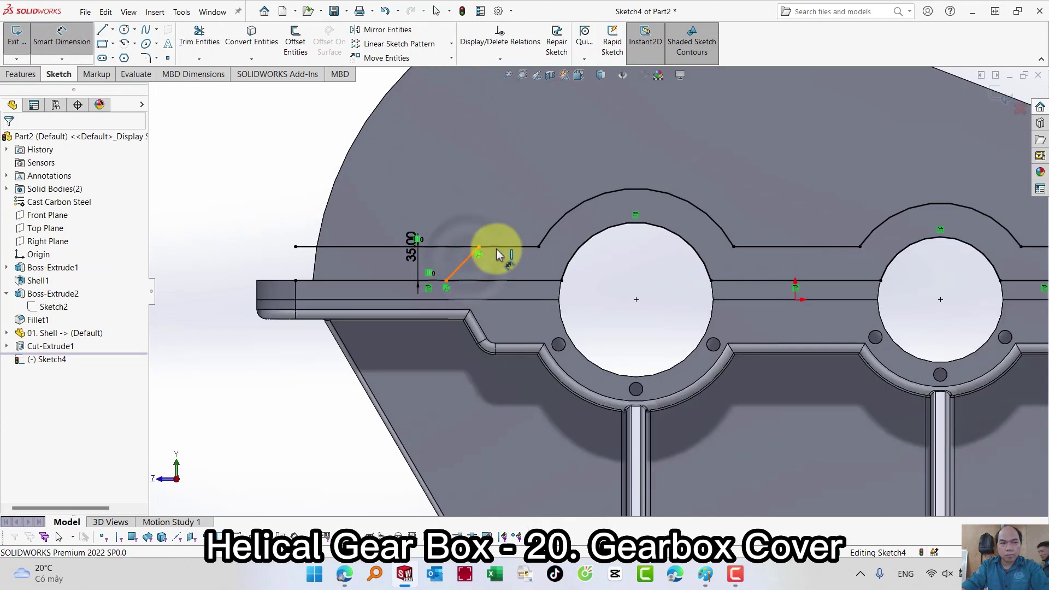
{"action": "left_click", "coordinate": [499, 248]}
{"action": "left_click", "coordinate": [499, 271]}
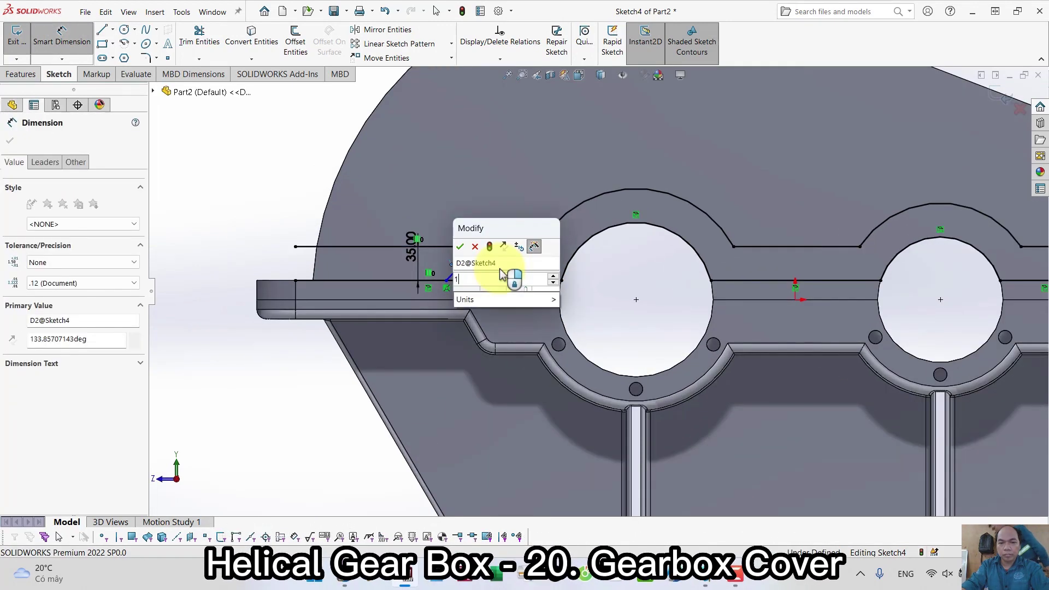
{"action": "type", "text": "120"}
{"action": "key", "text": "Return"}
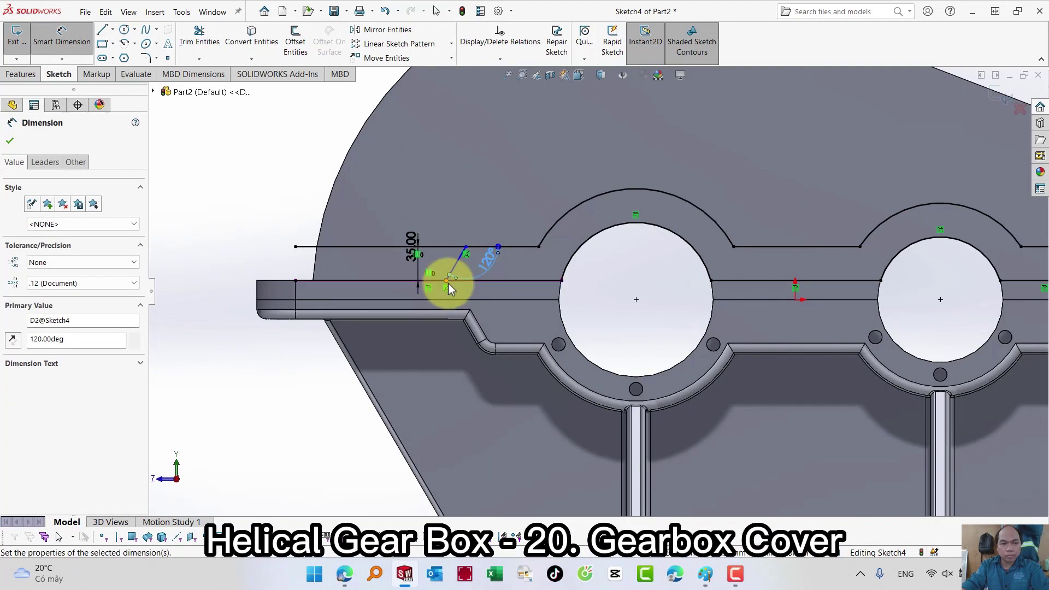
Step: Dimension the horizontal distance from the slanted line's lower endpoint to the largest bore's edge endpoint as 100 mm
{"action": "left_click", "coordinate": [448, 282]}
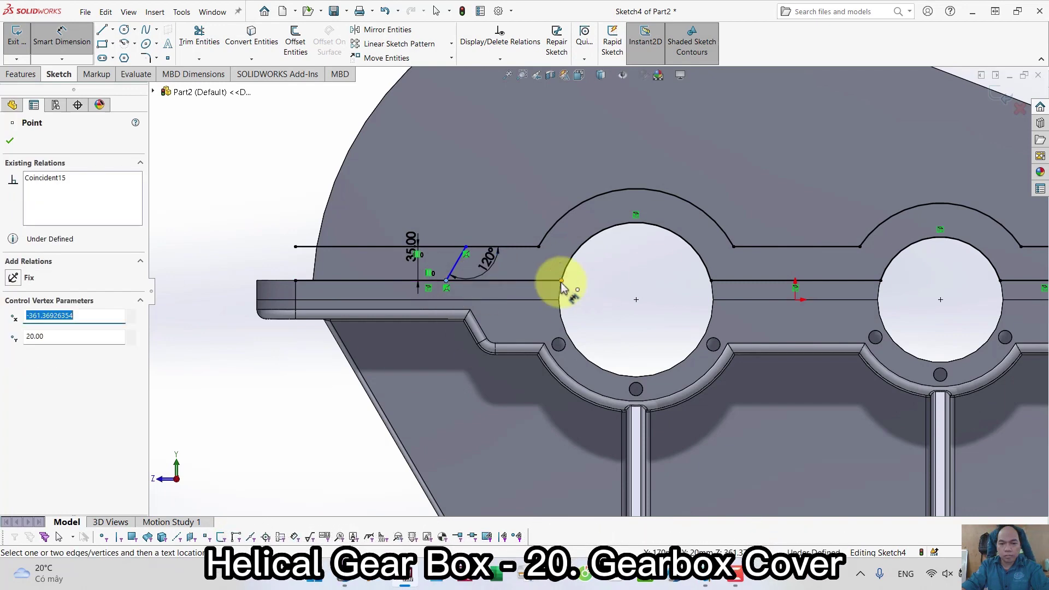
{"action": "left_click", "coordinate": [563, 283]}
{"action": "left_click", "coordinate": [603, 327]}
{"action": "type", "text": "10"}
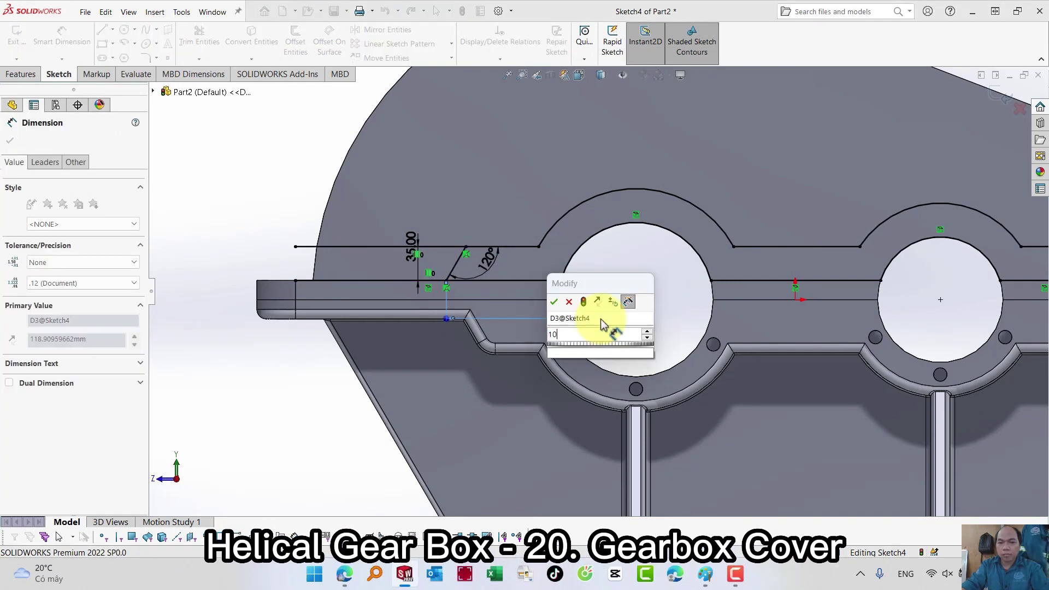
{"action": "type", "text": "0"}
{"action": "key", "text": "Return"}
{"action": "key", "text": "s"}
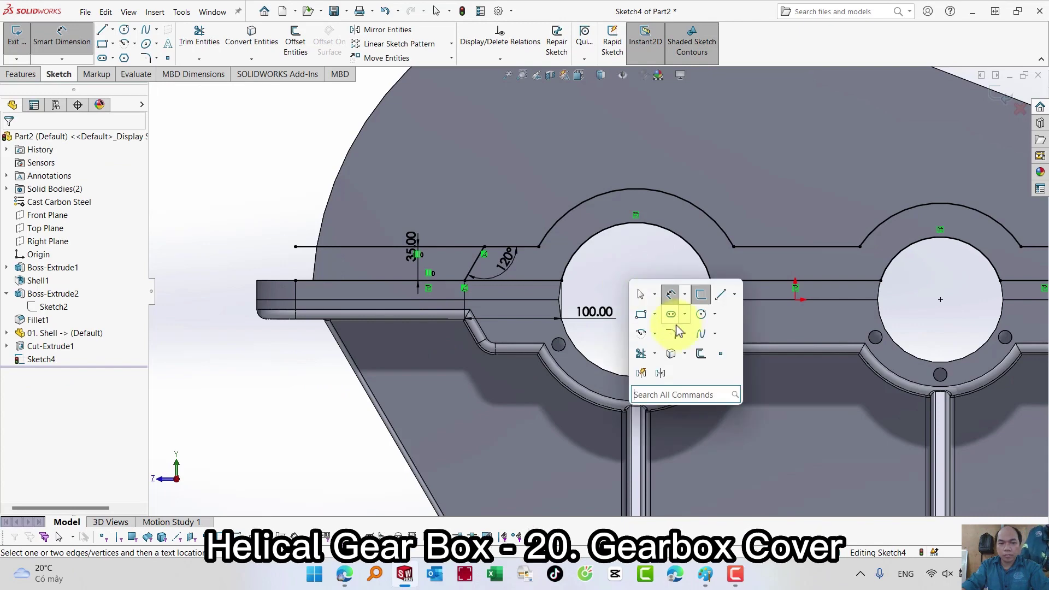
{"action": "left_click", "coordinate": [663, 291]}
Step: Convert the cover's curved end edge beside the smallest bore into the sketch
{"action": "scroll", "coordinate": [619, 247], "scroll_direction": "up", "scroll_amount": 3}
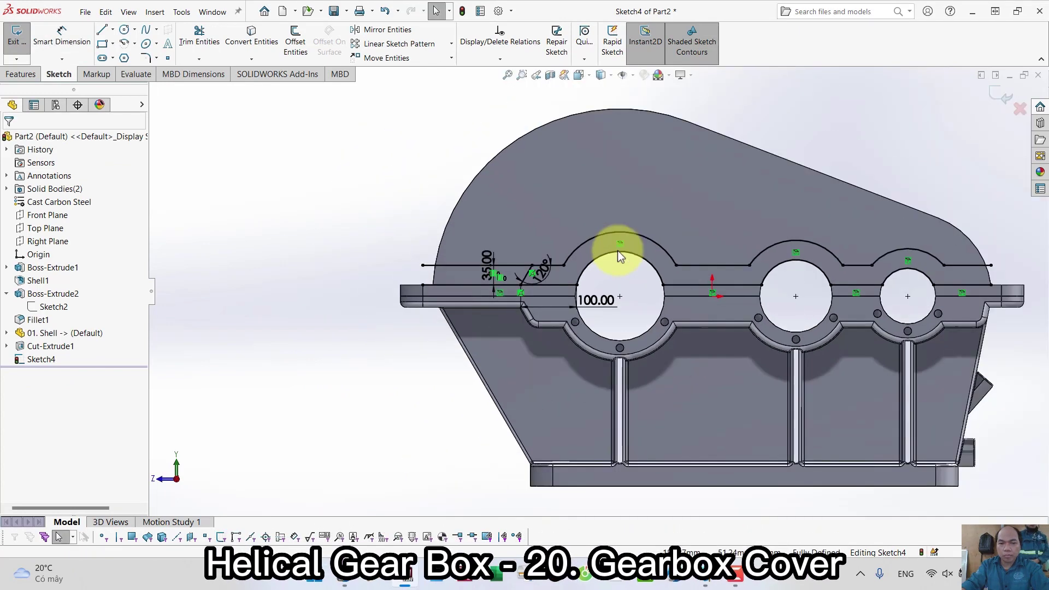
{"action": "scroll", "coordinate": [1026, 275], "scroll_direction": "down", "scroll_amount": 2}
{"action": "key", "text": "s"}
{"action": "left_click", "coordinate": [971, 358]}
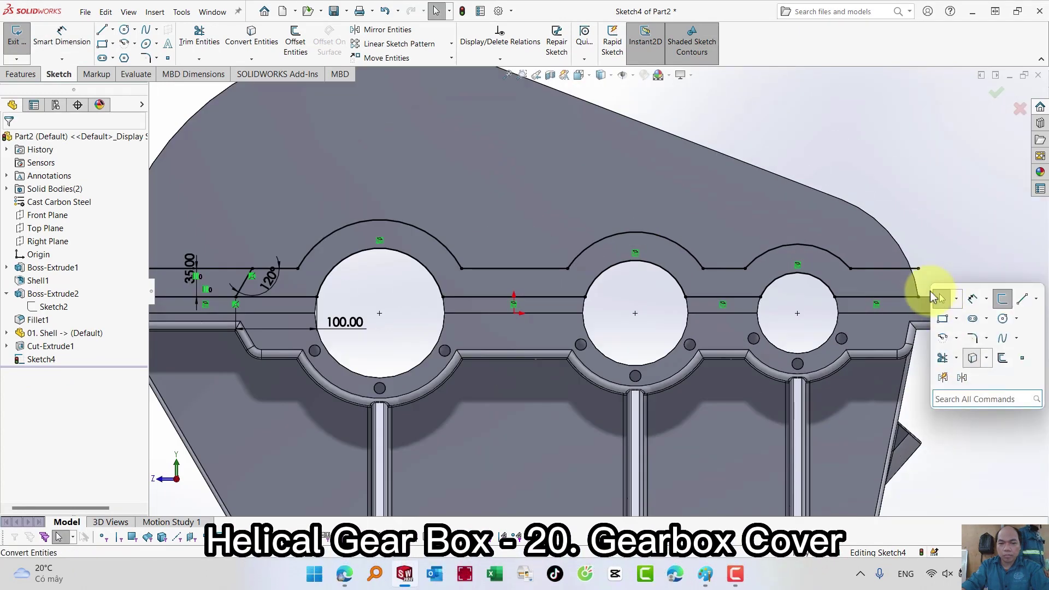
{"action": "left_click", "coordinate": [921, 285]}
{"action": "key", "text": "Return"}
Step: Trim the line ends beyond the slanted line and the overhang at the cover's curved end to close the boss profile
{"action": "key", "text": "s"}
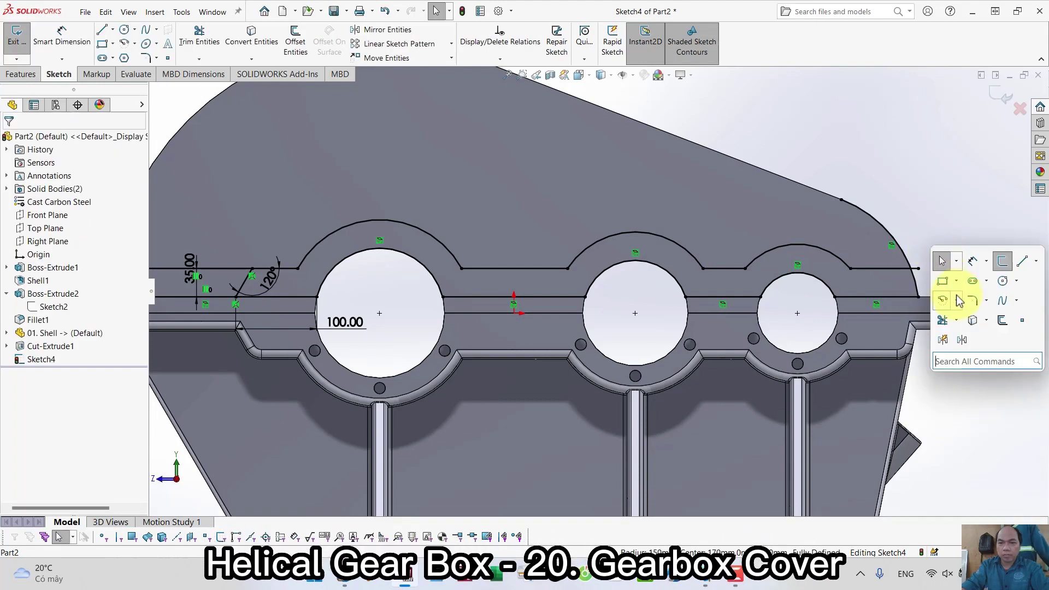
{"action": "left_click", "coordinate": [943, 321]}
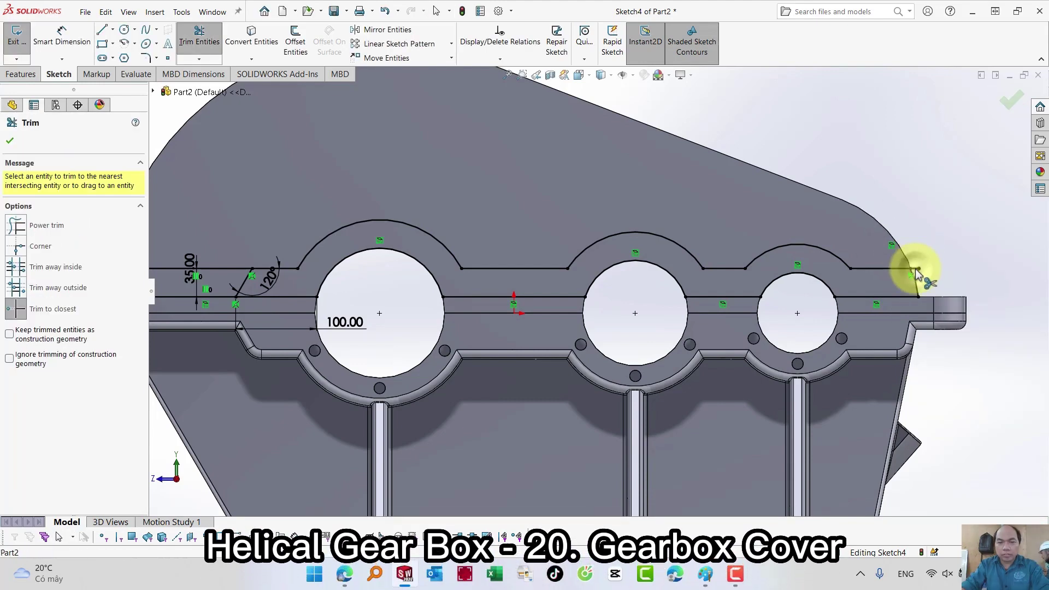
{"action": "scroll", "coordinate": [903, 279], "scroll_direction": "up", "scroll_amount": 3}
{"action": "scroll", "coordinate": [425, 271], "scroll_direction": "up", "scroll_amount": 3}
{"action": "left_click", "coordinate": [376, 281]}
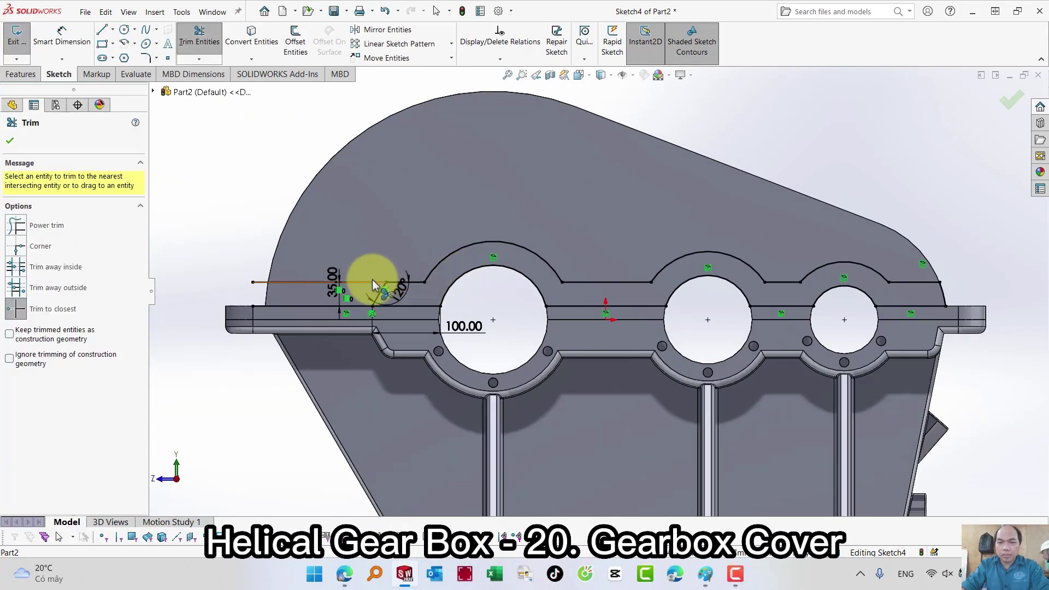
{"action": "left_click", "coordinate": [334, 305]}
{"action": "key", "text": "z"}
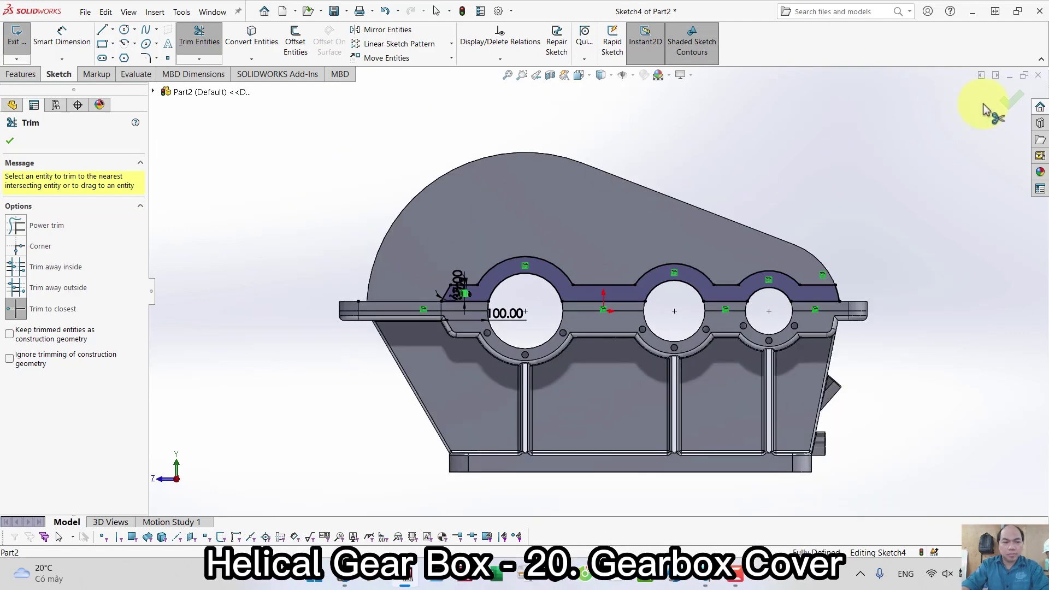
{"action": "left_click", "coordinate": [1002, 107]}
Step: Extrude the boss profile Up To Surface, ending at the flange's outer side face, with the result merged
{"action": "middle_click_drag", "start_coordinate": [836, 187], "coordinate": [859, 295]}
{"action": "key", "text": "s"}
{"action": "left_click", "coordinate": [905, 313]}
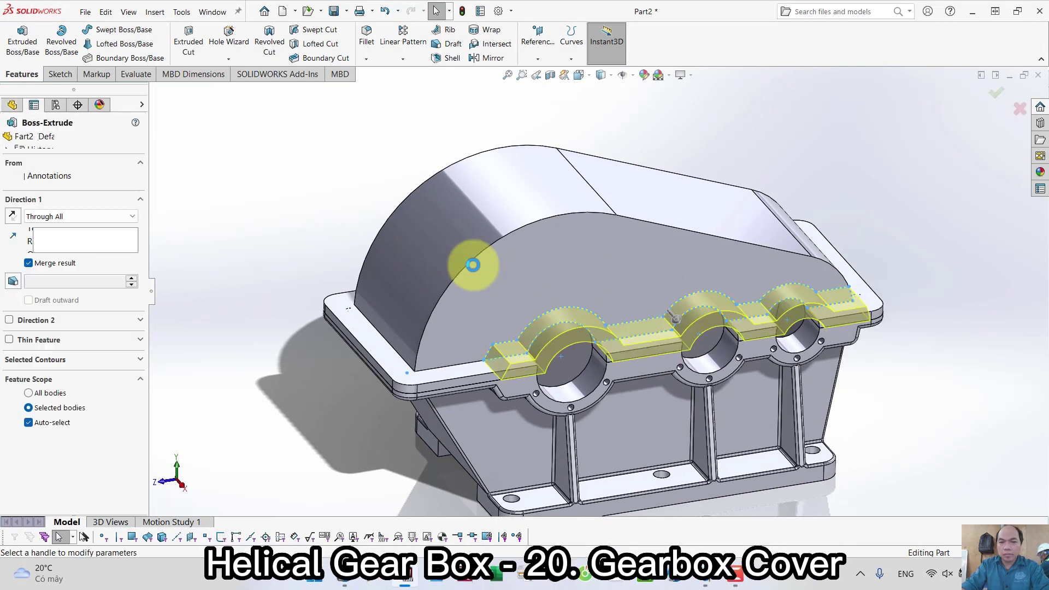
{"action": "left_click", "coordinate": [50, 216]}
{"action": "left_click", "coordinate": [48, 266]}
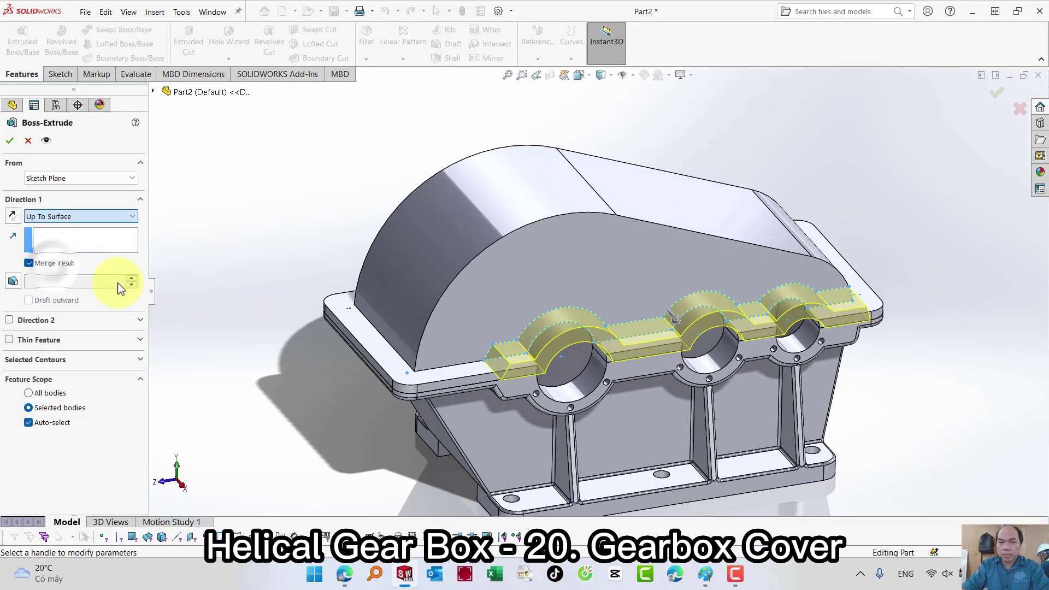
{"action": "left_click", "coordinate": [516, 391]}
{"action": "right_click", "coordinate": [897, 168]}
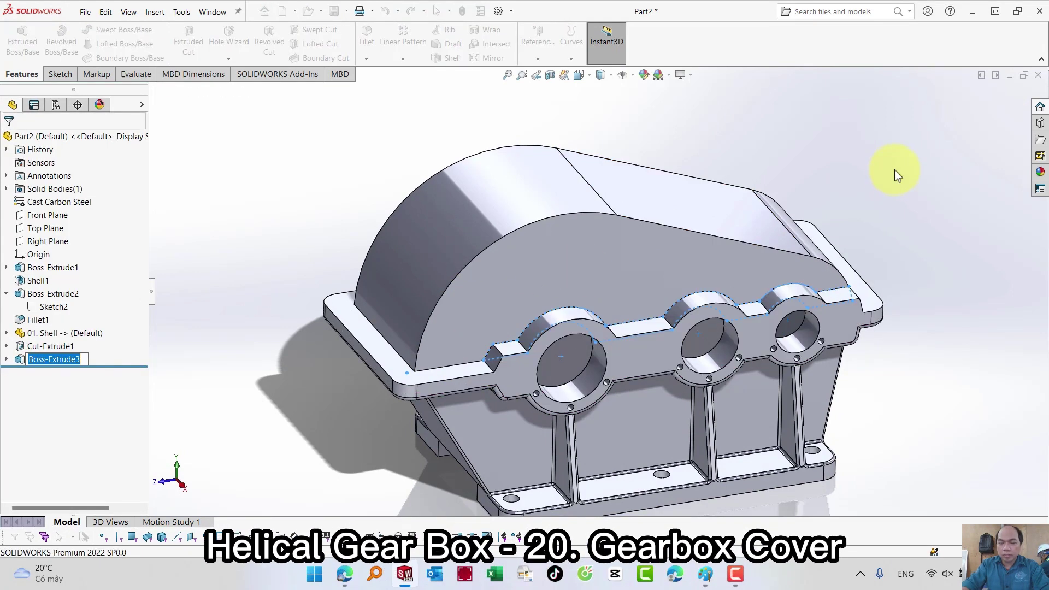
Step: Fillet the two outer end edges of the new bearing boss with a 20 mm radius
{"action": "key", "text": "s"}
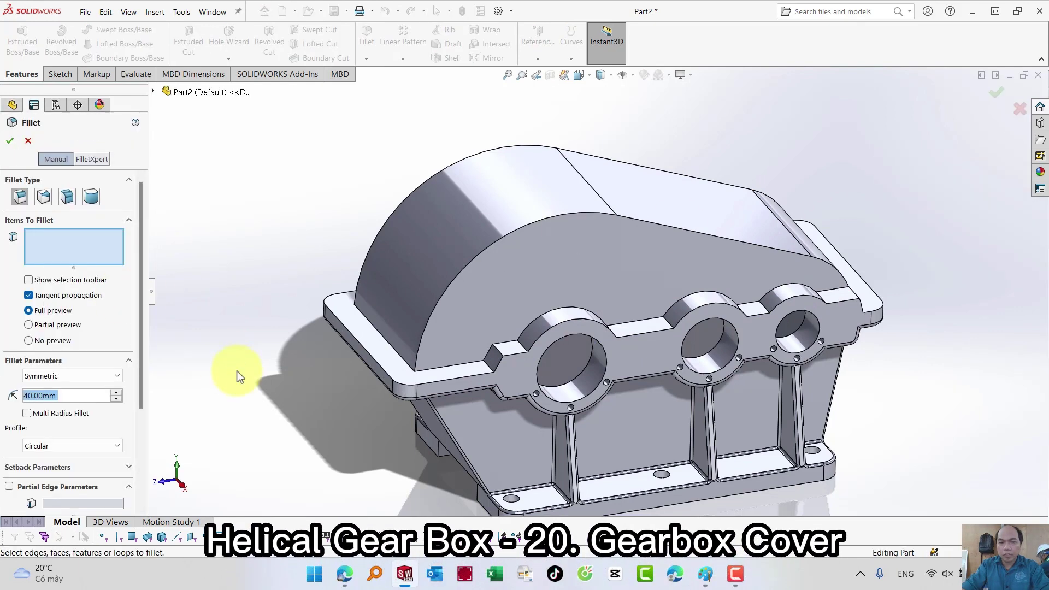
{"action": "type", "text": "20"}
{"action": "key", "text": "Return"}
{"action": "left_click", "coordinate": [497, 350]}
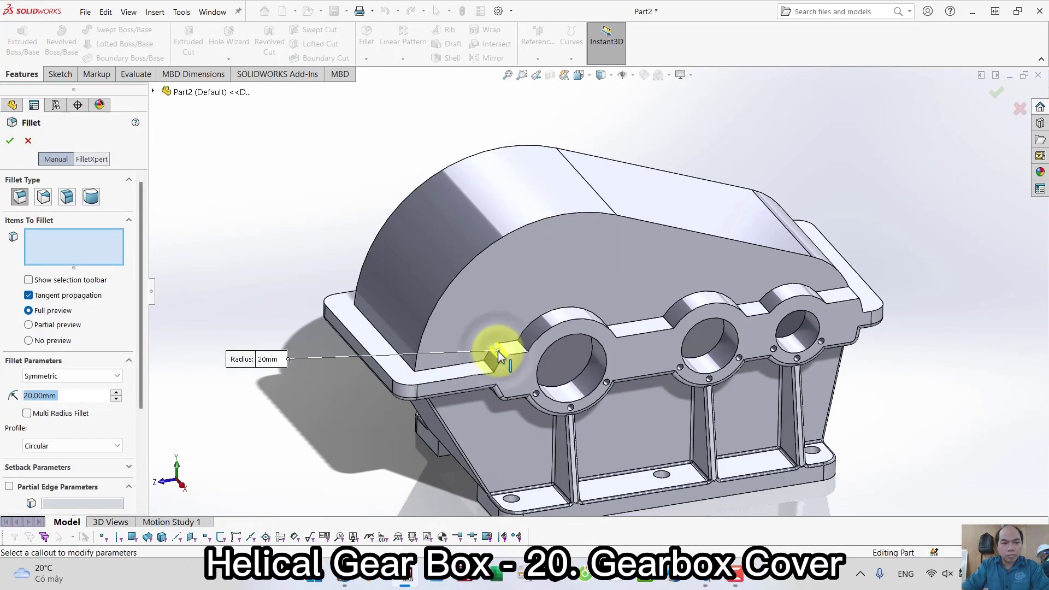
{"action": "left_click", "coordinate": [859, 299]}
{"action": "key", "text": "Return"}
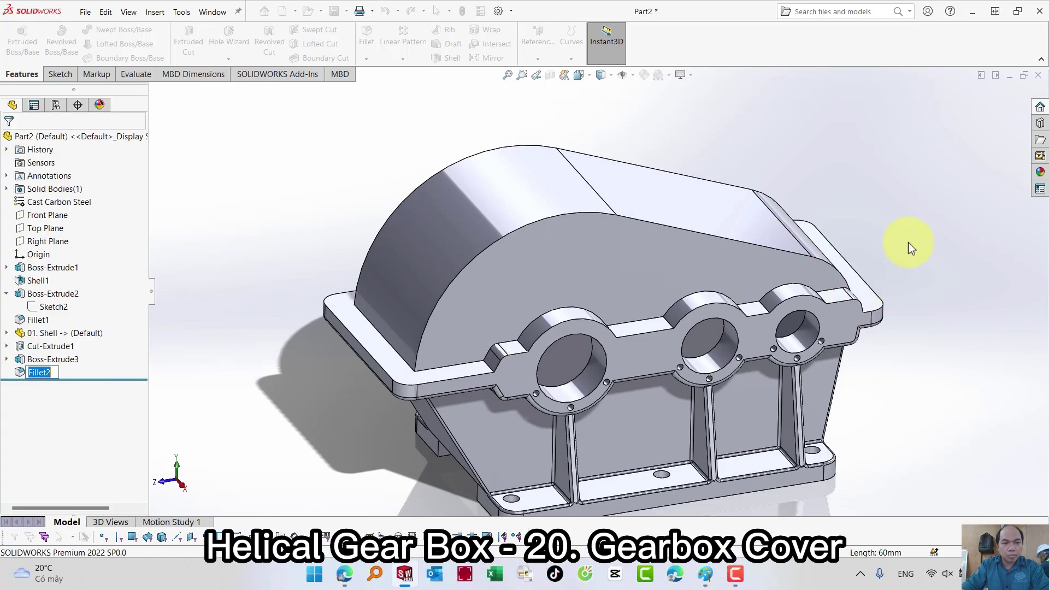
Step: Start a new sketch on the shell flange's underside face between the largest and middle bores
{"action": "left_click", "coordinate": [798, 337]}
{"action": "middle_click_drag", "start_coordinate": [798, 336], "coordinate": [599, 261]}
{"action": "left_click", "coordinate": [619, 262]}
{"action": "left_click", "coordinate": [664, 231]}
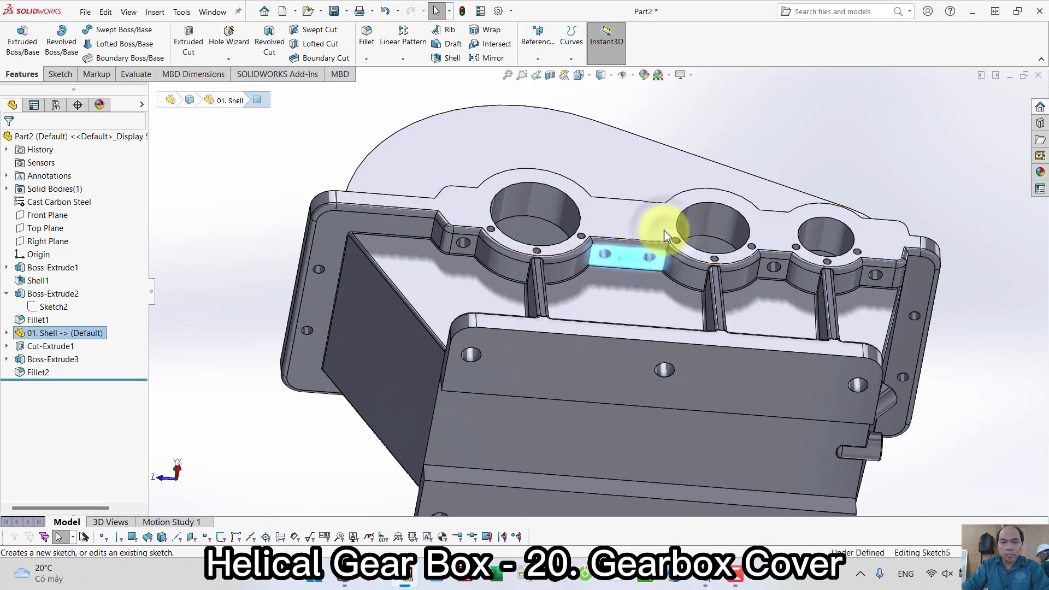
{"action": "key", "text": "s"}
{"action": "left_click", "coordinate": [799, 199]}
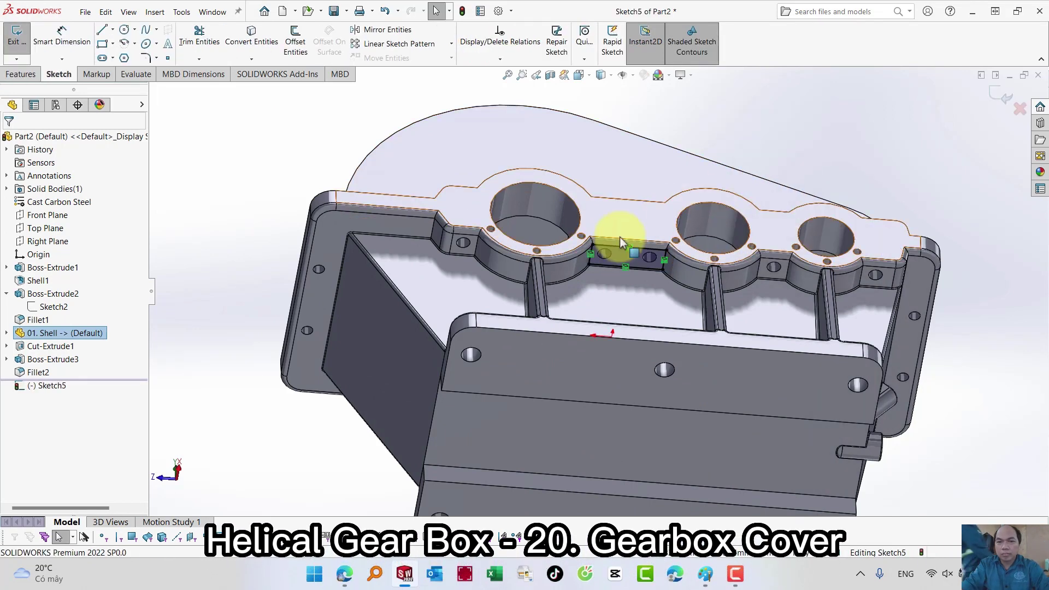
Step: Convert the edges of eight shell bolt holes into the sketch: five beside the bores, two on one end flange and one on the other
{"action": "middle_click_drag", "start_coordinate": [663, 232], "coordinate": [787, 133]}
{"action": "key", "text": "s"}
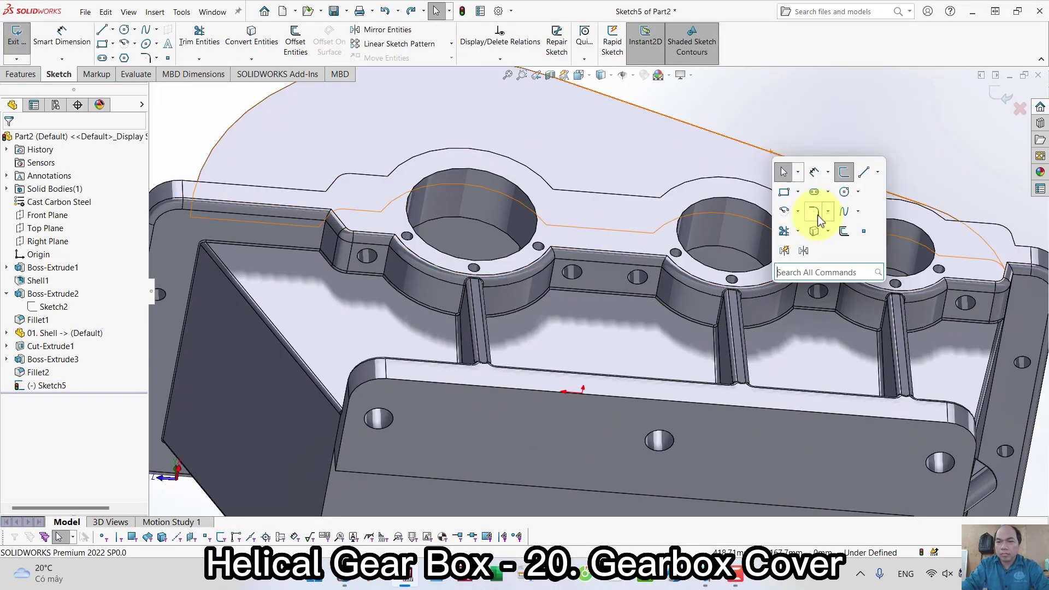
{"action": "left_click", "coordinate": [815, 234]}
{"action": "left_click", "coordinate": [582, 272]}
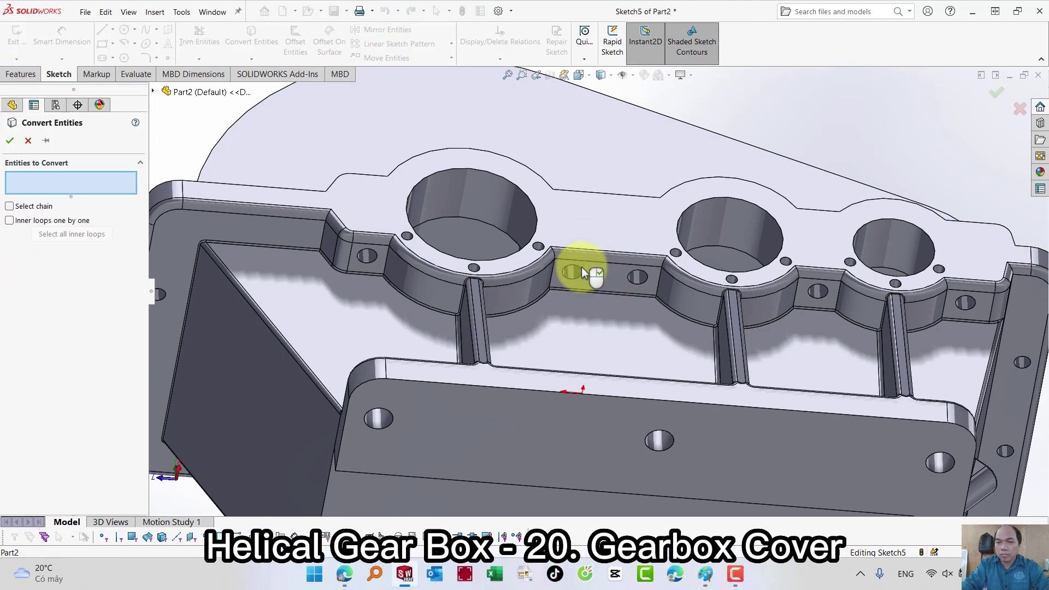
{"action": "left_click", "coordinate": [639, 276]}
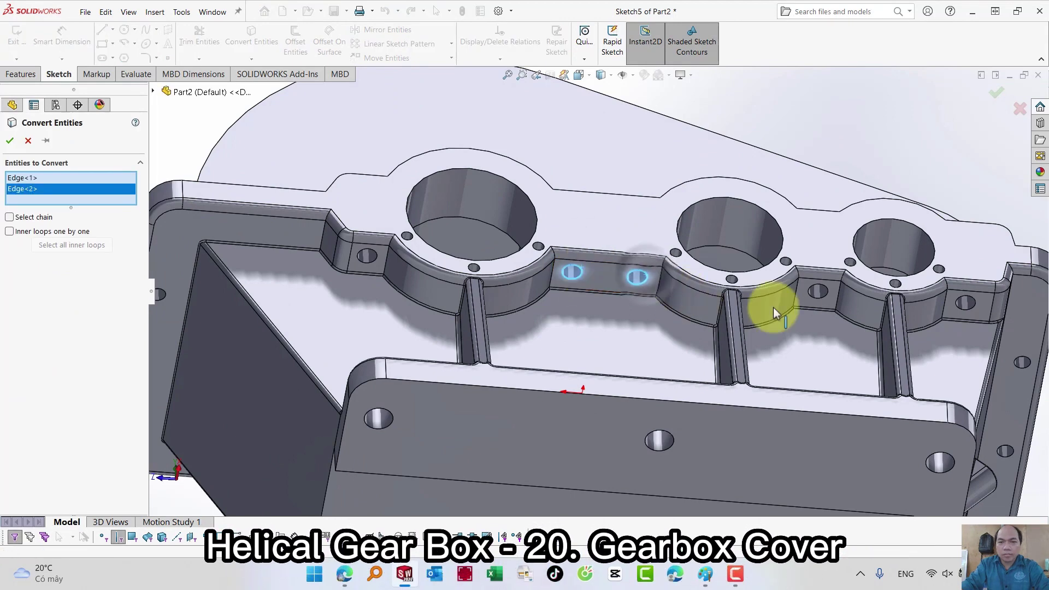
{"action": "left_click", "coordinate": [819, 286]}
{"action": "left_click", "coordinate": [974, 302]}
{"action": "scroll", "coordinate": [979, 354], "scroll_direction": "up", "scroll_amount": 2}
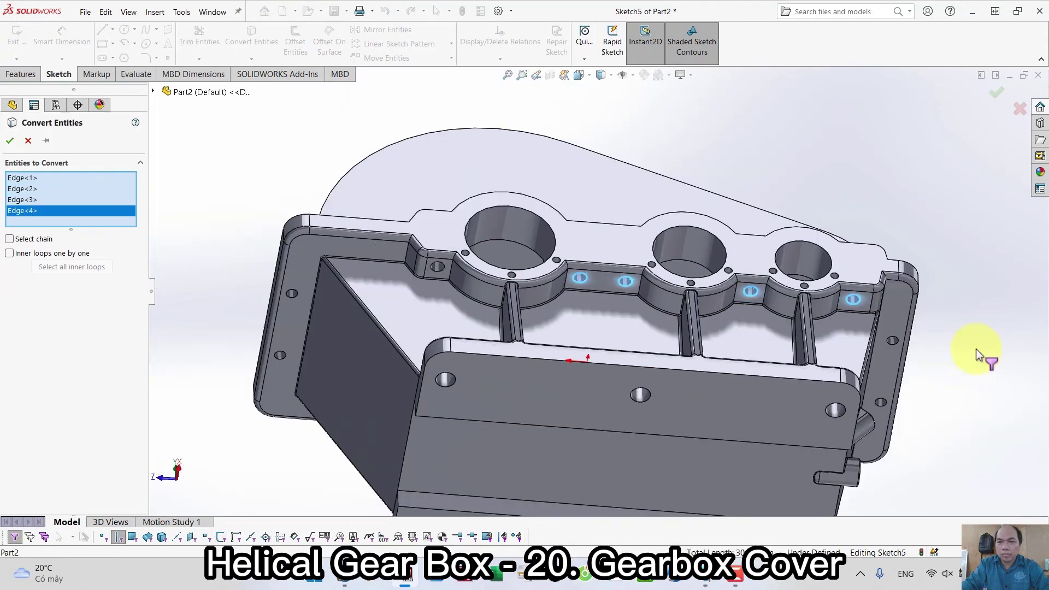
{"action": "left_click", "coordinate": [896, 341]}
{"action": "left_click", "coordinate": [882, 402]}
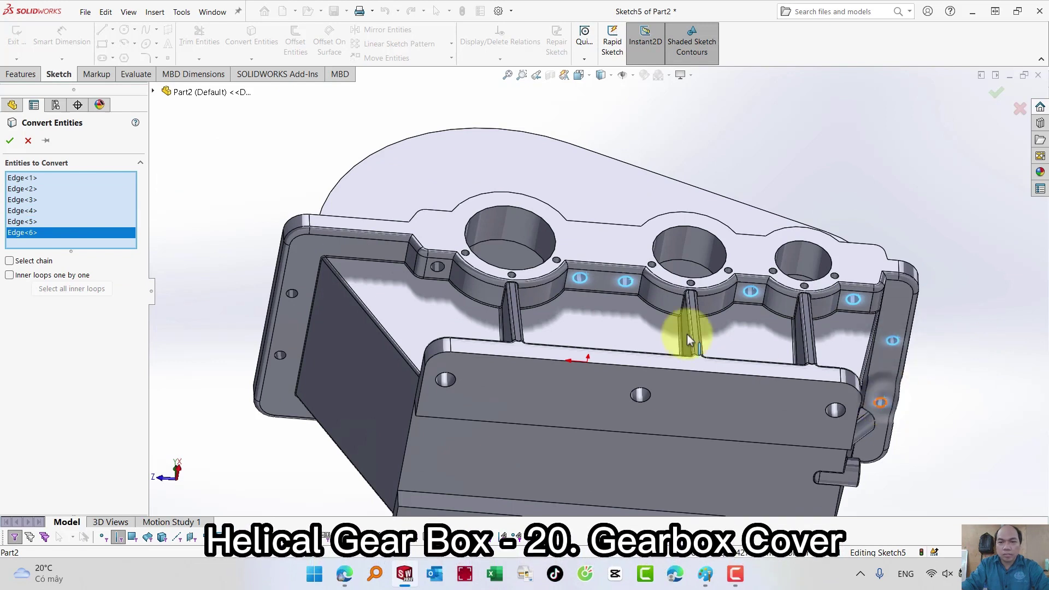
{"action": "left_click", "coordinate": [439, 267]}
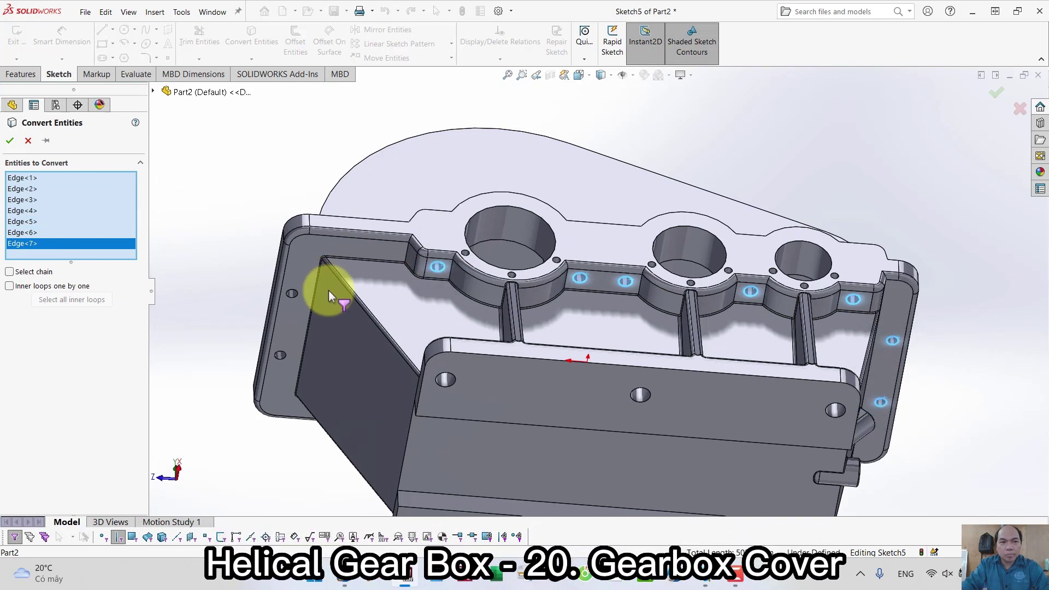
{"action": "left_click", "coordinate": [292, 294]}
{"action": "left_click", "coordinate": [9, 141]}
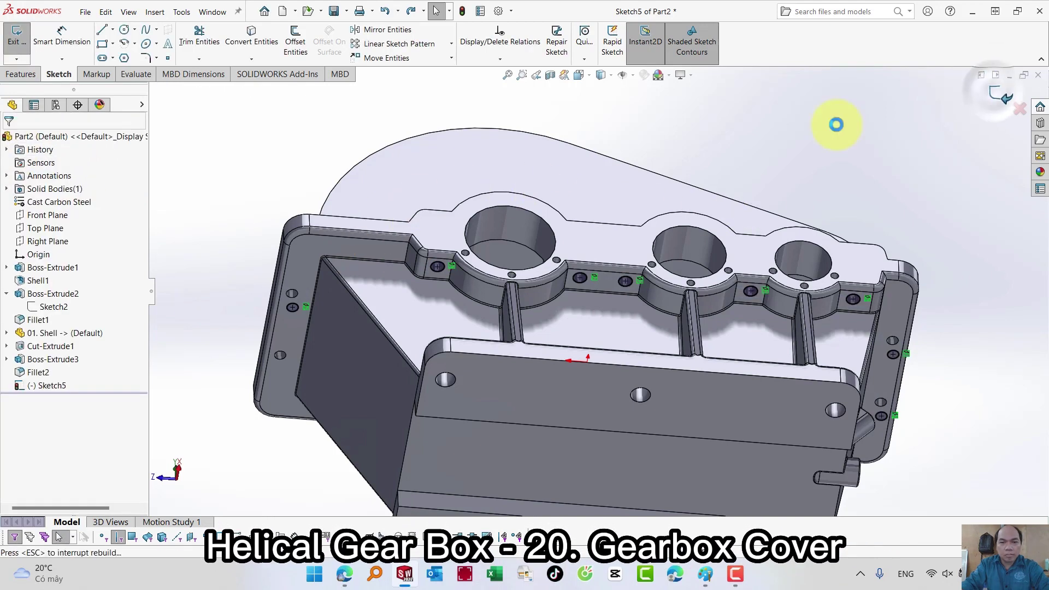
Step: Cut the converted bolt-hole circles through the cover with the end condition Through All
{"action": "left_click", "coordinate": [581, 170]}
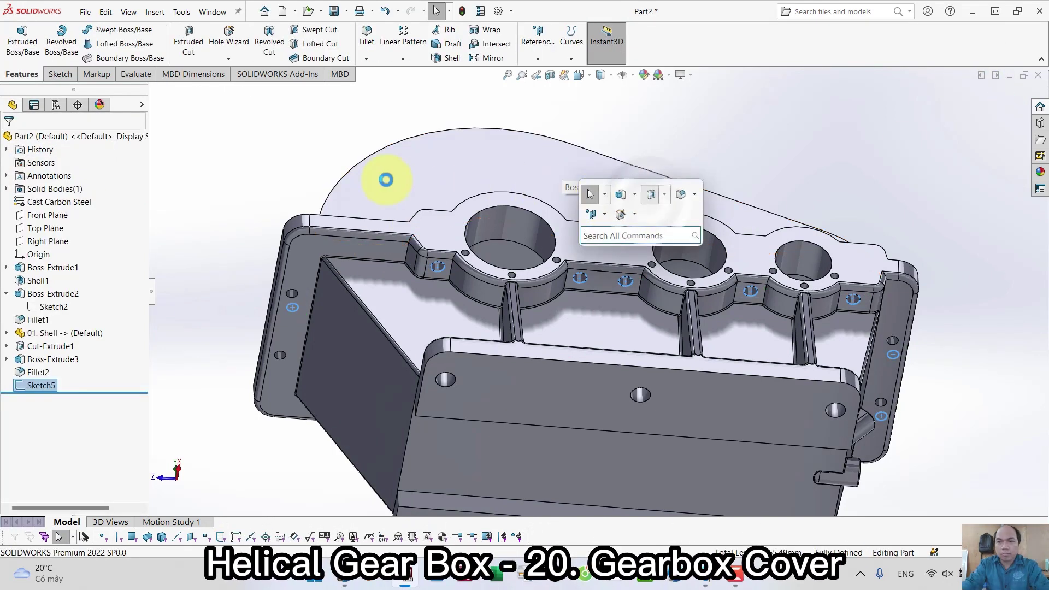
{"action": "key", "text": "c"}
{"action": "left_click", "coordinate": [49, 217]}
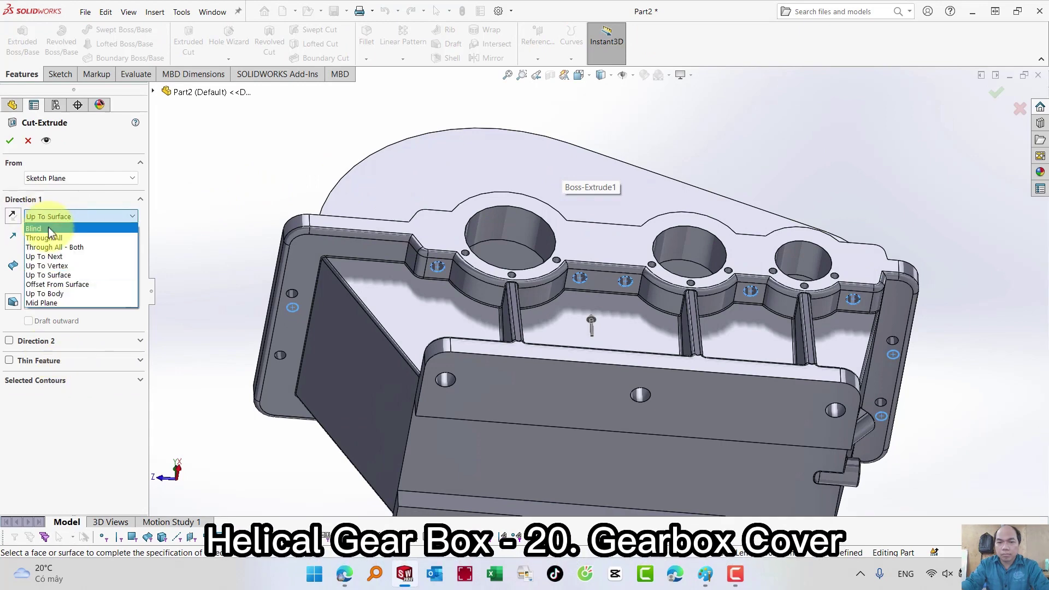
{"action": "left_click", "coordinate": [47, 237]}
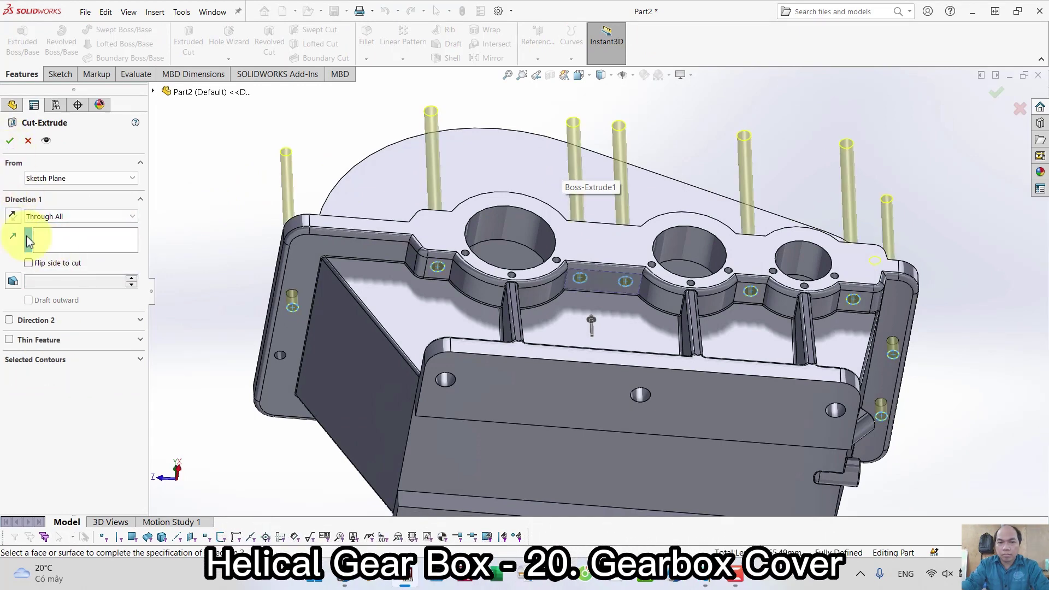
{"action": "key", "text": "Return"}
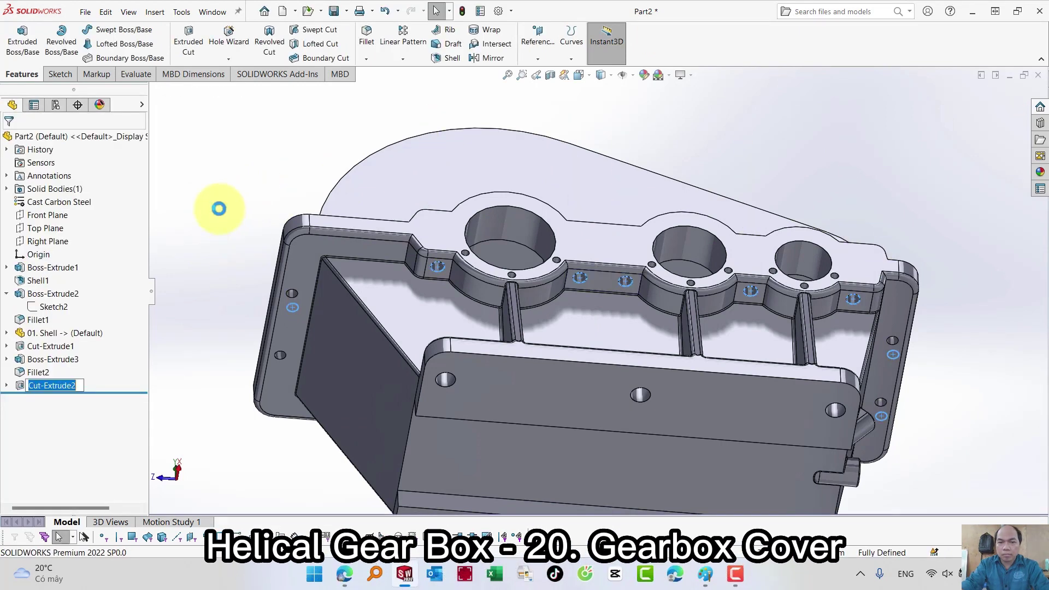
Step: Start a new sketch on the side face of the cover's flange around the three bearing bores
{"action": "middle_click_drag", "start_coordinate": [297, 159], "coordinate": [465, 241]}
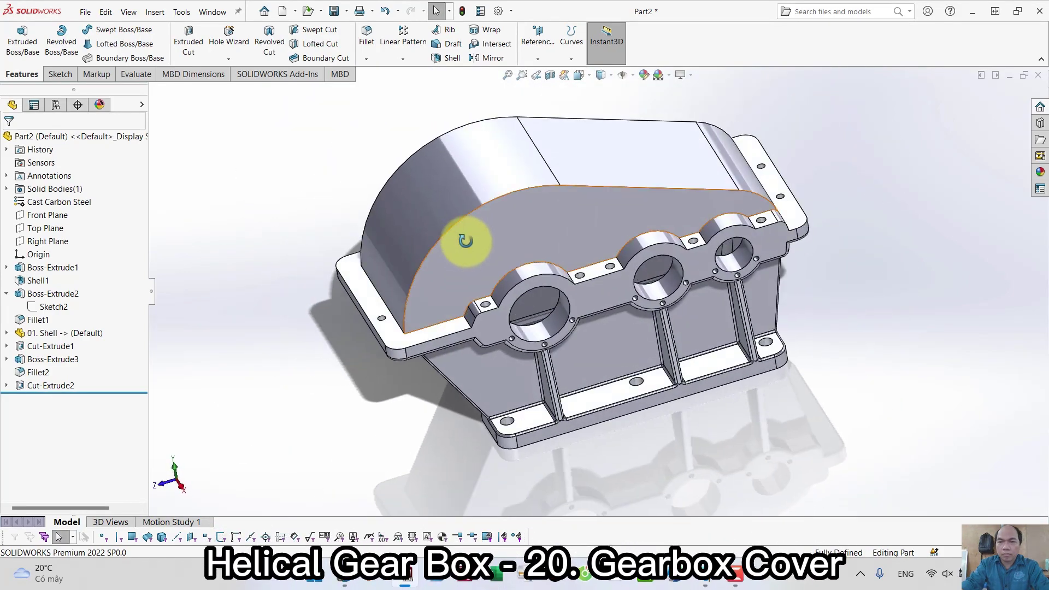
{"action": "left_click", "coordinate": [657, 281]}
{"action": "left_click", "coordinate": [698, 267]}
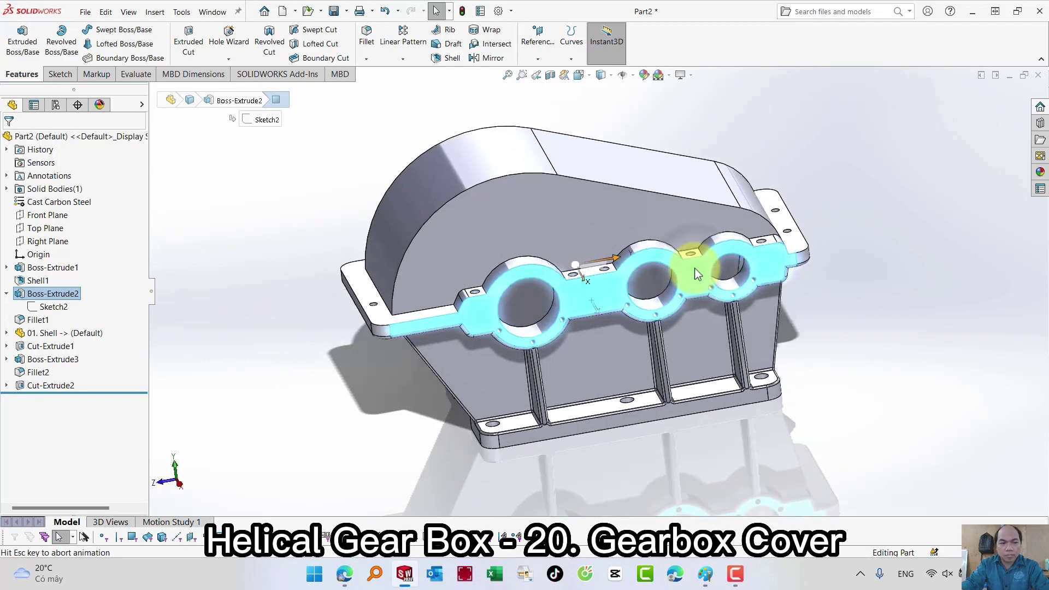
{"action": "left_click", "coordinate": [654, 240]}
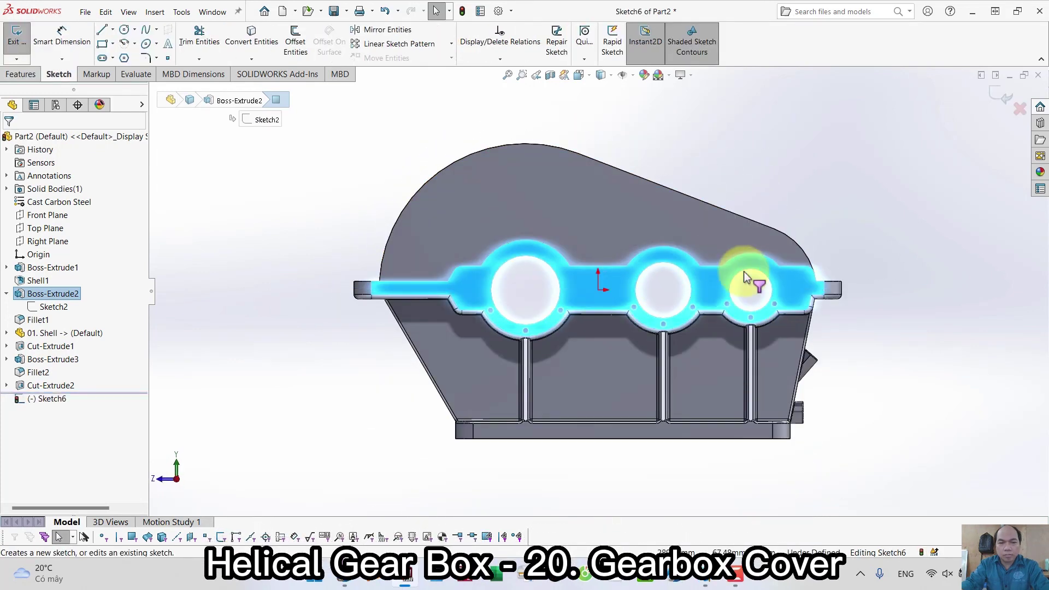
Step: Convert the edges of the nine small bolt holes along the lower halves of the three bearing bosses into the sketch
{"action": "scroll", "coordinate": [765, 241], "scroll_direction": "down", "scroll_amount": 5}
{"action": "key", "text": "s"}
{"action": "left_click", "coordinate": [843, 238]}
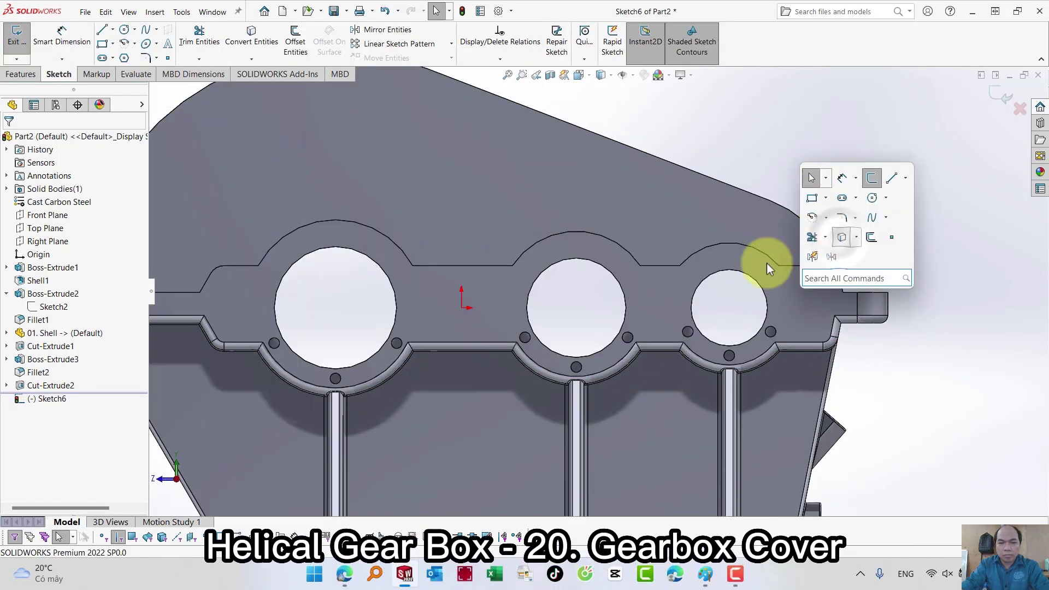
{"action": "left_click", "coordinate": [274, 343]}
{"action": "left_click", "coordinate": [336, 379]}
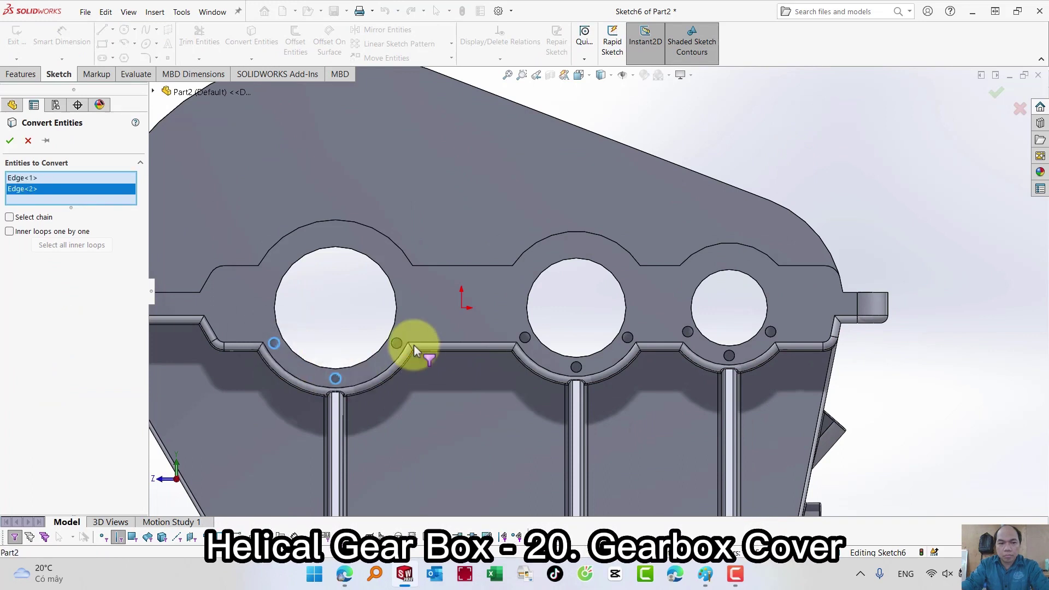
{"action": "left_click", "coordinate": [397, 343]}
{"action": "left_click", "coordinate": [525, 338]}
{"action": "left_click", "coordinate": [577, 367]}
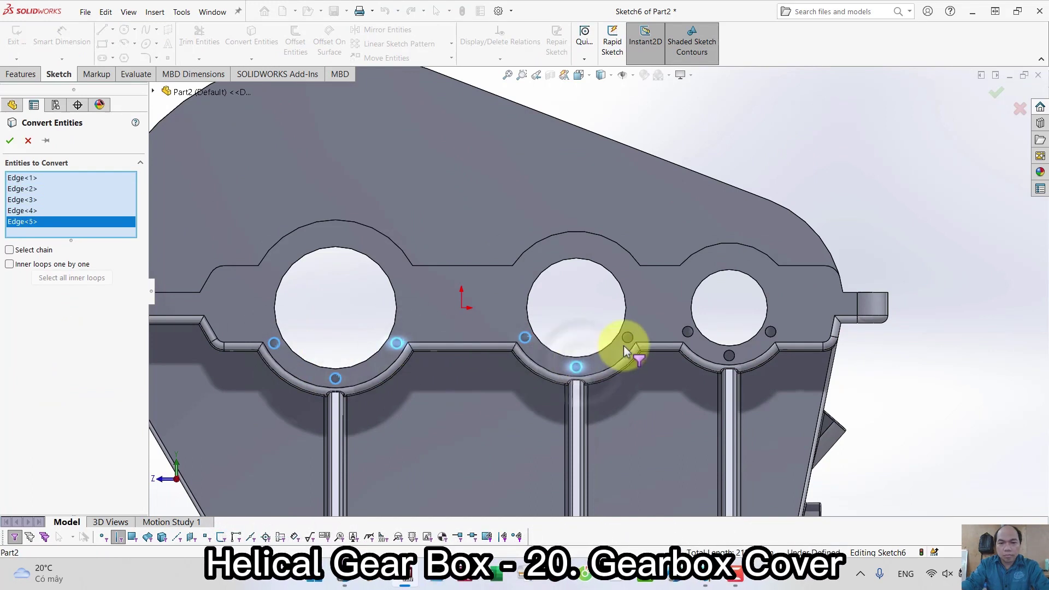
{"action": "left_click", "coordinate": [627, 338]}
{"action": "left_click", "coordinate": [688, 332]}
{"action": "left_click", "coordinate": [729, 356]}
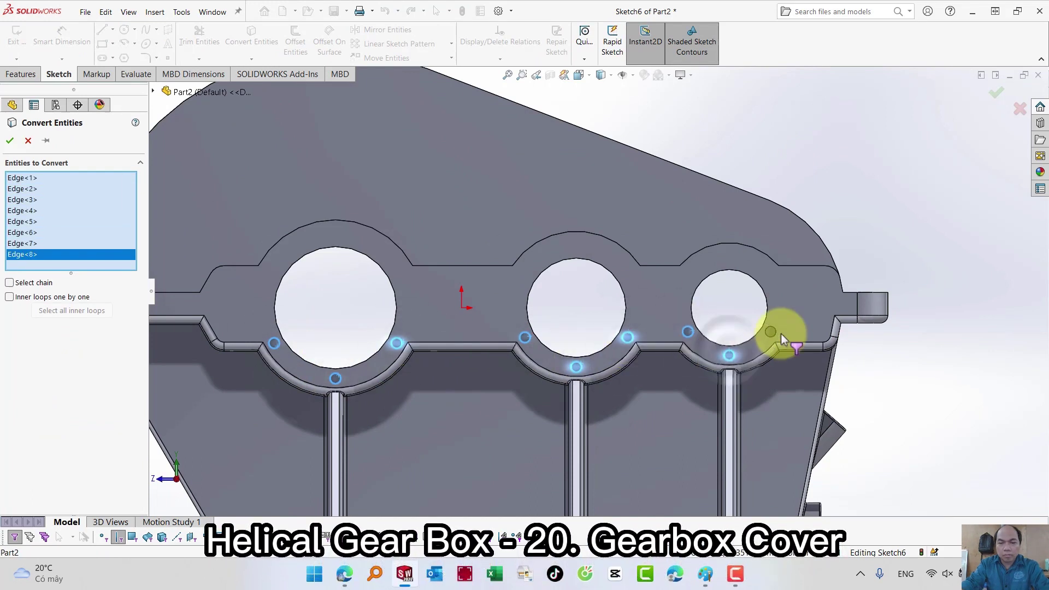
{"action": "left_click", "coordinate": [777, 334]}
{"action": "right_click", "coordinate": [828, 159]}
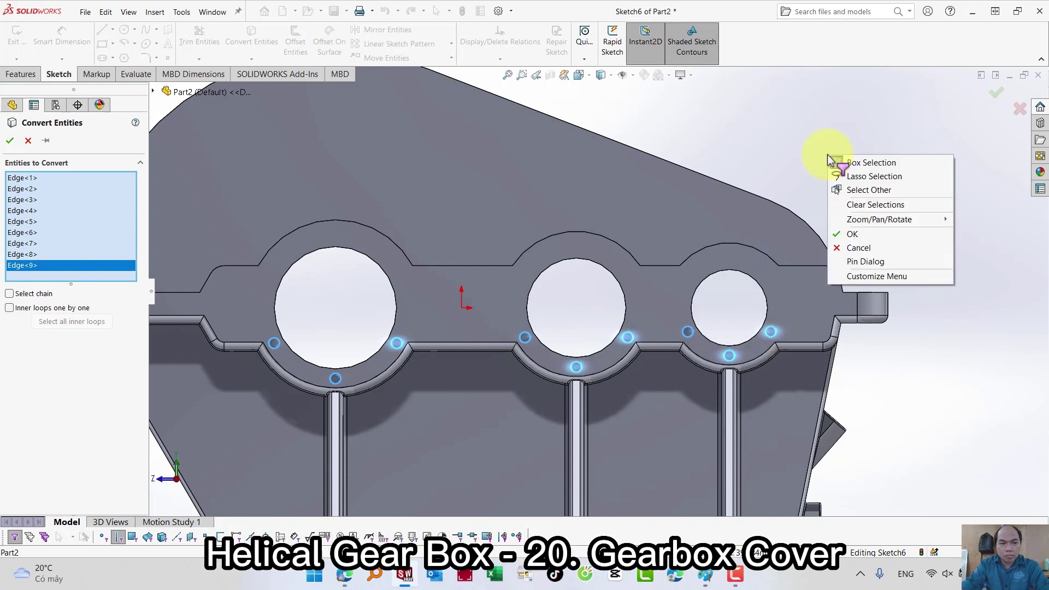
{"action": "left_click", "coordinate": [852, 233]}
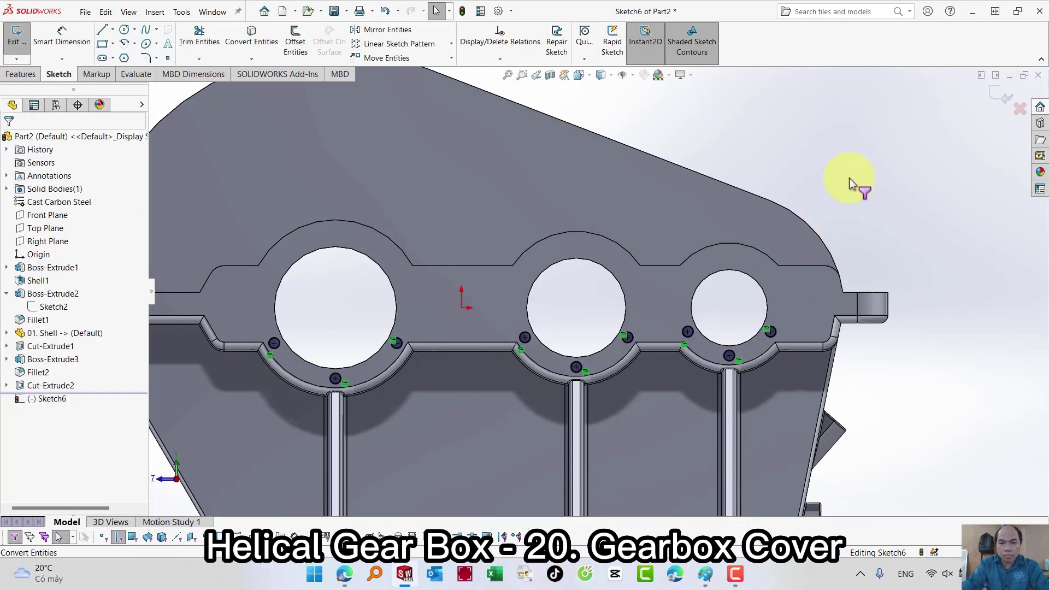
Step: Draw a horizontal construction line through the bore centres, from the largest bore's outer edge to the smallest bore's far edge
{"action": "key", "text": "s"}
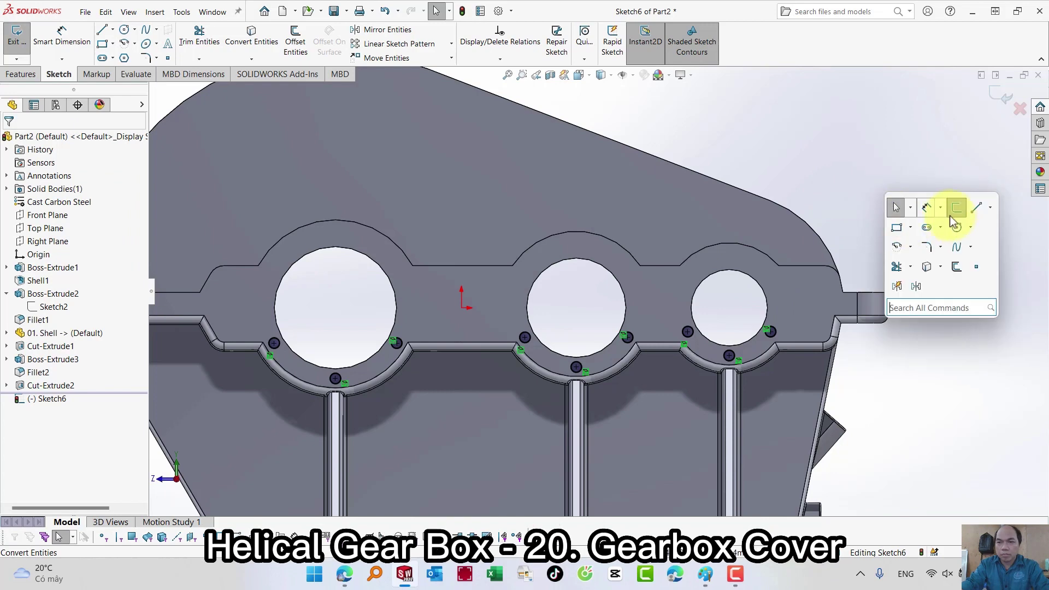
{"action": "left_click", "coordinate": [957, 213]}
{"action": "left_click", "coordinate": [28, 287]}
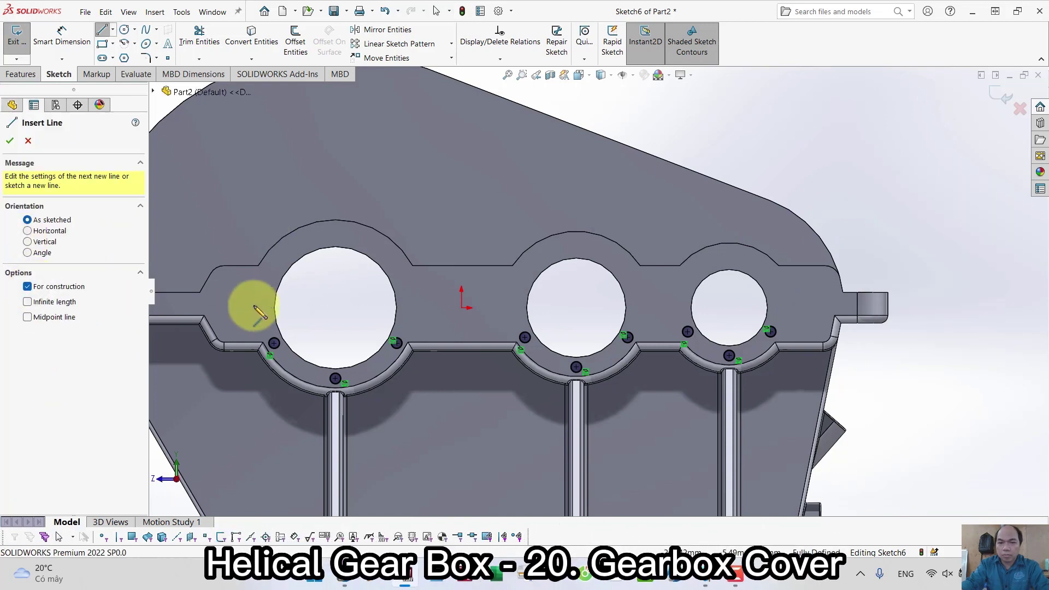
{"action": "left_click", "coordinate": [768, 308]}
{"action": "key", "text": "Escape"}
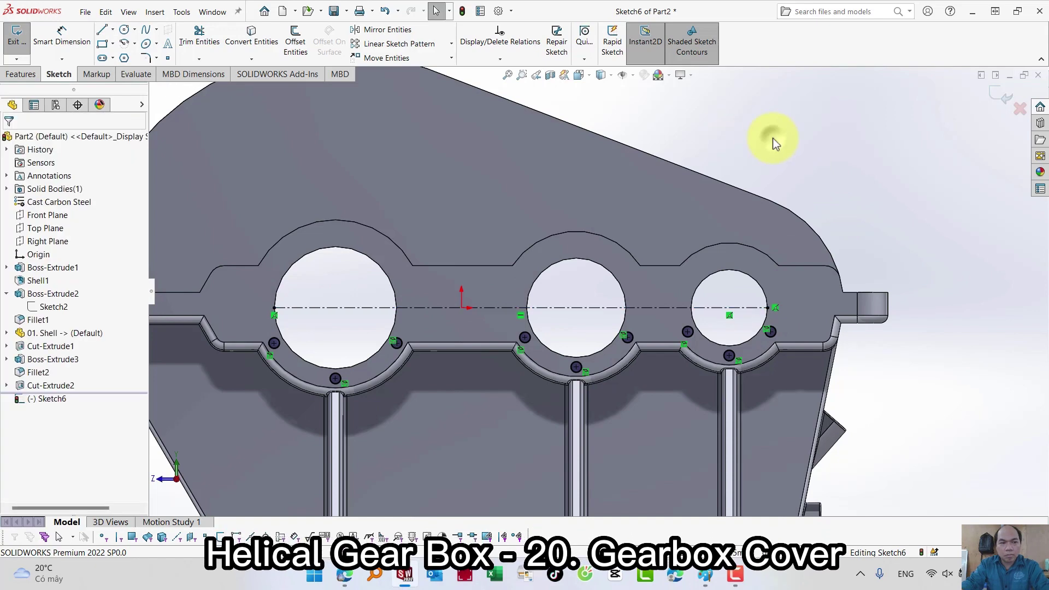
Step: Mirror the nine converted bolt-hole circles about the horizontal construction line and close the sketch
{"action": "left_click", "coordinate": [376, 34]}
{"action": "left_click_drag", "start_coordinate": [248, 331], "coordinate": [827, 418]}
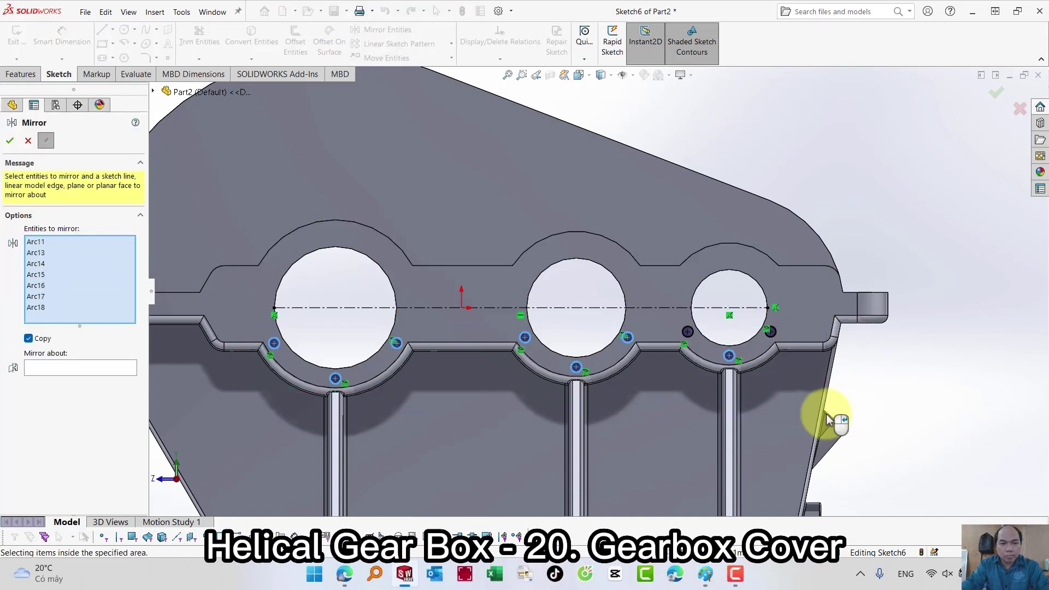
{"action": "left_click_drag", "start_coordinate": [668, 313], "coordinate": [795, 360]}
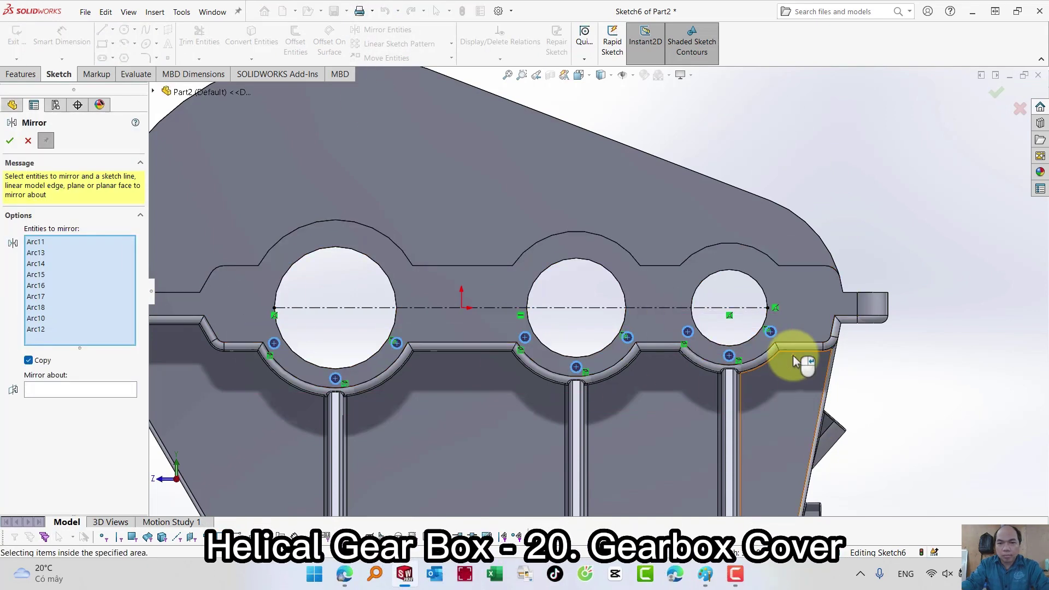
{"action": "left_click", "coordinate": [82, 390]}
{"action": "left_click", "coordinate": [374, 308]}
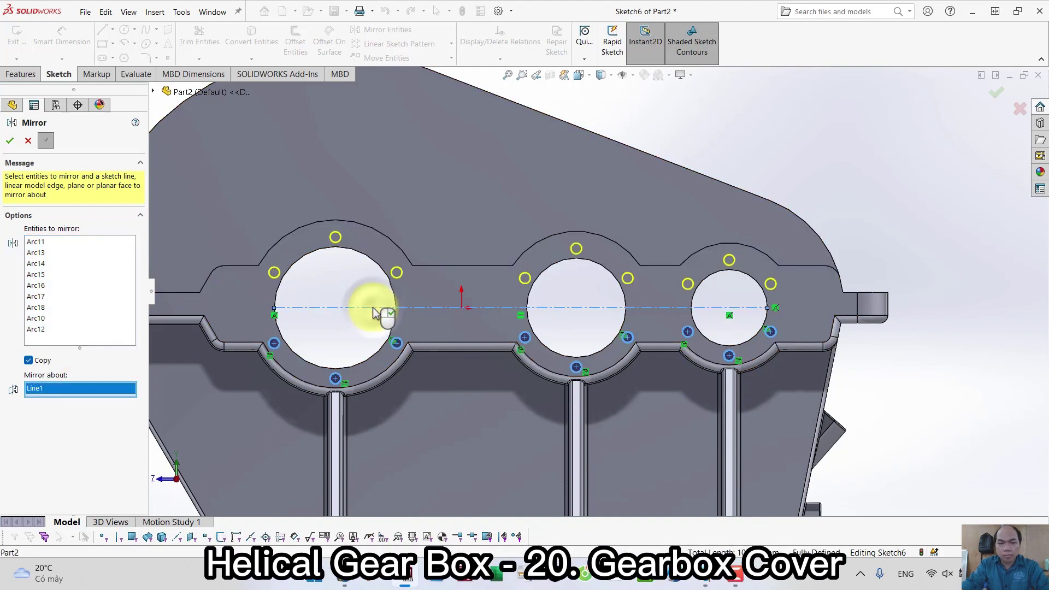
{"action": "right_click", "coordinate": [374, 314]}
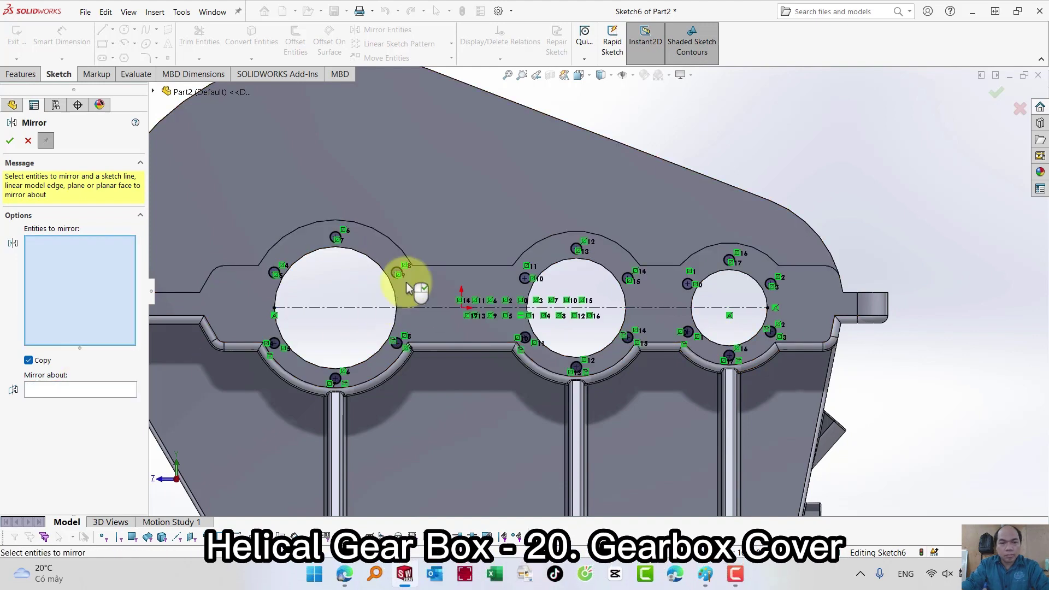
{"action": "left_click", "coordinate": [993, 93]}
{"action": "left_click", "coordinate": [1005, 94]}
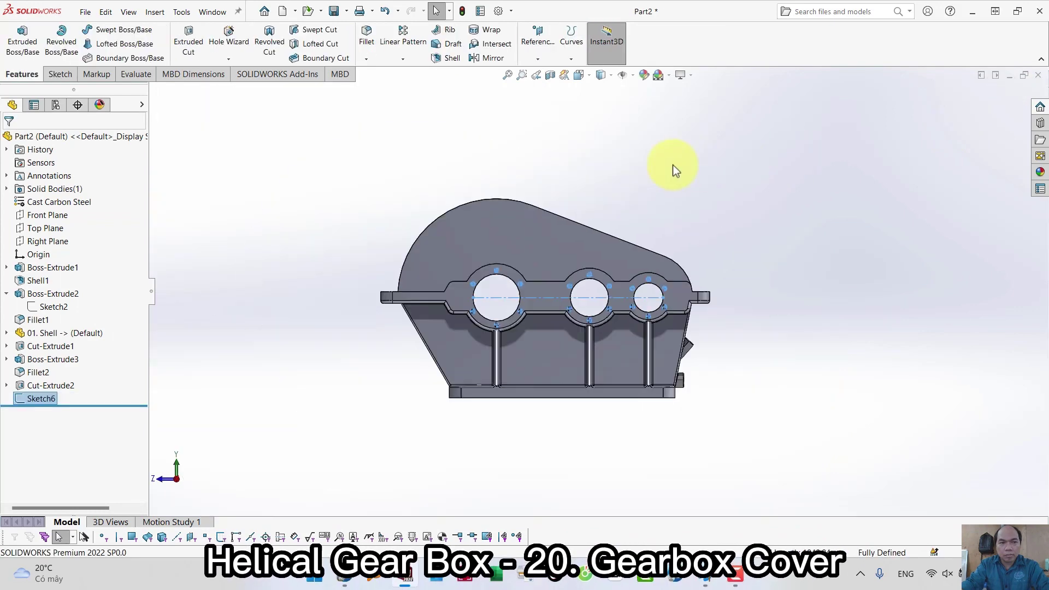
Step: Cut the bolt-hole circles around the three bearing bores with the end condition Through All
{"action": "middle_click_drag", "start_coordinate": [673, 165], "coordinate": [612, 274]}
{"action": "key", "text": "s"}
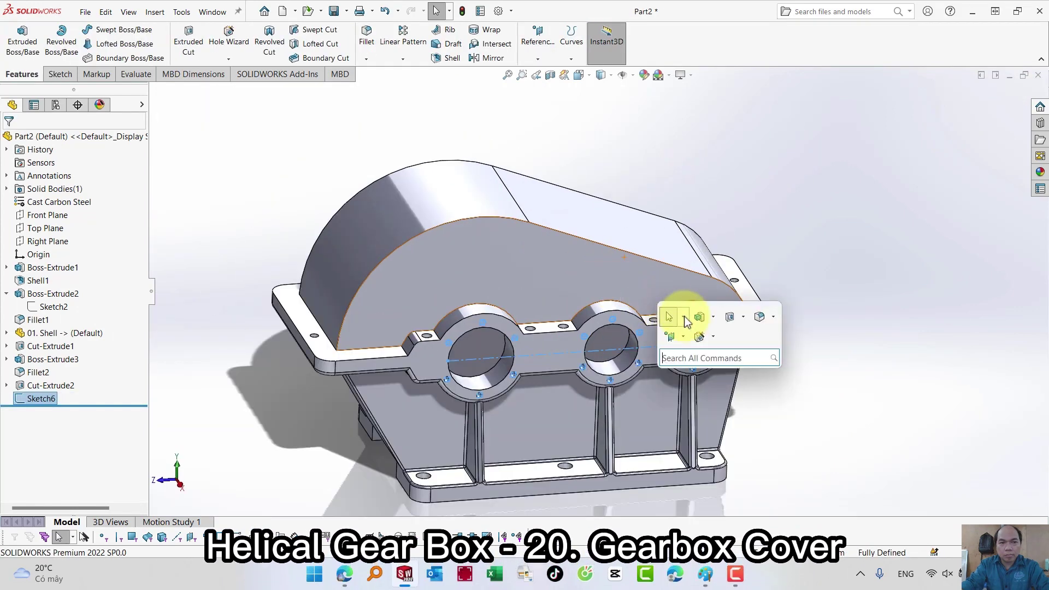
{"action": "left_click", "coordinate": [730, 318]}
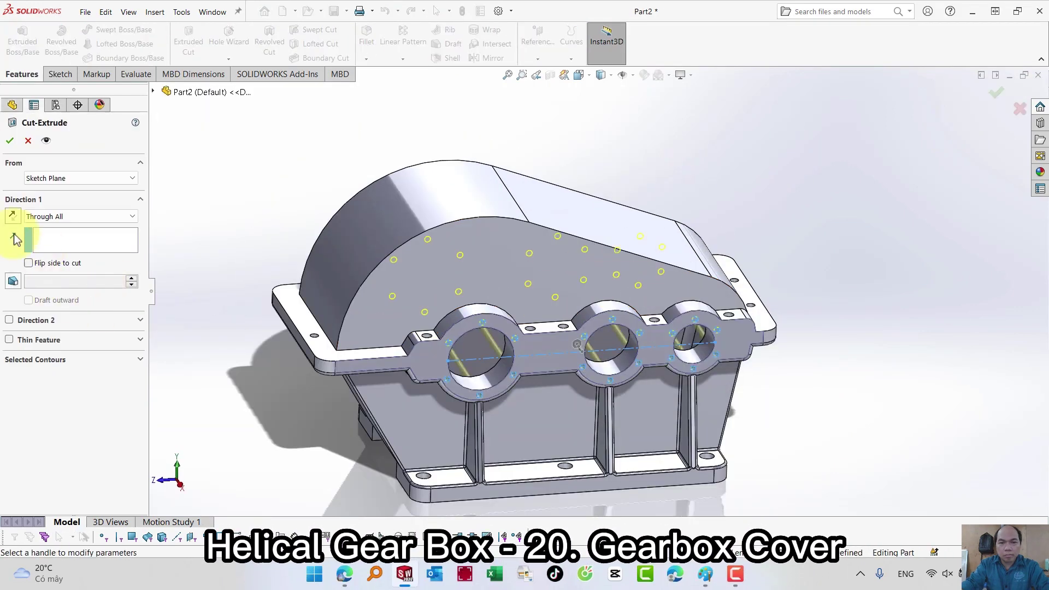
{"action": "key", "text": "Return"}
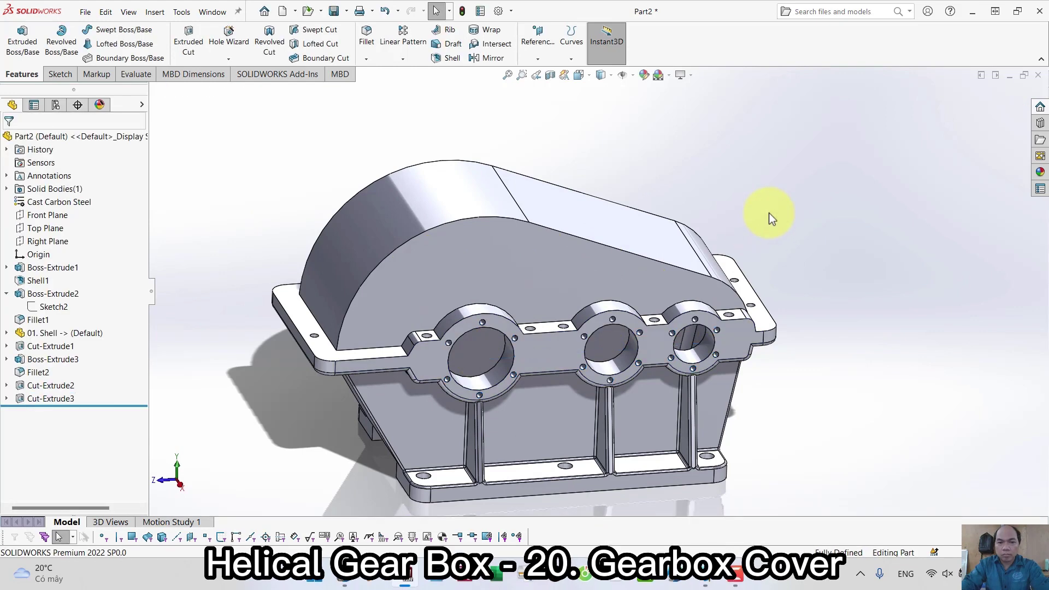
Step: On the side face of the shell rib below the largest bore, sketch a sloped line about 154 mm long from the boss top to the cover wall
{"action": "left_click", "coordinate": [474, 446]}
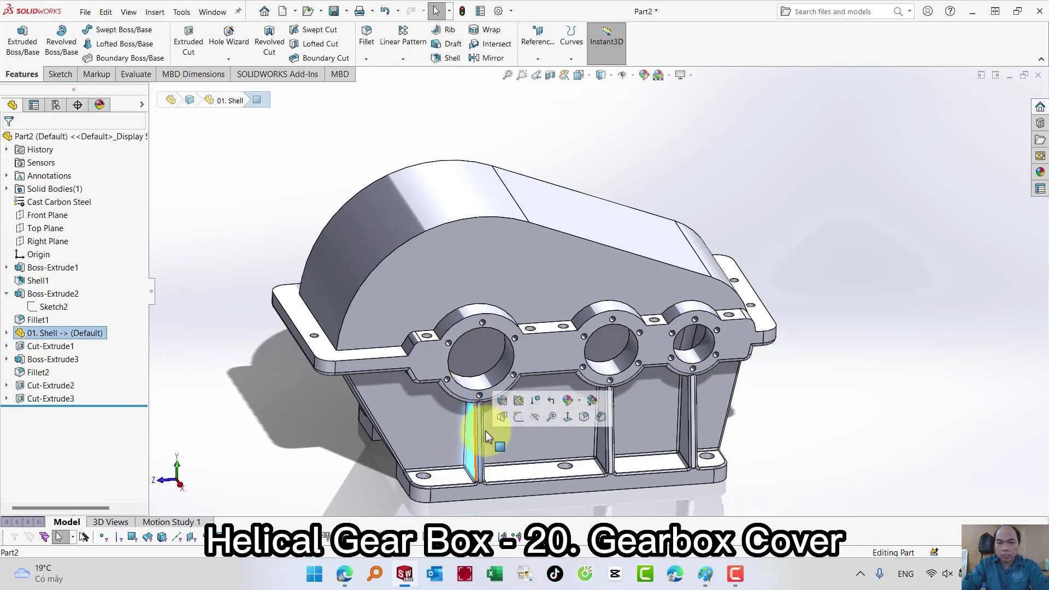
{"action": "left_click", "coordinate": [518, 415]}
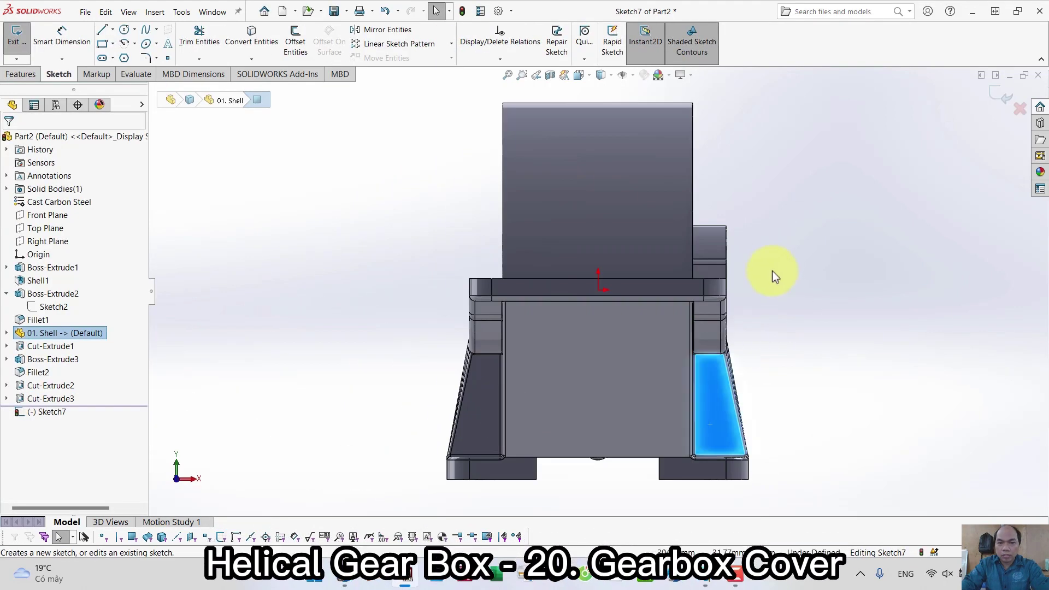
{"action": "key", "text": "s"}
{"action": "left_click", "coordinate": [874, 289]}
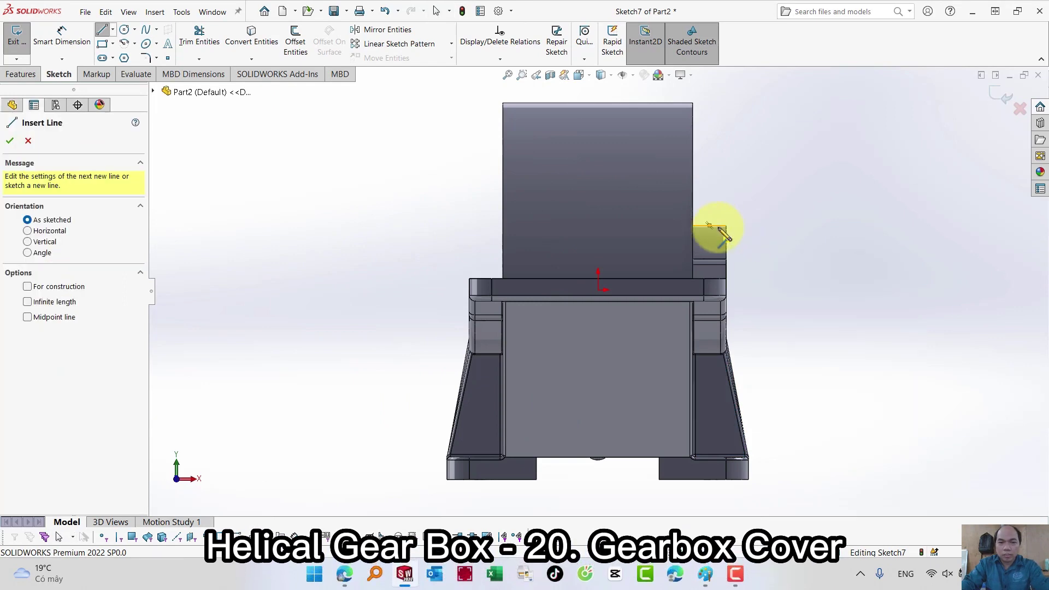
{"action": "left_click_drag", "start_coordinate": [716, 228], "coordinate": [693, 142]}
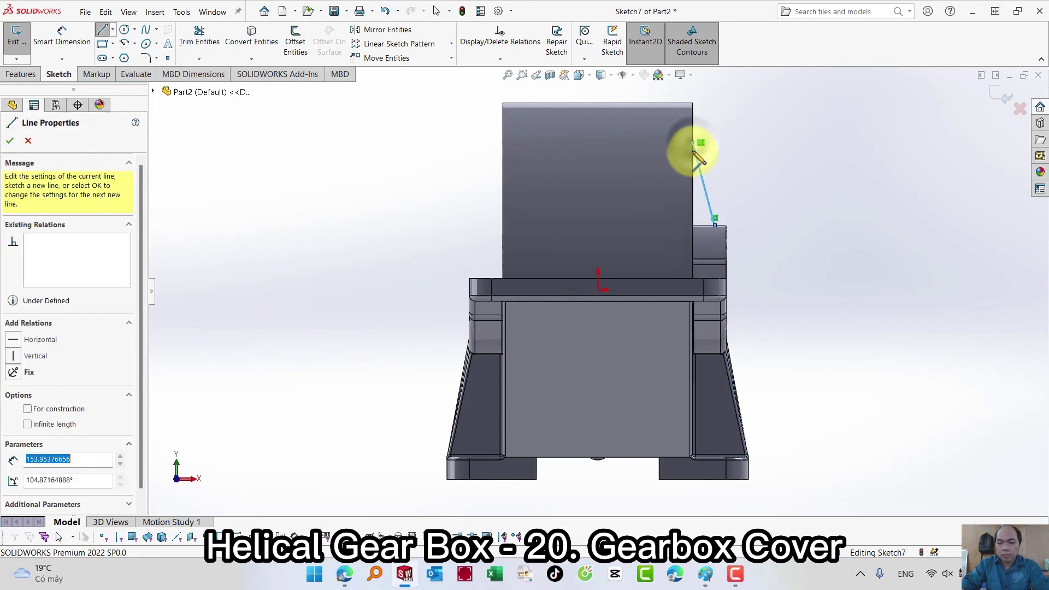
{"action": "key", "text": "Escape"}
Step: Dimension the sloped line's lower endpoint 10 mm from the boss's outer face
{"action": "key", "text": "s"}
{"action": "left_click", "coordinate": [808, 229]}
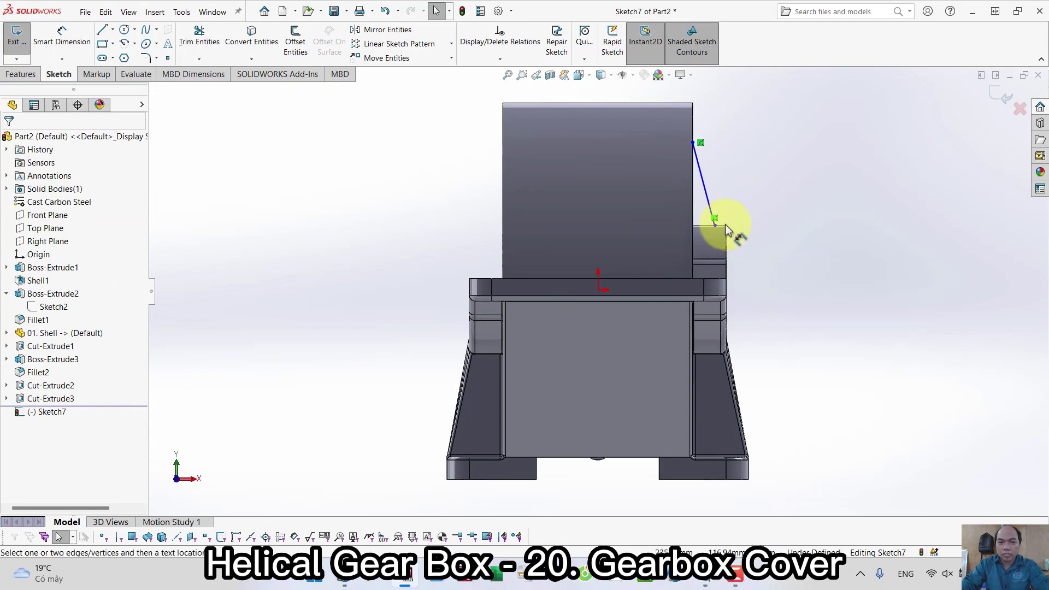
{"action": "left_click", "coordinate": [717, 226]}
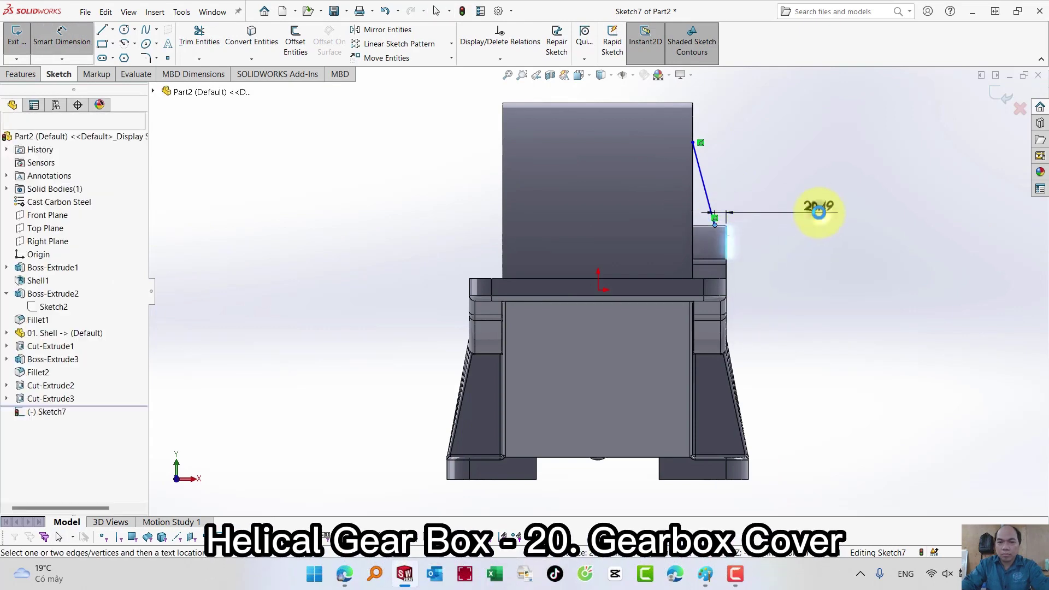
{"action": "left_click", "coordinate": [815, 212]}
{"action": "type", "text": "10"}
{"action": "key", "text": "Return"}
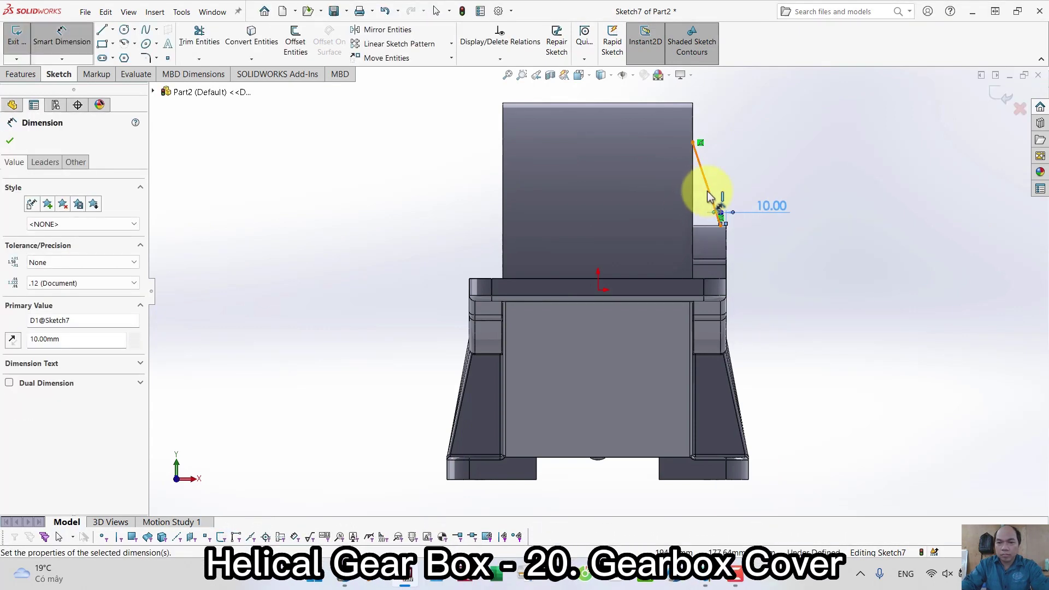
Step: Set the angle between the sloped line and the boss's top edge to 75° and close the sketch
{"action": "left_click", "coordinate": [712, 207]}
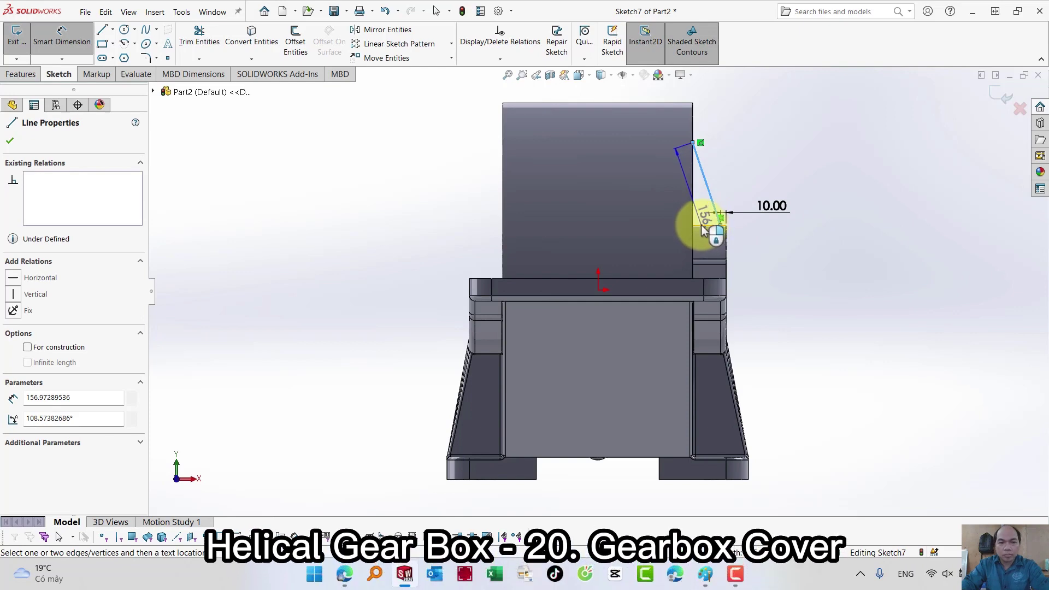
{"action": "left_click", "coordinate": [709, 225]}
{"action": "left_click", "coordinate": [656, 202]}
{"action": "type", "text": "75"}
{"action": "key", "text": "Return"}
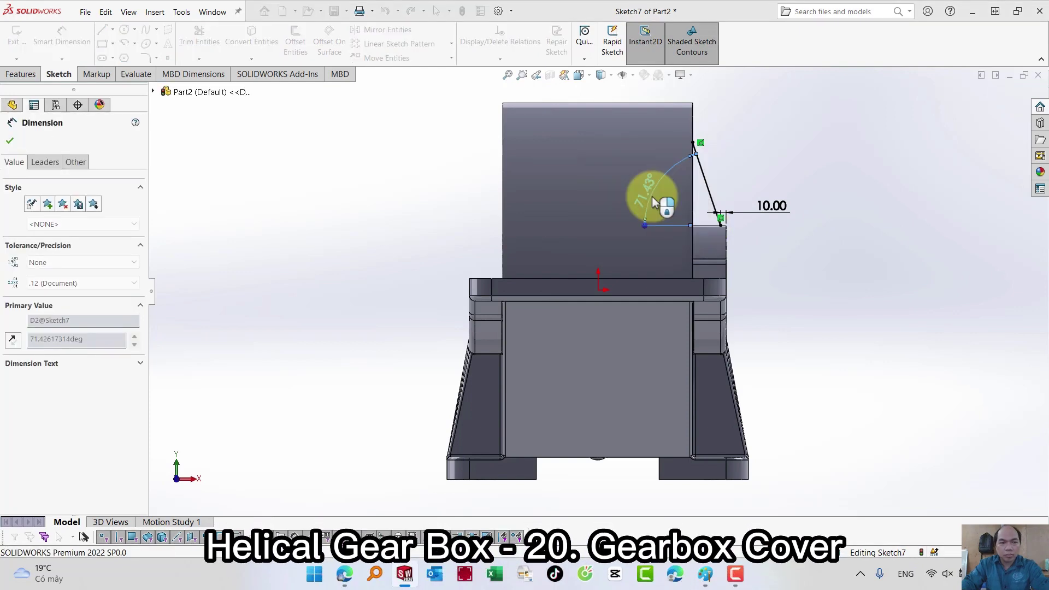
{"action": "key", "text": "s"}
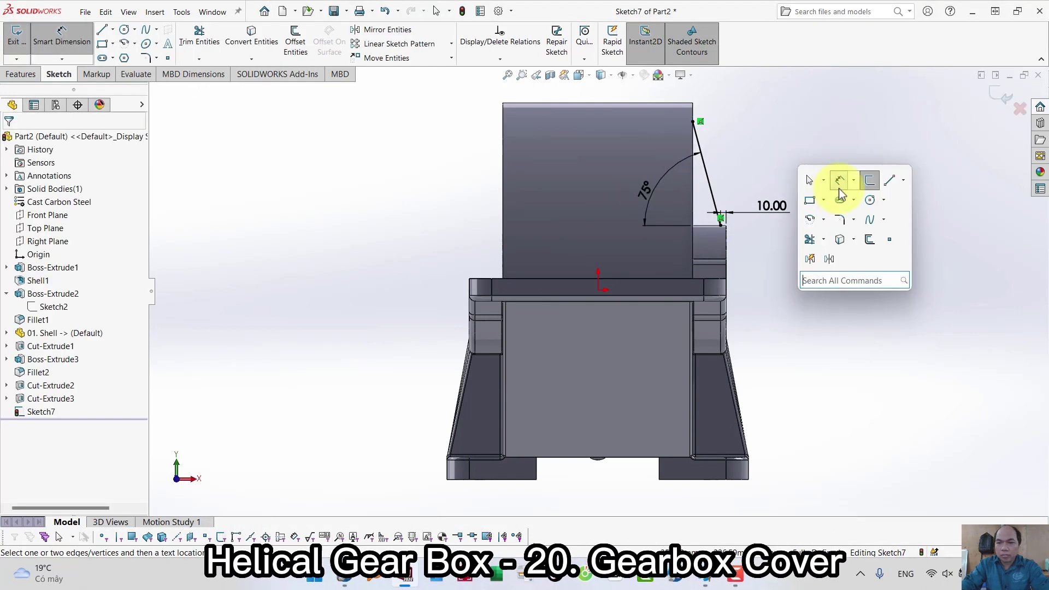
{"action": "left_click", "coordinate": [868, 182]}
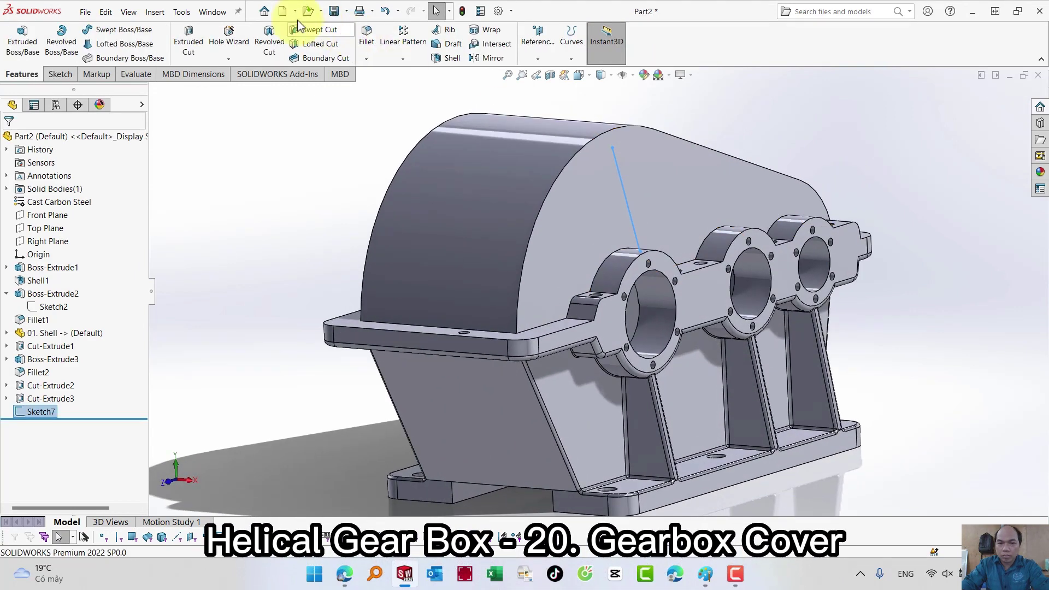
Step: Create a 20 mm thick rib above the largest bearing boss from the sloped line, thickened to the second side with the material side flipped
{"action": "left_click", "coordinate": [155, 12]}
{"action": "mouse_move", "coordinate": [176, 61]}
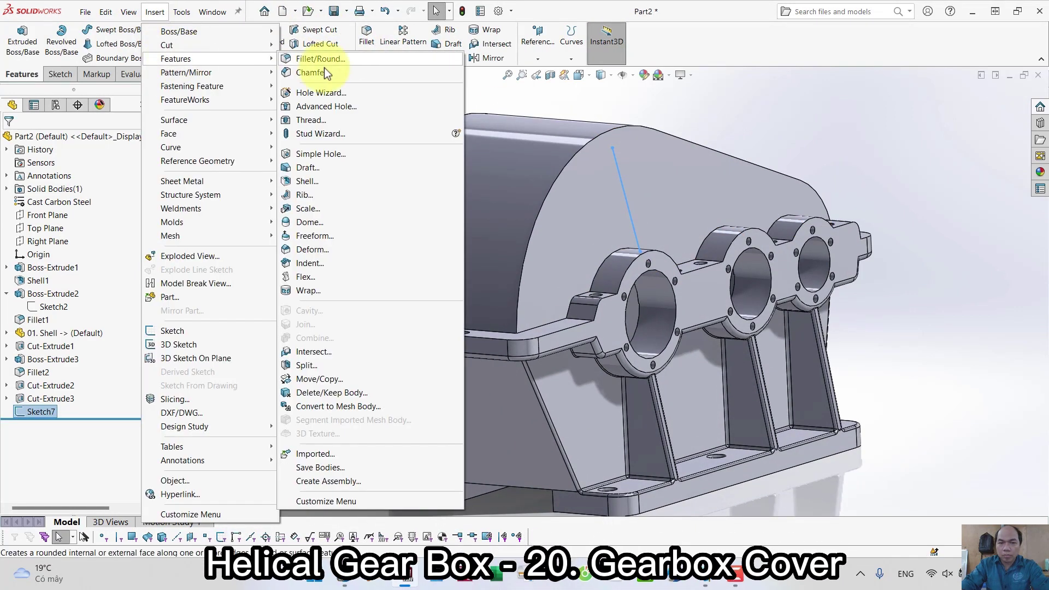
{"action": "left_click", "coordinate": [318, 195]}
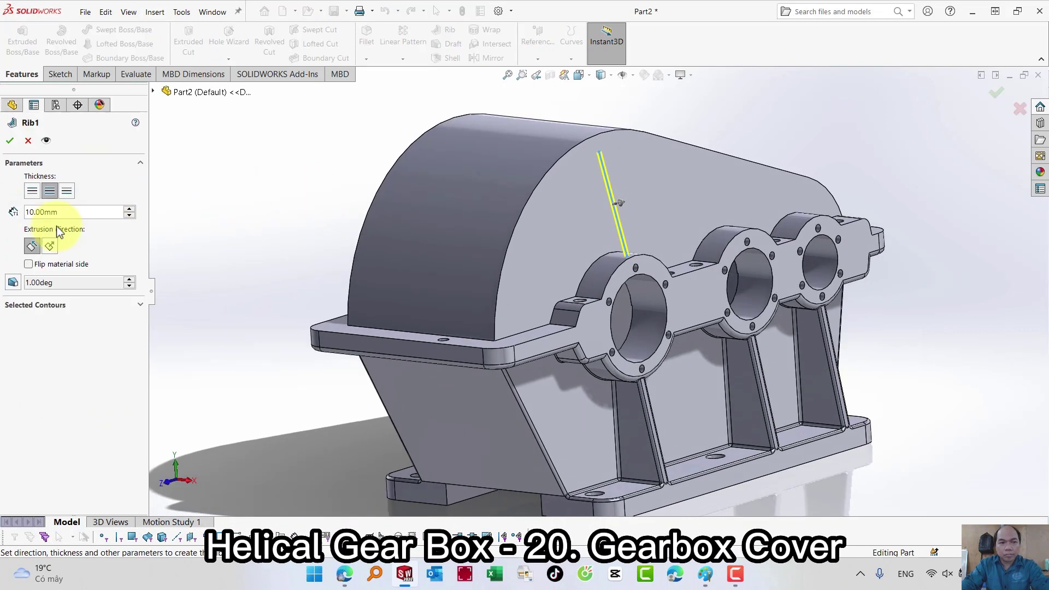
{"action": "type", "text": "2"}
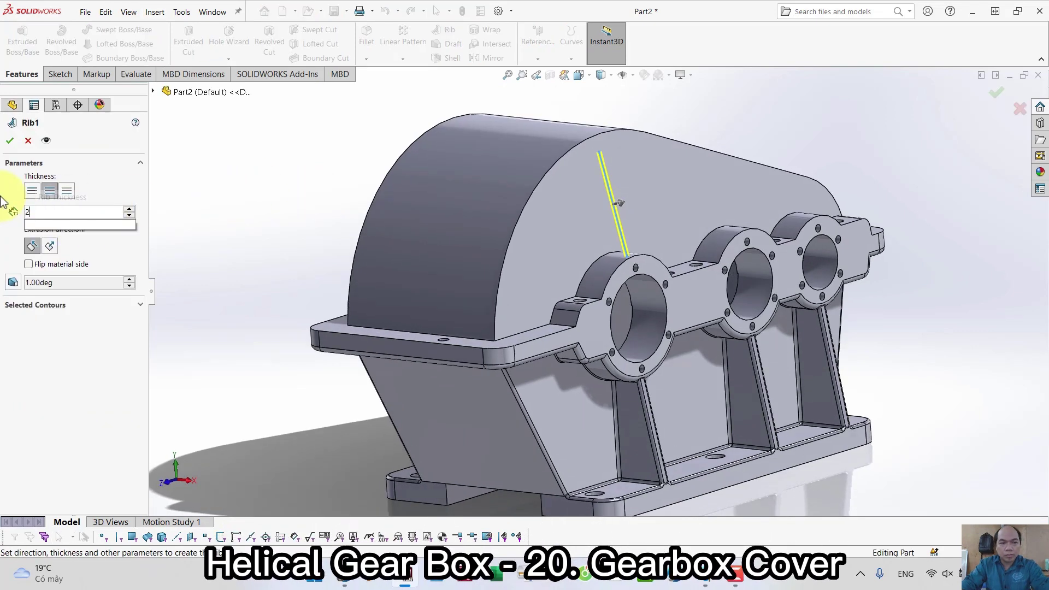
{"action": "type", "text": "0"}
{"action": "key", "text": "Return"}
{"action": "left_click", "coordinate": [50, 246]}
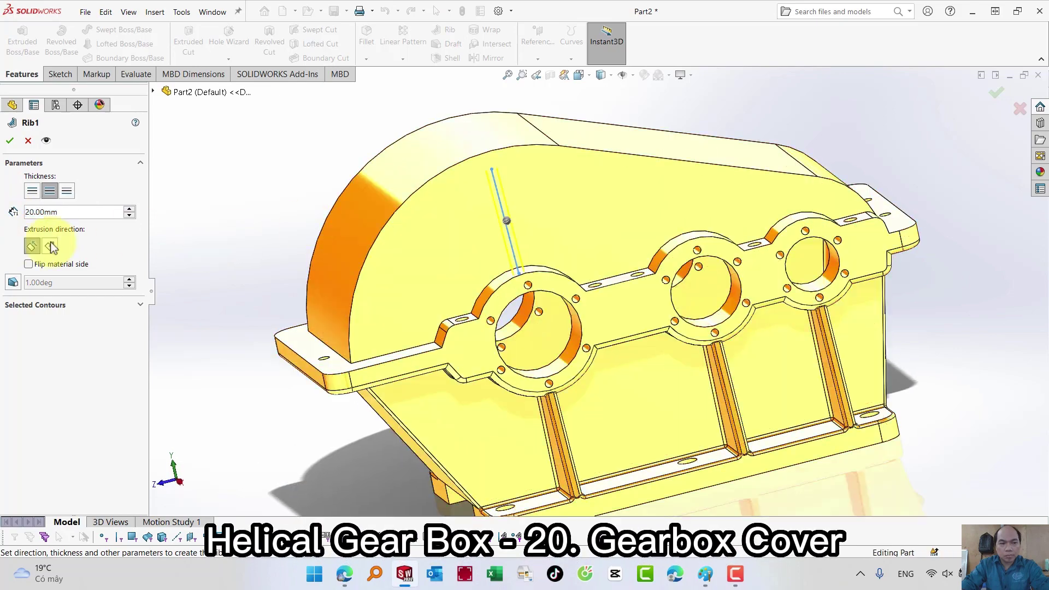
{"action": "left_click", "coordinate": [67, 193]}
{"action": "middle_click_drag", "start_coordinate": [281, 175], "coordinate": [303, 171]}
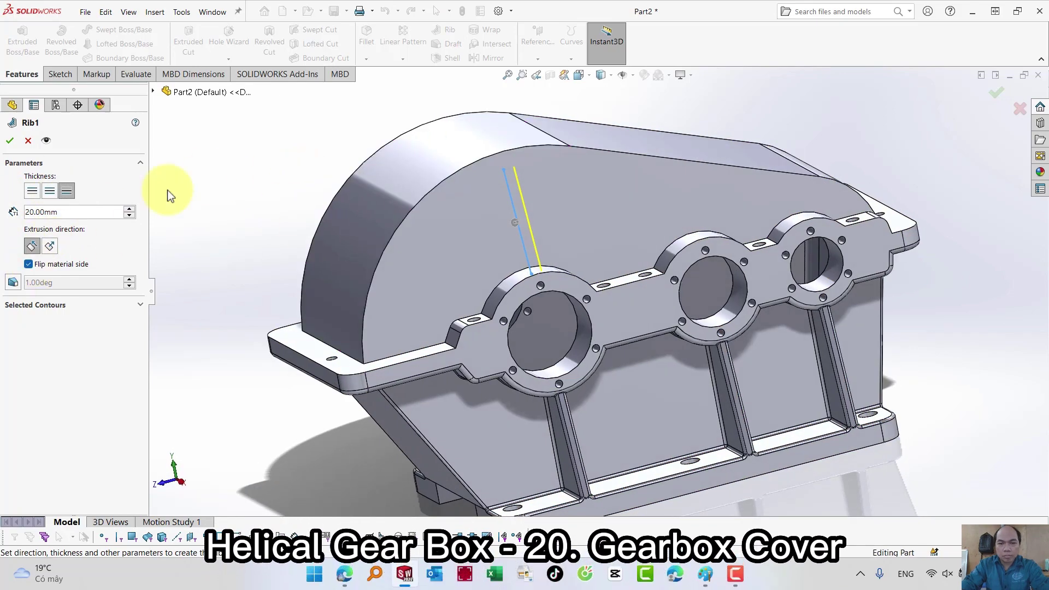
{"action": "key", "text": "Return"}
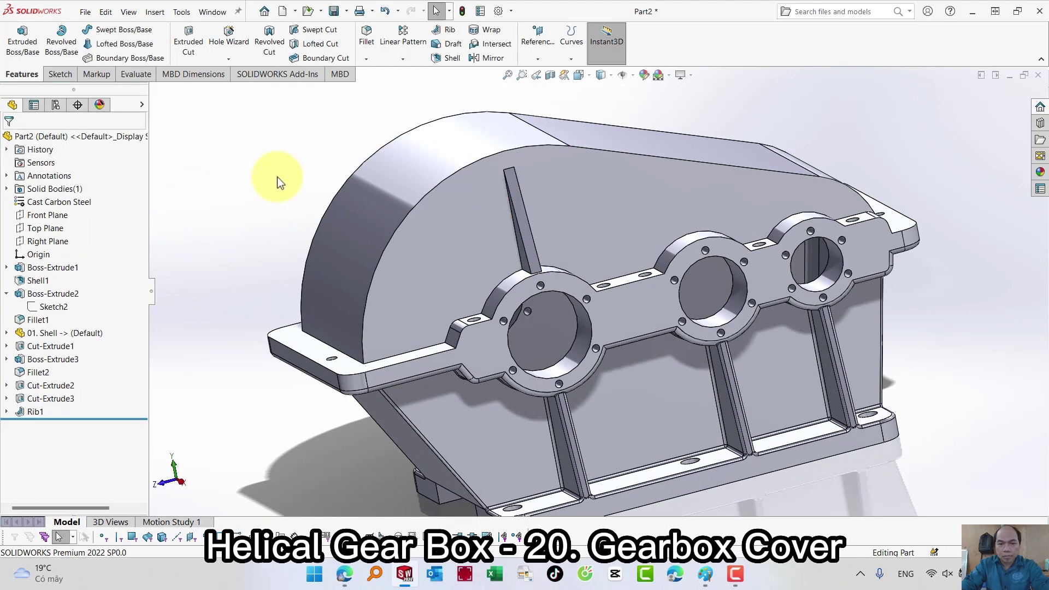
{"action": "middle_click_drag", "start_coordinate": [277, 176], "coordinate": [257, 199]}
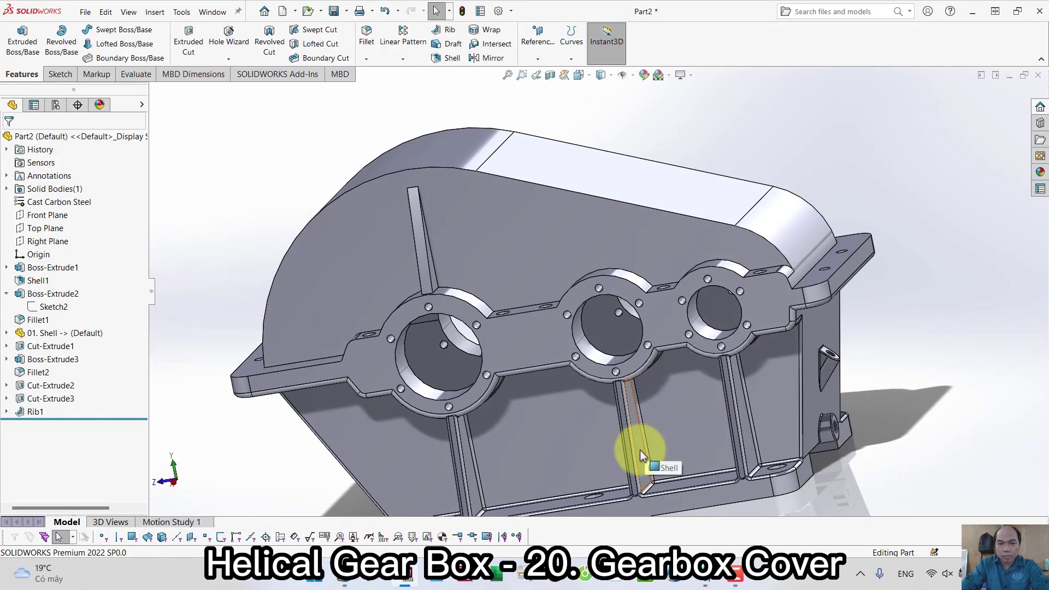
Step: On the side face of the shell rib below the middle bore, sketch a sloped line about 143 mm long from the boss to the cover wall
{"action": "left_click", "coordinate": [643, 456]}
{"action": "left_click", "coordinate": [688, 415]}
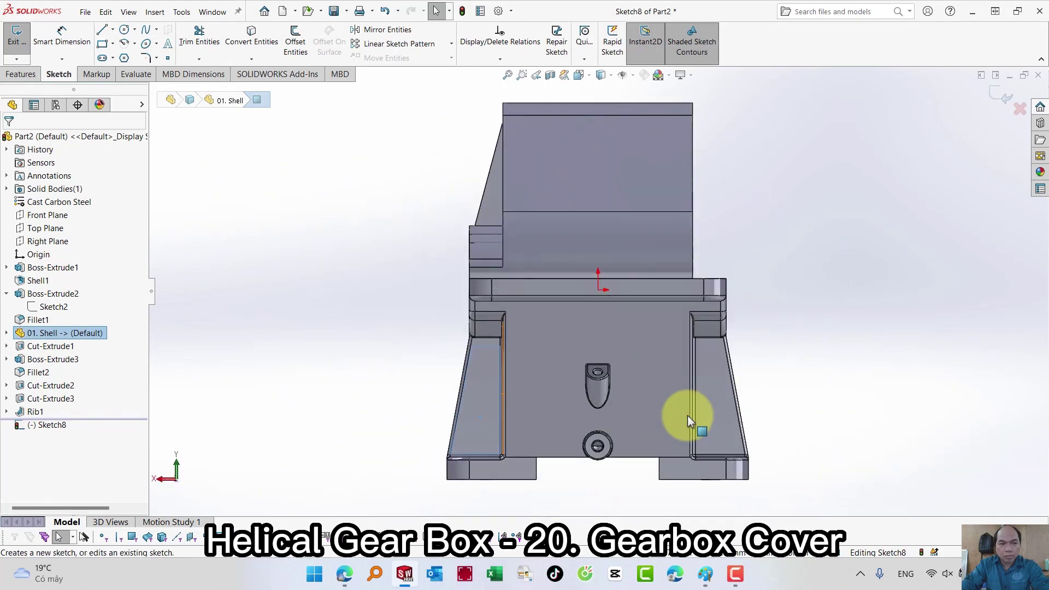
{"action": "scroll", "coordinate": [599, 326], "scroll_direction": "down", "scroll_amount": 2}
{"action": "key", "text": "f"}
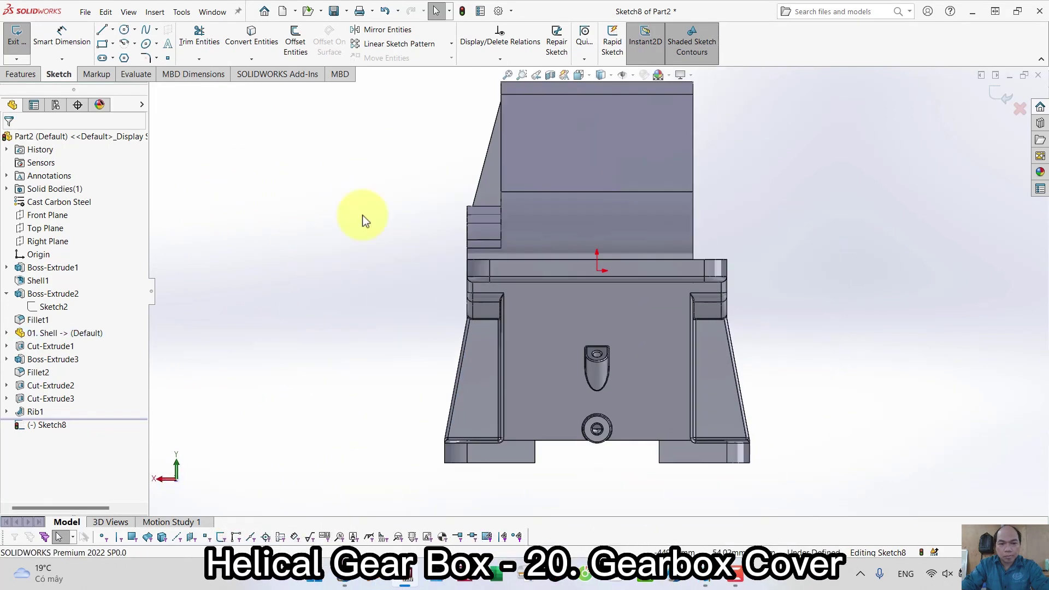
{"action": "key", "text": "s"}
{"action": "left_click", "coordinate": [467, 212]}
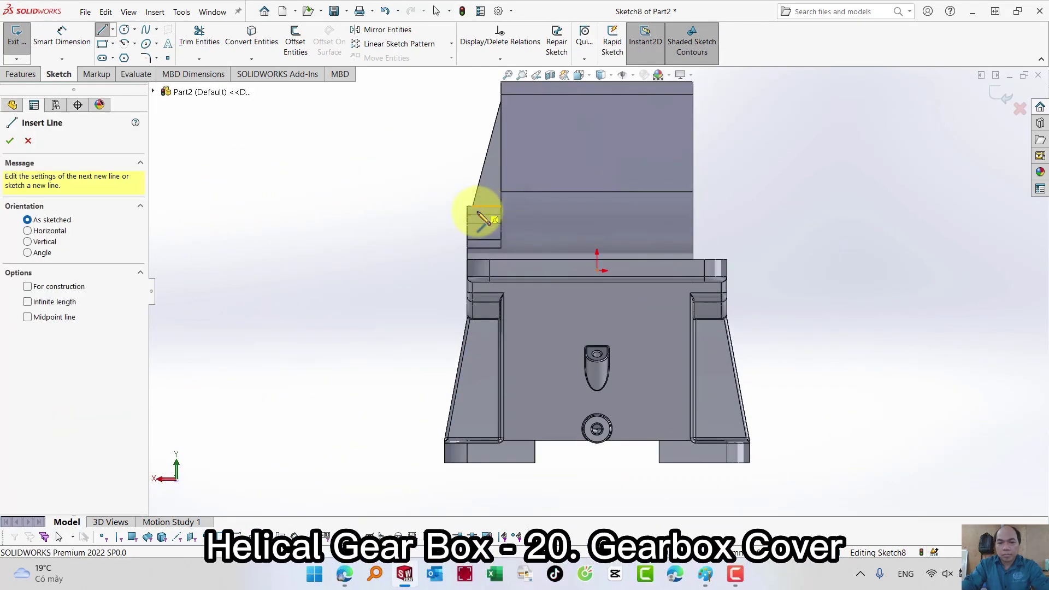
{"action": "left_click_drag", "start_coordinate": [477, 215], "coordinate": [500, 138]}
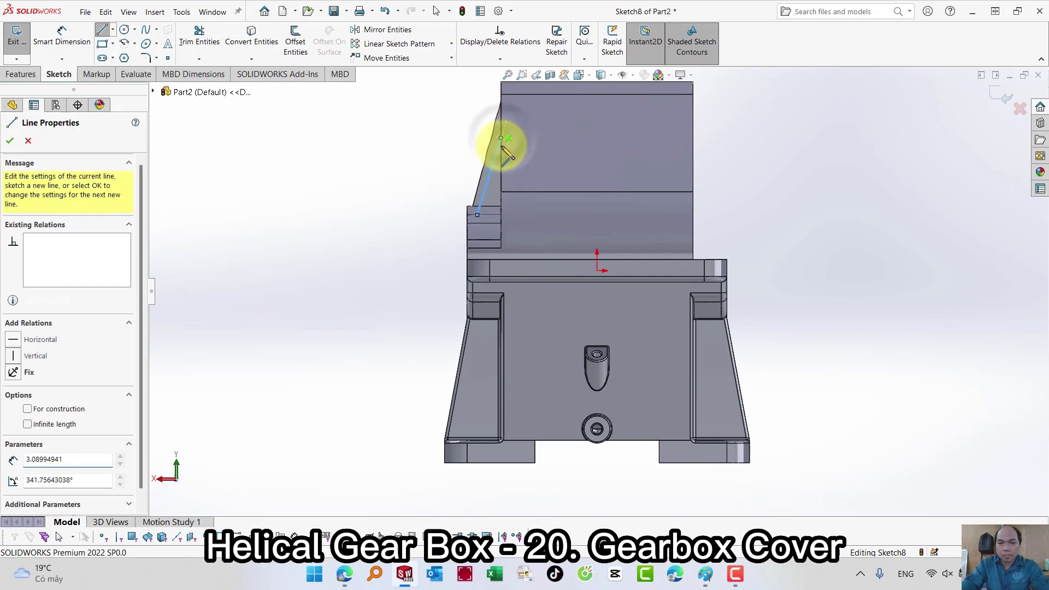
{"action": "key", "text": "Escape"}
Step: Set the angle between the sloped line and the middle boss's horizontal edge to 65°
{"action": "key", "text": "s"}
{"action": "left_click", "coordinate": [413, 245]}
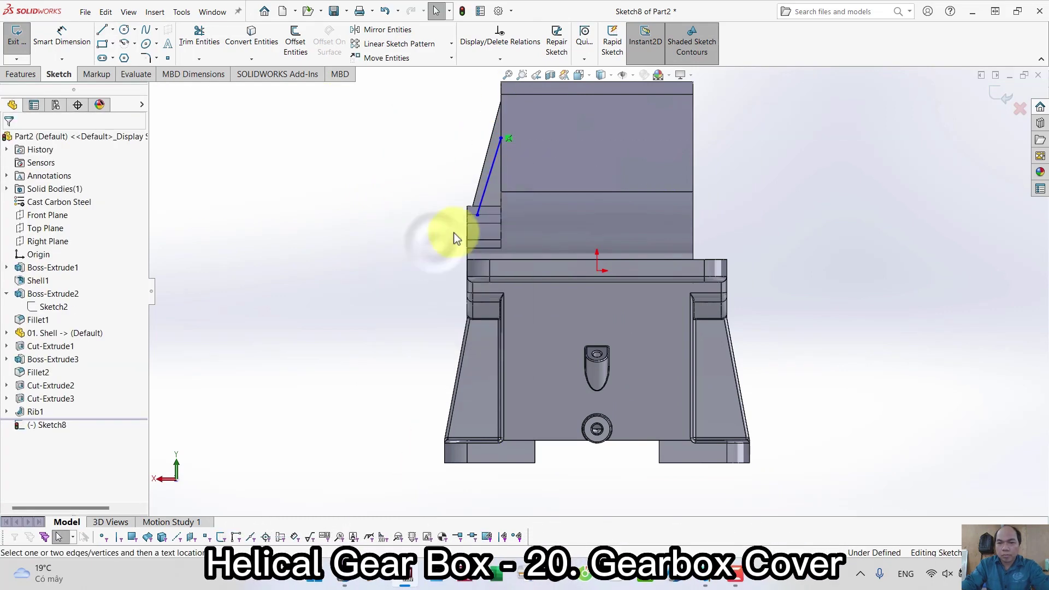
{"action": "left_click", "coordinate": [484, 202]}
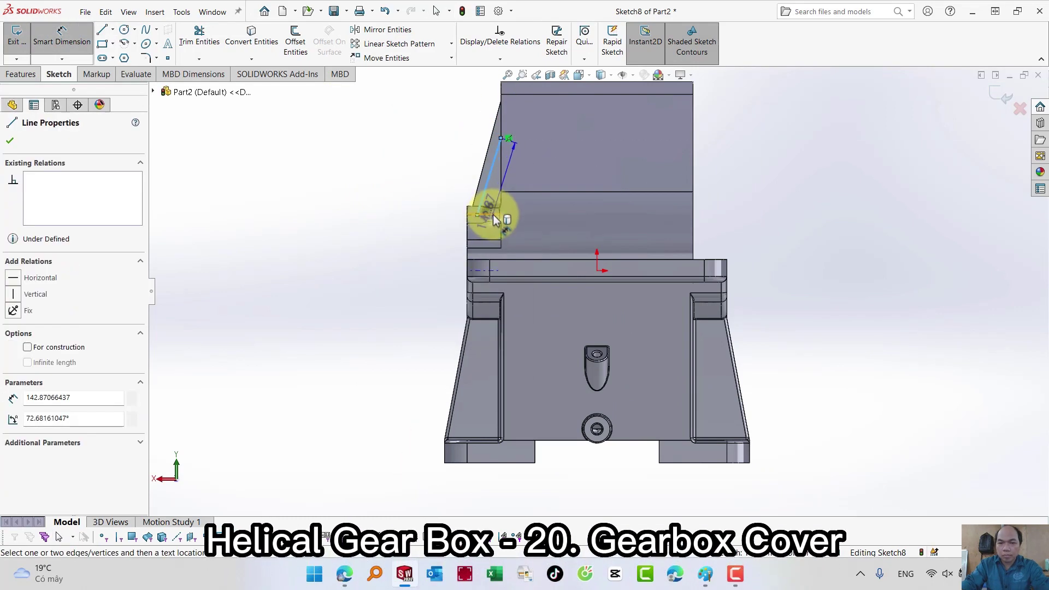
{"action": "left_click", "coordinate": [490, 214]}
{"action": "left_click", "coordinate": [551, 188]}
{"action": "type", "text": "65"}
{"action": "key", "text": "Return"}
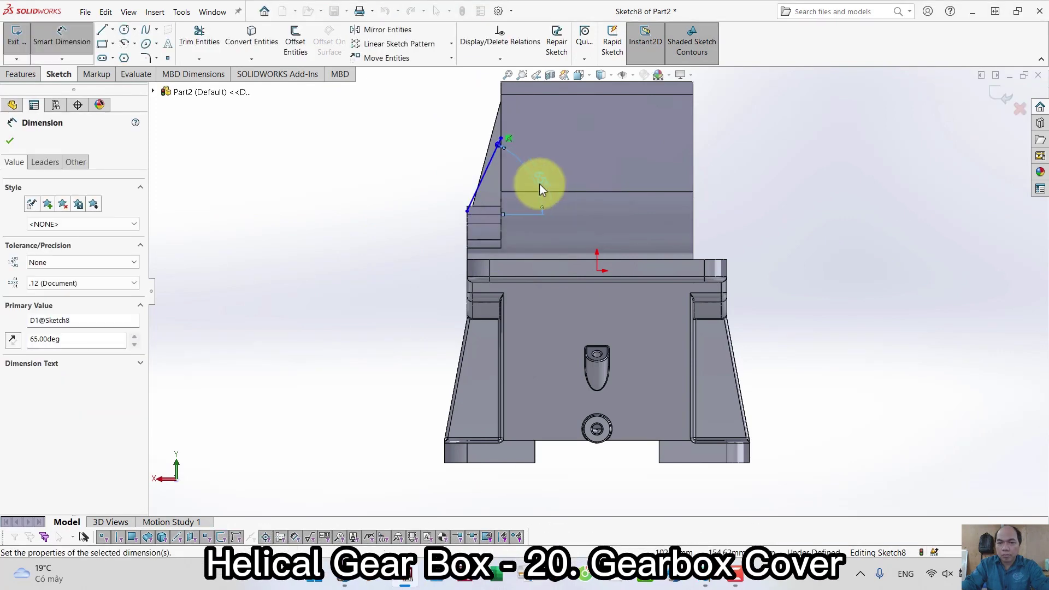
{"action": "scroll", "coordinate": [471, 221], "scroll_direction": "down", "scroll_amount": 2}
{"action": "scroll", "coordinate": [483, 227], "scroll_direction": "down", "scroll_amount": 3}
{"action": "key", "text": "Escape"}
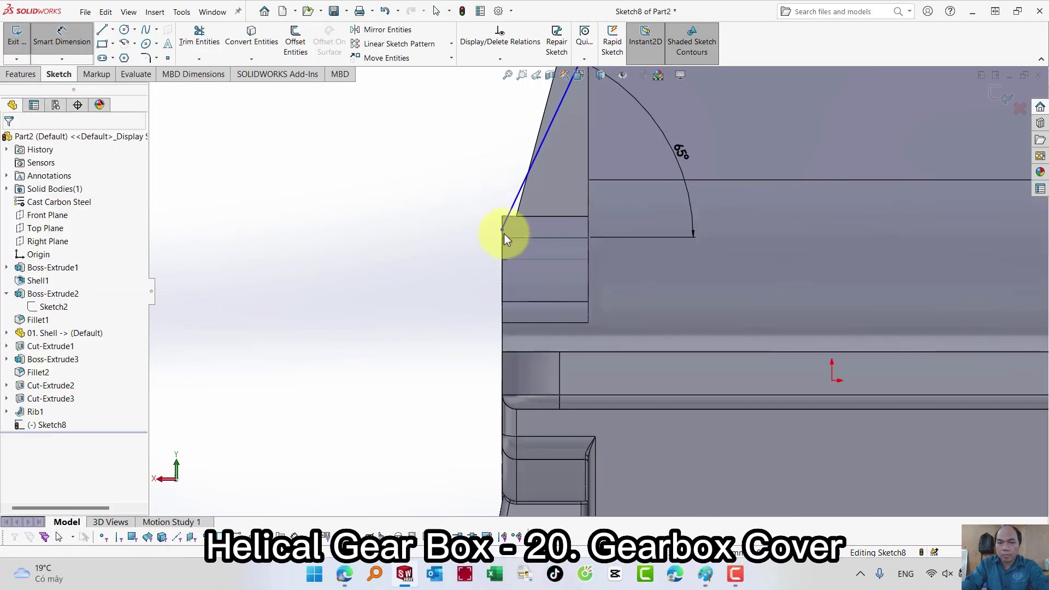
Step: Move the line's lower endpoint onto the boss's horizontal edge, dimension it 10 mm from the boss's outer face, and close the sketch
{"action": "left_click_drag", "start_coordinate": [503, 229], "coordinate": [525, 237]}
{"action": "left_click", "coordinate": [391, 250]}
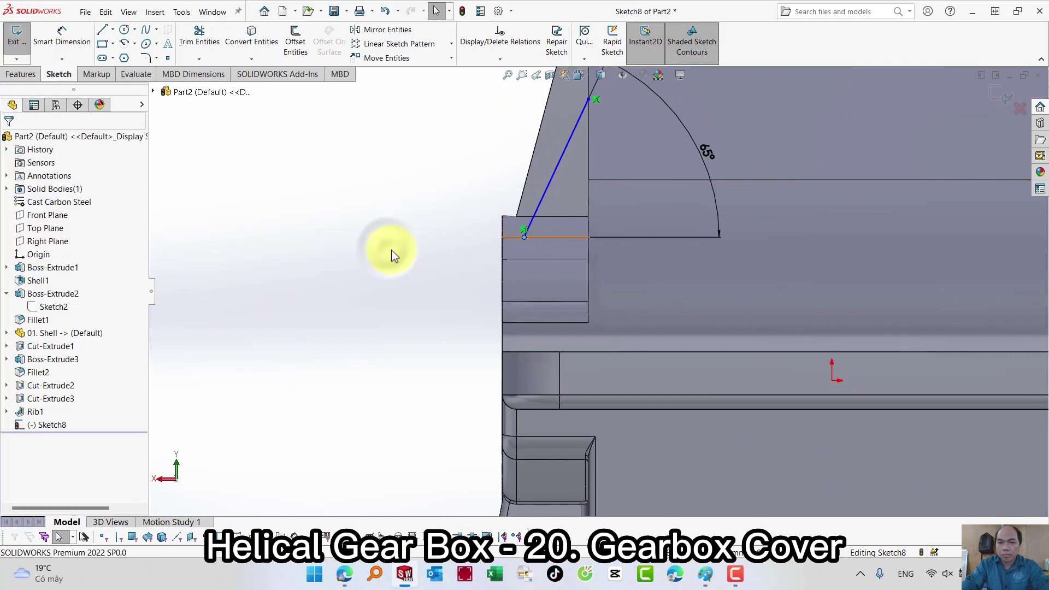
{"action": "key", "text": "s"}
{"action": "left_click", "coordinate": [445, 270]}
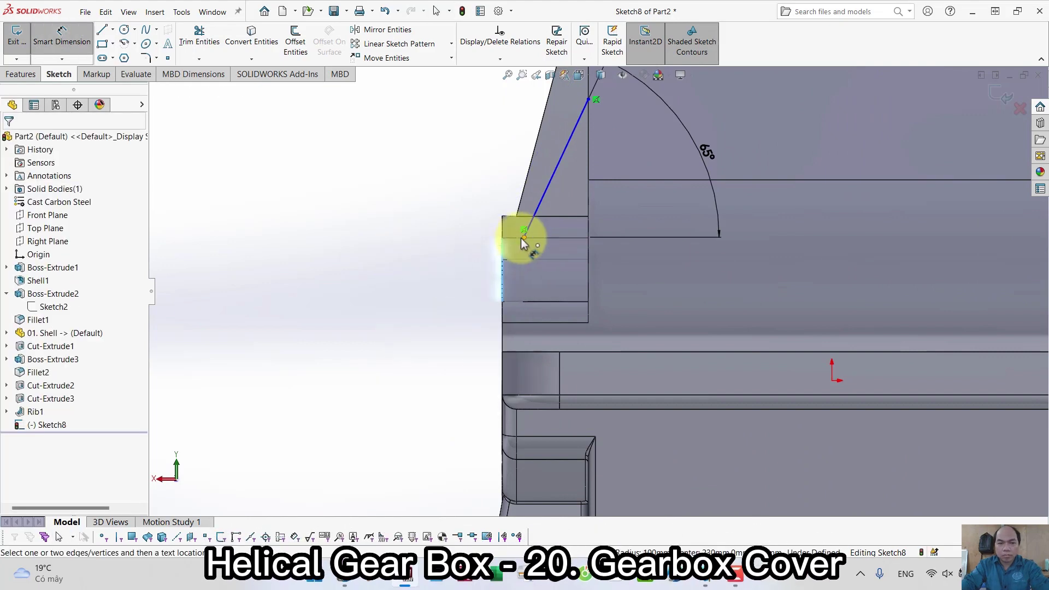
{"action": "left_click", "coordinate": [523, 237]}
{"action": "left_click", "coordinate": [430, 223]}
{"action": "type", "text": "10"}
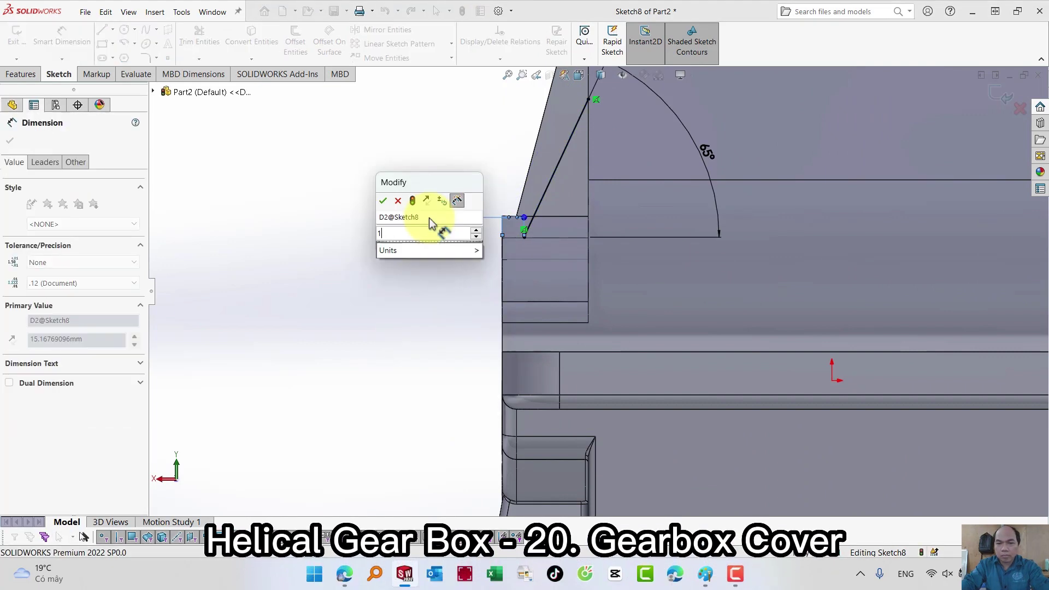
{"action": "key", "text": "Return"}
{"action": "scroll", "coordinate": [599, 290], "scroll_direction": "up", "scroll_amount": 2}
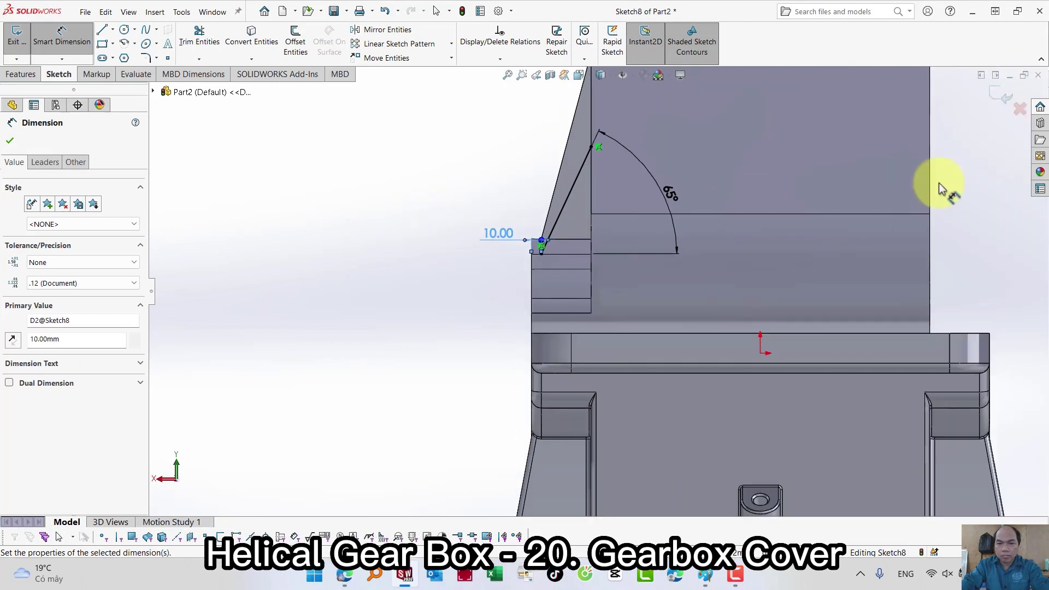
{"action": "left_click", "coordinate": [999, 98]}
Step: Create a 20 mm thick rib above the middle bearing boss from the sloped line, thickened to the second side
{"action": "mouse_move", "coordinate": [878, 169]}
{"action": "middle_mouse_down"}
{"action": "mouse_move", "coordinate": [729, 181]}
{"action": "mouse_move", "coordinate": [745, 176]}
{"action": "mouse_move", "coordinate": [766, 203]}
{"action": "mouse_move", "coordinate": [710, 199]}
{"action": "middle_mouse_up"}
{"action": "left_click", "coordinate": [154, 13]}
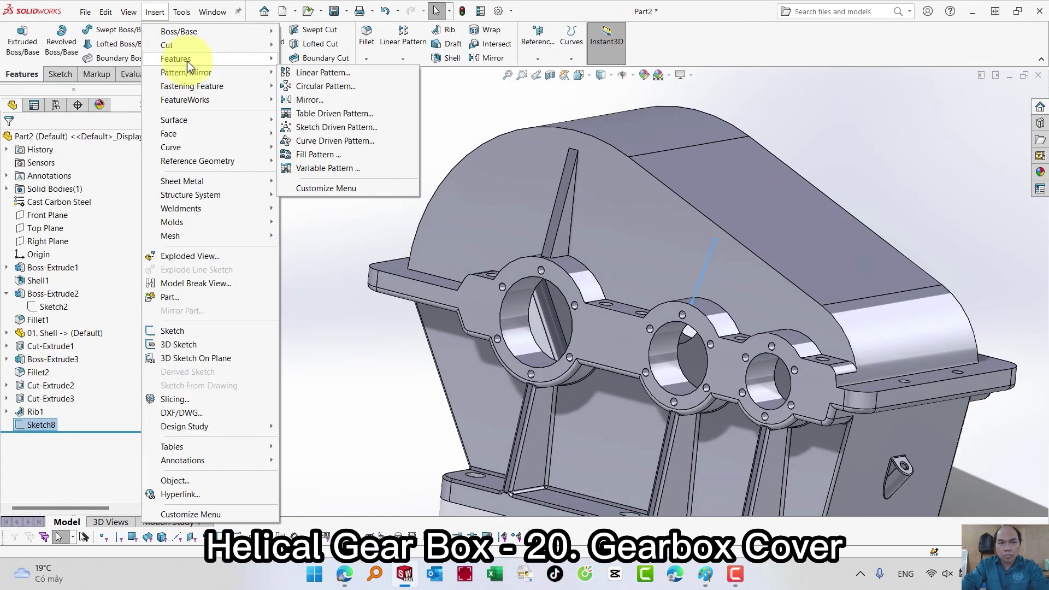
{"action": "mouse_move", "coordinate": [187, 59]}
{"action": "left_click", "coordinate": [309, 194]}
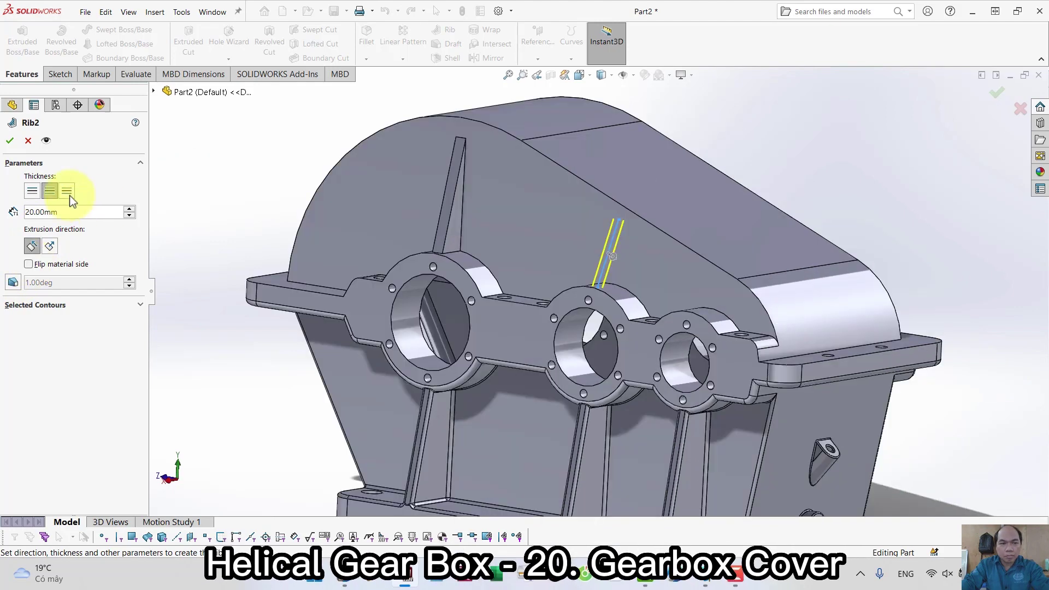
{"action": "left_click", "coordinate": [67, 192]}
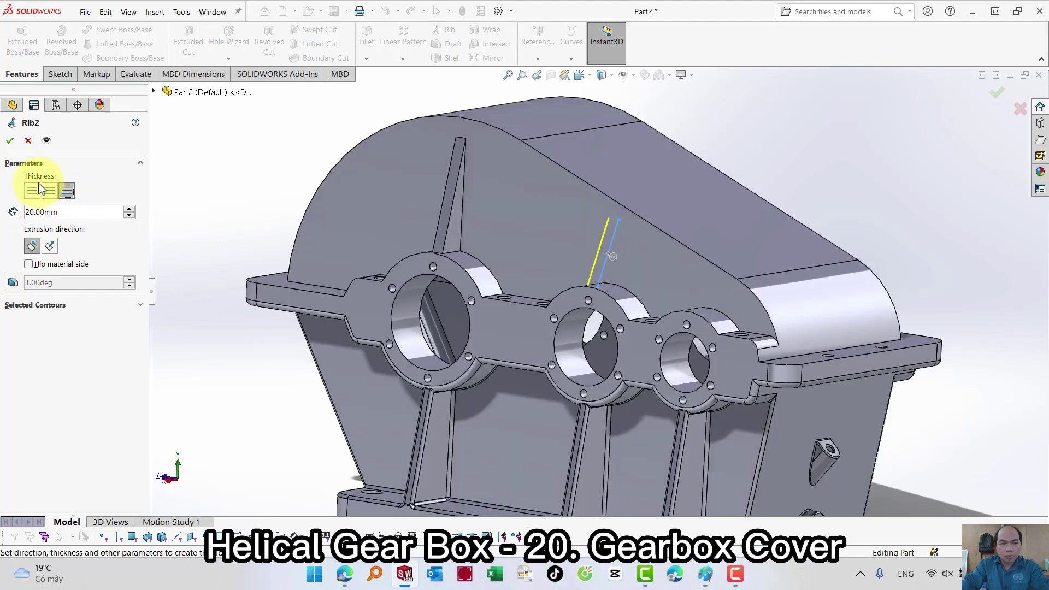
{"action": "left_click", "coordinate": [9, 143]}
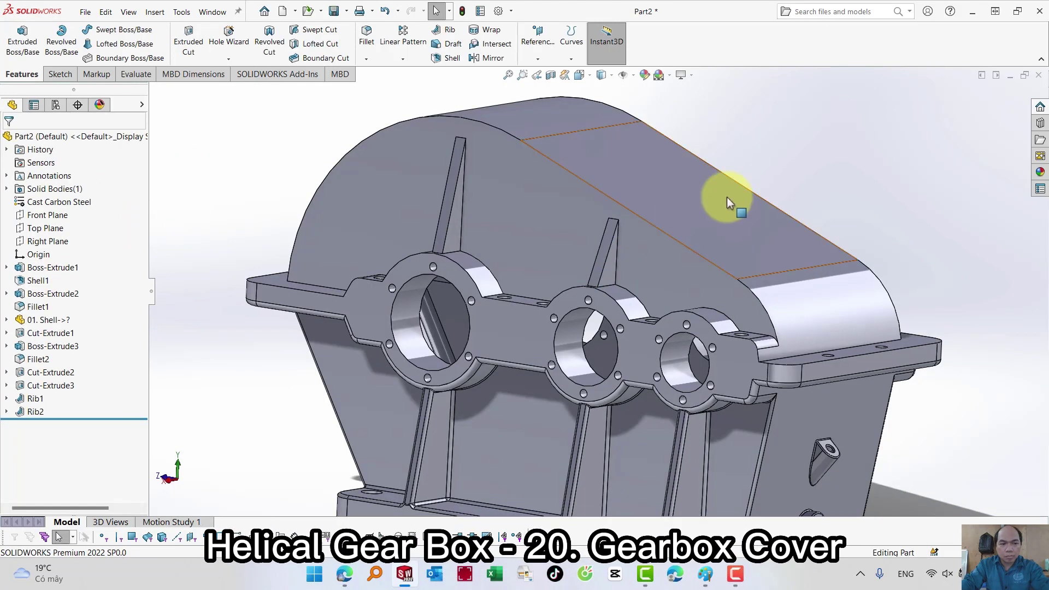
Step: Start a 10 mm fillet on the flange's upper outer edges at the largest bore's end, around that boss and along the link to the middle boss
{"action": "middle_click_drag", "start_coordinate": [727, 196], "coordinate": [779, 206]}
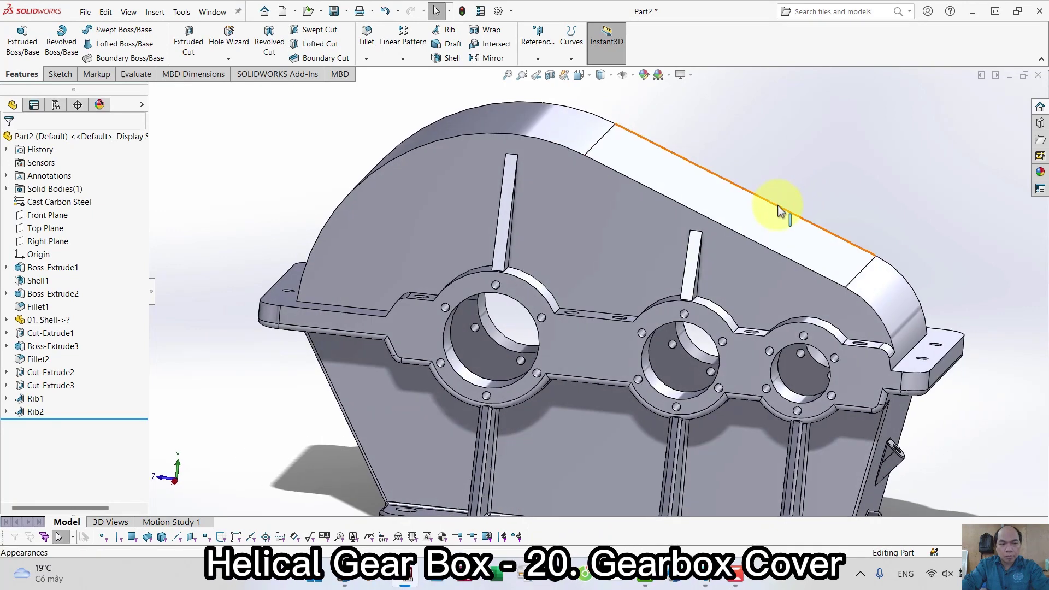
{"action": "key", "text": "s"}
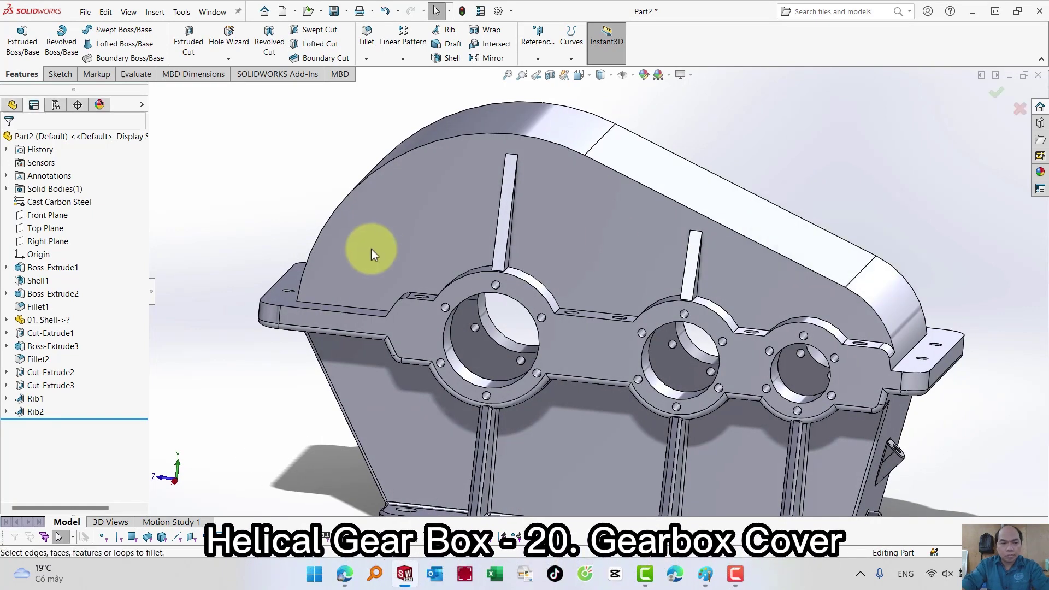
{"action": "type", "text": "10"}
{"action": "key", "text": "Return"}
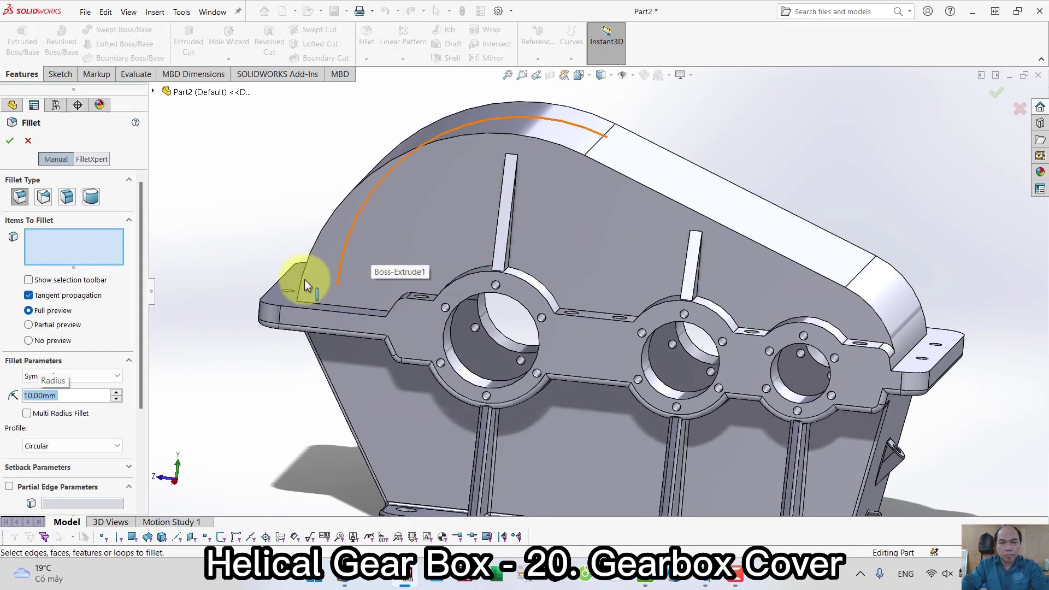
{"action": "left_click", "coordinate": [268, 310]}
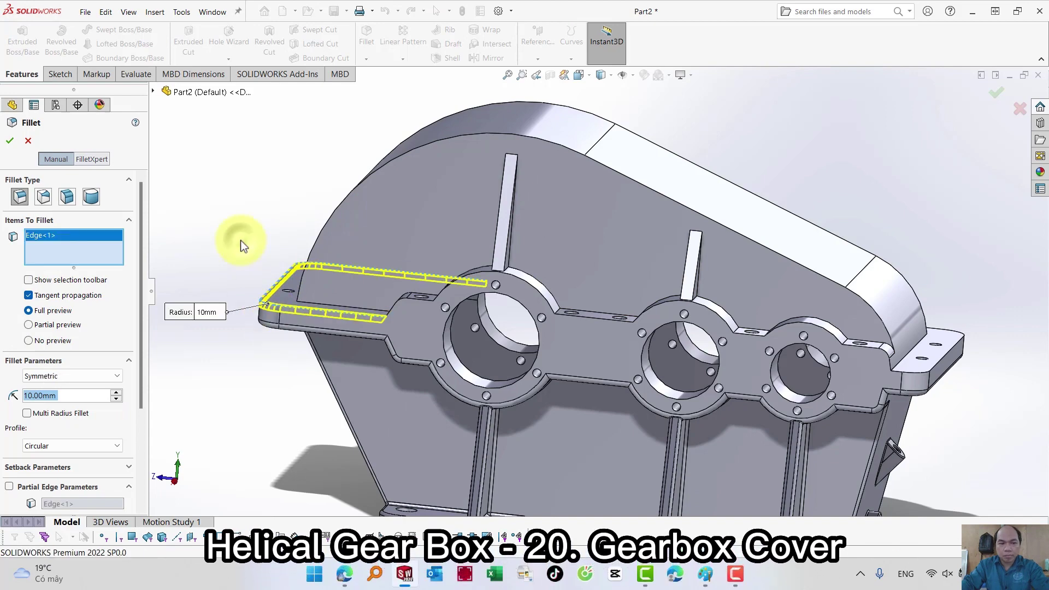
{"action": "left_click", "coordinate": [400, 304]}
{"action": "scroll", "coordinate": [467, 314], "scroll_direction": "down", "scroll_amount": 2}
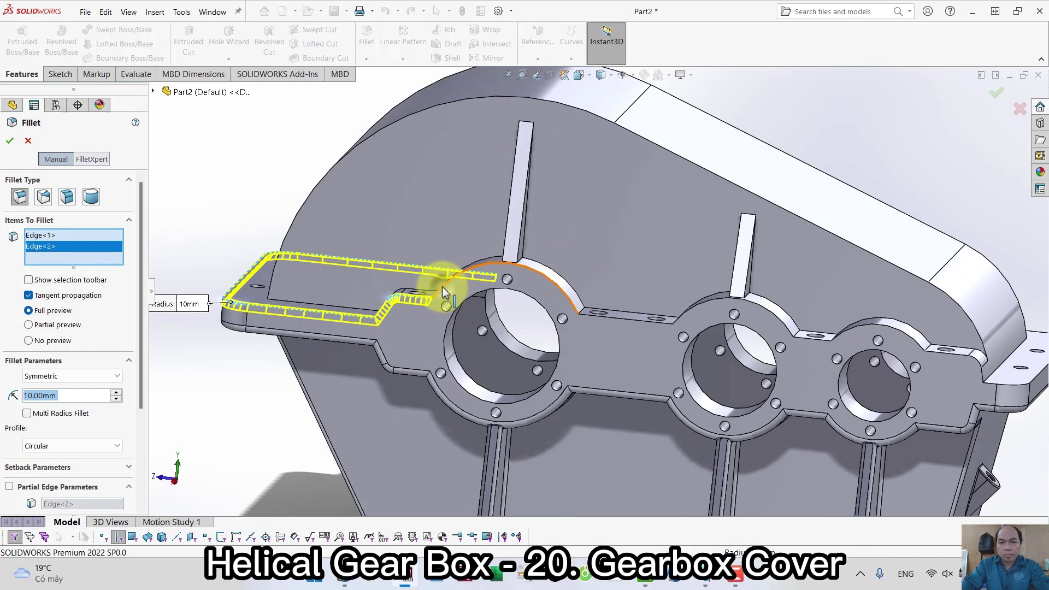
{"action": "left_click", "coordinate": [442, 286]}
{"action": "left_click", "coordinate": [606, 320]}
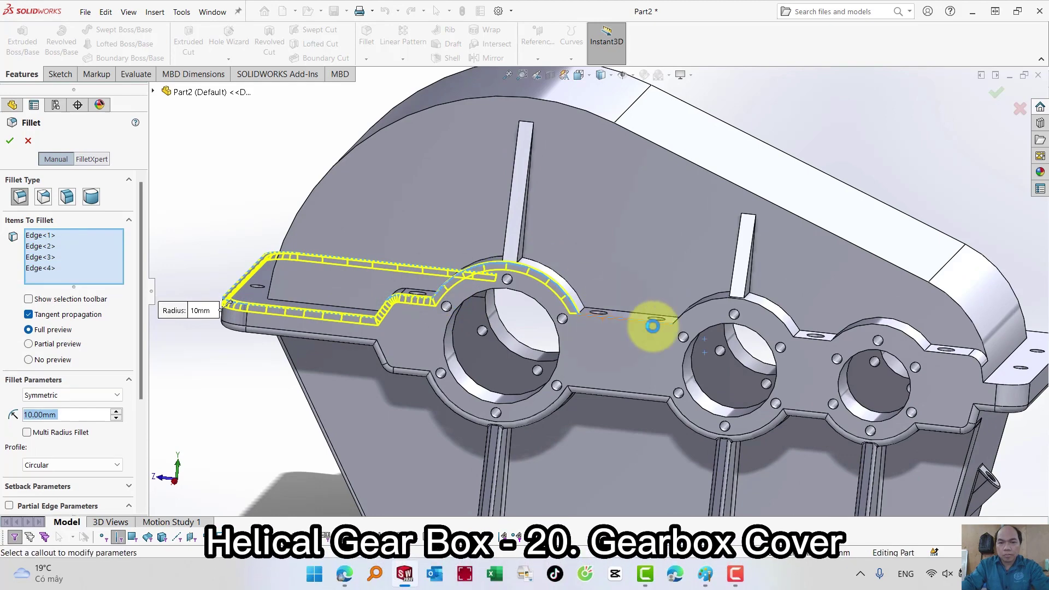
Step: Add the upper outer edges of the middle and smallest bosses and the remaining flange end to the fillet and apply it
{"action": "left_click", "coordinate": [702, 310]}
{"action": "left_click", "coordinate": [818, 343]}
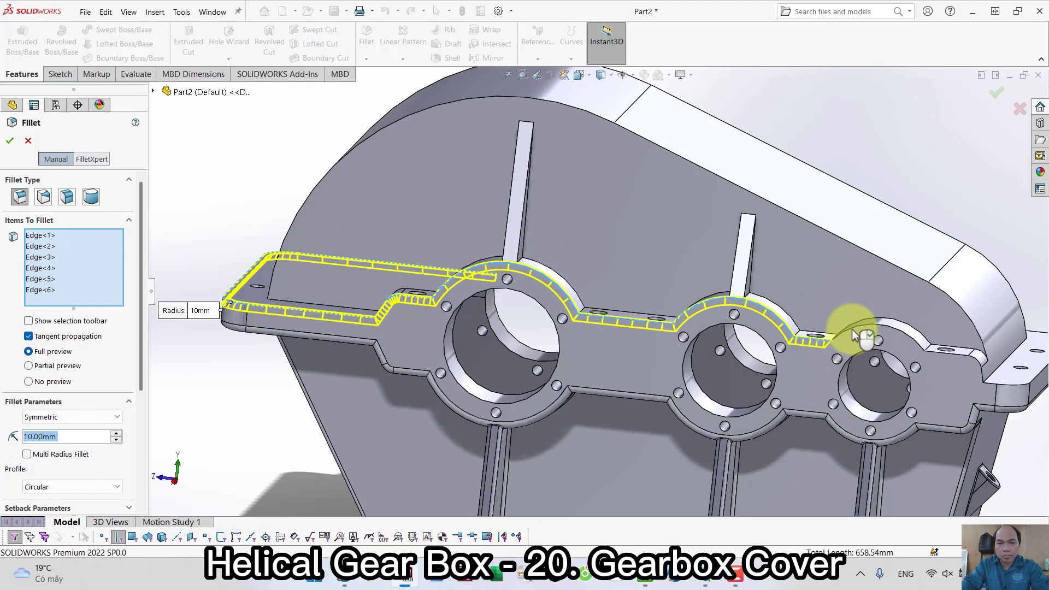
{"action": "left_click", "coordinate": [853, 331]}
{"action": "left_click", "coordinate": [853, 331]}
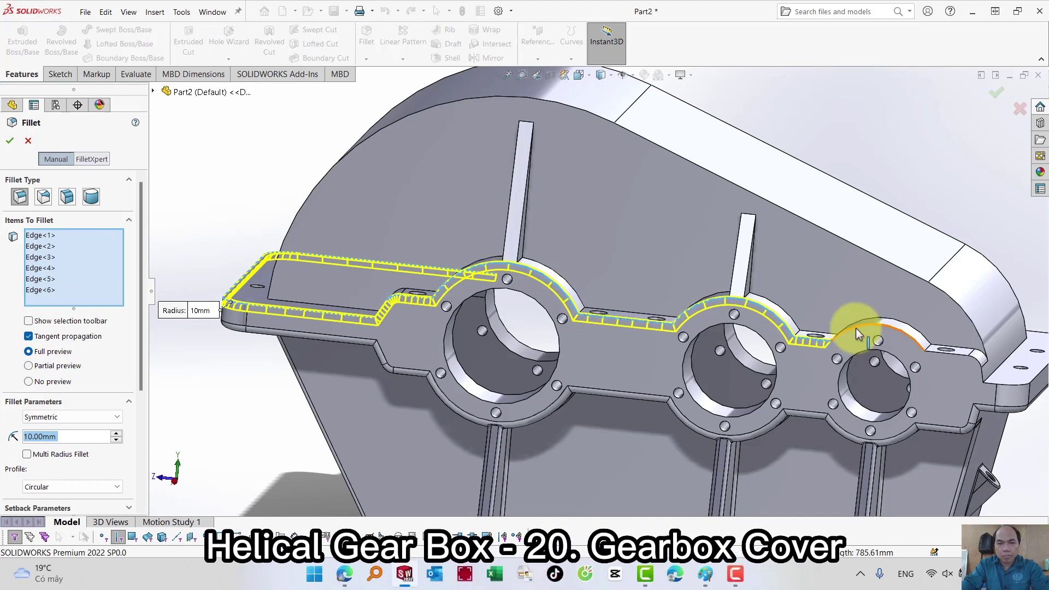
{"action": "left_click", "coordinate": [860, 329]}
{"action": "left_click", "coordinate": [958, 355]}
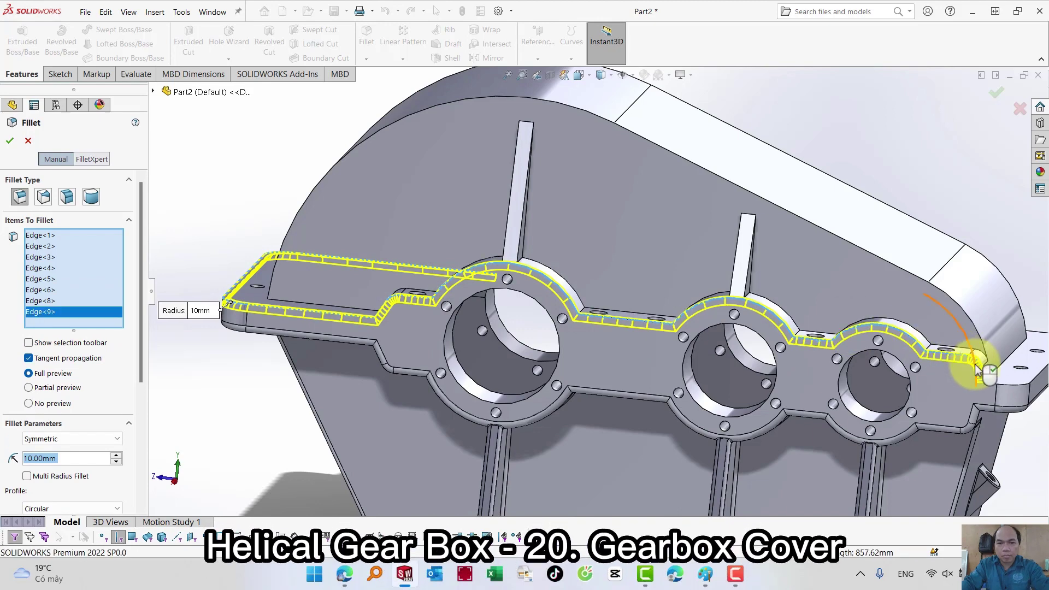
{"action": "left_click", "coordinate": [1010, 385]}
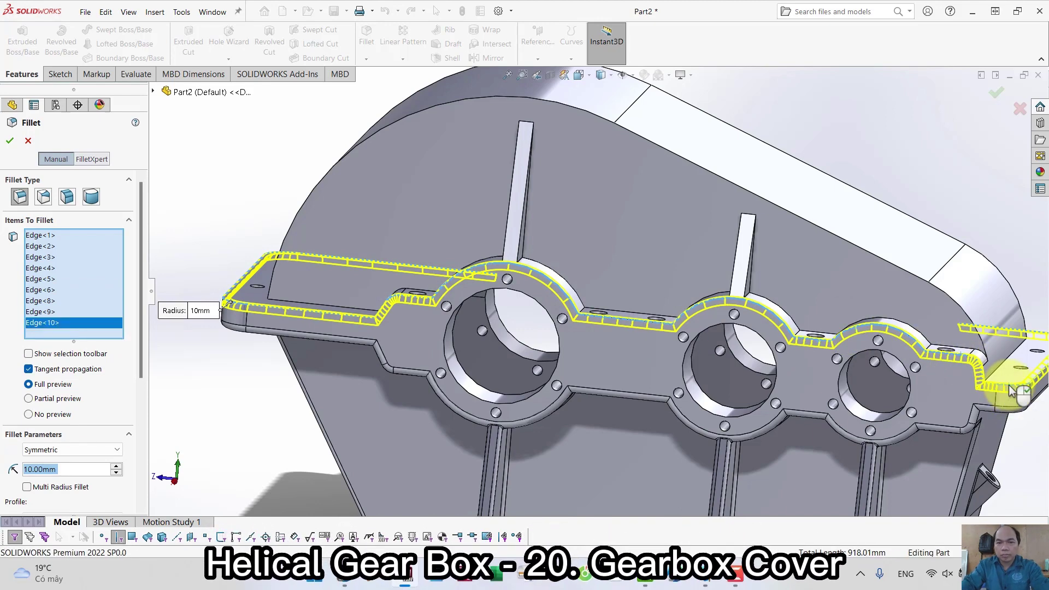
{"action": "right_click", "coordinate": [894, 146]}
{"action": "left_click", "coordinate": [894, 145]}
Step: Fillet the cover's outer contour edge where the ribbed side wall meets the curved and sloped top
{"action": "key", "text": "s"}
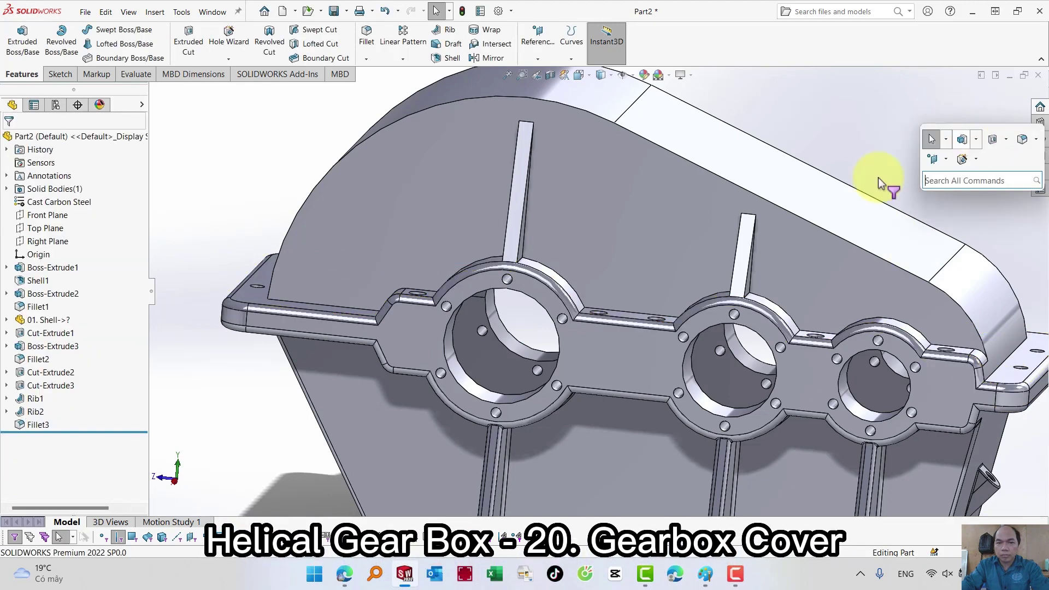
{"action": "key", "text": "Return"}
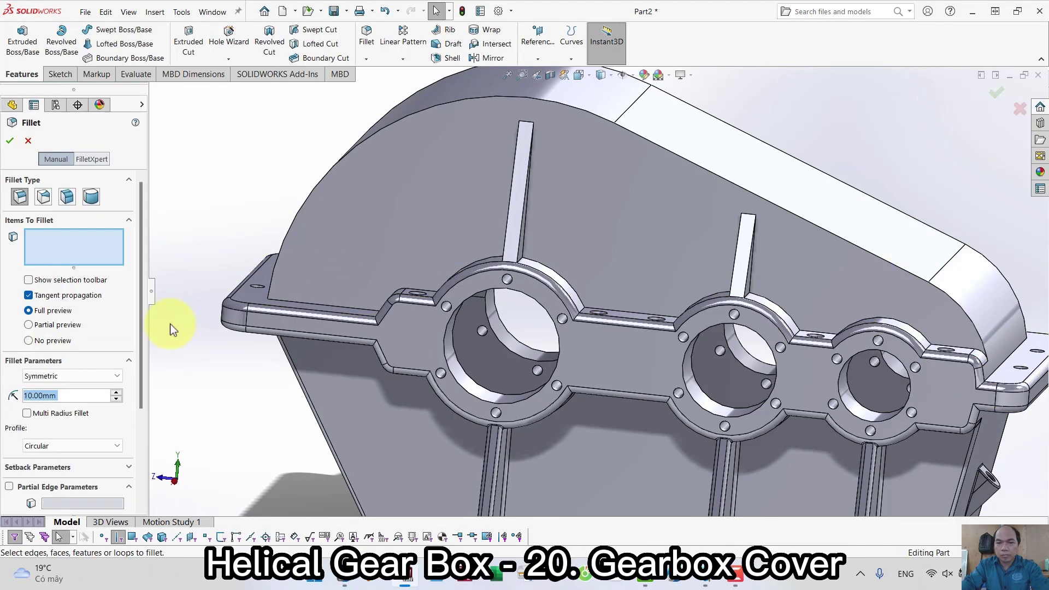
{"action": "left_click", "coordinate": [282, 221]}
{"action": "right_click", "coordinate": [266, 192]}
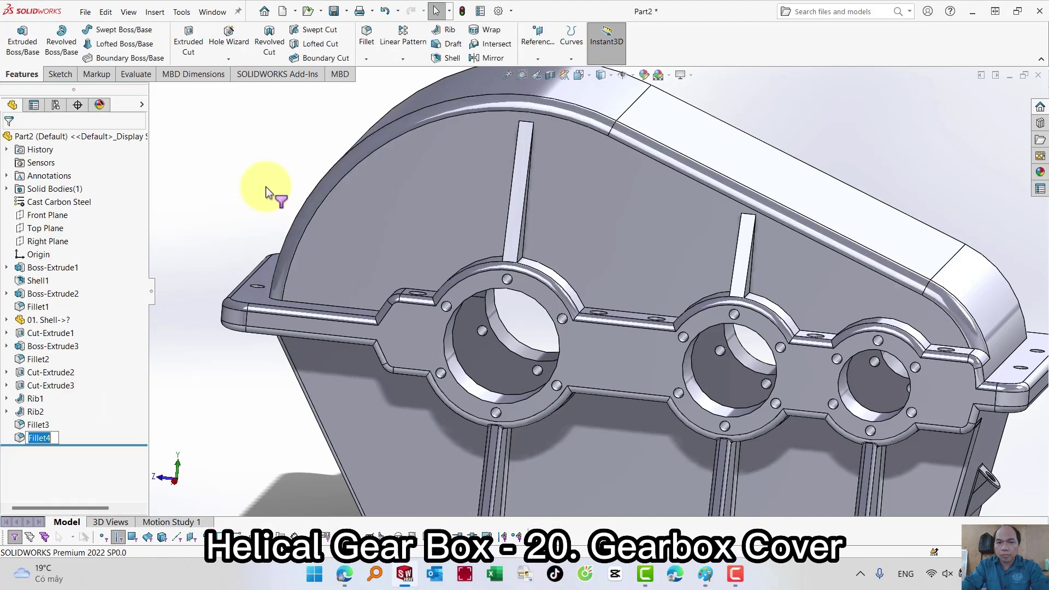
{"action": "left_click", "coordinate": [267, 191]}
Step: Apply a 5 mm fillet to both long outer edges of the two ribs above the largest and middle bearing bosses
{"action": "key", "text": "s"}
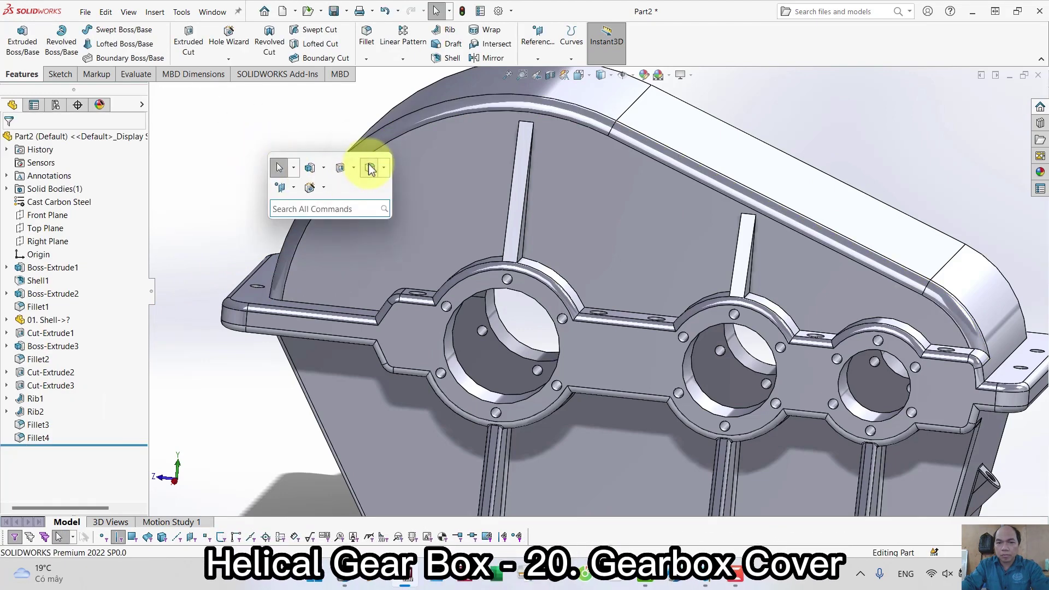
{"action": "left_click", "coordinate": [370, 168]}
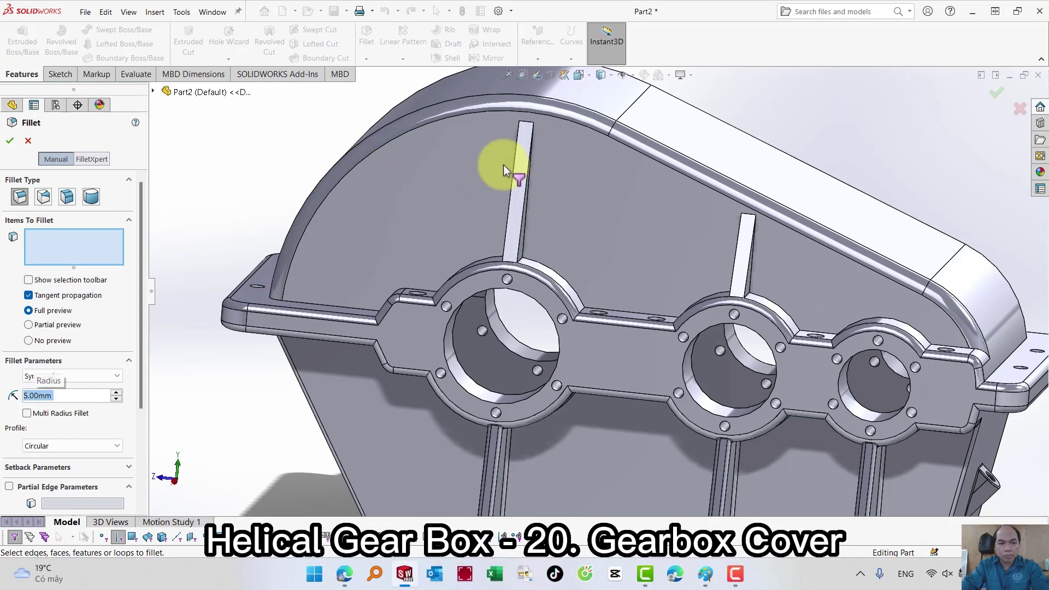
{"action": "left_click", "coordinate": [515, 147]}
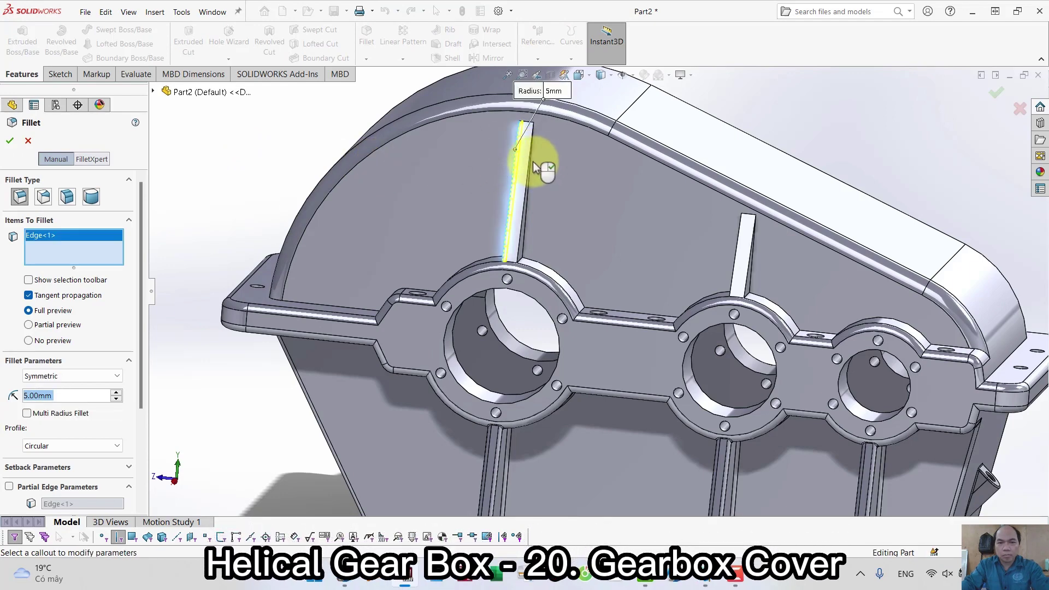
{"action": "left_click", "coordinate": [531, 167]}
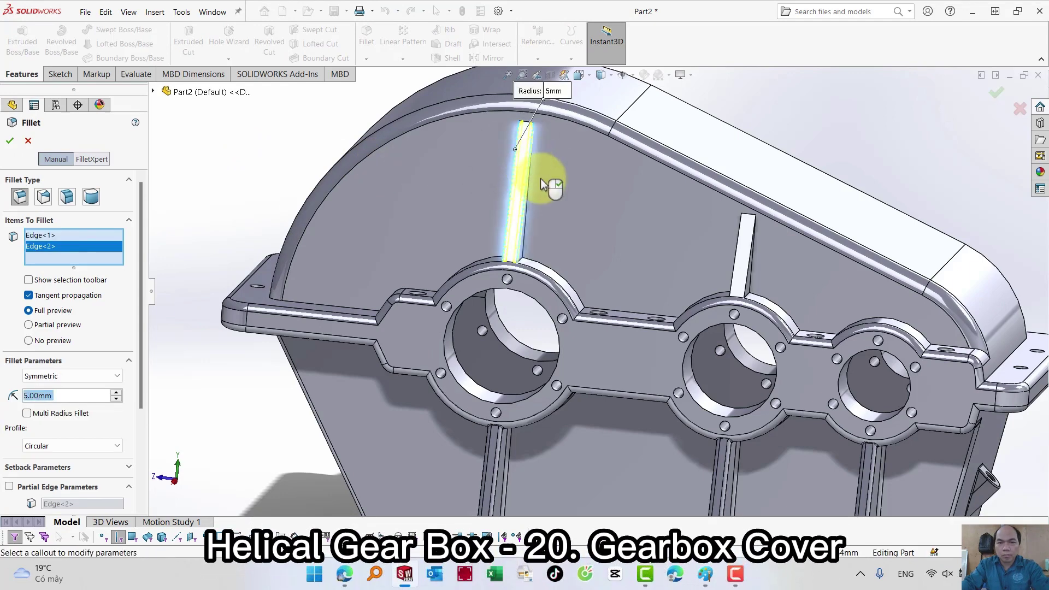
{"action": "left_click", "coordinate": [736, 274]}
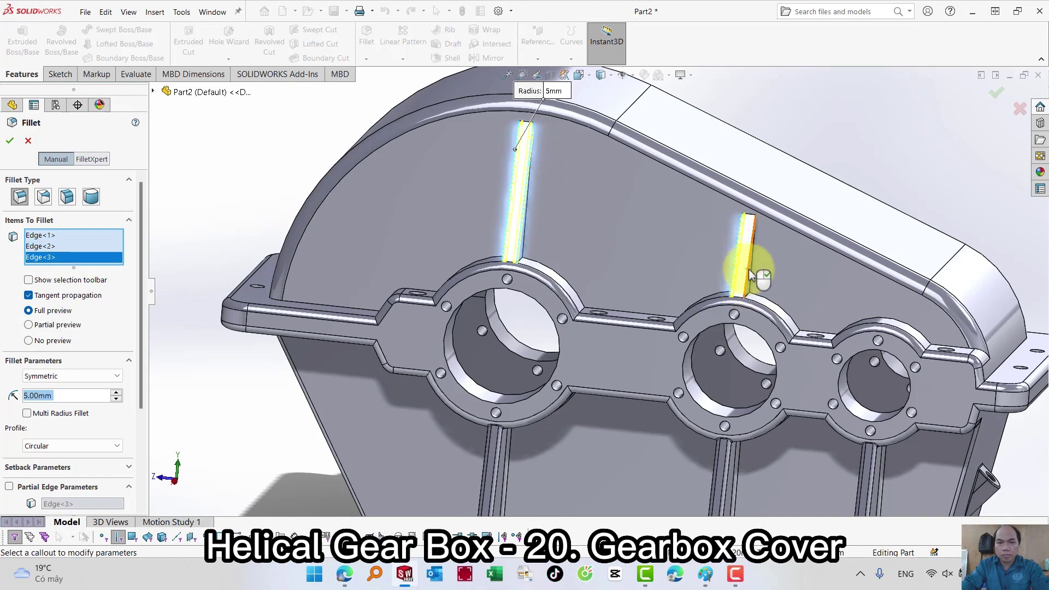
{"action": "left_click", "coordinate": [748, 269]}
{"action": "key", "text": "Return"}
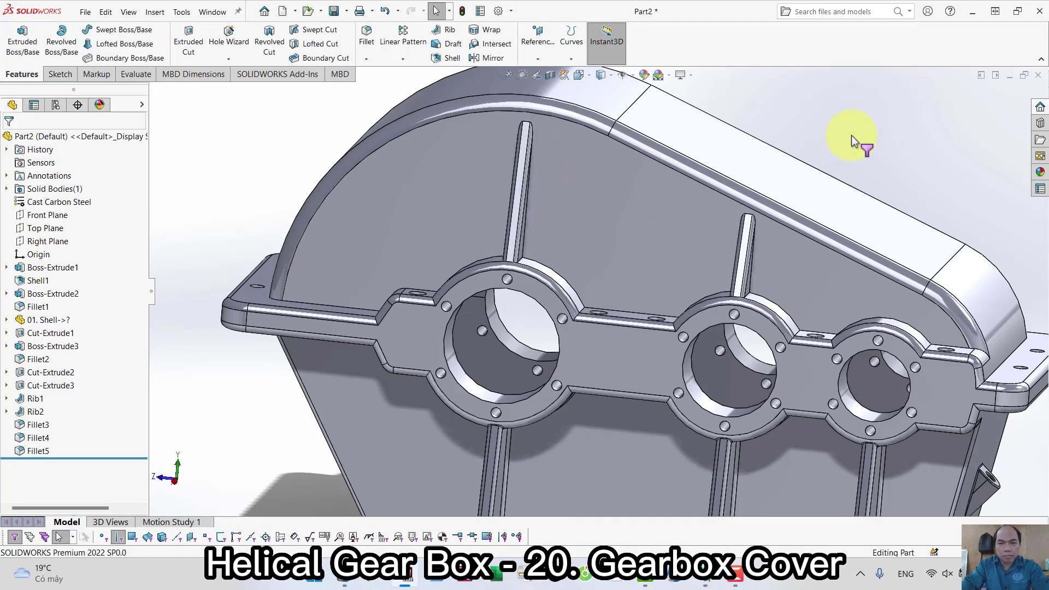
Step: Apply a 3 mm fillet where the two ribs above the largest and middle bearing bosses meet the cover's side wall
{"action": "key", "text": "s"}
{"action": "left_click", "coordinate": [944, 139]}
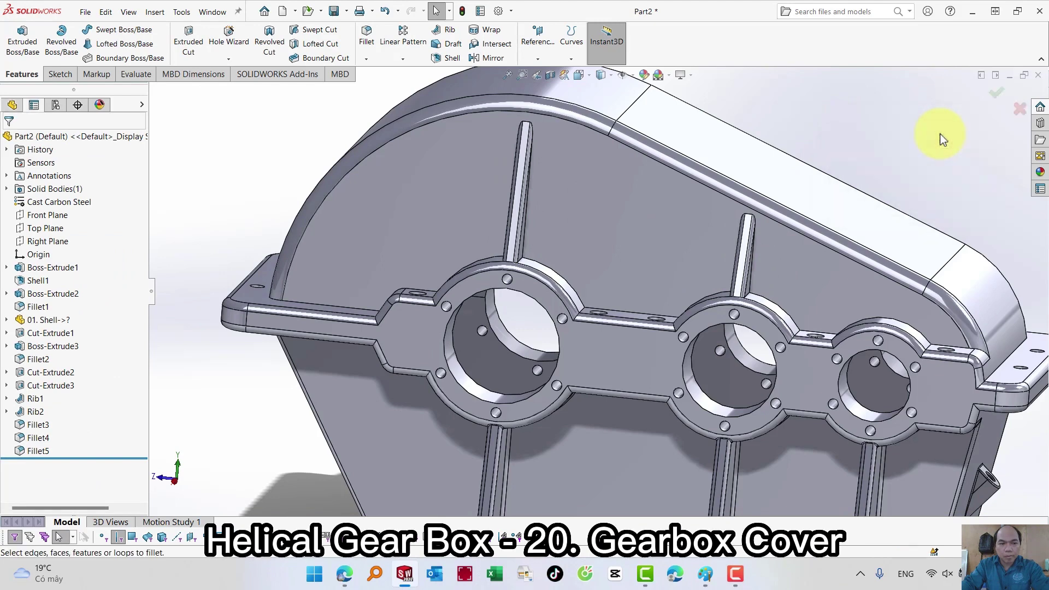
{"action": "left_click", "coordinate": [528, 219]}
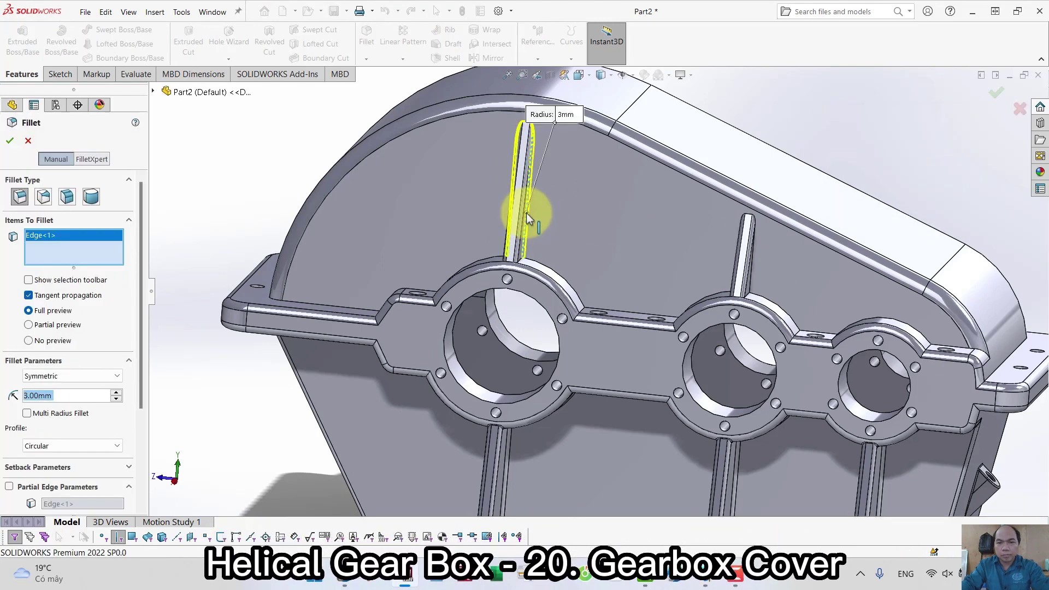
{"action": "left_click", "coordinate": [755, 268]}
{"action": "key", "text": "Return"}
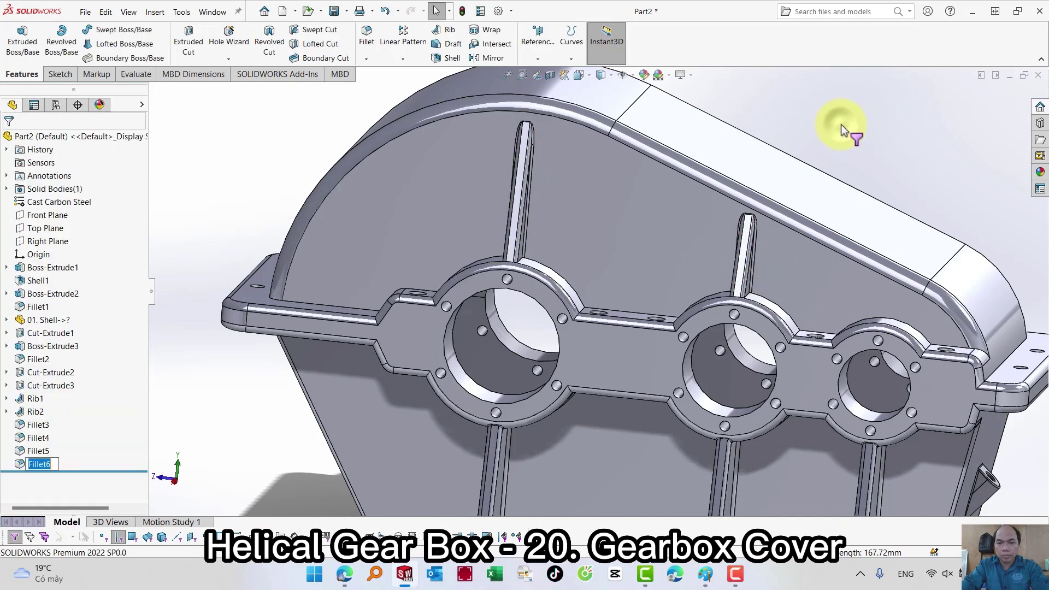
Step: Start a 2 mm fillet on the inner edges where the side wall meets the flange end, the adjoining link and the largest bearing boss
{"action": "key", "text": "s"}
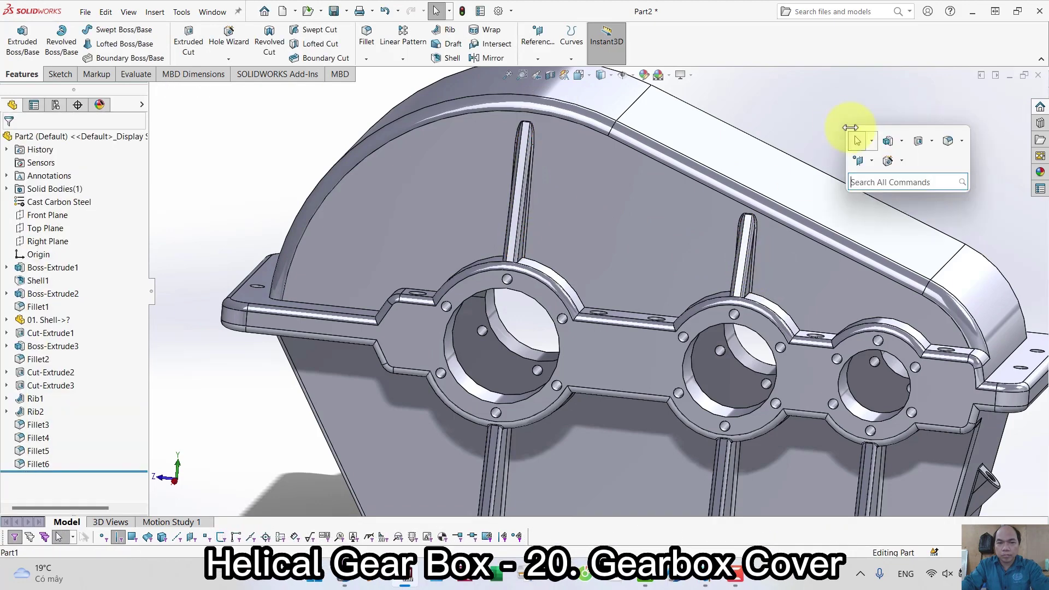
{"action": "left_click", "coordinate": [947, 142]}
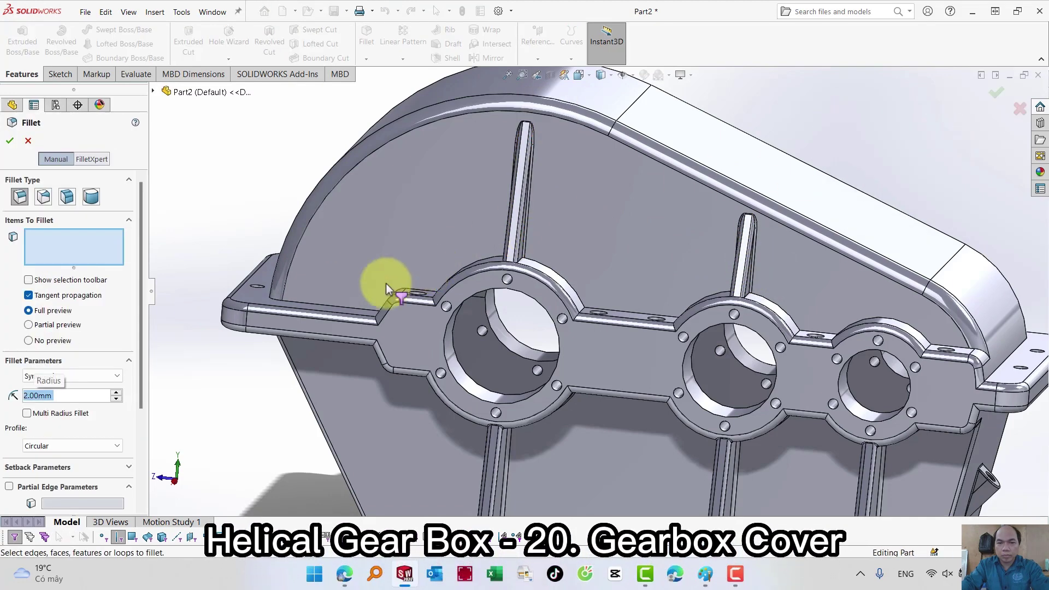
{"action": "left_click", "coordinate": [339, 308]}
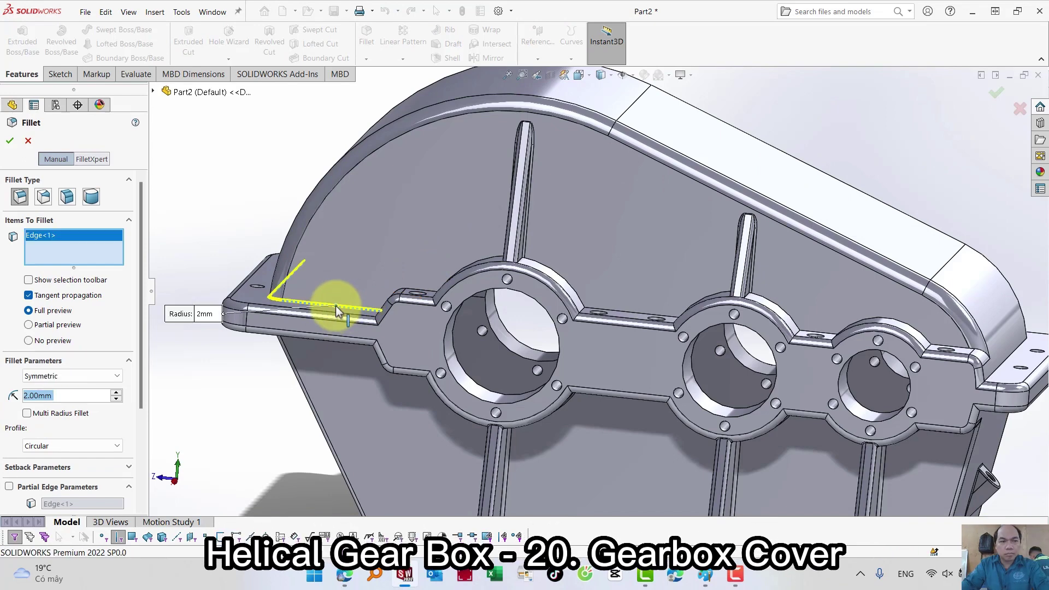
{"action": "left_click", "coordinate": [402, 289]}
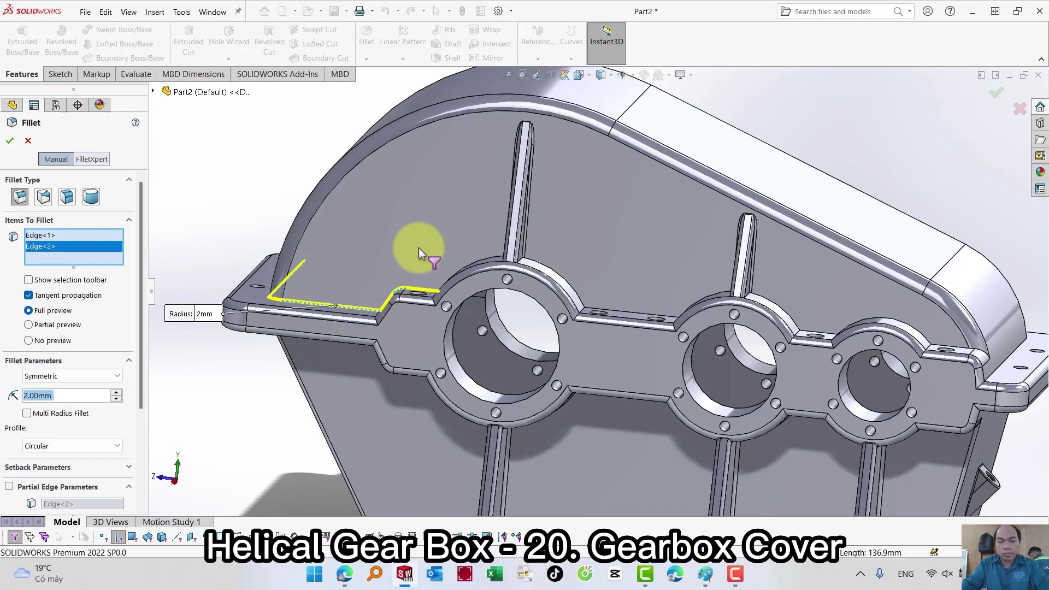
{"action": "left_click", "coordinate": [492, 255]}
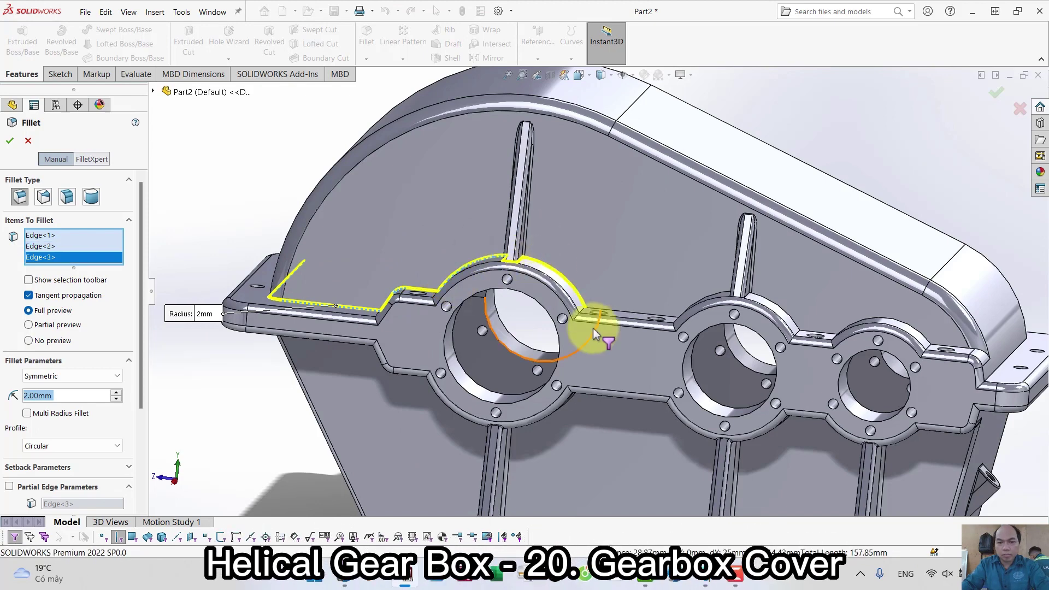
Step: Add to the fillet the side wall's junction edges with the middle and smallest bosses, the flange links and the remaining flange end, plus visible boss-to-link corners
{"action": "middle_click_drag", "start_coordinate": [467, 297], "coordinate": [420, 298]}
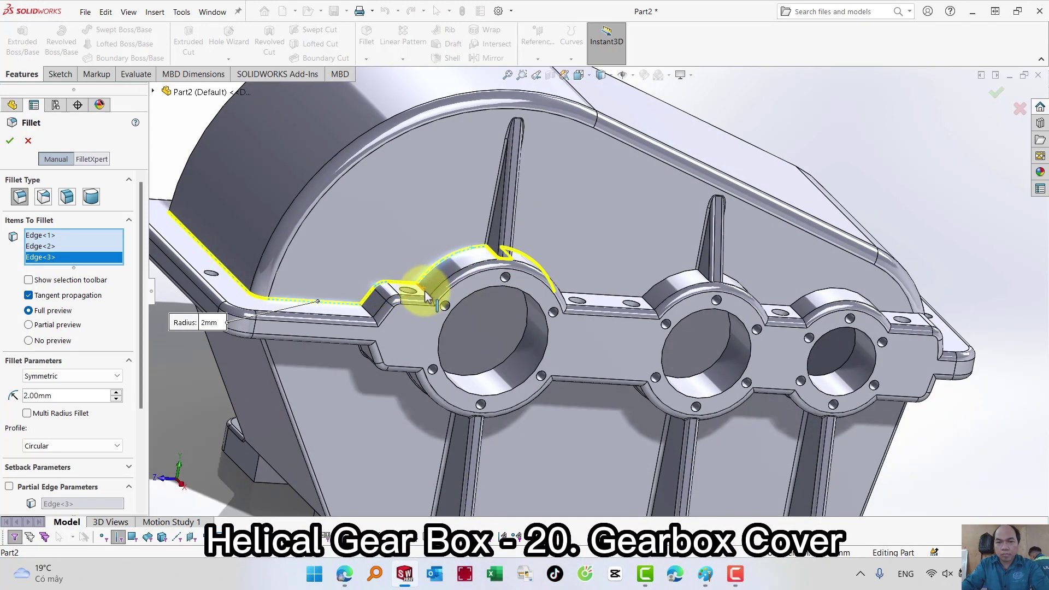
{"action": "left_click", "coordinate": [426, 295]}
{"action": "left_click", "coordinate": [627, 302]}
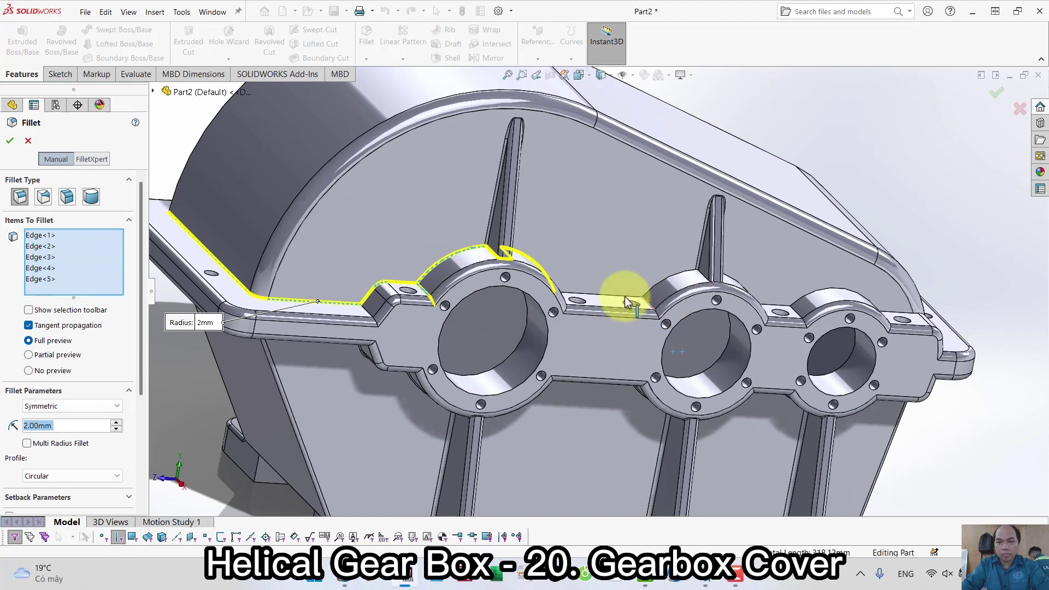
{"action": "left_click", "coordinate": [623, 297]}
{"action": "left_click", "coordinate": [663, 284]}
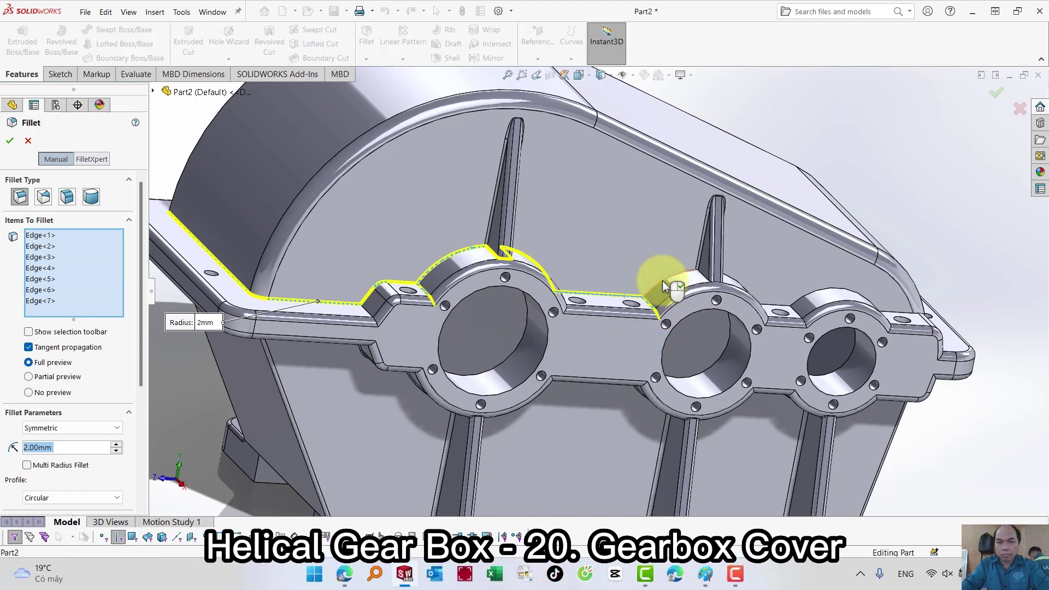
{"action": "left_click", "coordinate": [792, 311]}
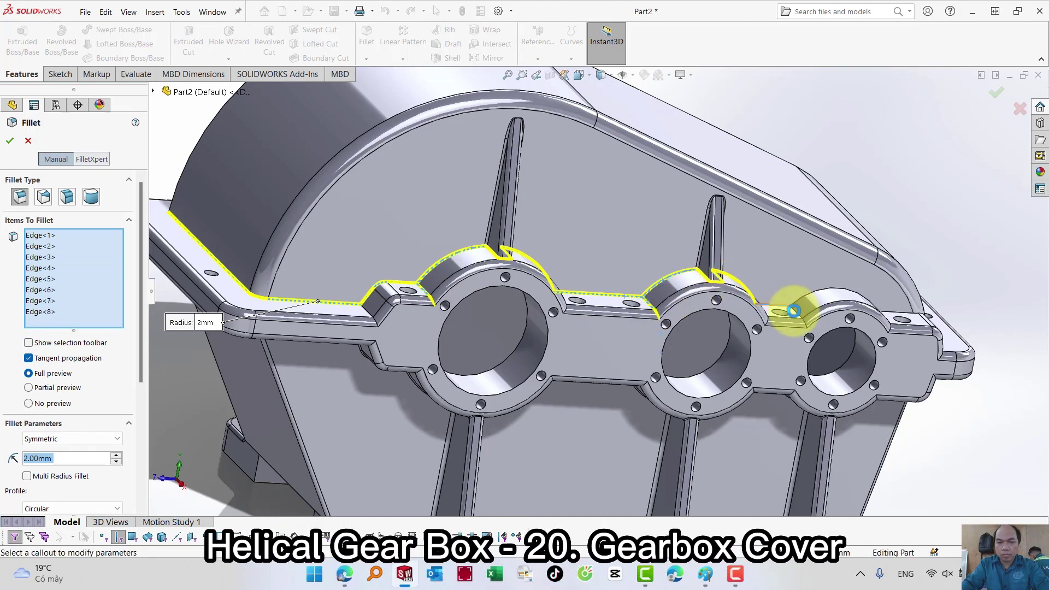
{"action": "left_click", "coordinate": [801, 297]}
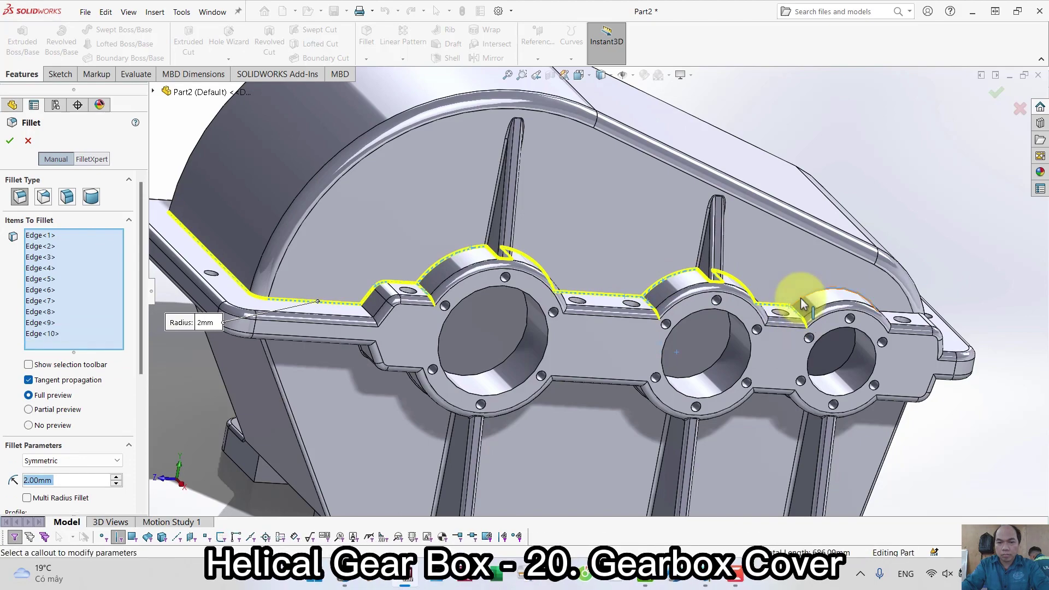
{"action": "left_click", "coordinate": [897, 314]}
{"action": "left_click", "coordinate": [892, 308]}
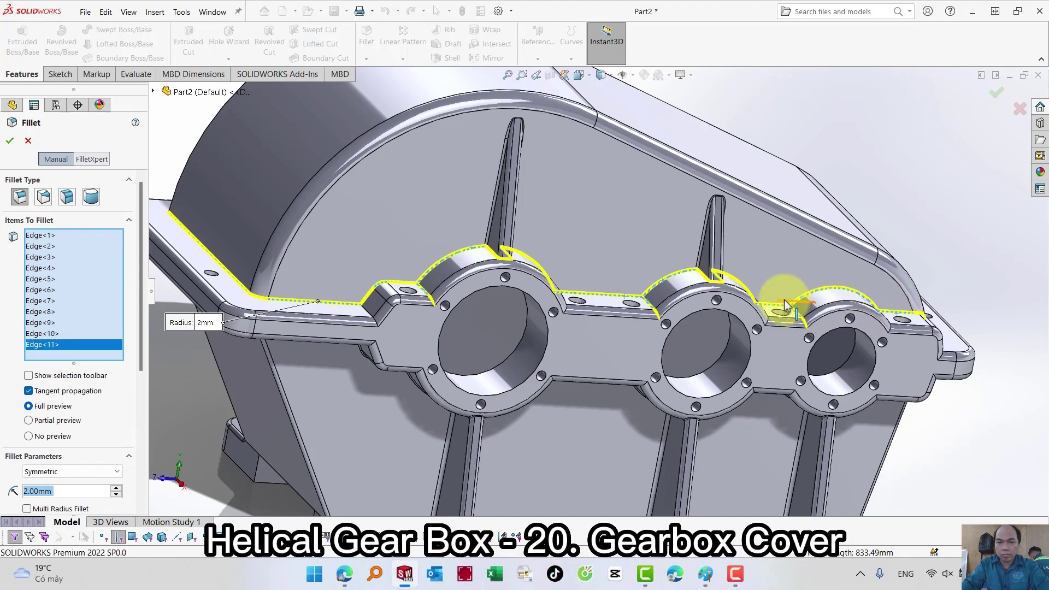
Step: Add the corner edges where the opposite sides of the three bosses meet the flange links and apply the fillet
{"action": "middle_click_drag", "start_coordinate": [780, 300], "coordinate": [243, 288]}
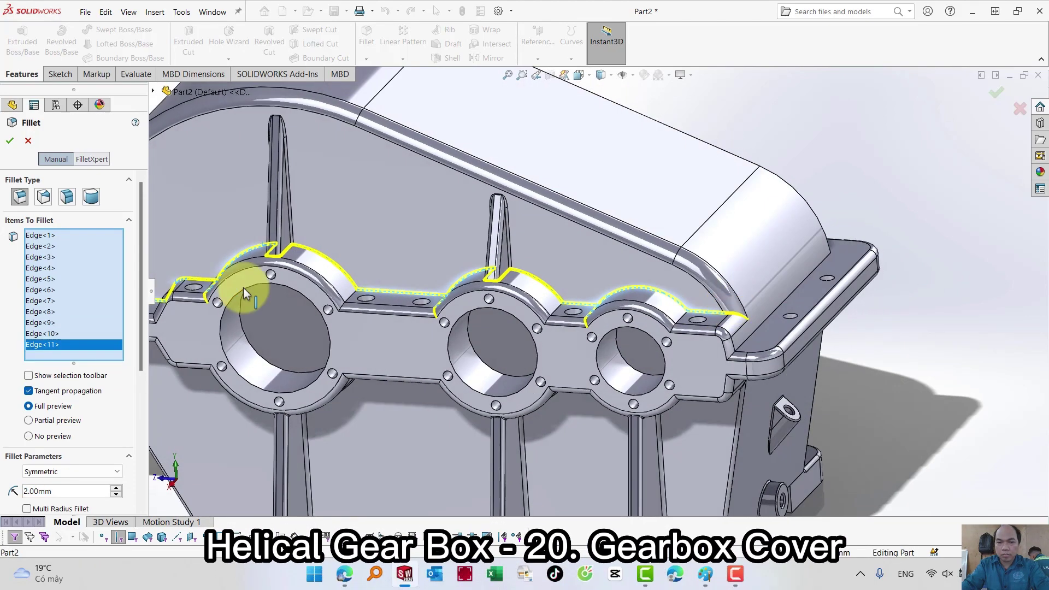
{"action": "left_click", "coordinate": [353, 302]}
{"action": "left_click", "coordinate": [556, 316]}
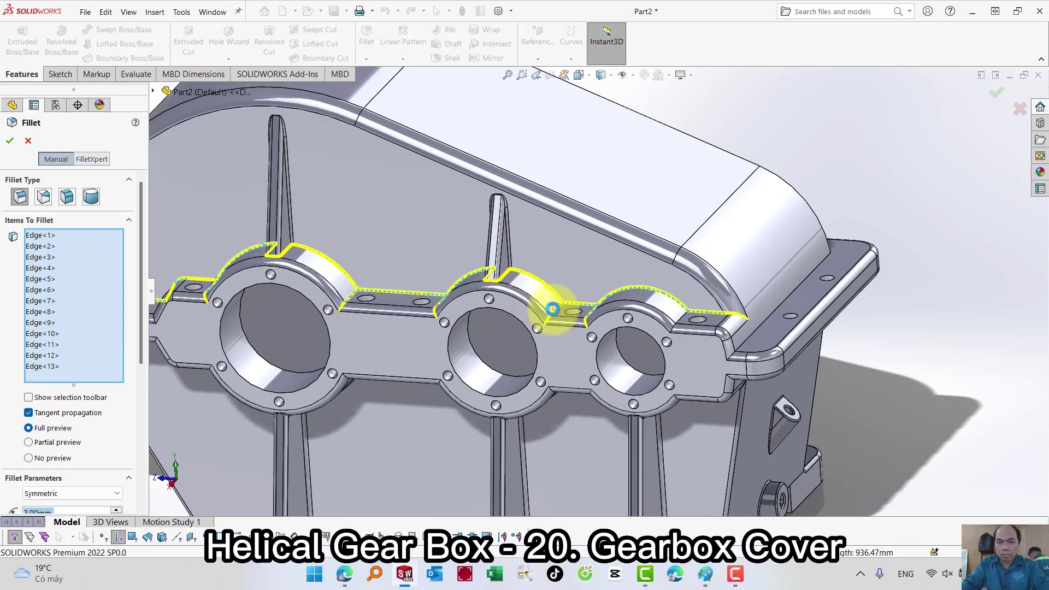
{"action": "left_click", "coordinate": [683, 319]}
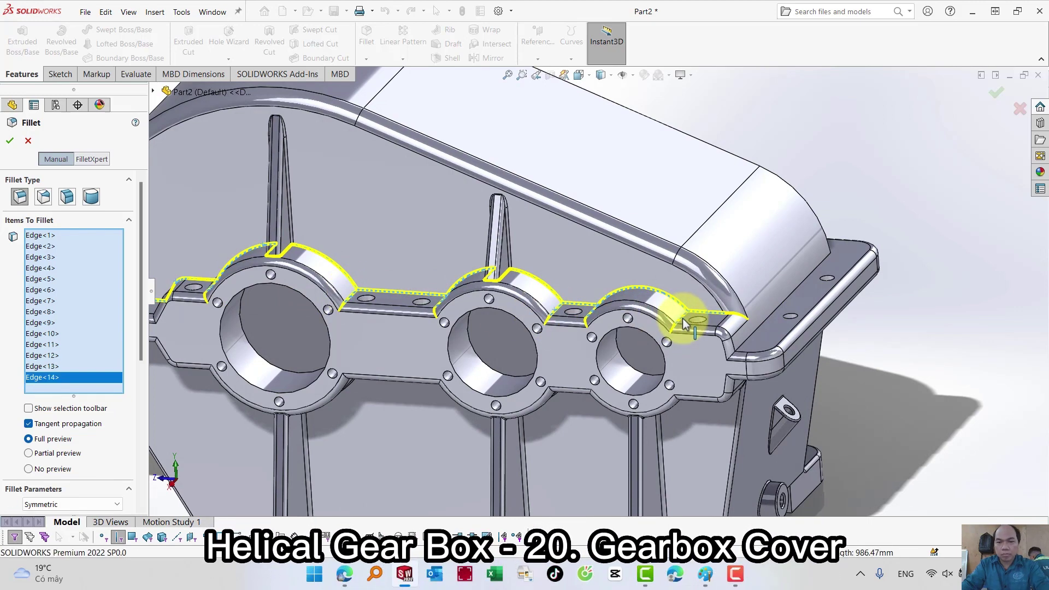
{"action": "right_click", "coordinate": [683, 320]}
Step: Start a sketch on the cover's sloped top face, viewed normal to it
{"action": "key", "text": "f"}
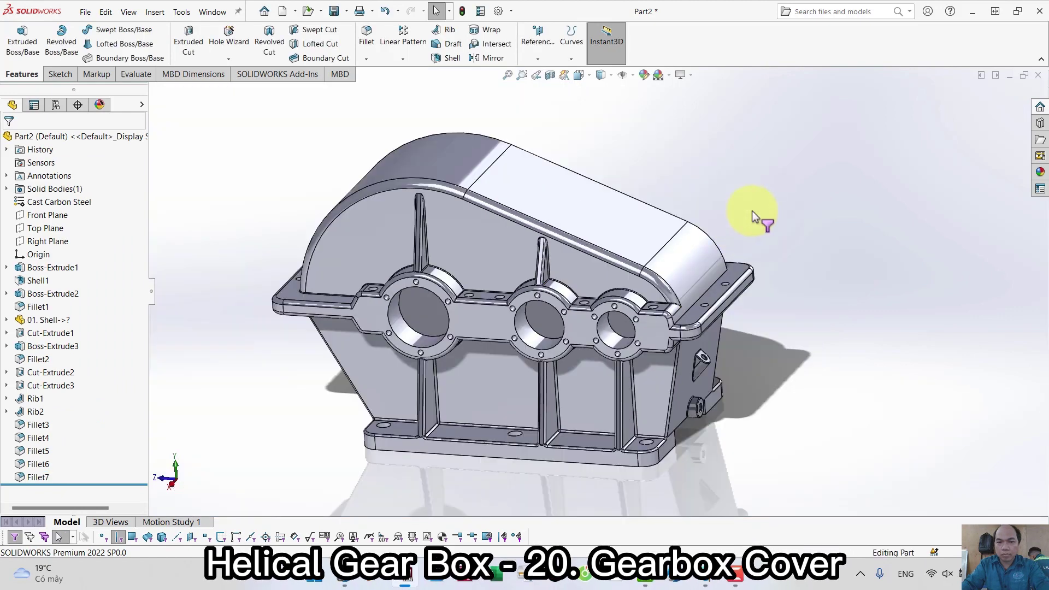
{"action": "left_click", "coordinate": [610, 207]}
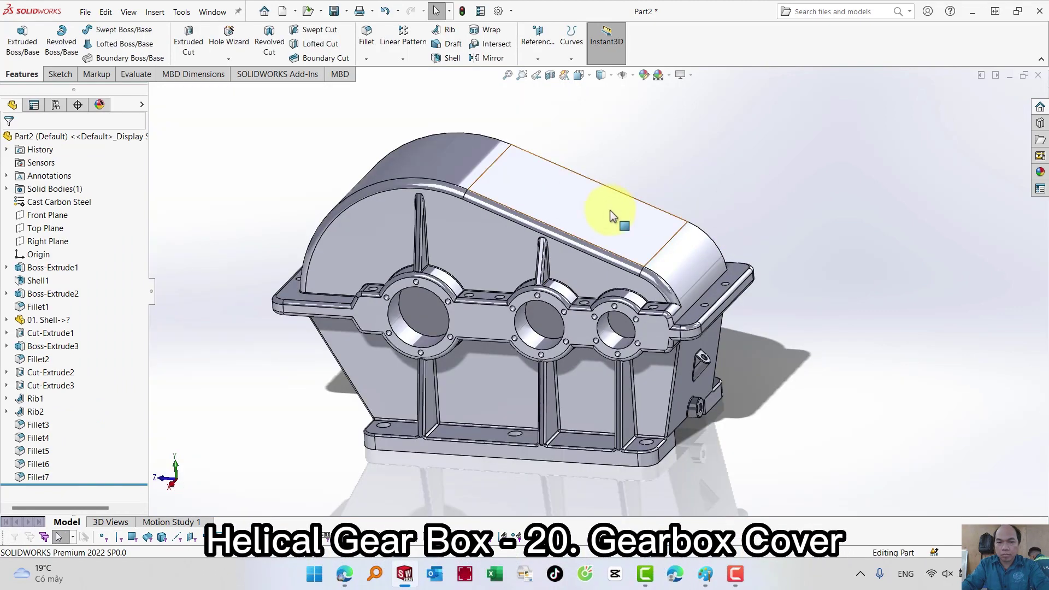
{"action": "left_click", "coordinate": [703, 177]}
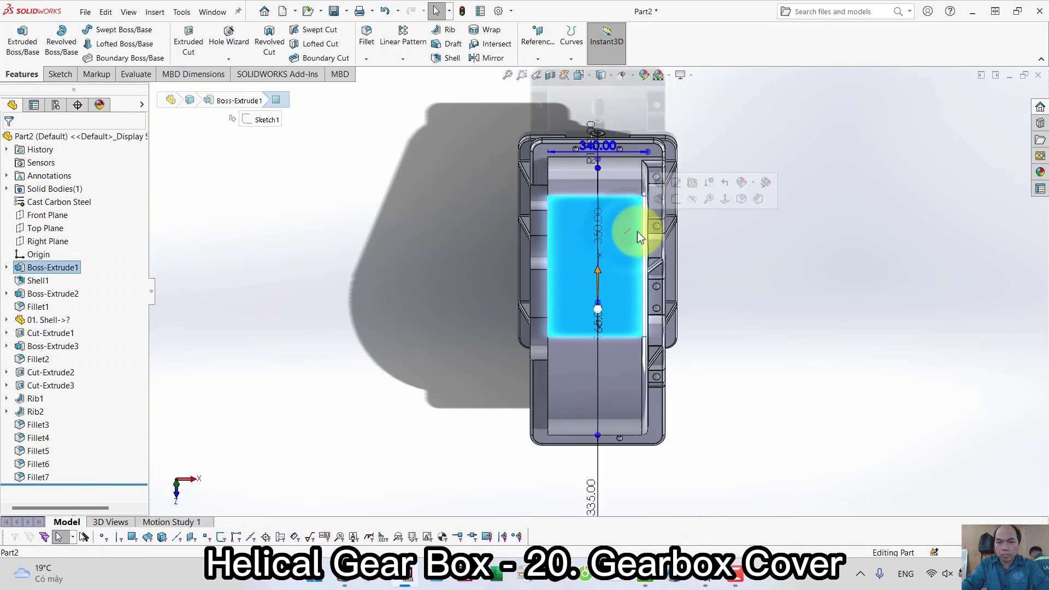
{"action": "left_click", "coordinate": [638, 232]}
{"action": "left_click", "coordinate": [674, 206]}
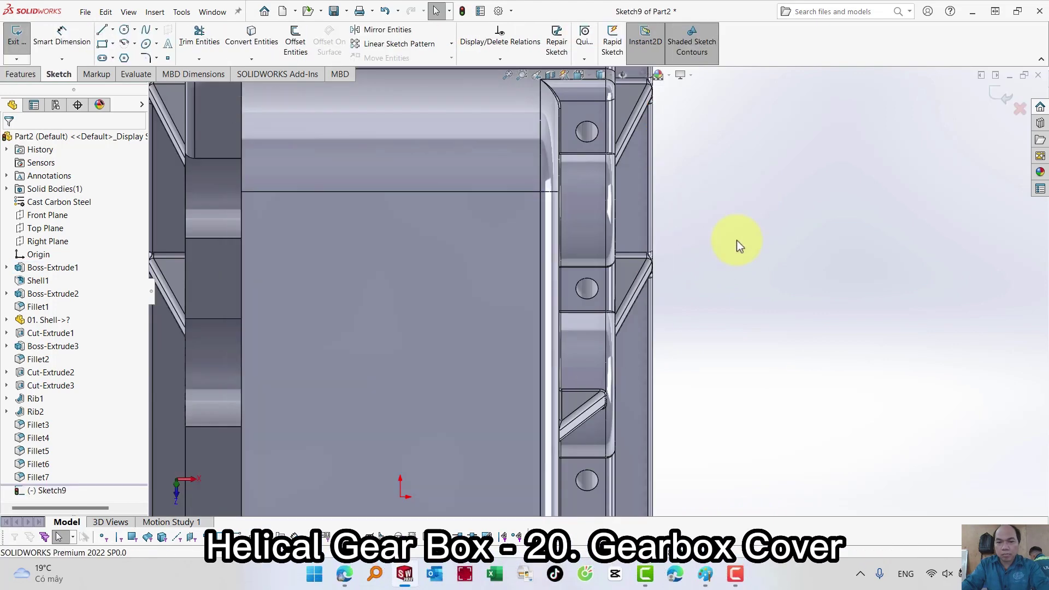
Step: Start the Line tool in the sketch with the For construction option enabled
{"action": "scroll", "coordinate": [593, 340], "scroll_direction": "up", "scroll_amount": 5}
{"action": "key", "text": "s"}
{"action": "left_click", "coordinate": [706, 338]}
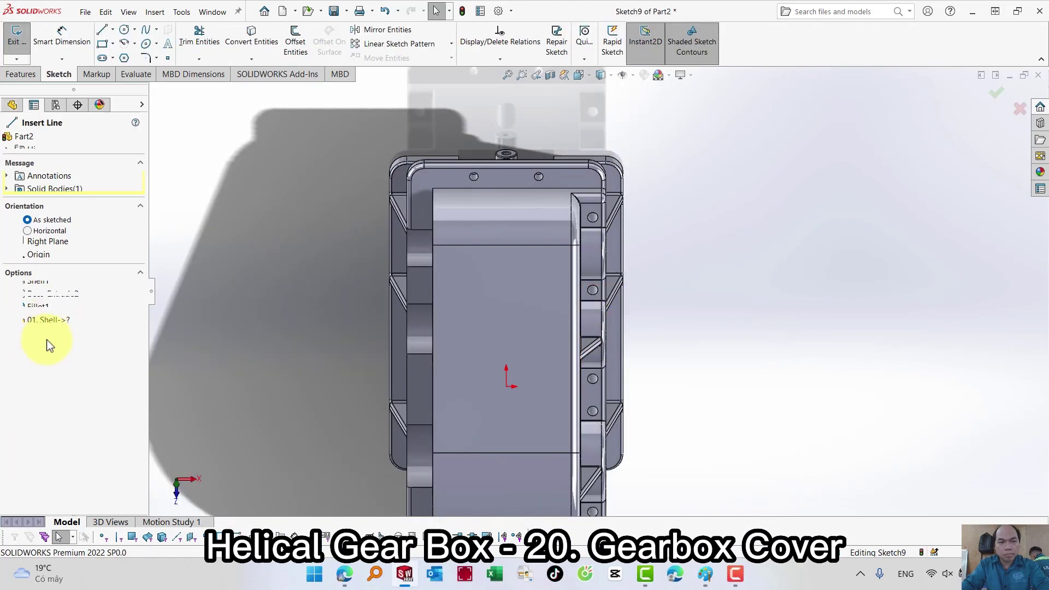
{"action": "left_click", "coordinate": [27, 286]}
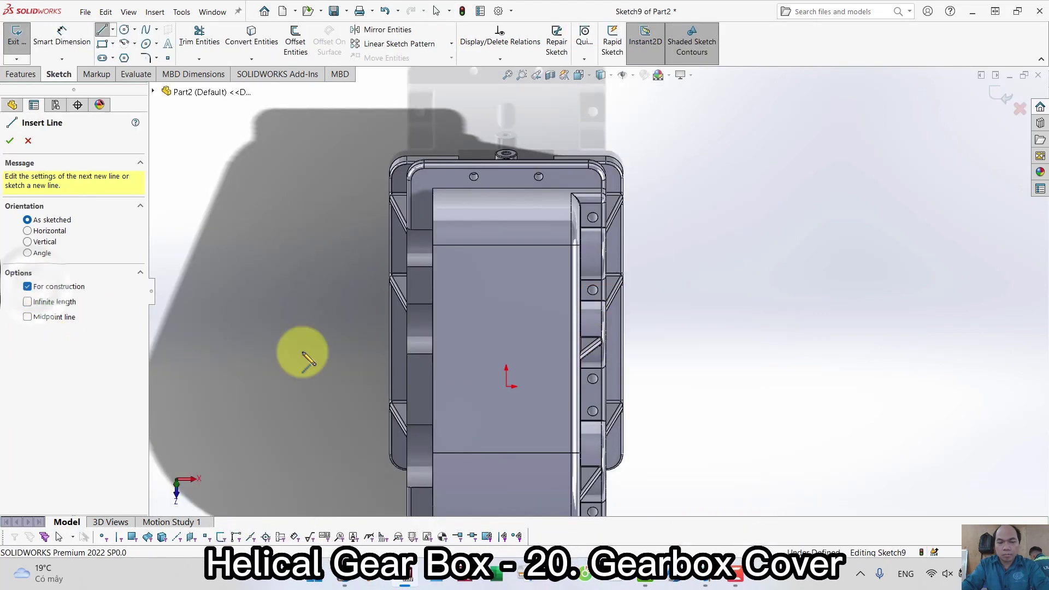
Step: Sketch a 320 mm horizontal construction line across the cover's top face and a center rectangle about 226 by 384 mm on its midpoint
{"action": "left_click", "coordinate": [434, 350]}
{"action": "left_click", "coordinate": [571, 350]}
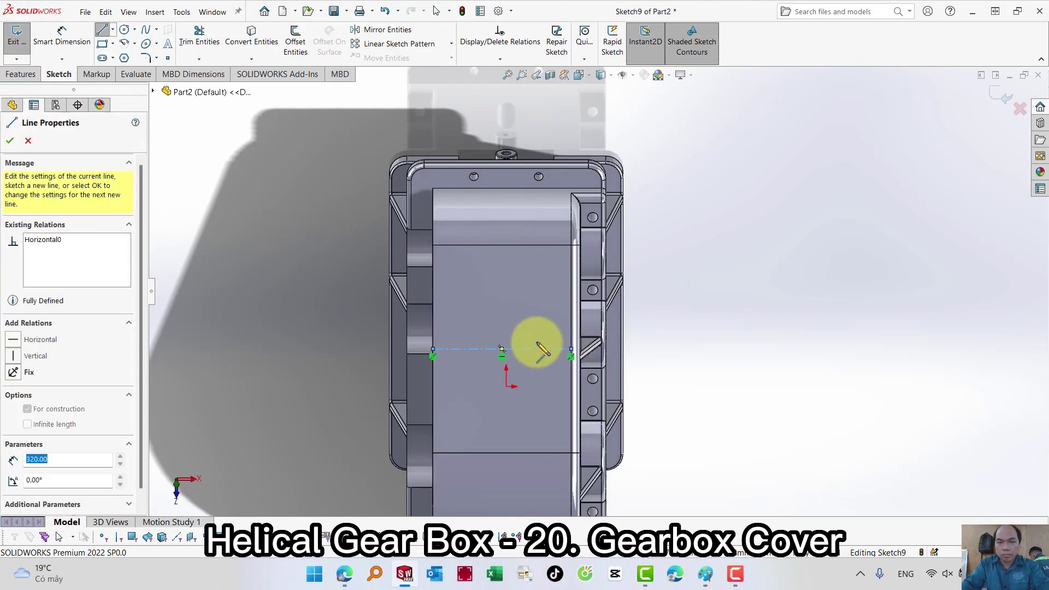
{"action": "key", "text": "s"}
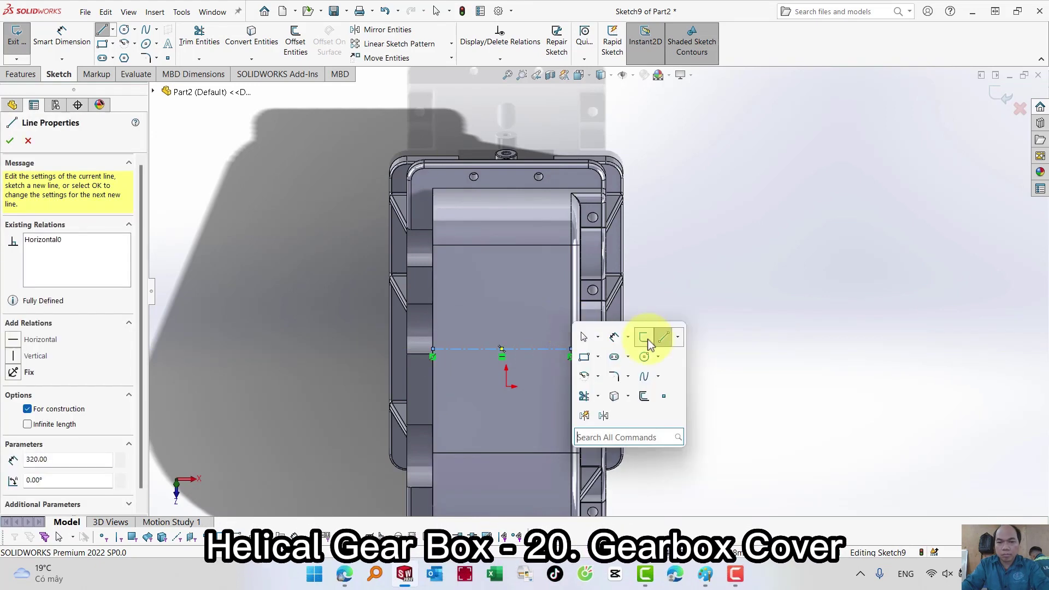
{"action": "left_click", "coordinate": [585, 358]}
{"action": "left_click", "coordinate": [53, 184]}
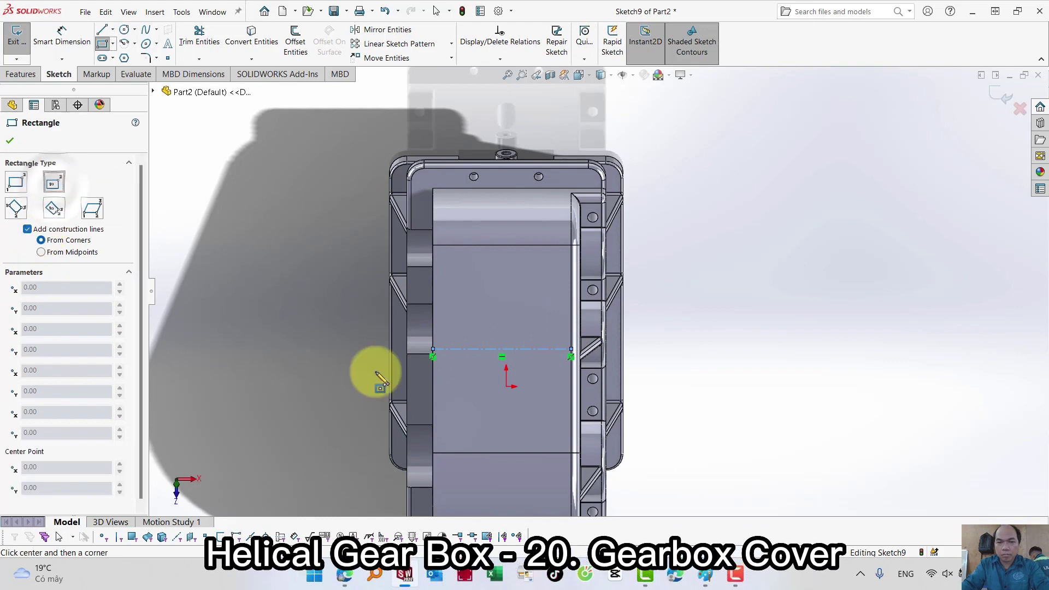
{"action": "left_click", "coordinate": [503, 350]}
{"action": "left_click", "coordinate": [551, 266]}
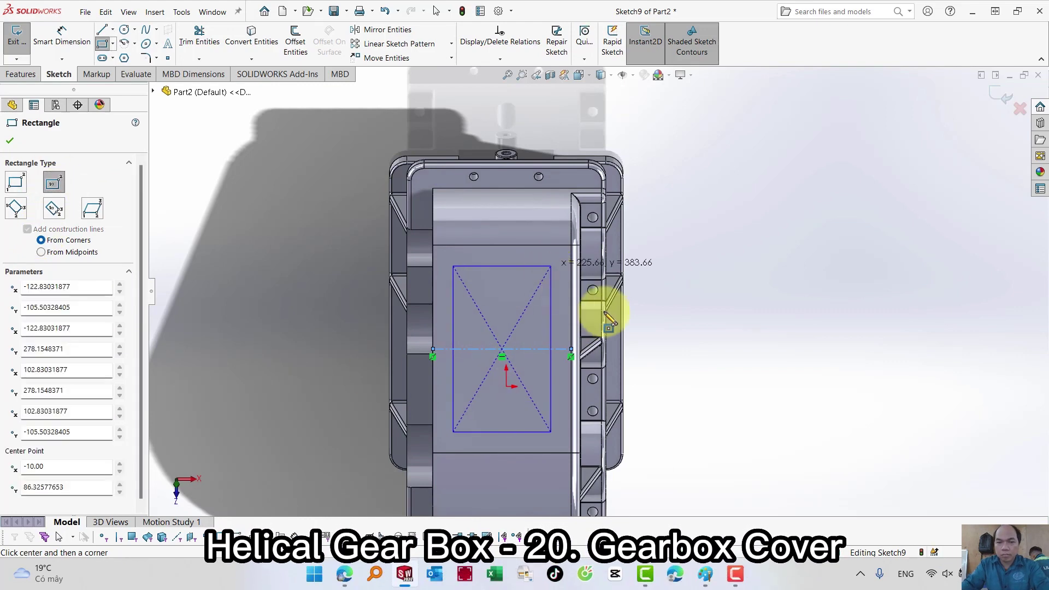
Step: Dimension the rectangle 160 mm wide and 280 mm long, and exit the sketch
{"action": "key", "text": "s"}
{"action": "left_click", "coordinate": [775, 340]}
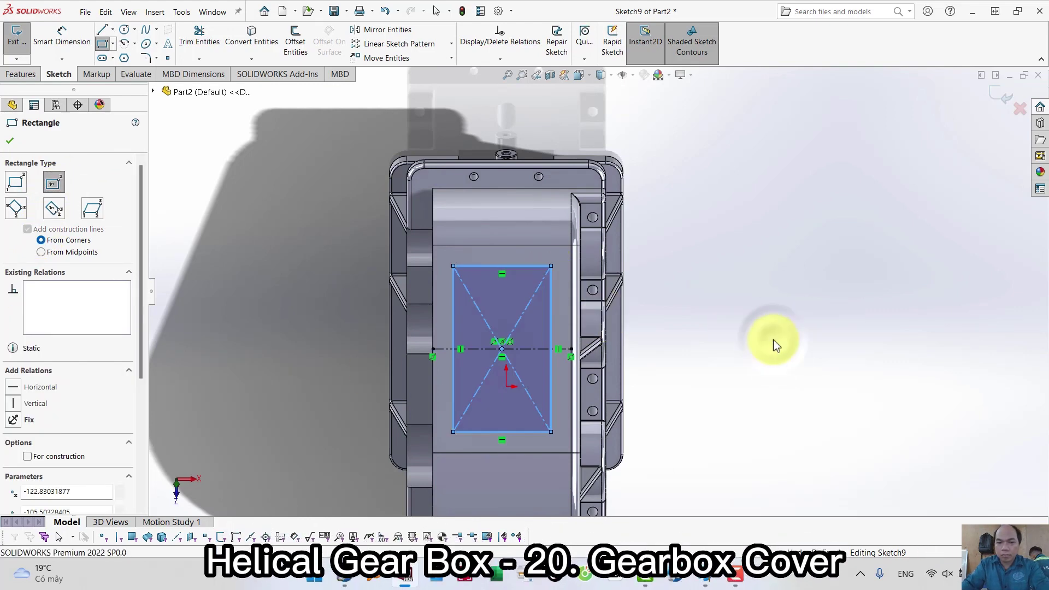
{"action": "left_click", "coordinate": [527, 267]}
{"action": "left_click", "coordinate": [727, 225]}
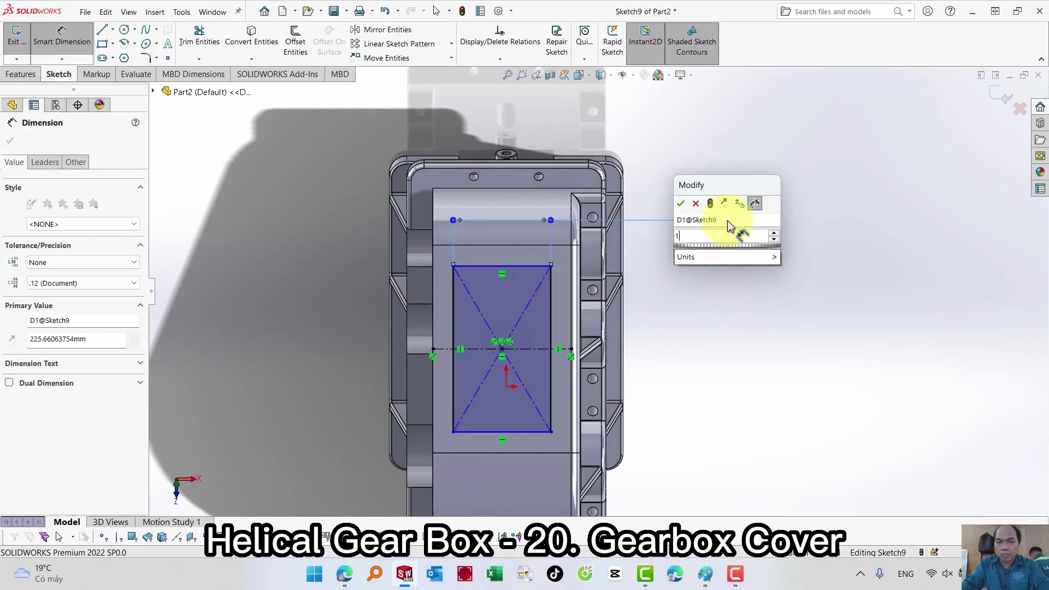
{"action": "type", "text": "160"}
{"action": "key", "text": "Return"}
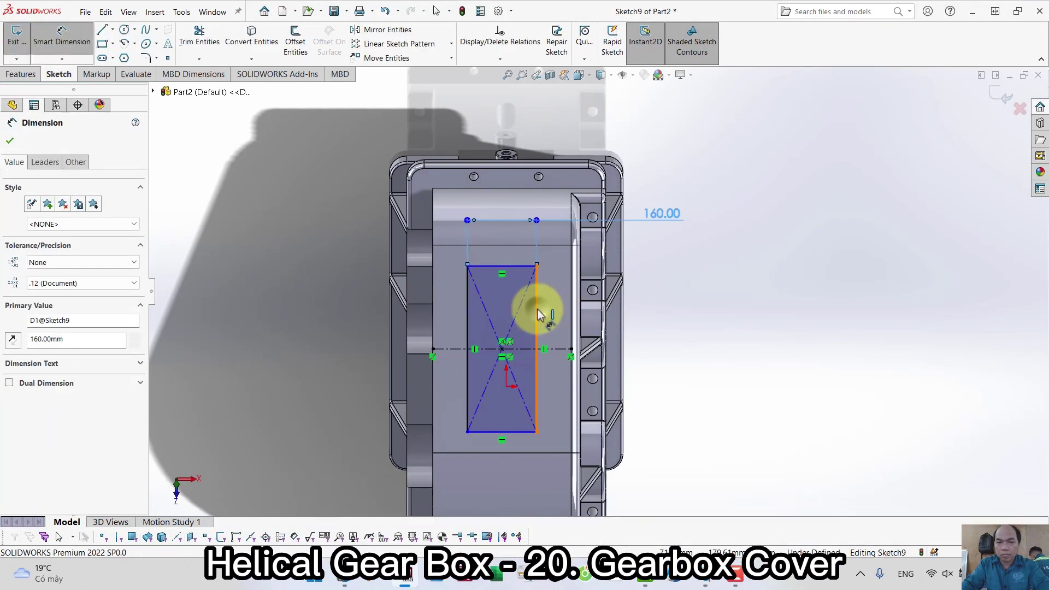
{"action": "left_click", "coordinate": [538, 303]}
{"action": "left_click", "coordinate": [696, 332]}
{"action": "type", "text": "280"}
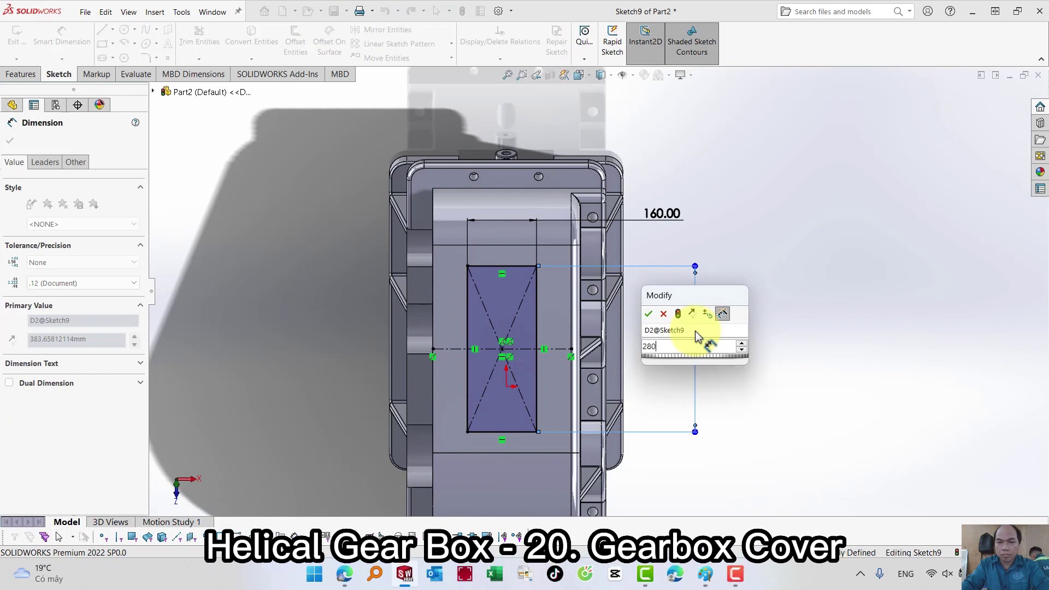
{"action": "key", "text": "Return"}
{"action": "right_click", "coordinate": [777, 282]}
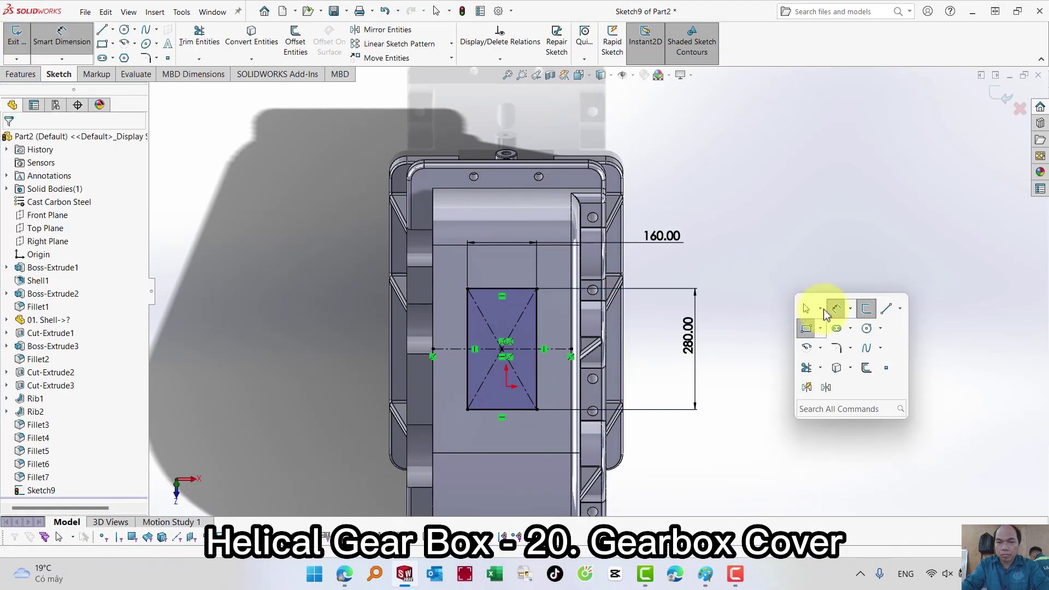
{"action": "left_click", "coordinate": [864, 304]}
Step: Cut-extrude the rectangle sketch through the cover's top wall with the Up To Next end condition
{"action": "right_click_drag", "start_coordinate": [805, 296], "coordinate": [838, 228]}
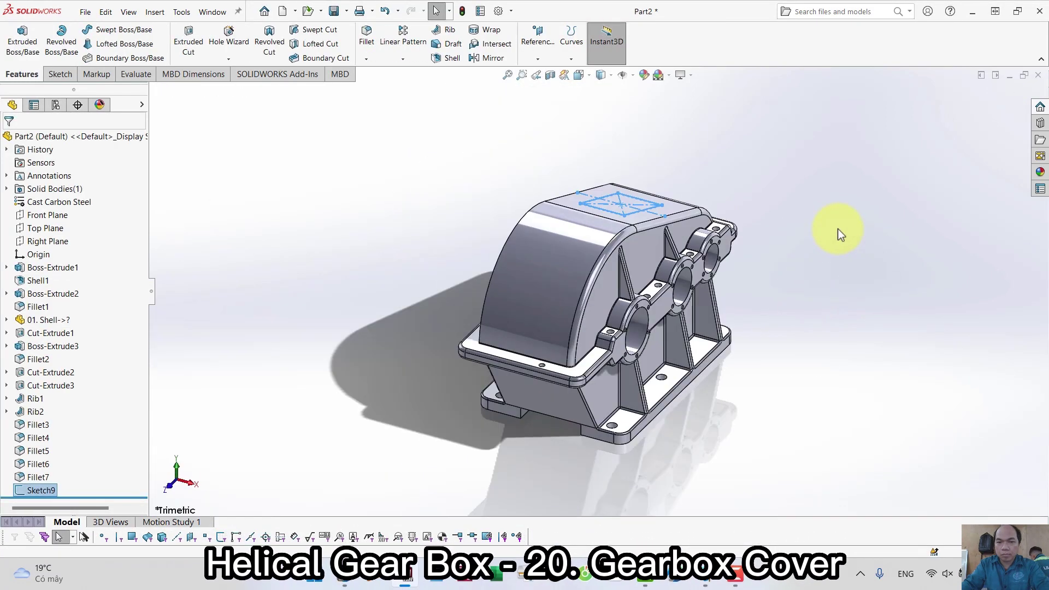
{"action": "right_click", "coordinate": [838, 228]}
{"action": "left_click", "coordinate": [915, 247]}
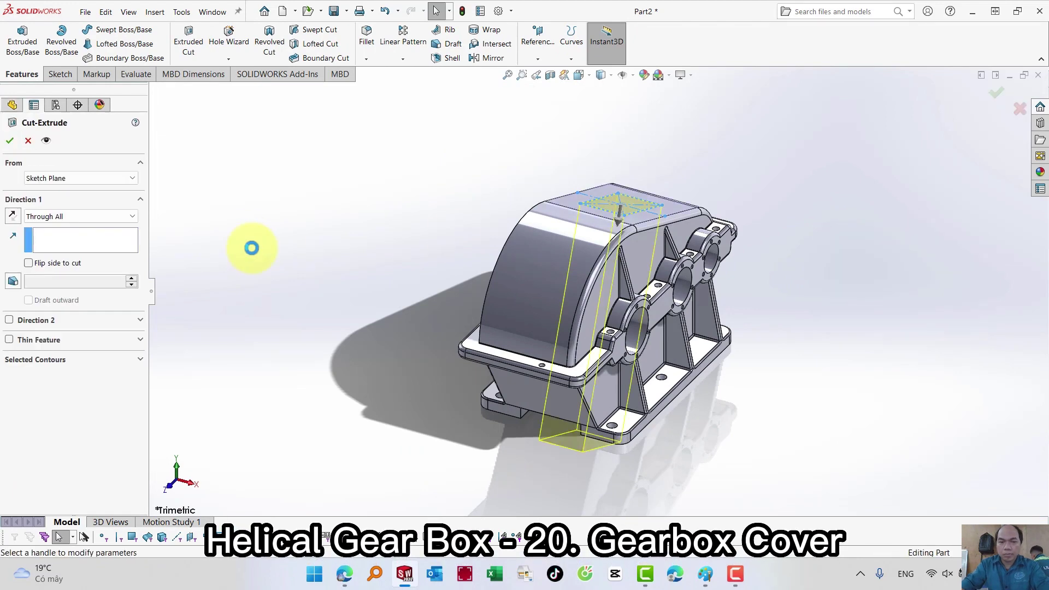
{"action": "left_click", "coordinate": [48, 217]}
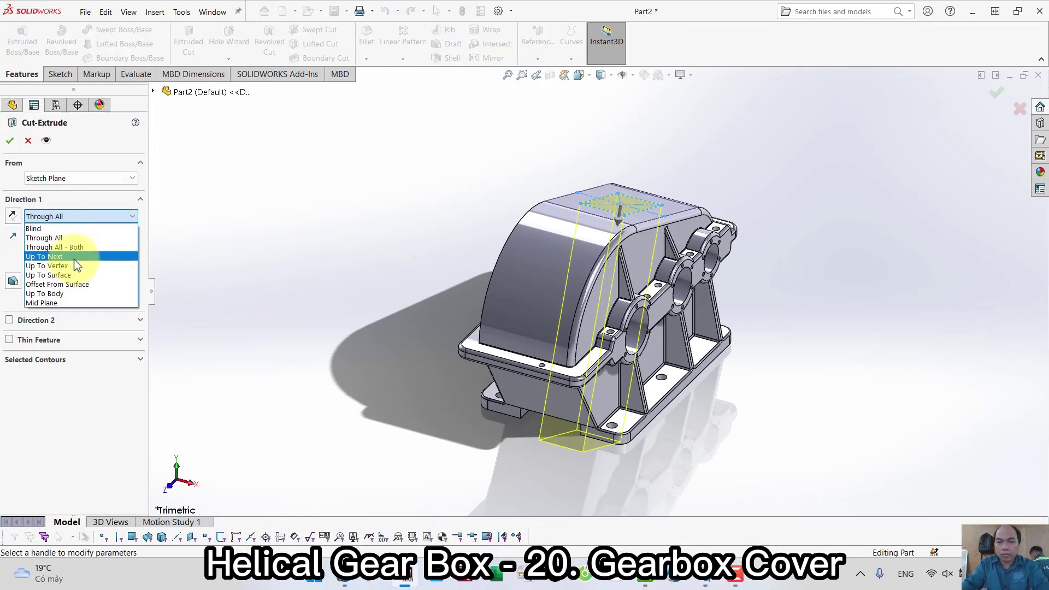
{"action": "left_click", "coordinate": [71, 257]}
{"action": "left_click", "coordinate": [10, 141]}
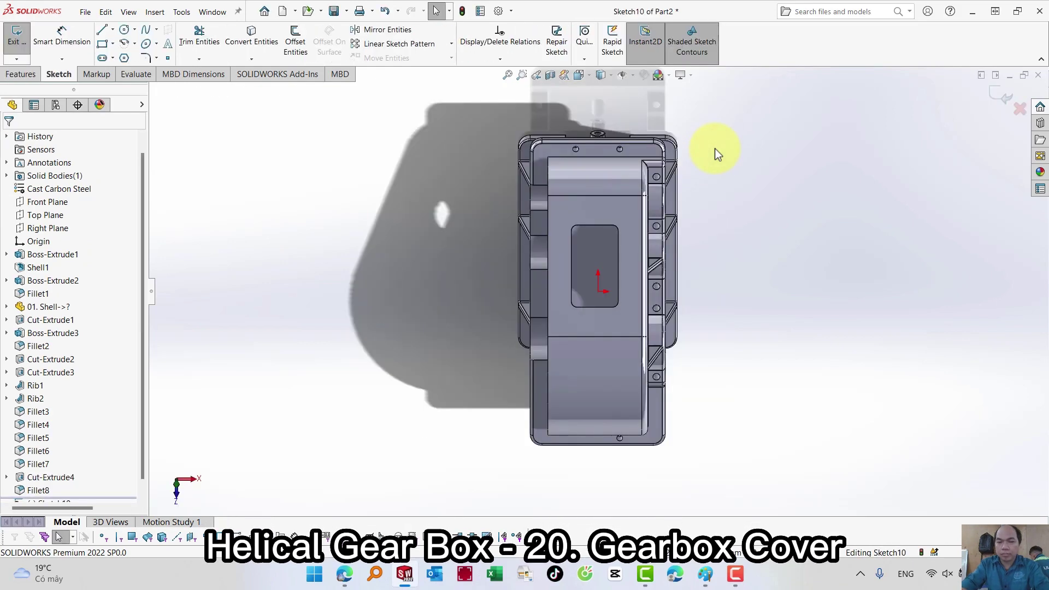
Step: Convert all straight and rounded edges of the top window opening into sketch entities
{"action": "scroll", "coordinate": [650, 259], "scroll_direction": "down", "scroll_amount": 4}
{"action": "key", "text": "s"}
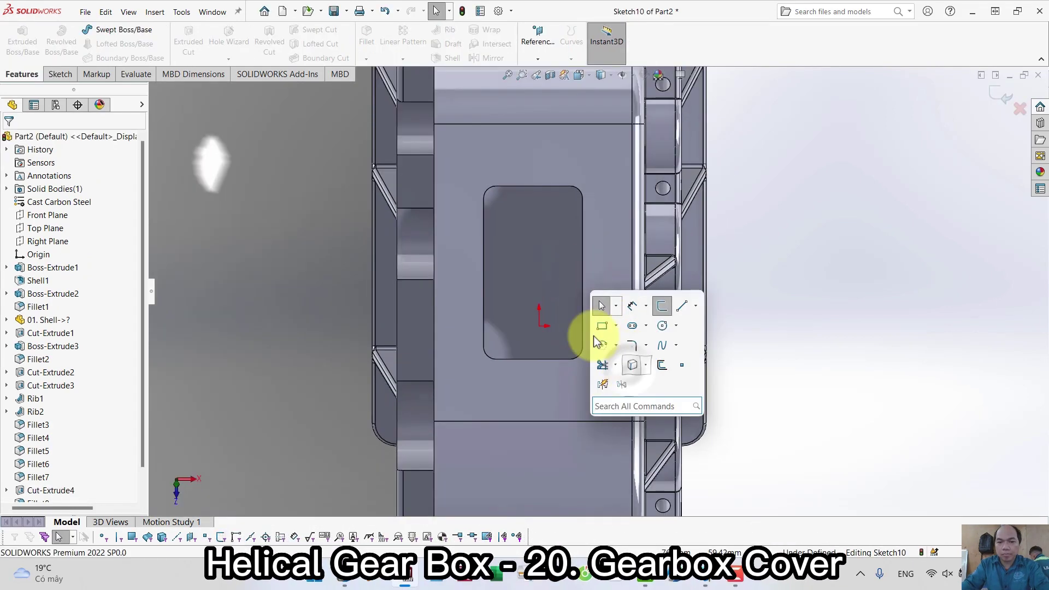
{"action": "left_click", "coordinate": [632, 365]}
{"action": "left_click", "coordinate": [484, 230]}
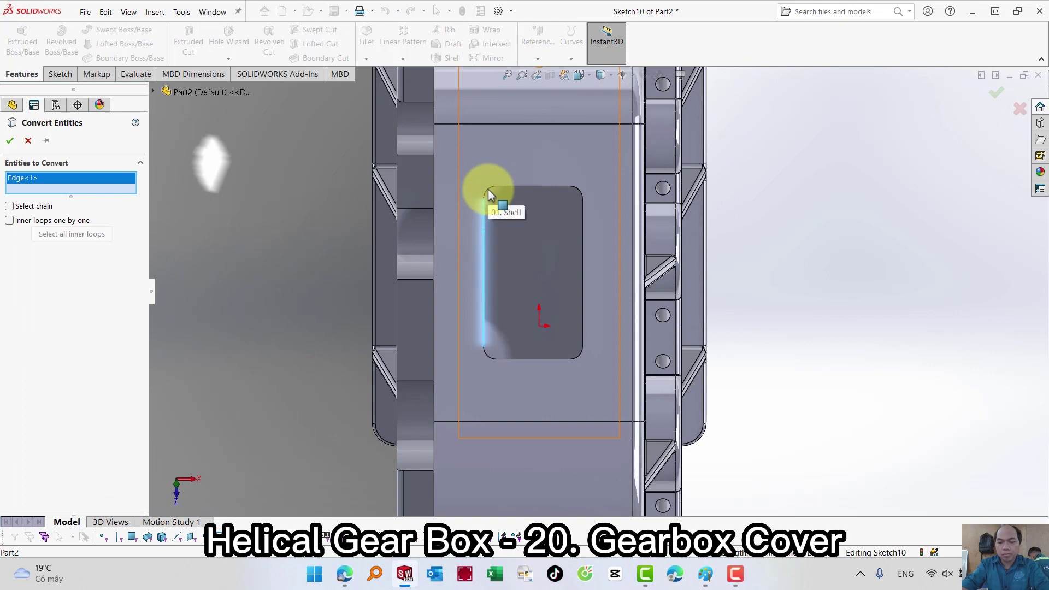
{"action": "left_click", "coordinate": [490, 192]}
{"action": "left_click", "coordinate": [544, 187]}
{"action": "left_click", "coordinate": [579, 197]}
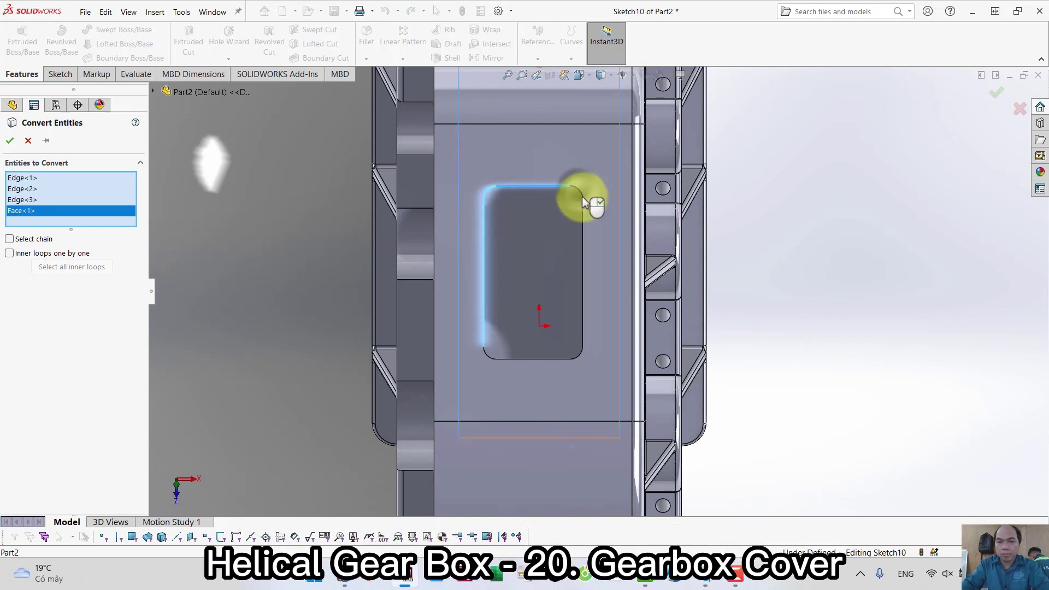
{"action": "left_click", "coordinate": [578, 197]}
{"action": "left_click", "coordinate": [583, 222]}
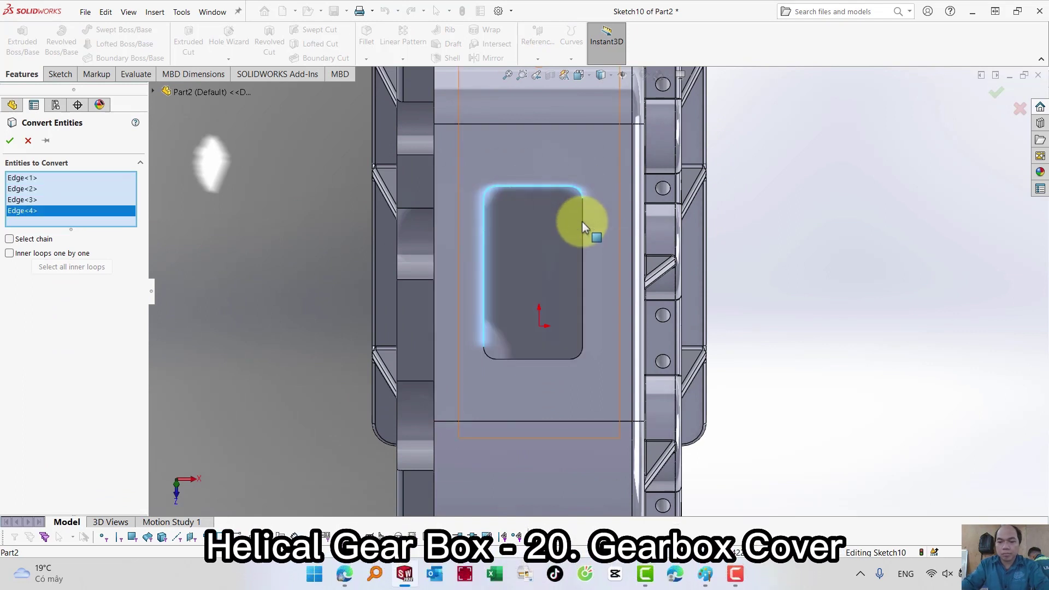
{"action": "left_click", "coordinate": [582, 224]}
{"action": "left_click", "coordinate": [583, 227]}
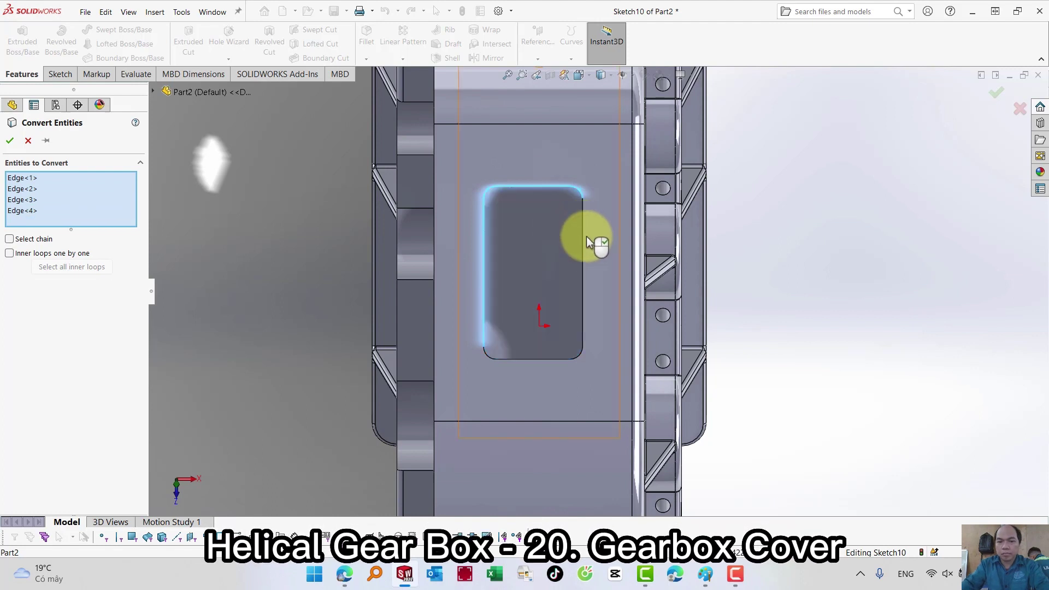
{"action": "left_click", "coordinate": [584, 242]}
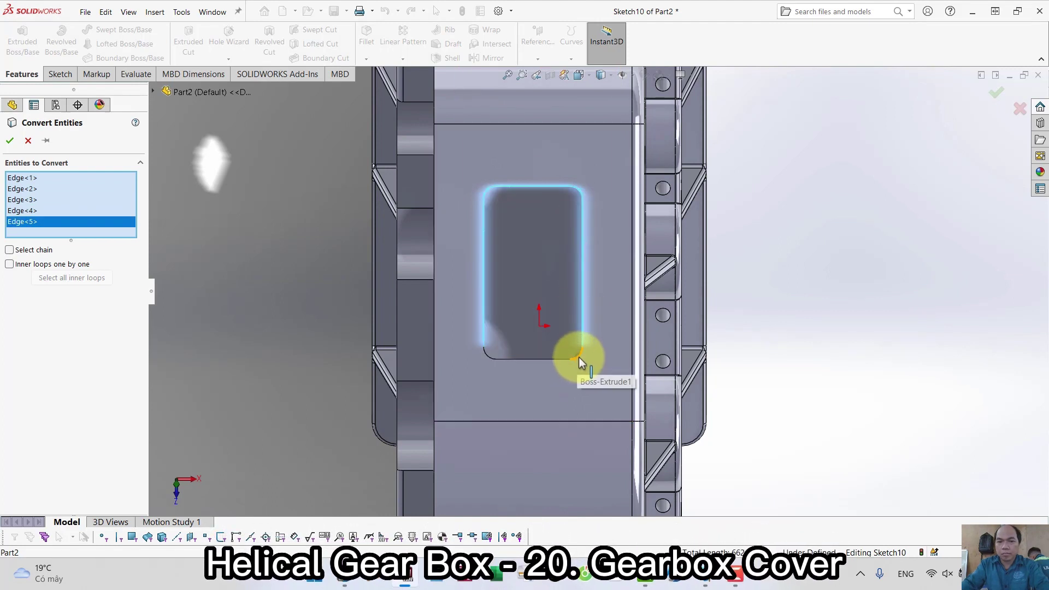
{"action": "left_click", "coordinate": [579, 357]}
{"action": "left_click", "coordinate": [551, 359]}
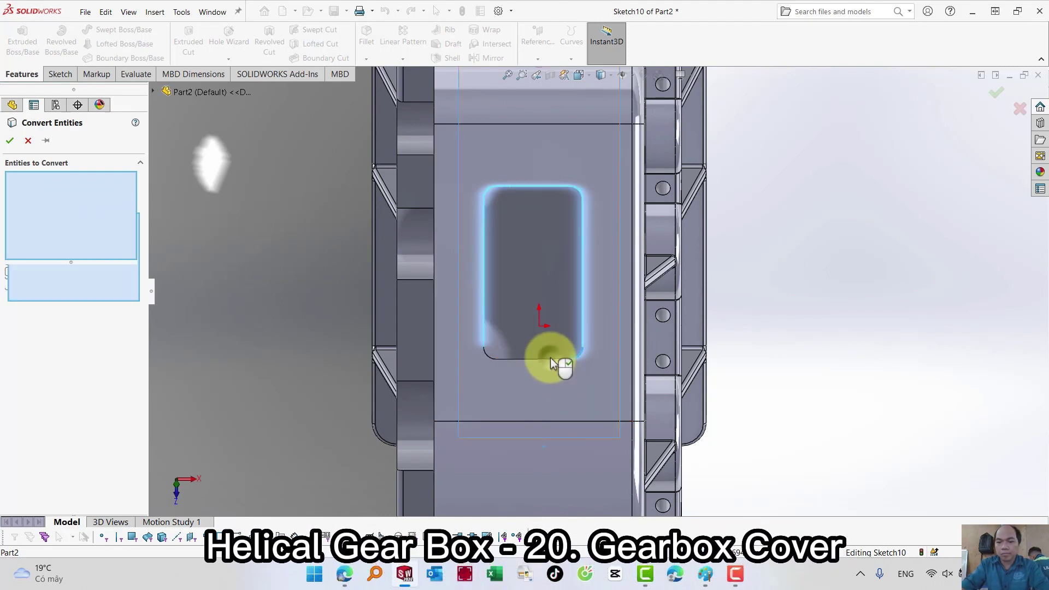
{"action": "left_click", "coordinate": [527, 332]}
{"action": "left_click", "coordinate": [487, 357]}
{"action": "key", "text": "Return"}
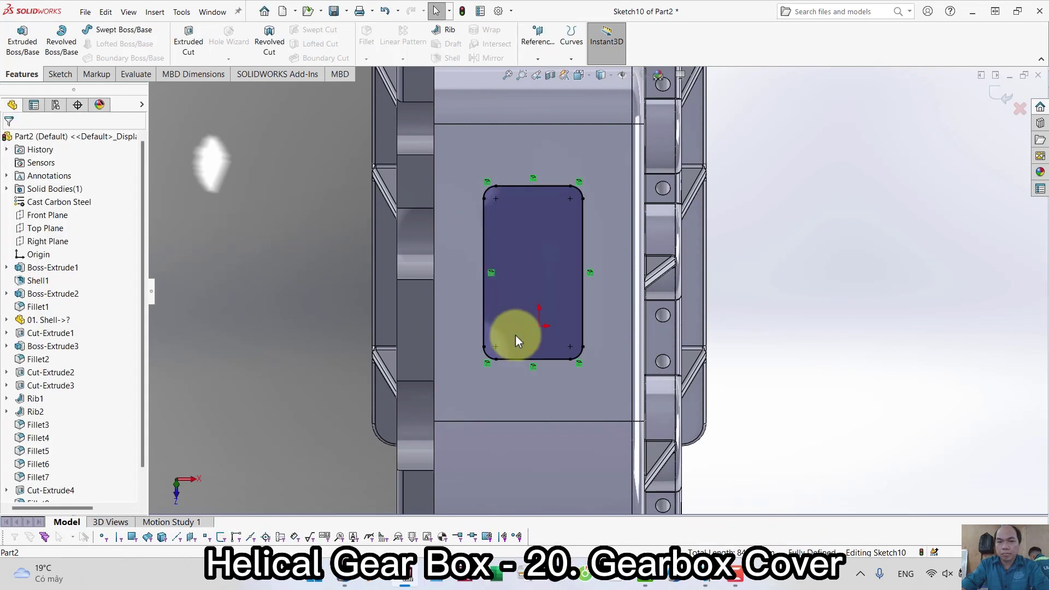
Step: Offset the converted window outline 20 mm outward and exit the sketch
{"action": "key", "text": "s"}
{"action": "left_click", "coordinate": [629, 354]}
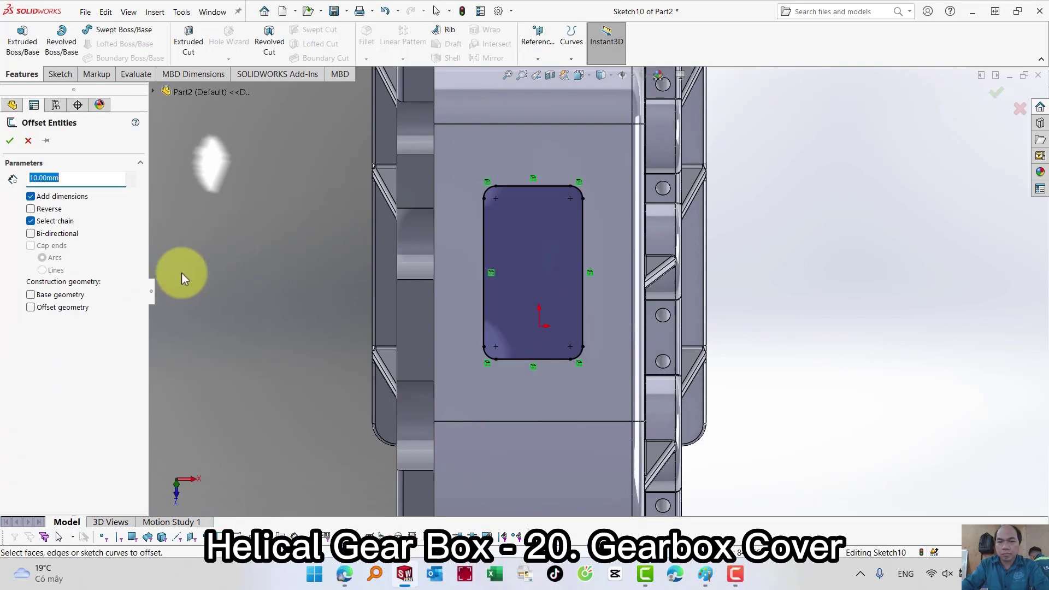
{"action": "left_click", "coordinate": [483, 288]}
{"action": "key", "text": "Return"}
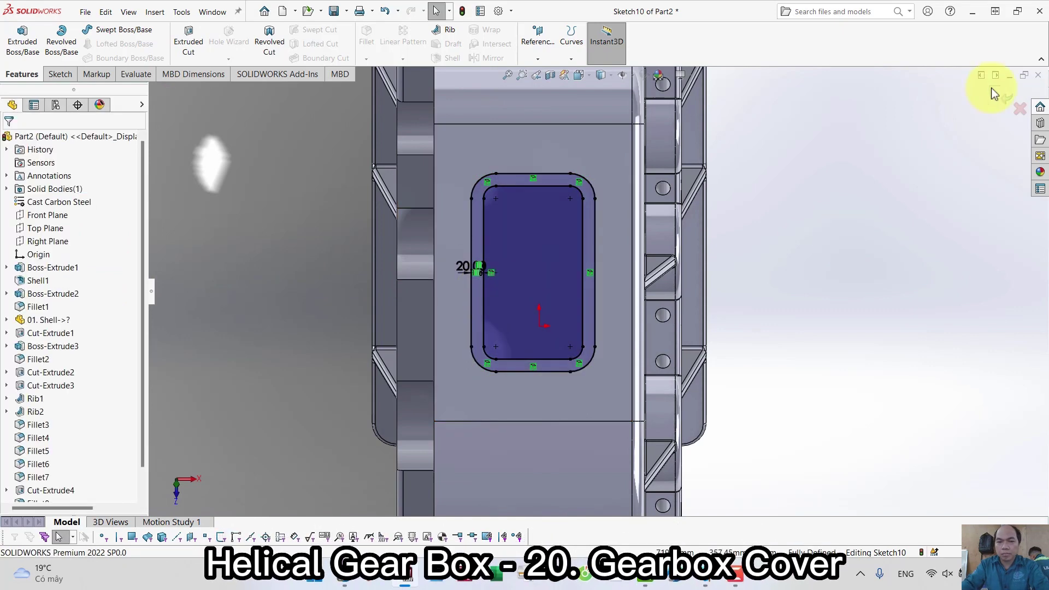
{"action": "left_click", "coordinate": [999, 101]}
Step: Extrude the frame profile around the window opening 5 mm upward as a boss
{"action": "right_click_drag", "start_coordinate": [773, 239], "coordinate": [818, 163]}
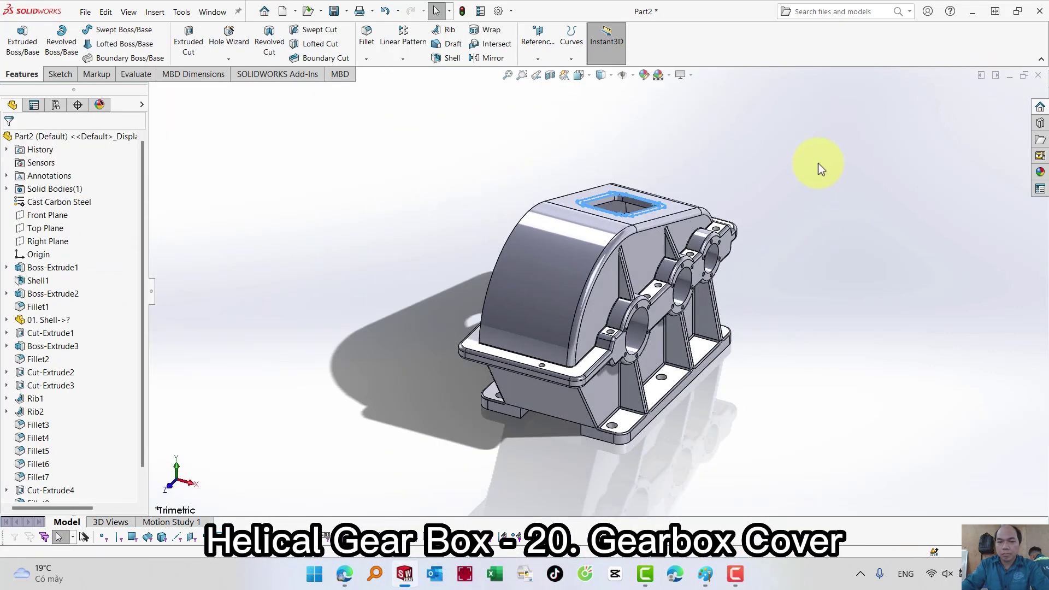
{"action": "key", "text": "s"}
{"action": "left_click", "coordinate": [865, 187]}
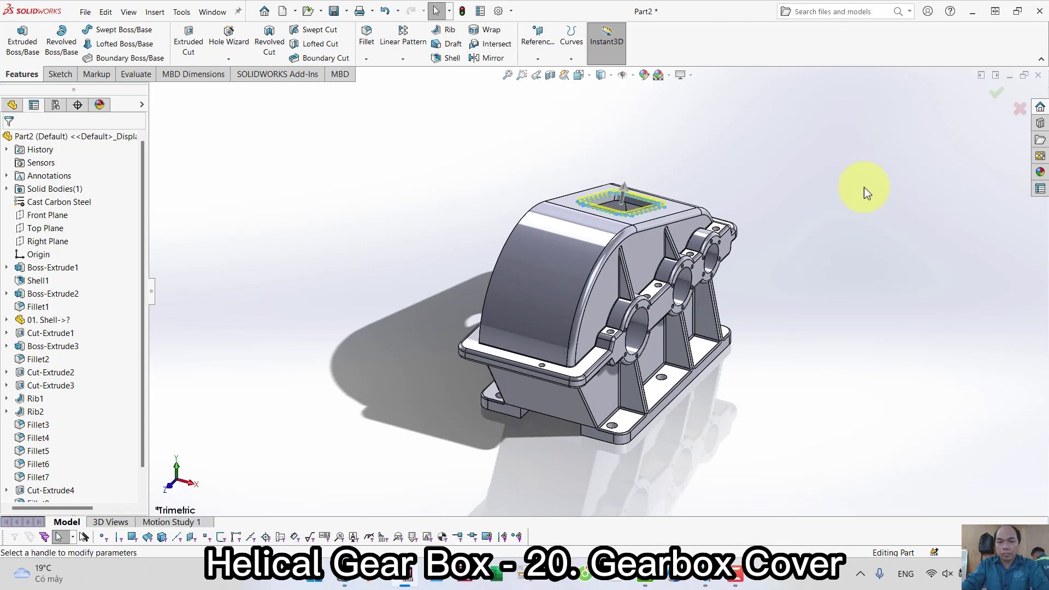
{"action": "type", "text": "5.00mm"}
{"action": "key", "text": "Return"}
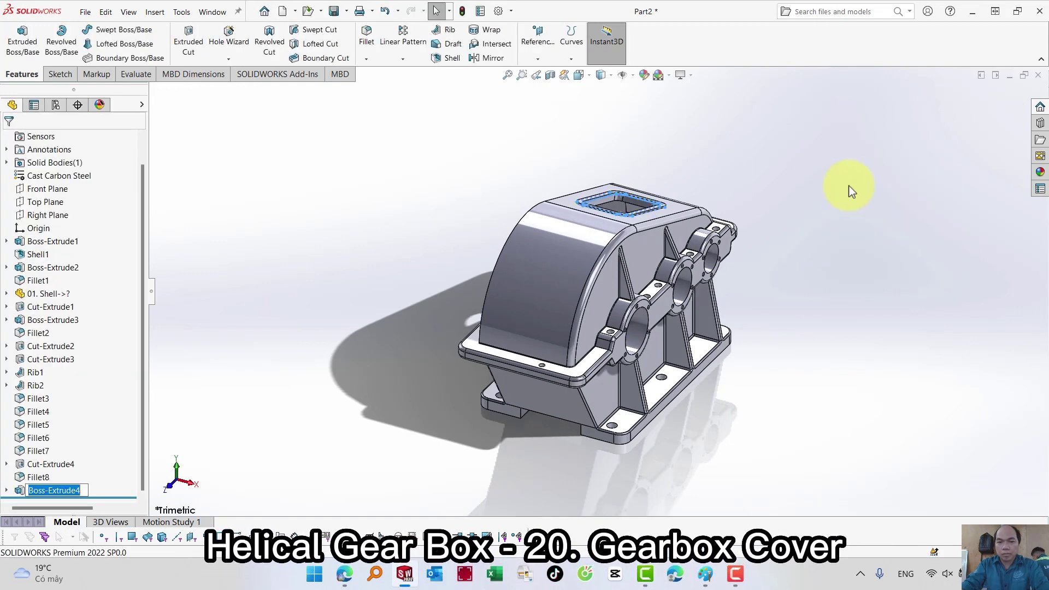
Step: Start a sketch on the Top Plane and draw a vertical construction line about 244 mm long from the front flange edge's midpoint
{"action": "scroll", "coordinate": [672, 224], "scroll_direction": "down", "scroll_amount": 2}
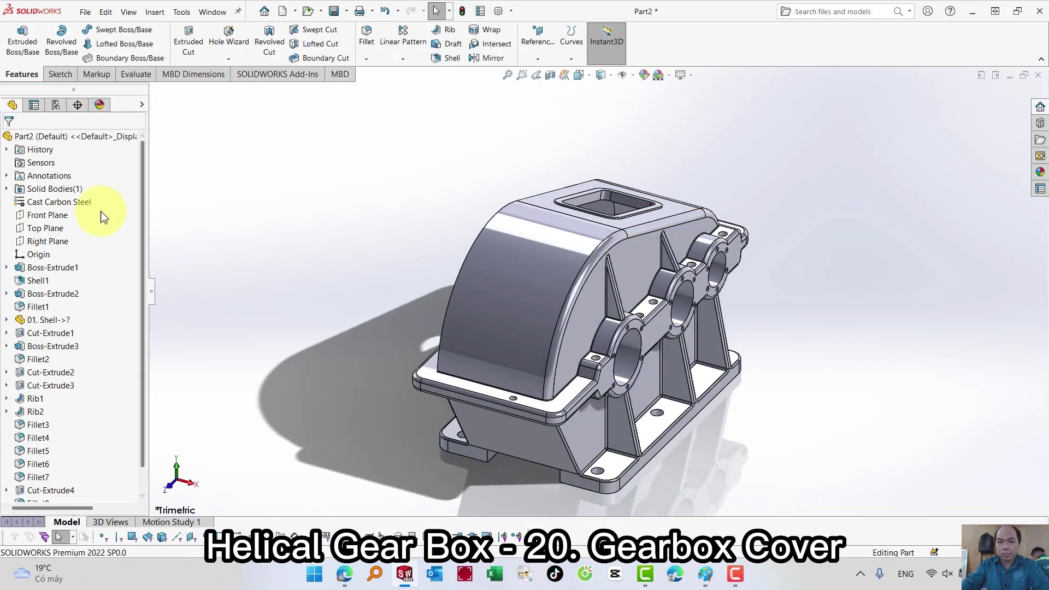
{"action": "left_click", "coordinate": [64, 228]}
{"action": "left_click", "coordinate": [67, 214]}
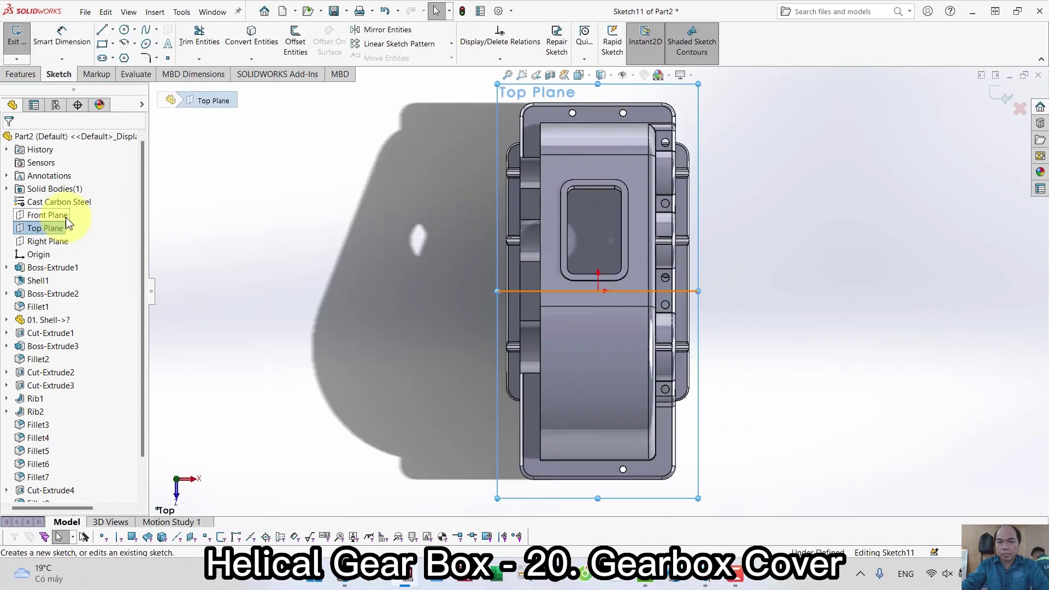
{"action": "key", "text": "s"}
{"action": "left_click", "coordinate": [208, 240]}
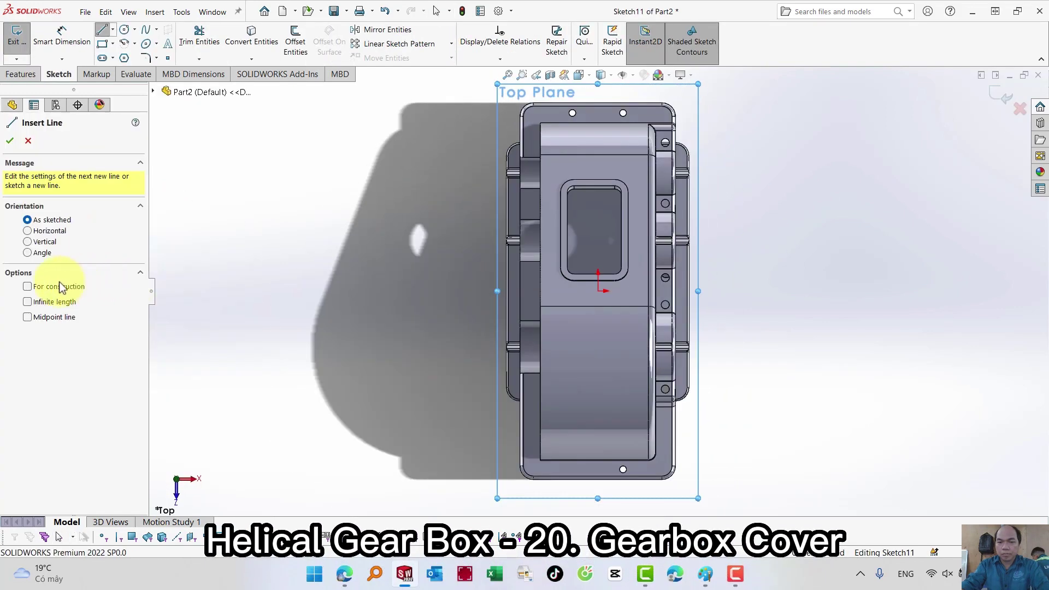
{"action": "left_click", "coordinate": [27, 286]}
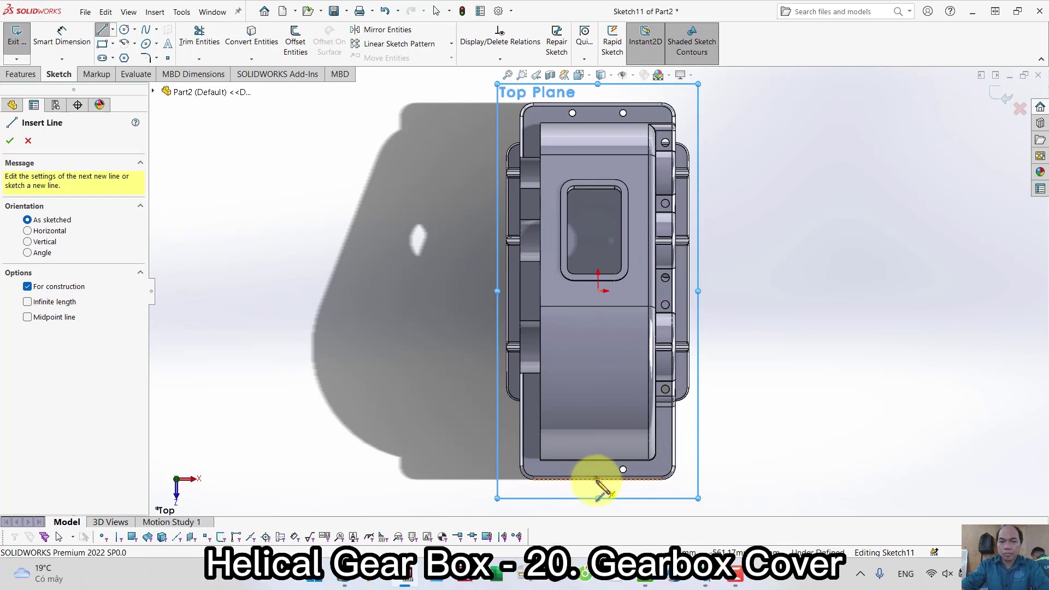
{"action": "left_click_drag", "start_coordinate": [597, 480], "coordinate": [599, 292]}
Step: Draw a circle centred on the construction line's inner end and set its diameter to 80 mm
{"action": "key", "text": "s"}
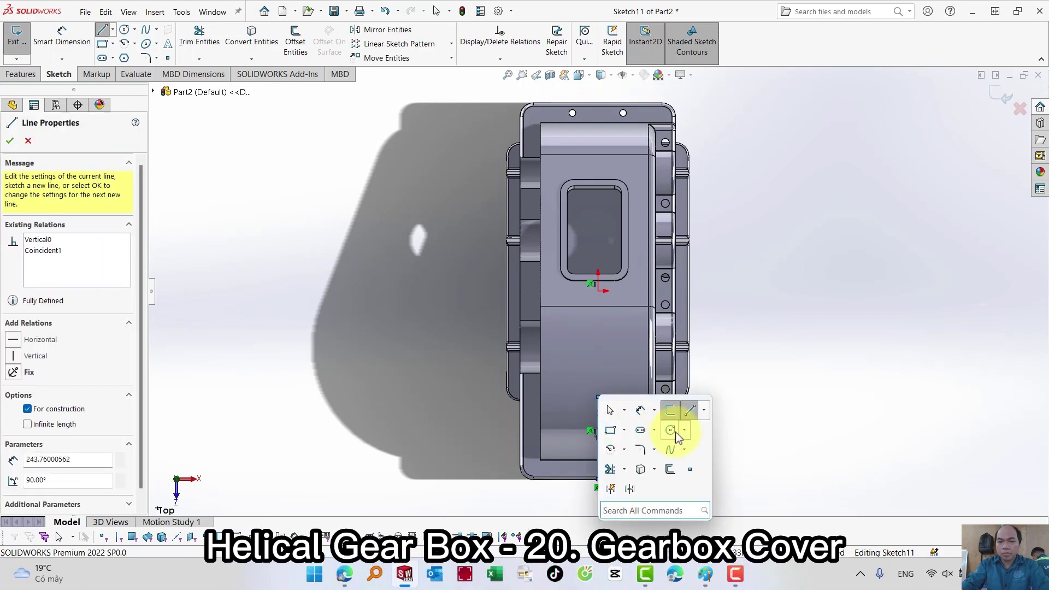
{"action": "left_click", "coordinate": [671, 430]}
{"action": "left_click", "coordinate": [598, 397]}
{"action": "left_click", "coordinate": [611, 410]}
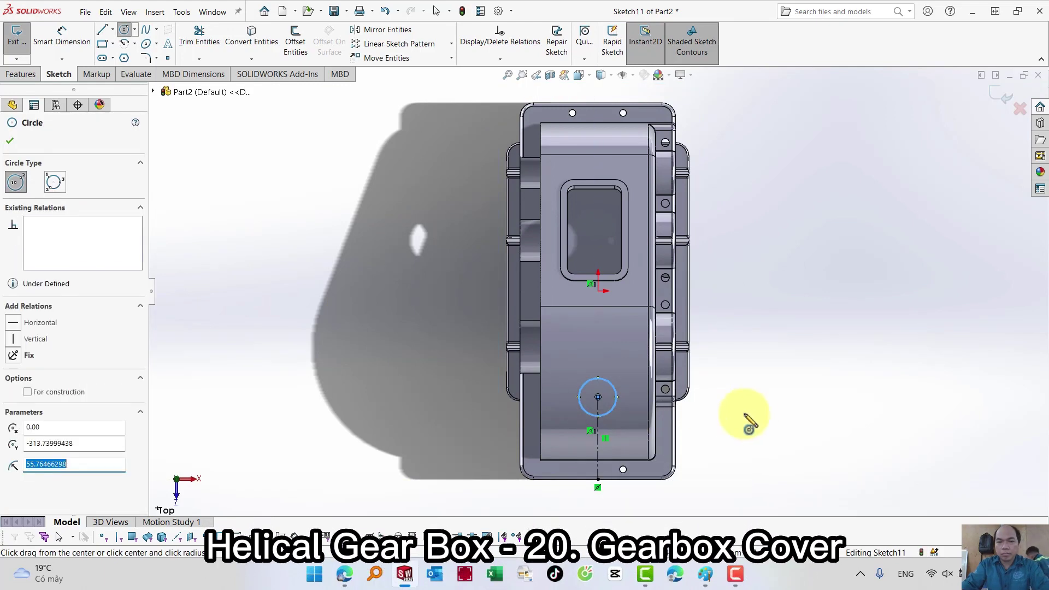
{"action": "key", "text": "s"}
{"action": "left_click", "coordinate": [820, 437]}
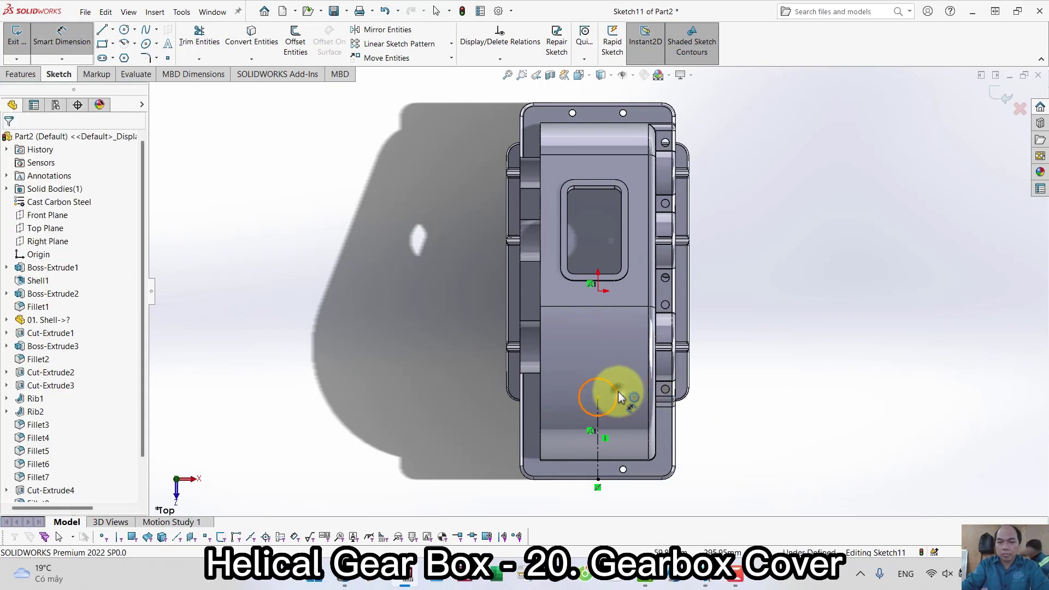
{"action": "left_click", "coordinate": [618, 391]}
{"action": "left_click", "coordinate": [823, 403]}
{"action": "type", "text": "80"}
{"action": "key", "text": "Return"}
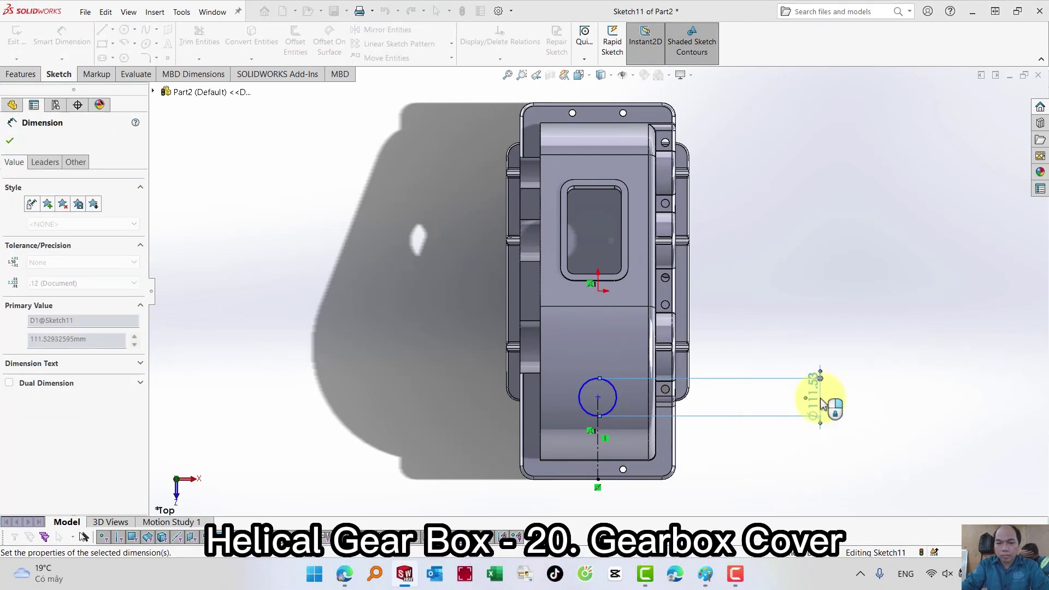
Step: Set the construction line's length to 120 mm and exit the sketch
{"action": "left_click", "coordinate": [599, 438]}
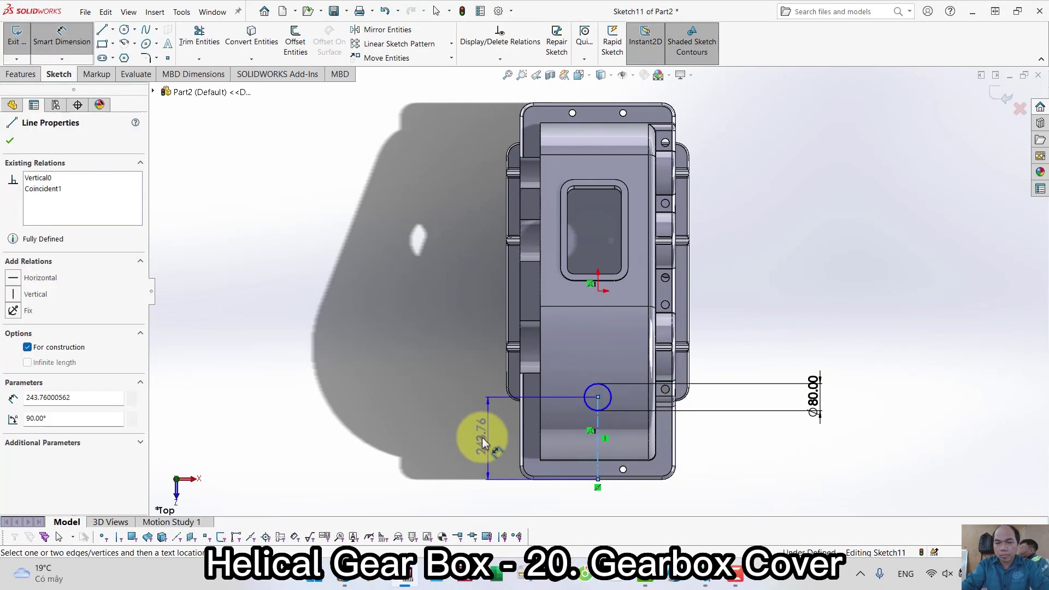
{"action": "left_click", "coordinate": [480, 440]}
{"action": "left_click", "coordinate": [480, 442]}
{"action": "type", "text": "120"}
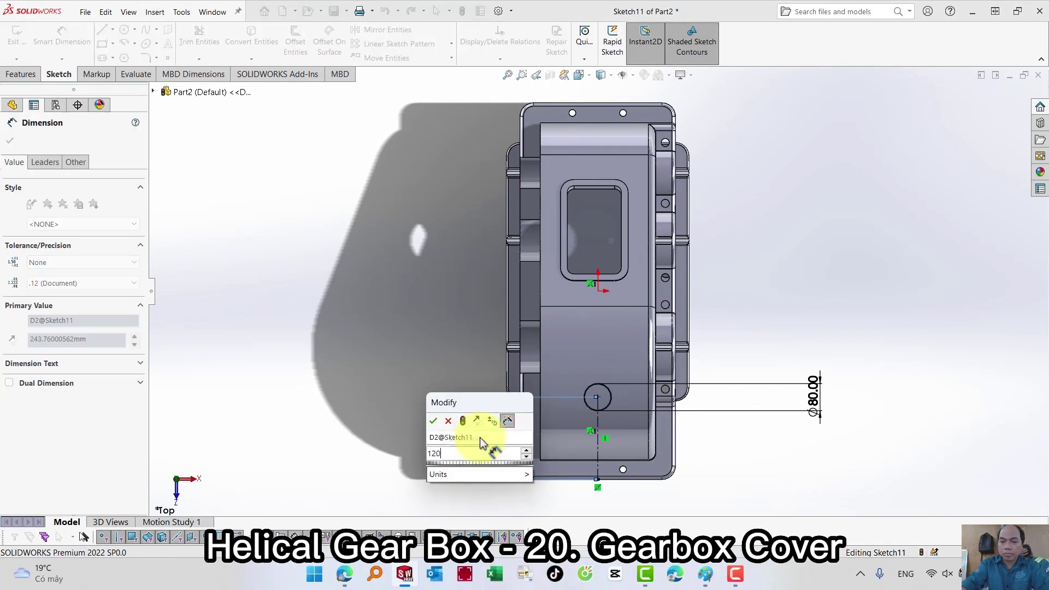
{"action": "key", "text": "Return"}
{"action": "right_click_drag", "start_coordinate": [800, 319], "coordinate": [823, 253]}
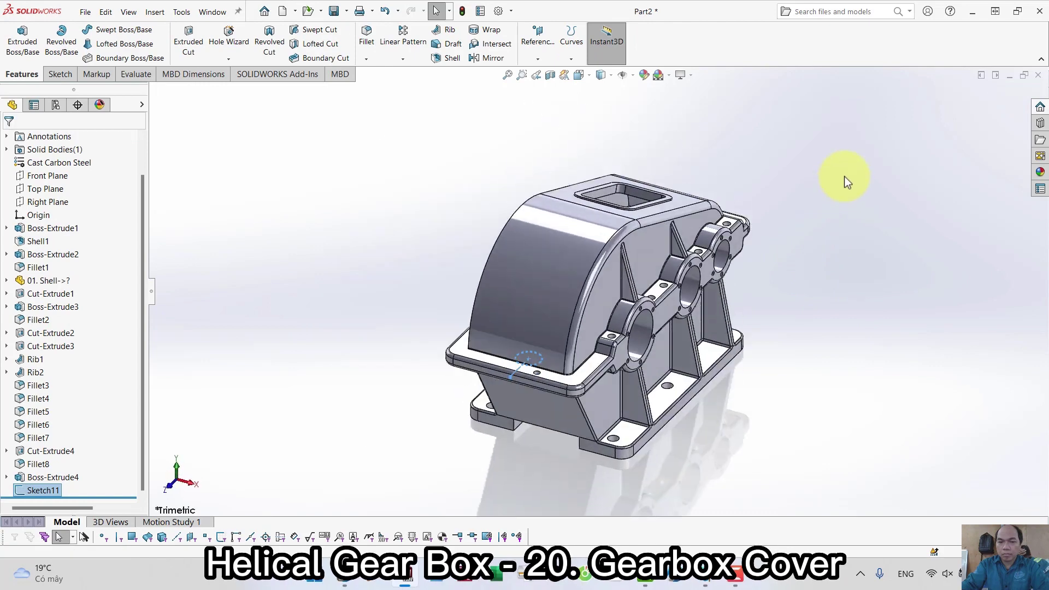
Step: Extrude the circle as a boss from a 280 mm offset, with the direction reversed and ending Up To Next
{"action": "key", "text": "s"}
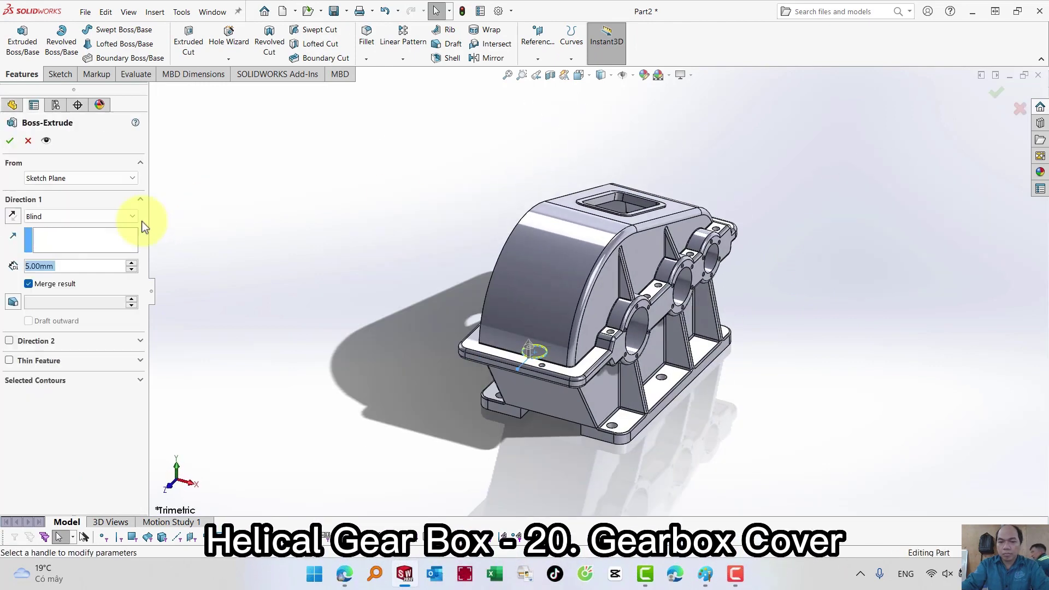
{"action": "left_click", "coordinate": [65, 181]}
{"action": "left_click", "coordinate": [50, 218]}
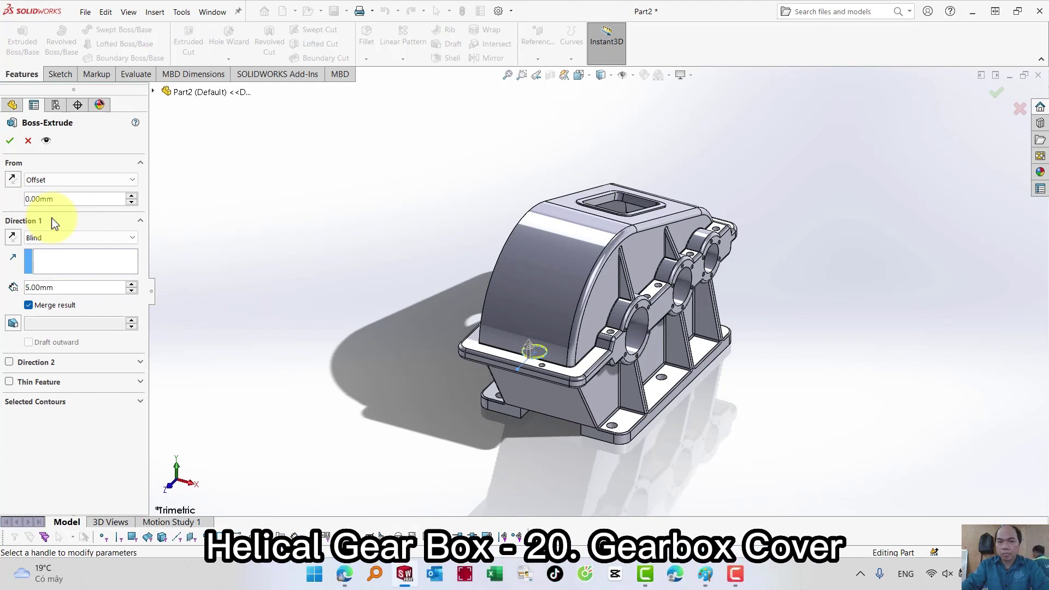
{"action": "type", "text": "280"}
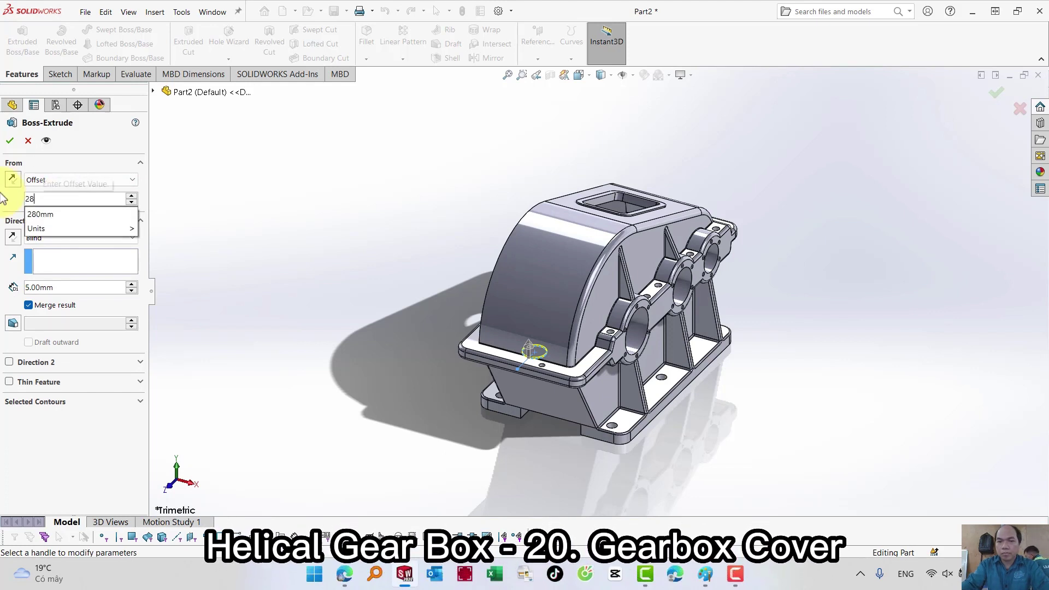
{"action": "key", "text": "Return"}
{"action": "left_click", "coordinate": [13, 238]}
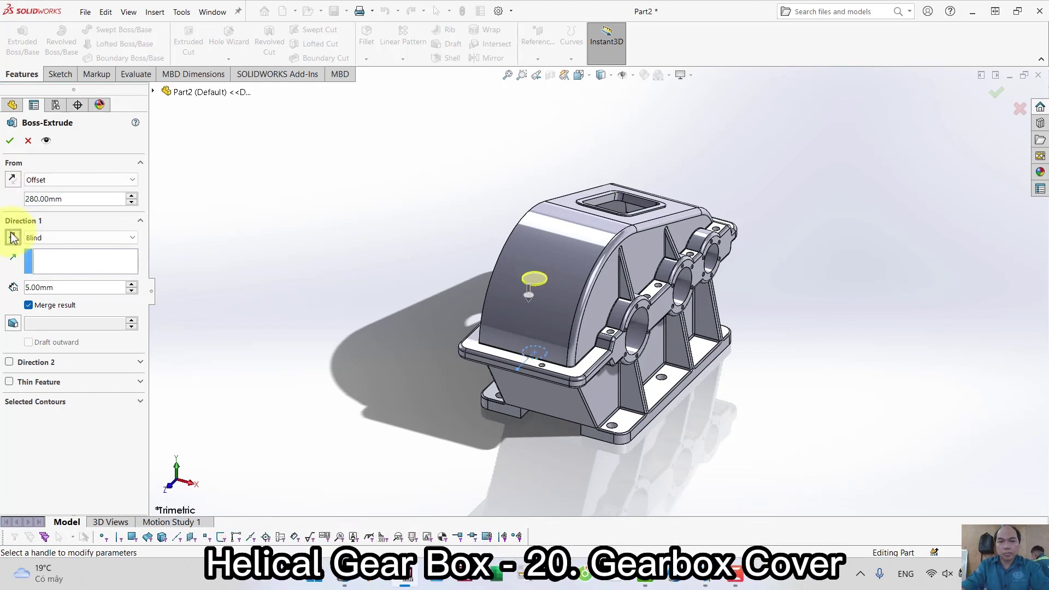
{"action": "left_click", "coordinate": [42, 244]}
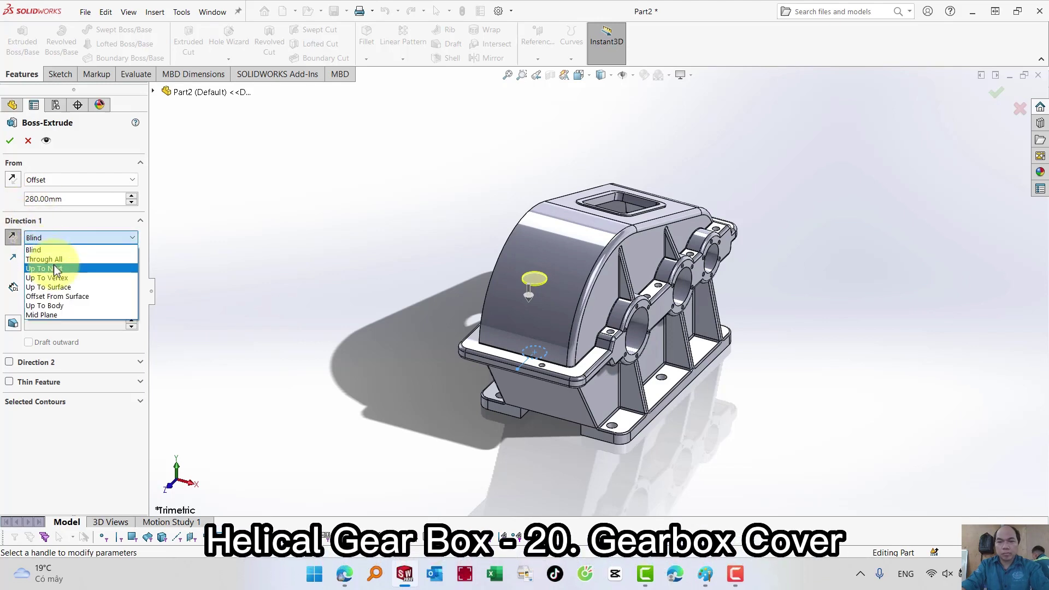
{"action": "left_click", "coordinate": [55, 270]}
{"action": "key", "text": "Return"}
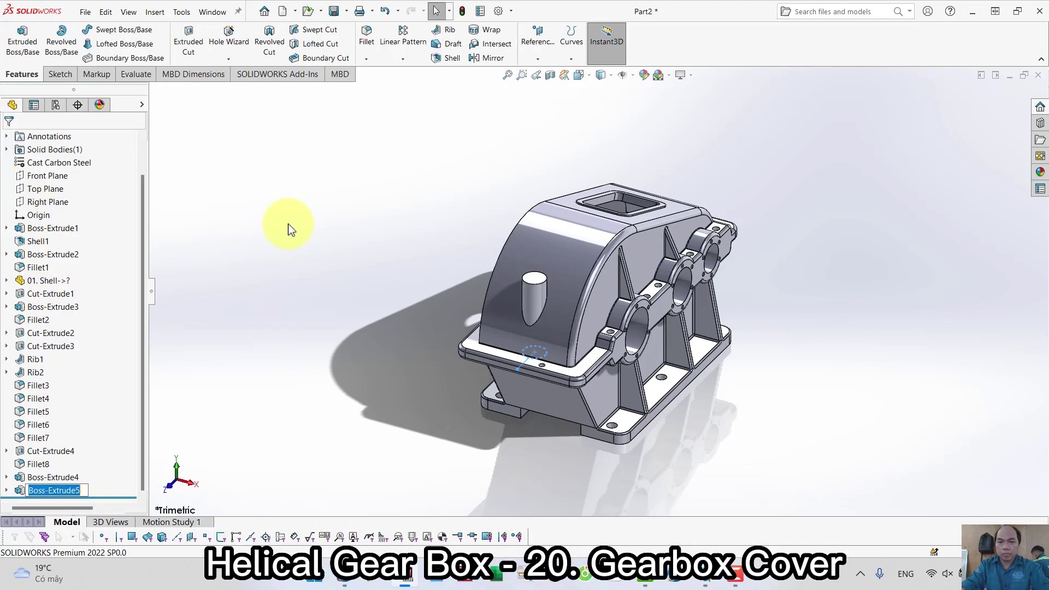
Step: Start a sketch on the Top Plane and draw a vertical construction line about 126 mm long from the rear flange edge's midpoint
{"action": "left_click", "coordinate": [42, 229]}
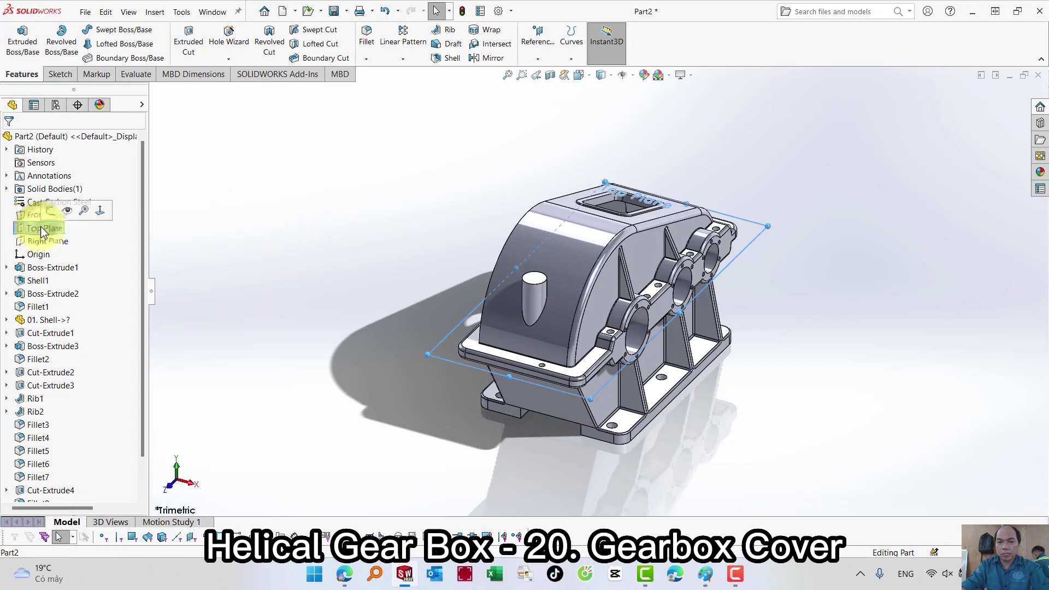
{"action": "left_click", "coordinate": [51, 211]}
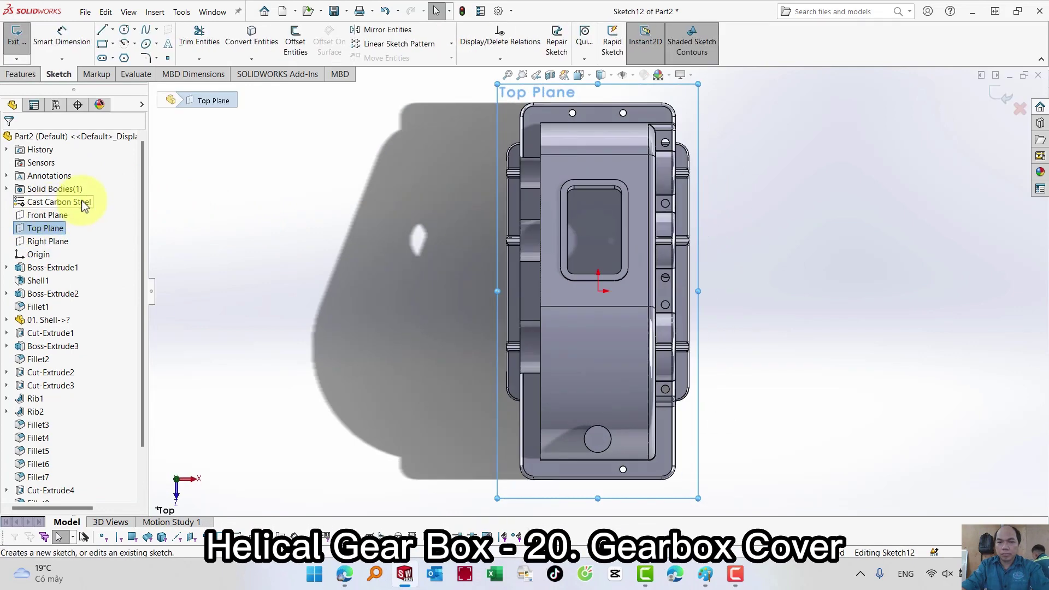
{"action": "key", "text": "s"}
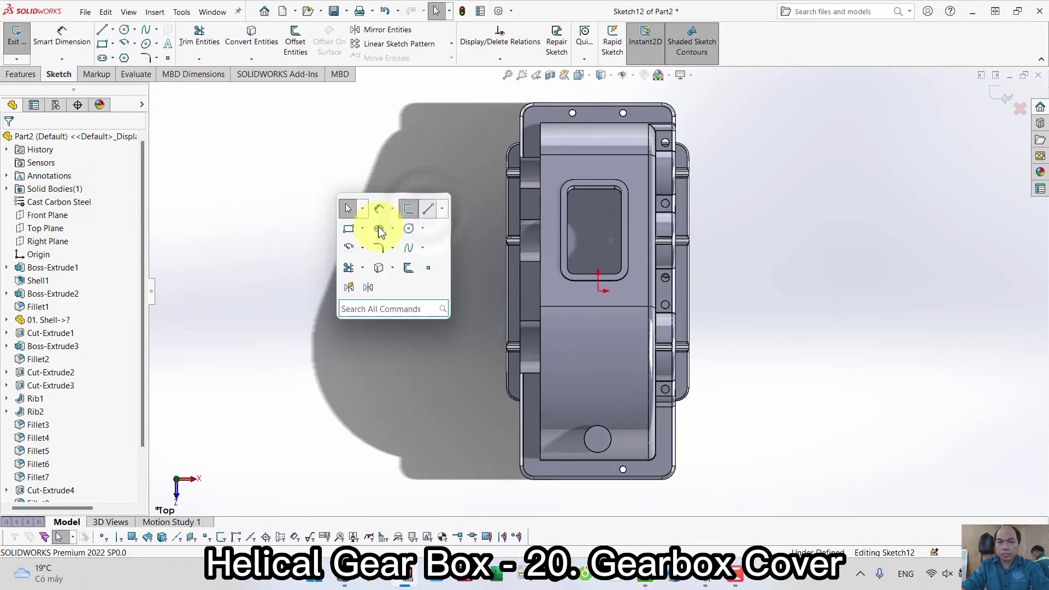
{"action": "key", "text": "l"}
{"action": "left_click", "coordinate": [53, 289]}
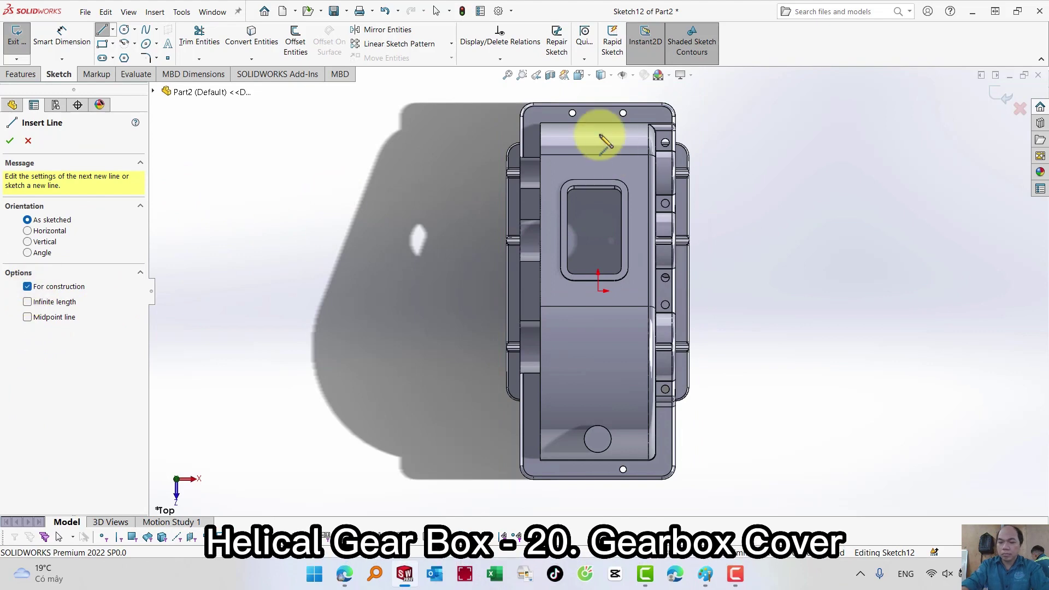
{"action": "left_click", "coordinate": [598, 103]}
Step: Draw a circle centred on the rear construction line's inner end and set its diameter to 80 mm
{"action": "key", "text": "s"}
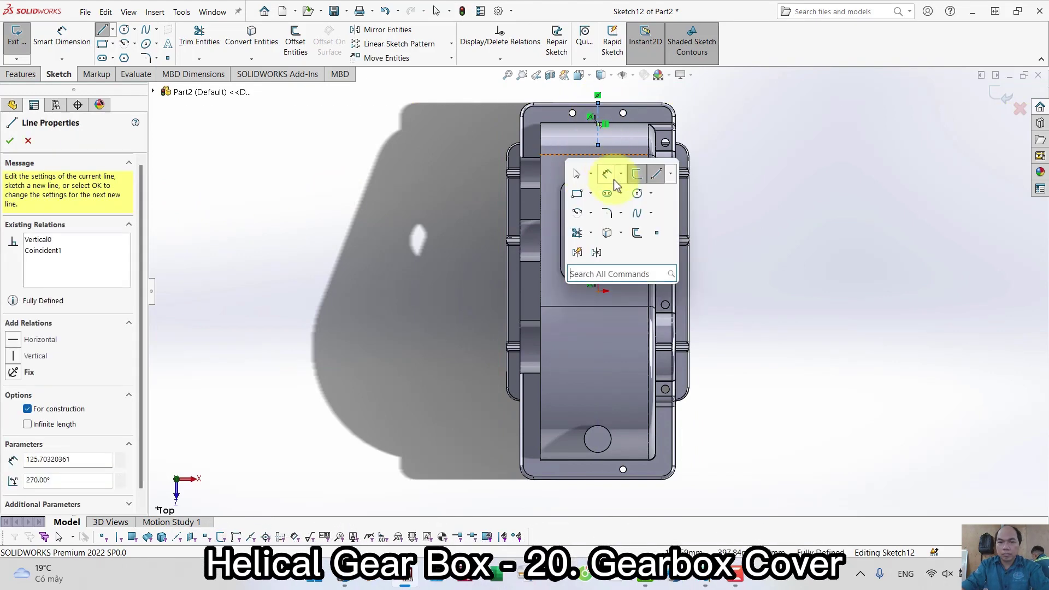
{"action": "left_click", "coordinate": [605, 176]}
{"action": "left_click", "coordinate": [598, 145]}
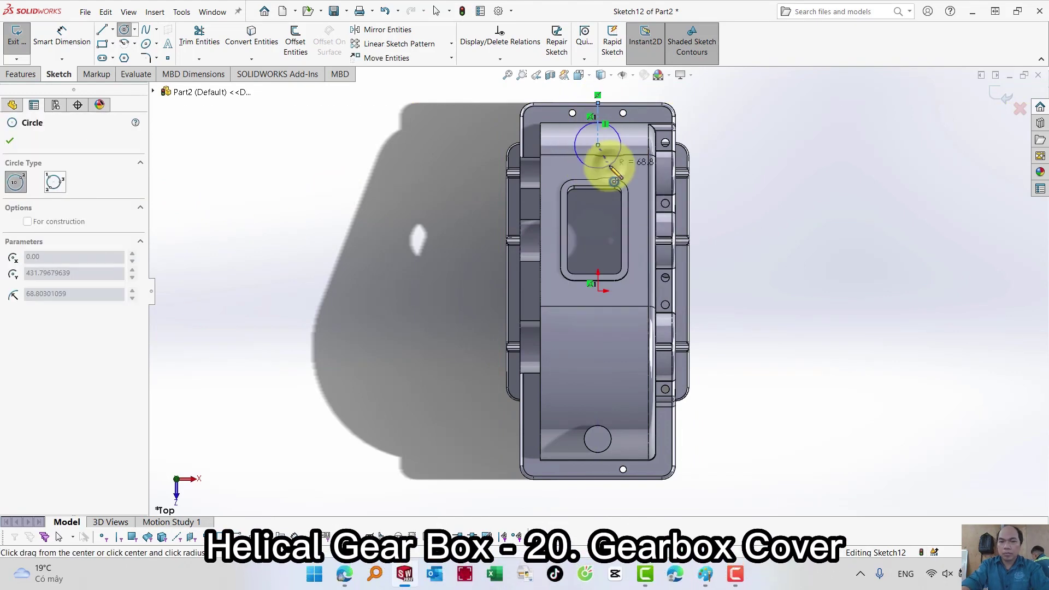
{"action": "left_click", "coordinate": [613, 164]}
{"action": "key", "text": "s"}
{"action": "left_click", "coordinate": [780, 220]}
{"action": "left_click", "coordinate": [615, 160]}
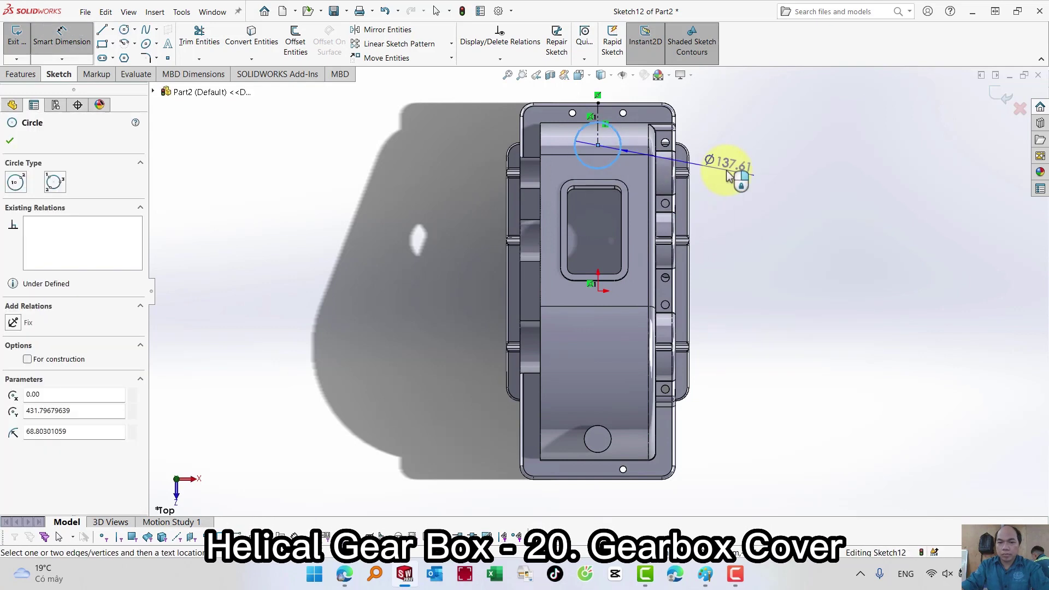
{"action": "left_click", "coordinate": [735, 167]}
{"action": "type", "text": "80"}
{"action": "key", "text": "Return"}
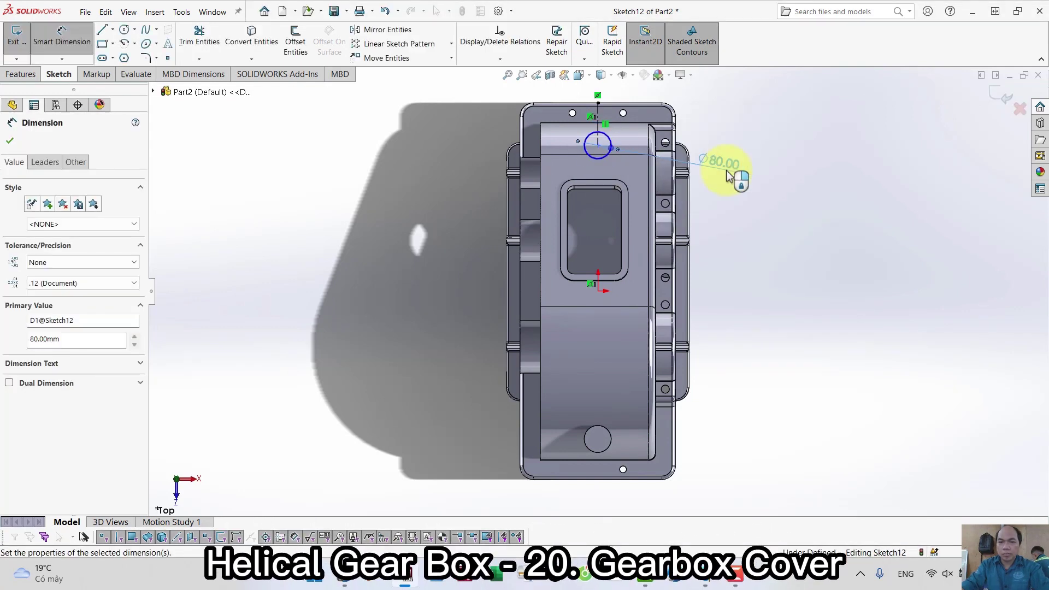
Step: Set the rear construction line's length to 120 mm and exit the sketch
{"action": "left_click", "coordinate": [599, 126]}
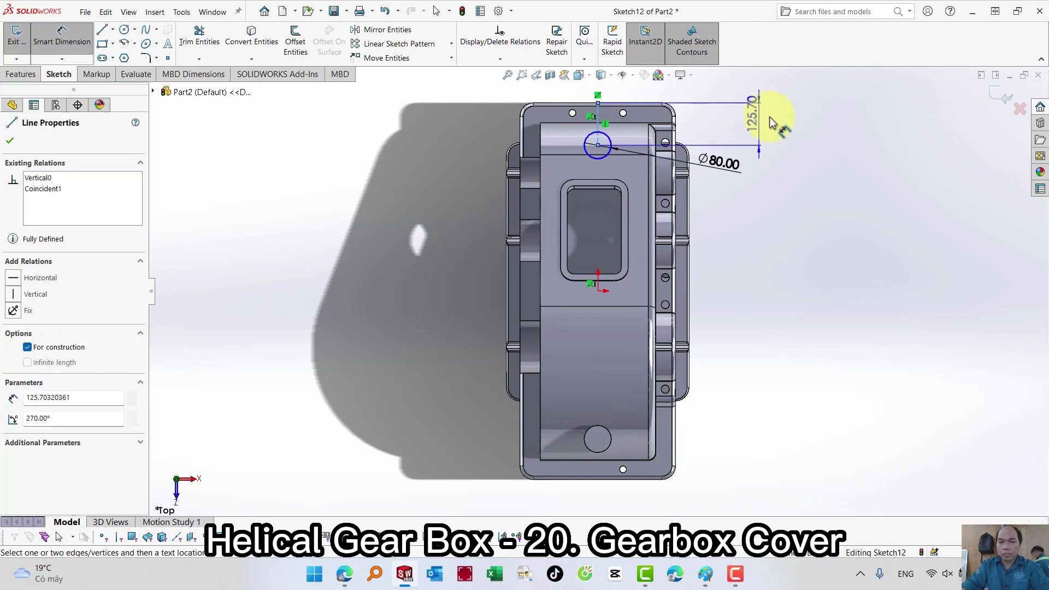
{"action": "left_click", "coordinate": [787, 123]}
{"action": "type", "text": "120"}
{"action": "key", "text": "Return"}
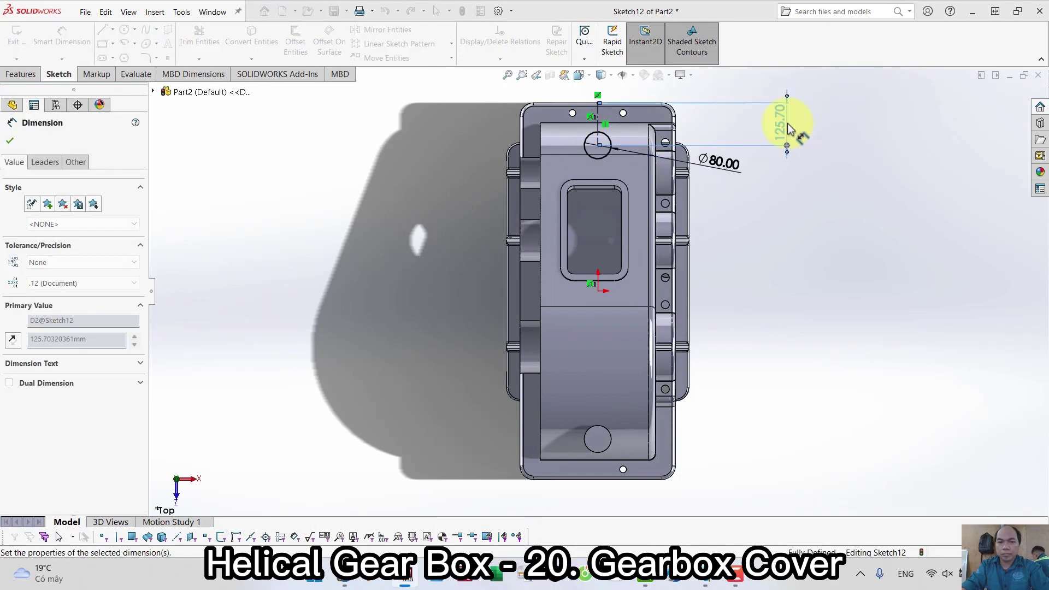
{"action": "key", "text": "Escape"}
{"action": "key", "text": "s"}
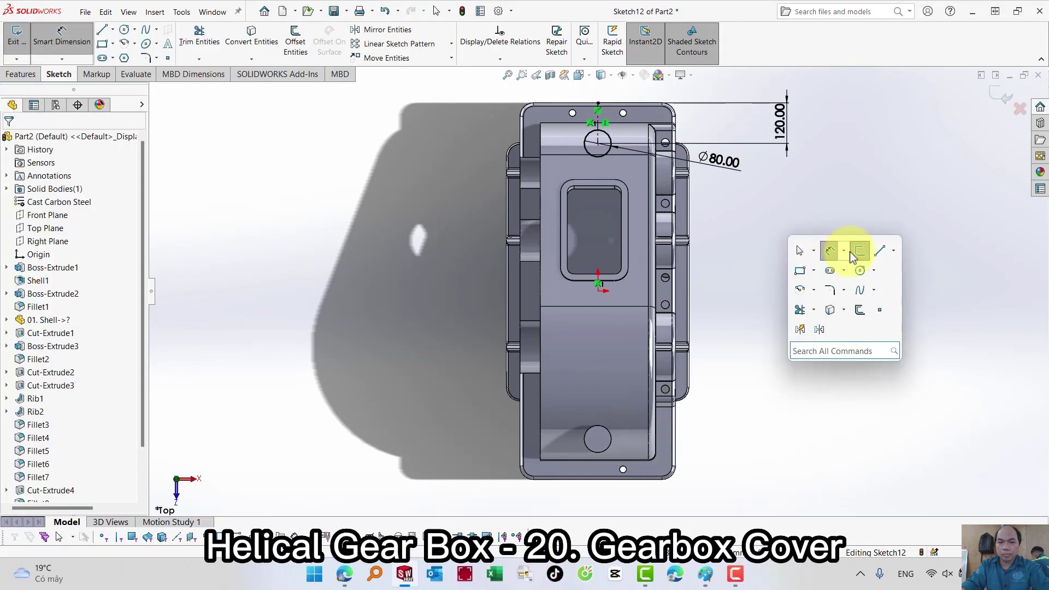
{"action": "left_click", "coordinate": [829, 251]}
{"action": "right_click_drag", "start_coordinate": [768, 260], "coordinate": [797, 216]}
Step: Extrude the rear circle as a boss from a 180 mm offset, with the direction reversed and ending Up To Next
{"action": "key", "text": "s"}
{"action": "left_click", "coordinate": [844, 230]}
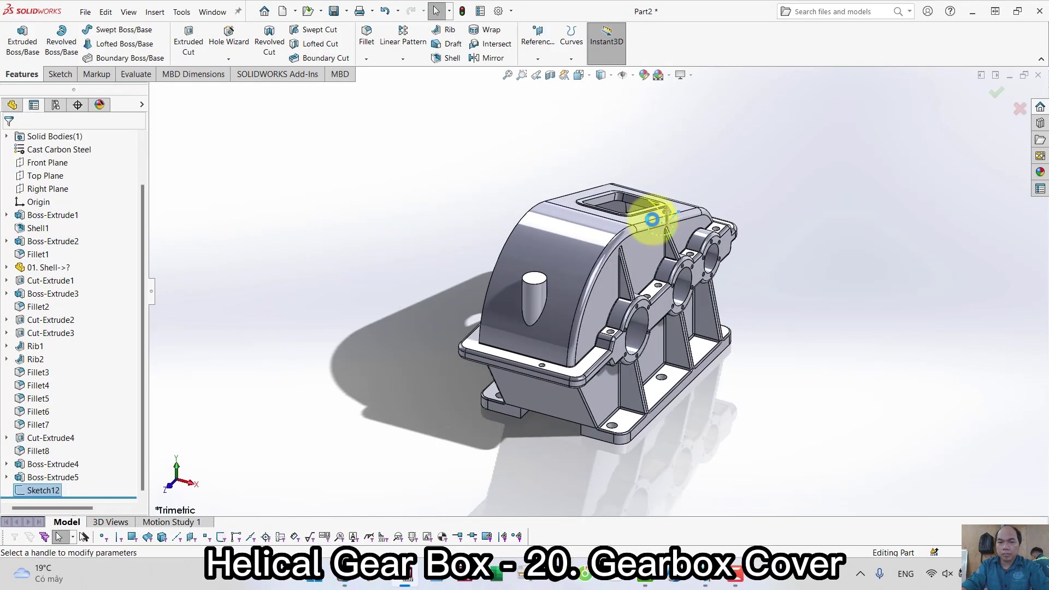
{"action": "left_click", "coordinate": [68, 178]}
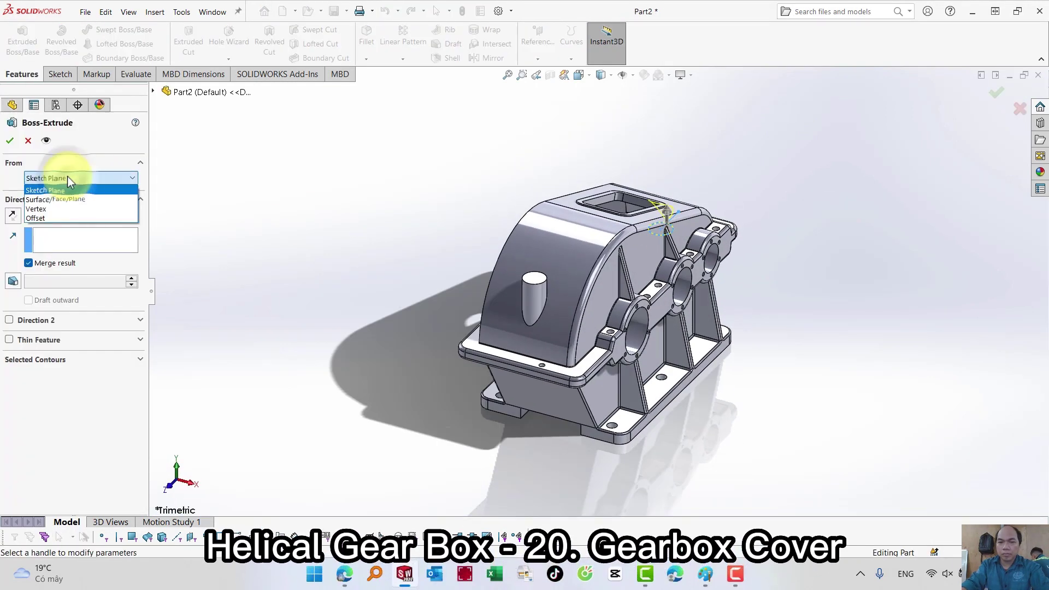
{"action": "left_click", "coordinate": [47, 216]}
{"action": "left_click_drag", "start_coordinate": [78, 201], "coordinate": [2, 199]}
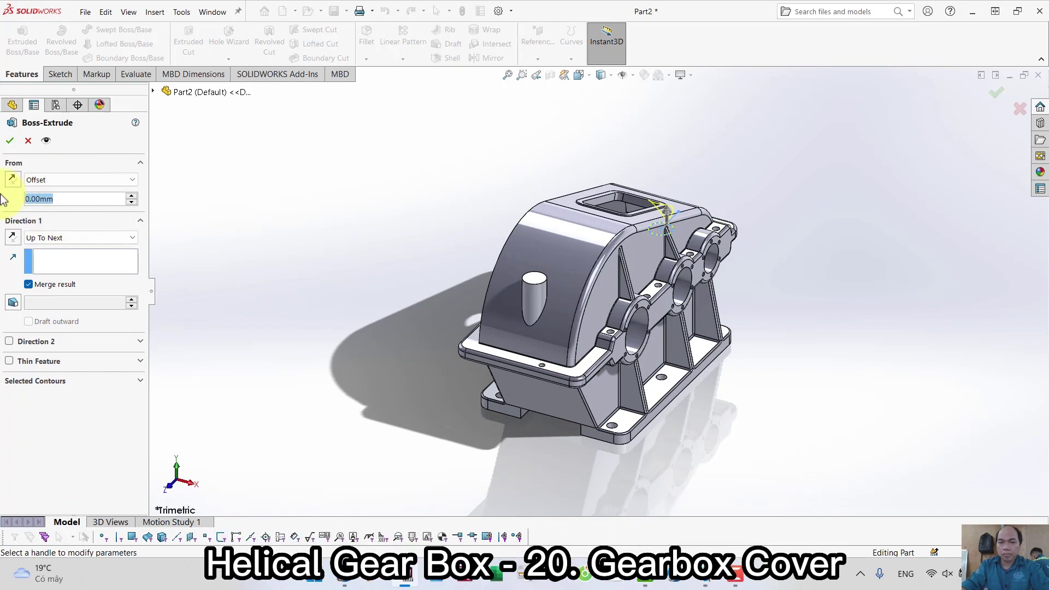
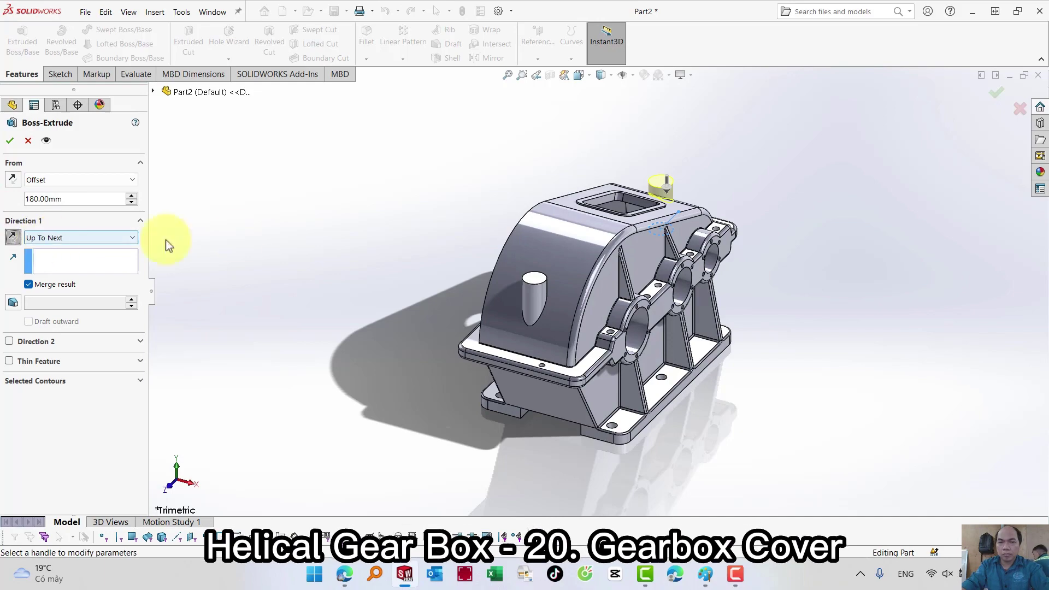
{"action": "middle_click_drag", "start_coordinate": [510, 175], "coordinate": [484, 190]}
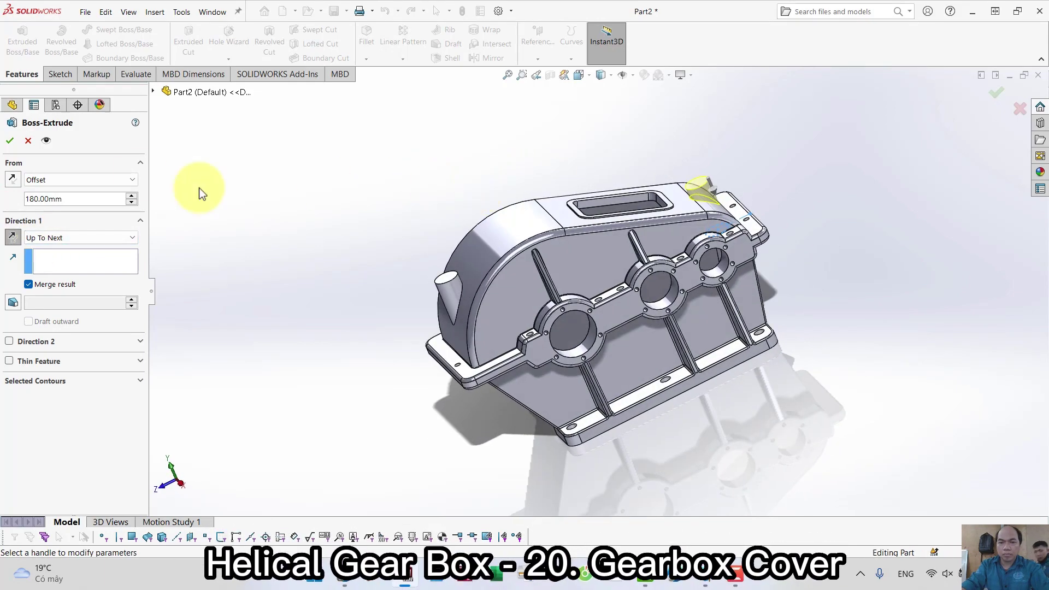
{"action": "key", "text": "Return"}
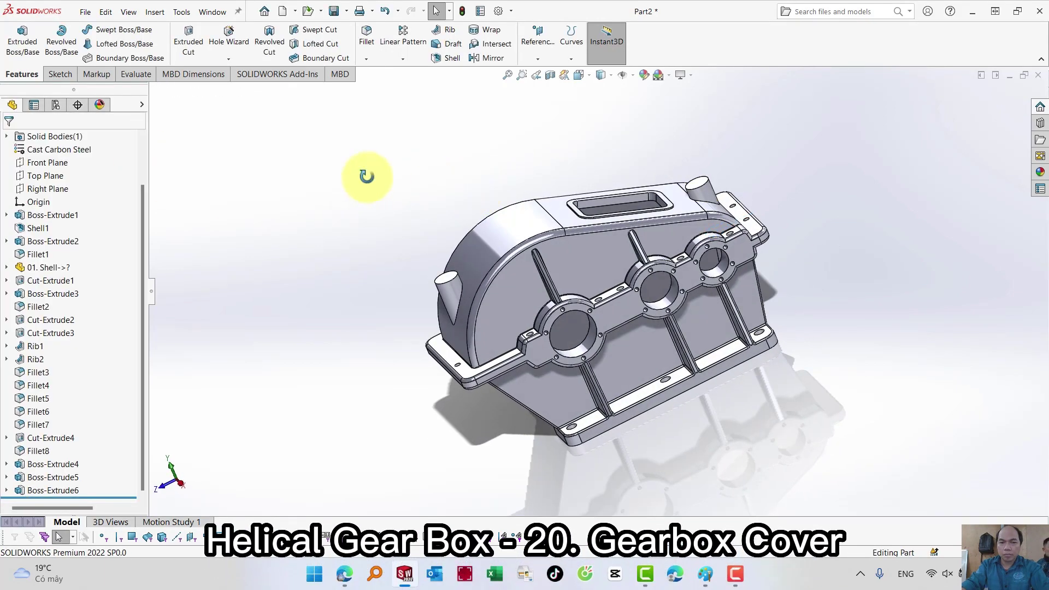
Step: Fillet the edges where the two cylindrical bosses meet the cover with a 20 mm radius
{"action": "middle_click_drag", "start_coordinate": [366, 176], "coordinate": [328, 141]}
{"action": "key", "text": "s"}
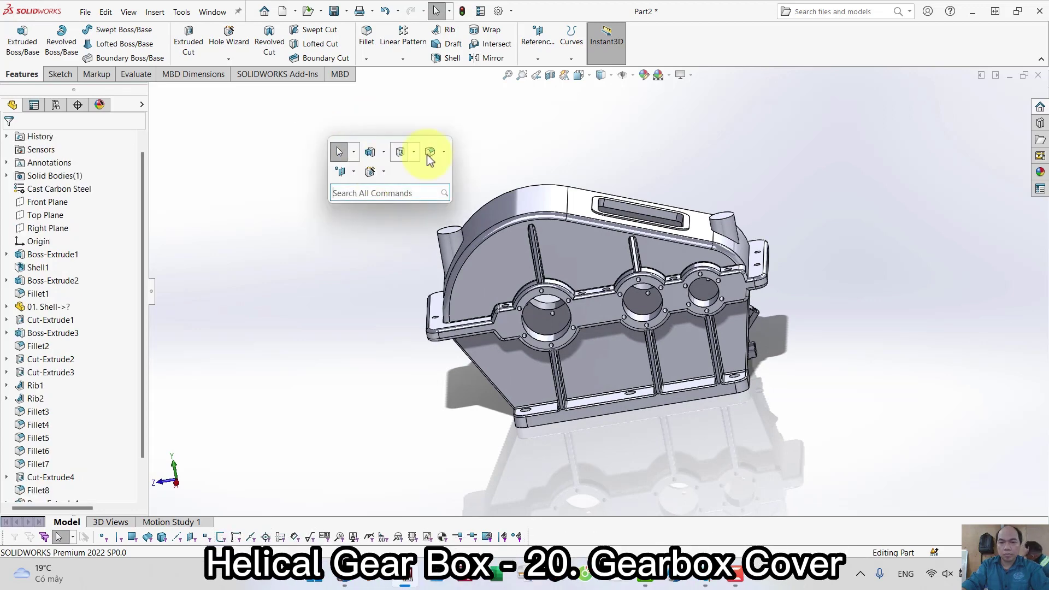
{"action": "left_click", "coordinate": [430, 153]}
{"action": "type", "text": "20"}
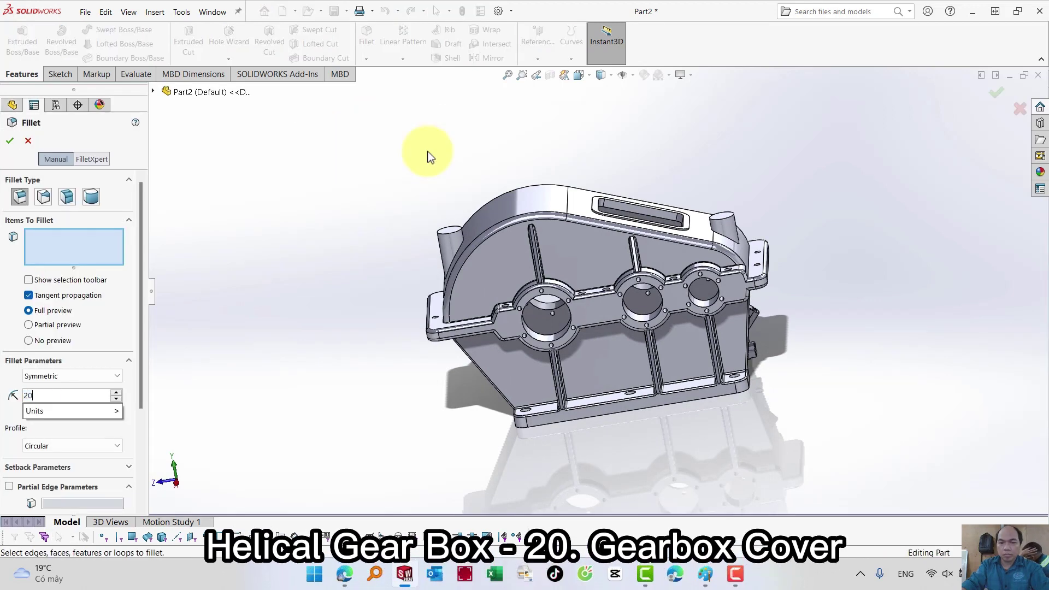
{"action": "key", "text": "Return"}
{"action": "scroll", "coordinate": [475, 241], "scroll_direction": "down", "scroll_amount": 3}
{"action": "left_click", "coordinate": [454, 273]}
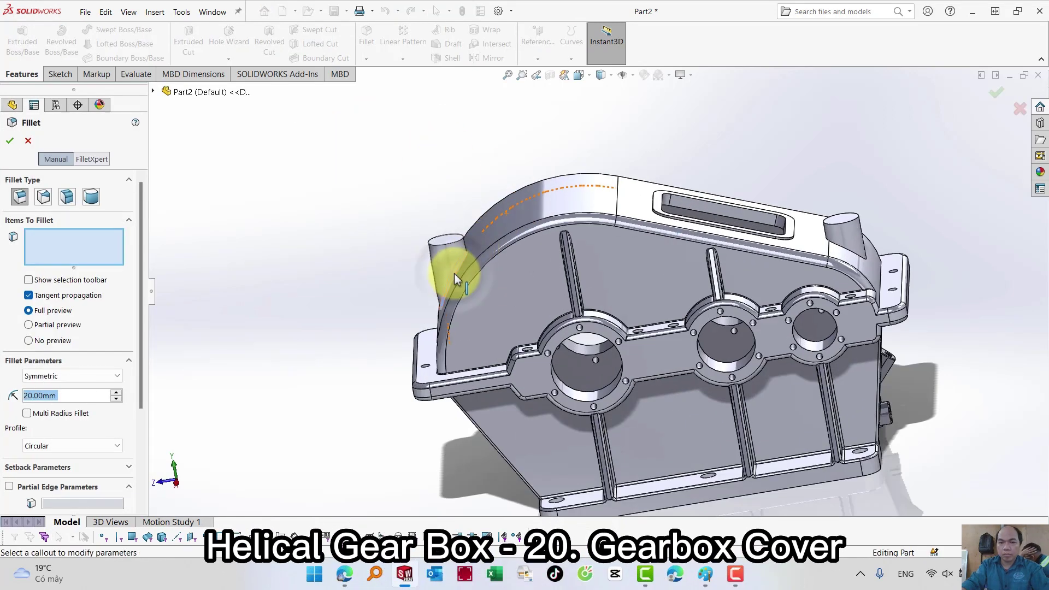
{"action": "left_click", "coordinate": [856, 259]}
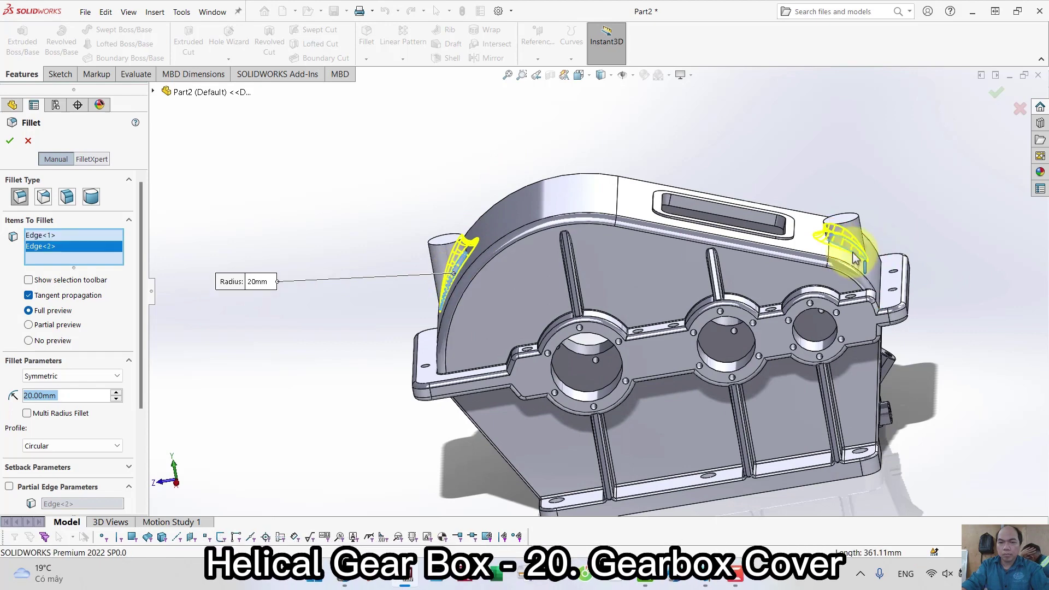
{"action": "key", "text": "Return"}
Step: Fillet the top rims of both cylindrical bosses with a 4 mm radius
{"action": "key", "text": "s"}
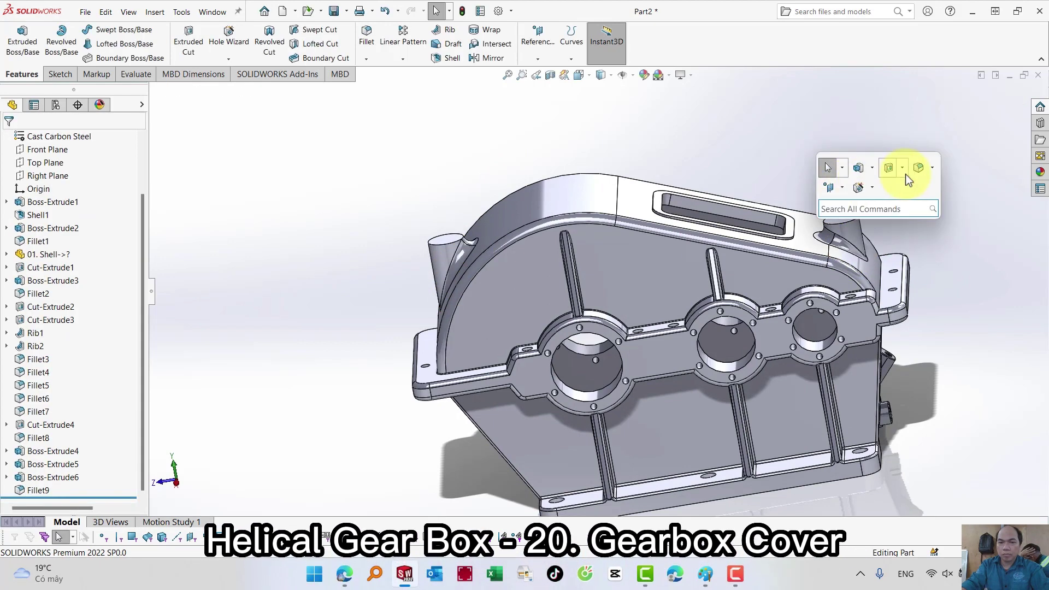
{"action": "type", "text": "4"}
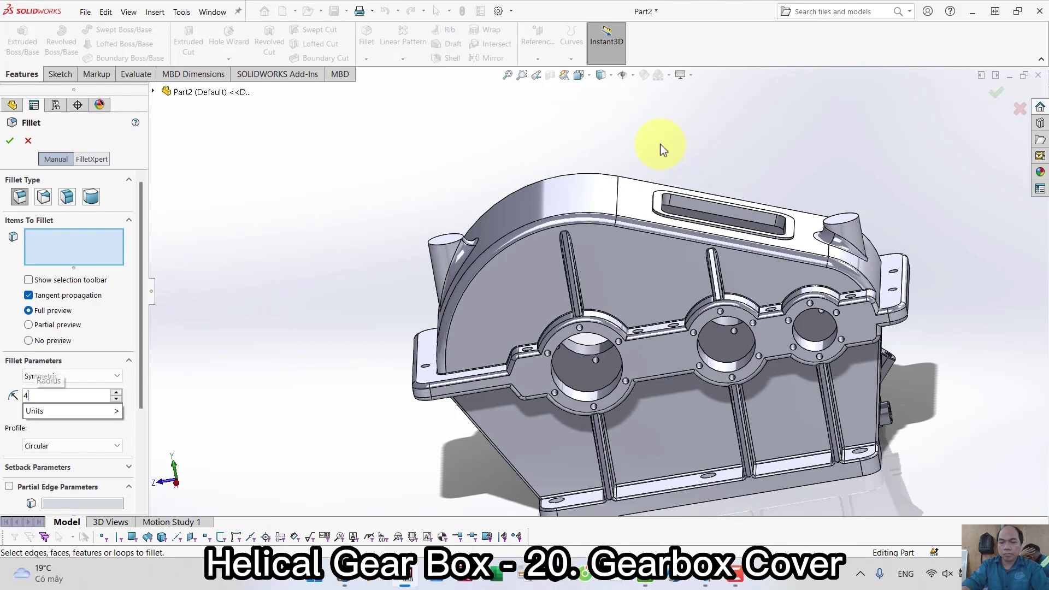
{"action": "key", "text": "Return"}
{"action": "left_click", "coordinate": [448, 240]}
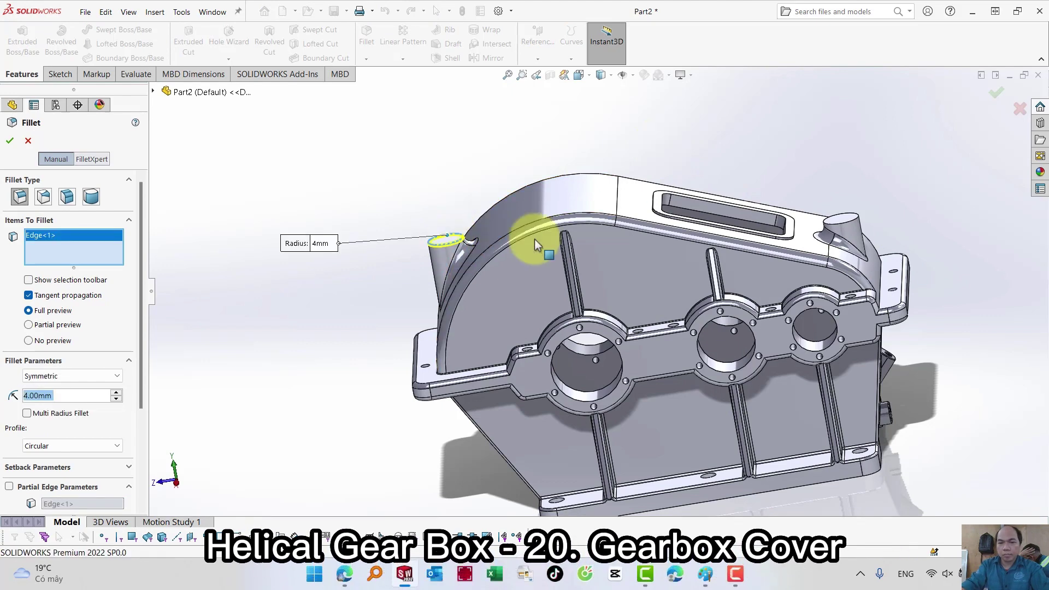
{"action": "left_click", "coordinate": [845, 222]}
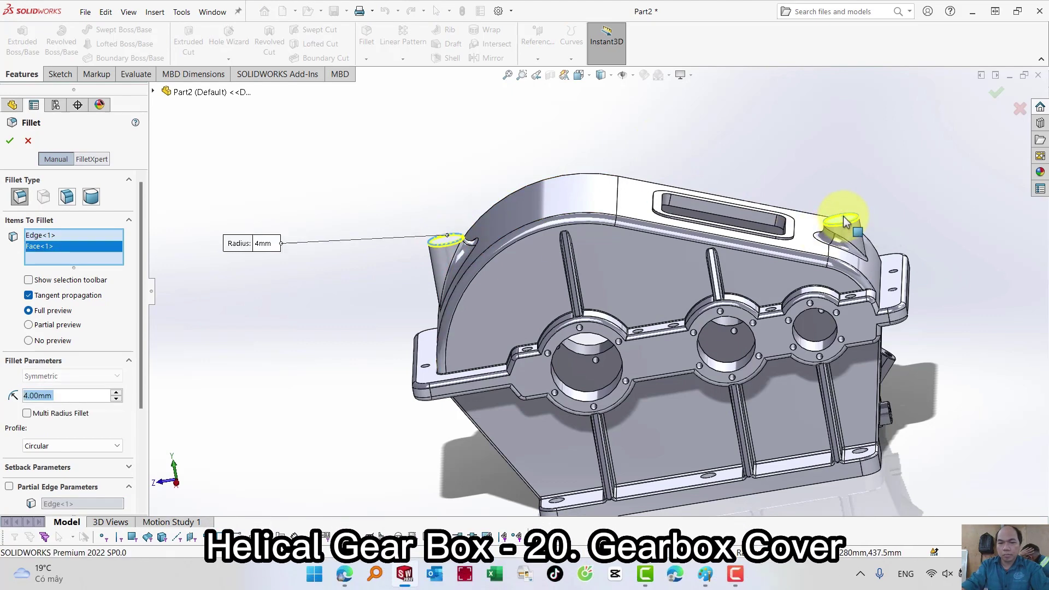
{"action": "right_click", "coordinate": [807, 168]}
{"action": "middle_click_drag", "start_coordinate": [772, 143], "coordinate": [354, 274]}
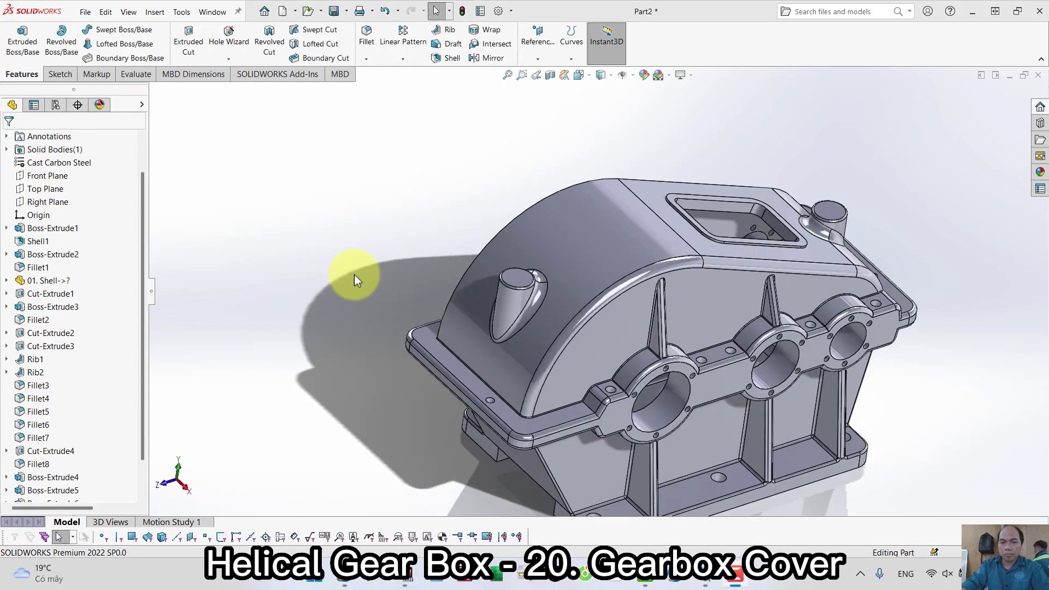
Step: Sketch a circle about 232 mm in diameter on the front boss's top face, starting from the face's centre
{"action": "left_click", "coordinate": [508, 279]}
{"action": "left_click", "coordinate": [566, 250]}
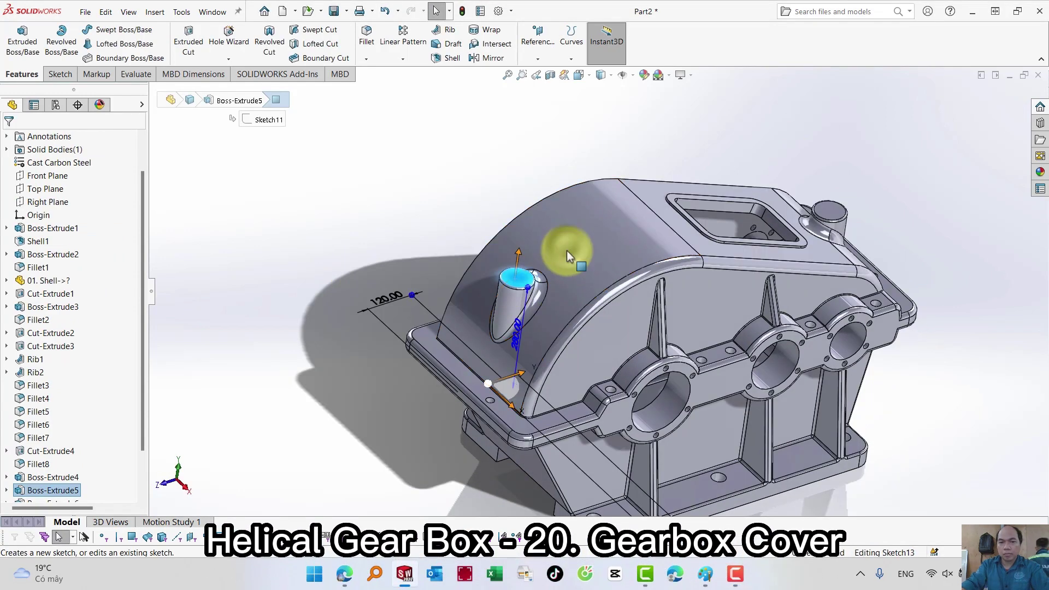
{"action": "key", "text": "s"}
{"action": "left_click", "coordinate": [638, 282]}
{"action": "scroll", "coordinate": [522, 287], "scroll_direction": "down", "scroll_amount": 5}
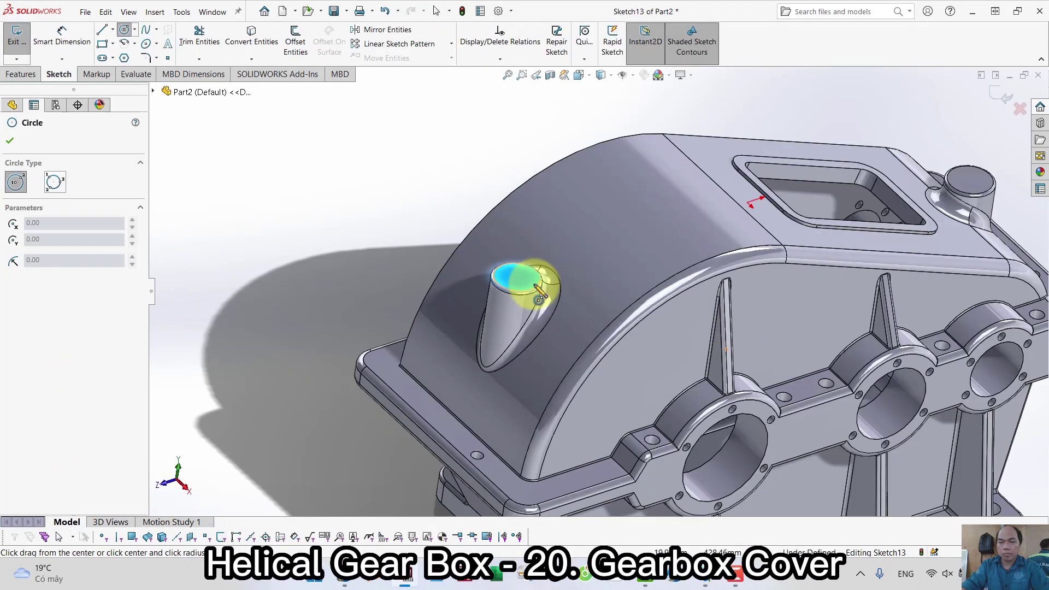
{"action": "left_click_drag", "start_coordinate": [519, 292], "coordinate": [448, 232]}
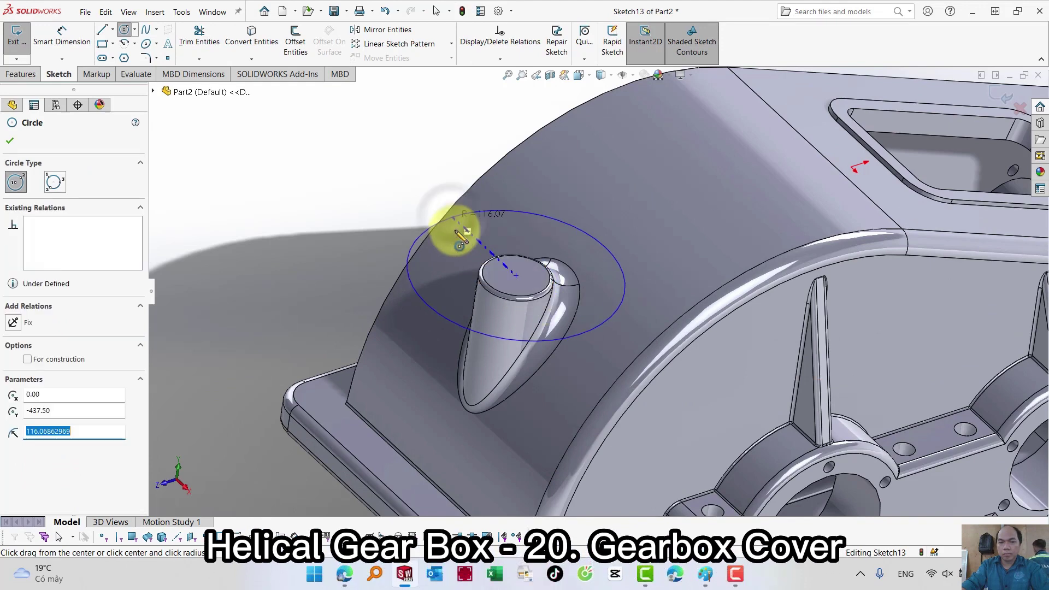
{"action": "key", "text": "Escape"}
Step: Set the diameter of the circle on the front boss to 38 mm and exit the sketch
{"action": "key", "text": "d"}
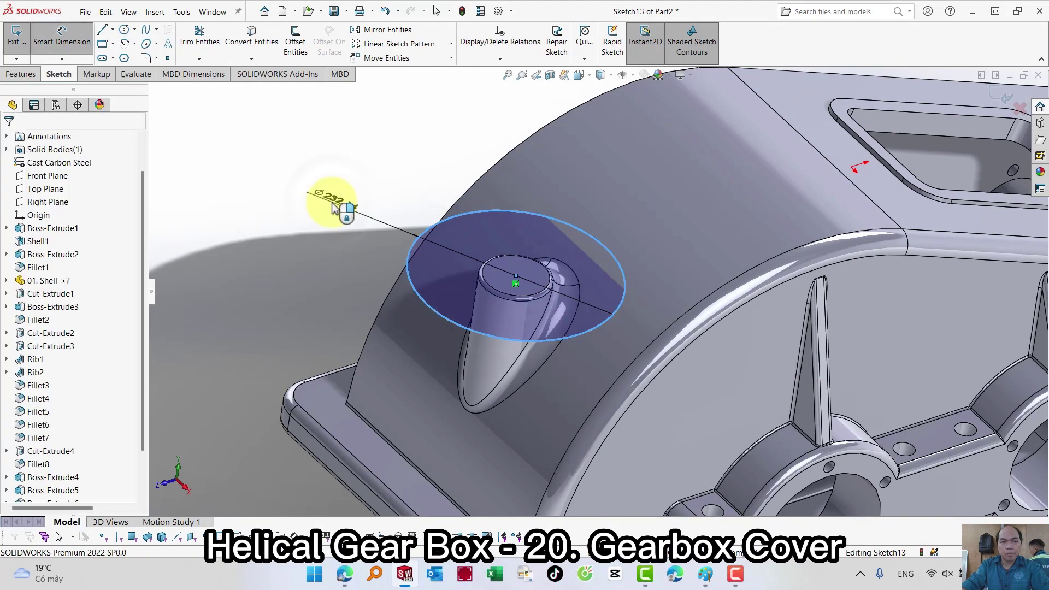
{"action": "left_click", "coordinate": [337, 208]}
{"action": "key", "text": "Return"}
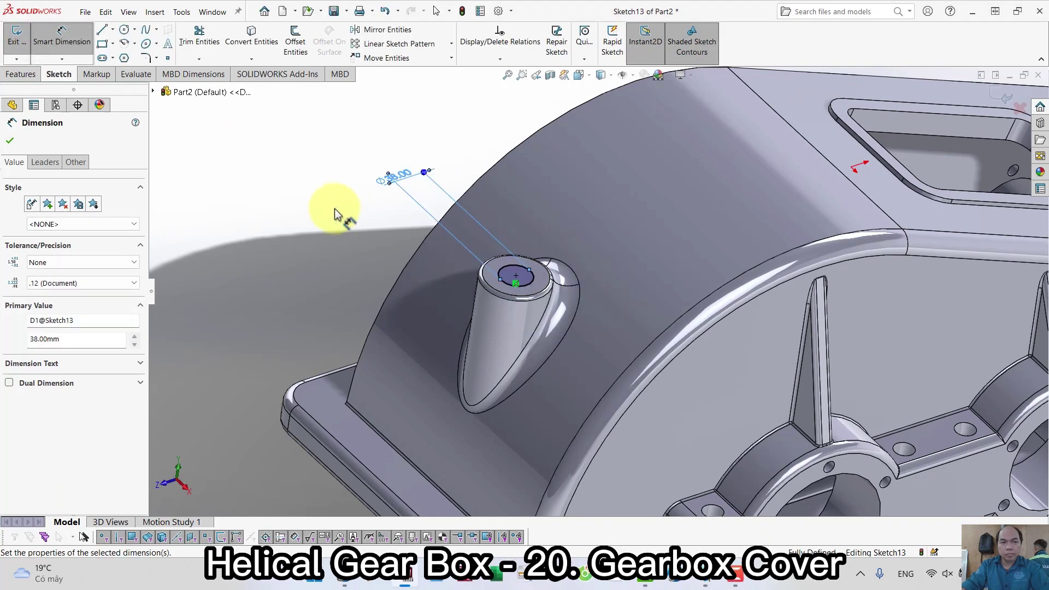
{"action": "key", "text": "s"}
{"action": "left_click", "coordinate": [483, 272]}
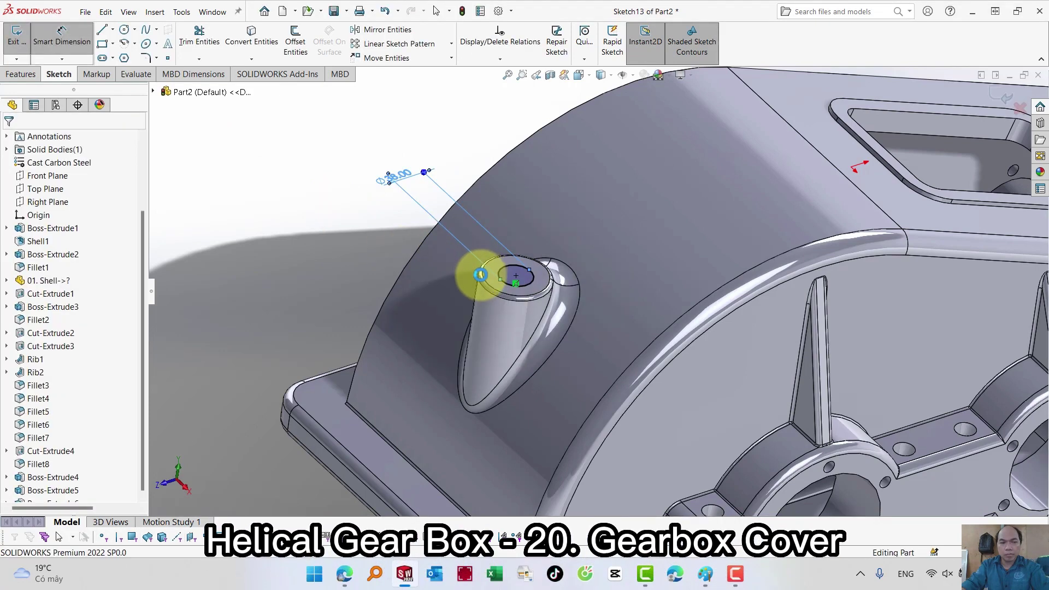
Step: Cut the 38 mm circle into the front boss as a blind recess 11 mm deep
{"action": "key", "text": "s"}
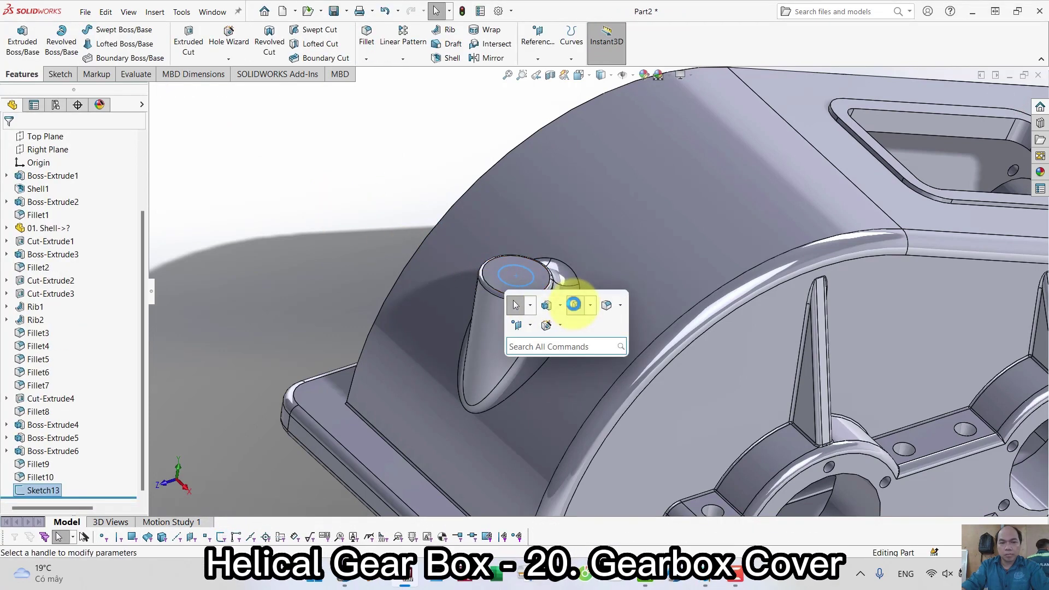
{"action": "left_click", "coordinate": [574, 305]}
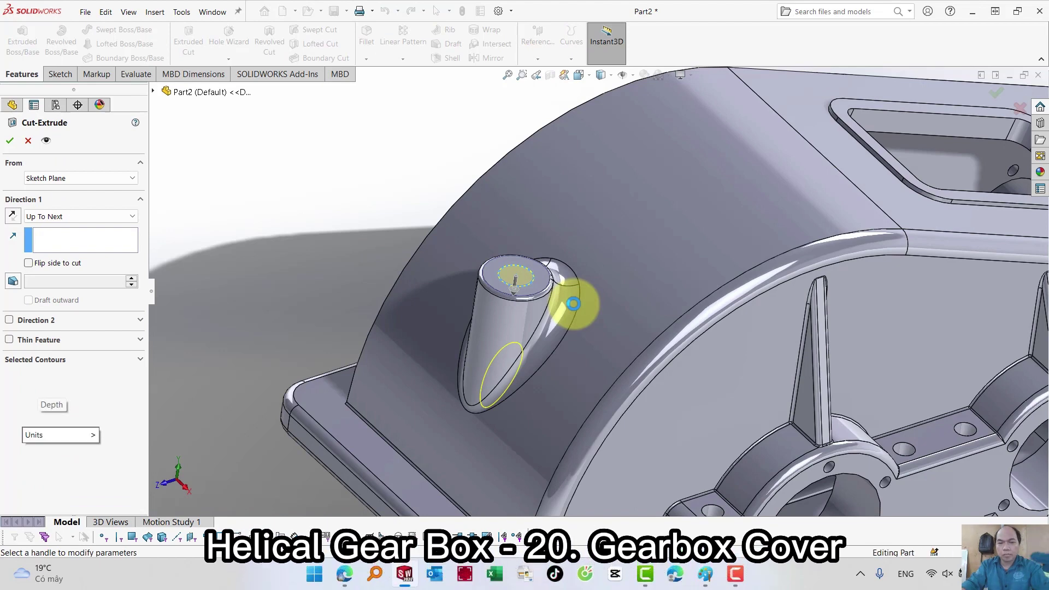
{"action": "left_click", "coordinate": [79, 216]}
{"action": "left_click", "coordinate": [78, 228]}
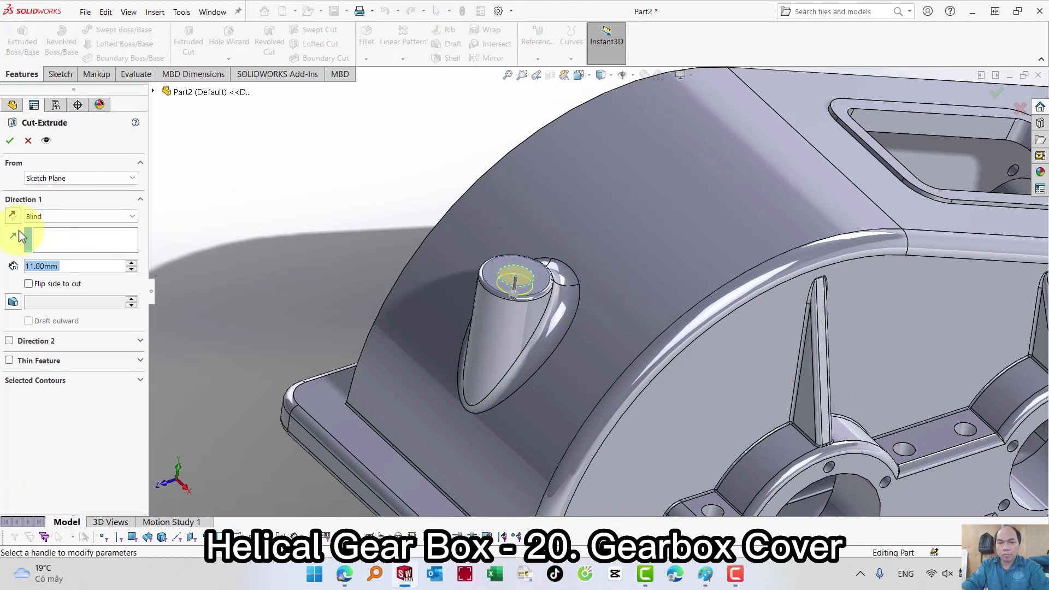
{"action": "key", "text": "Return"}
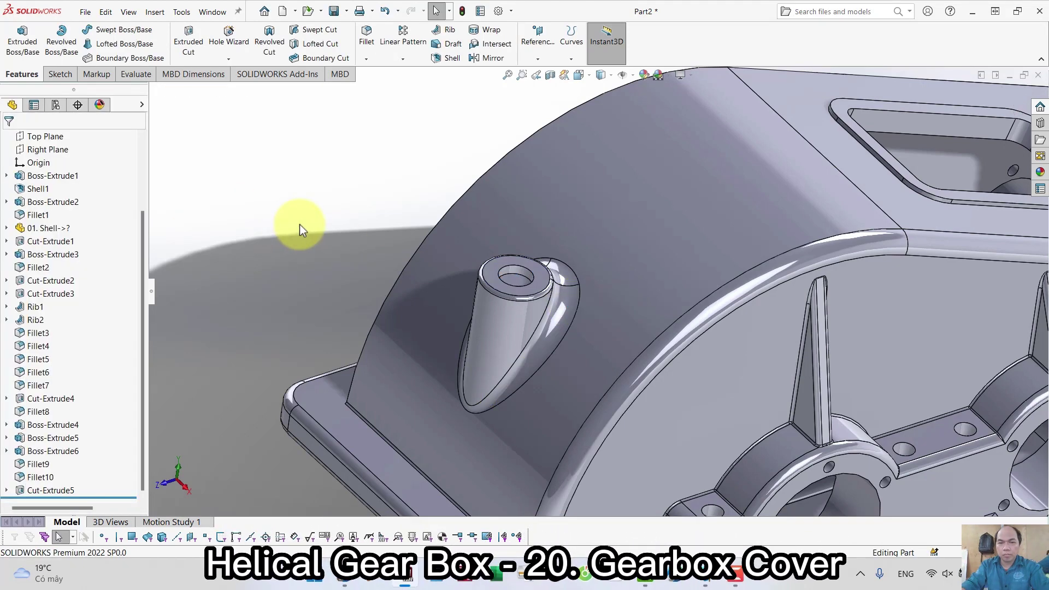
Step: Sketch a circle about 90 mm in diameter on the floor of the front boss's recess
{"action": "left_click", "coordinate": [526, 280]}
{"action": "left_click", "coordinate": [567, 249]}
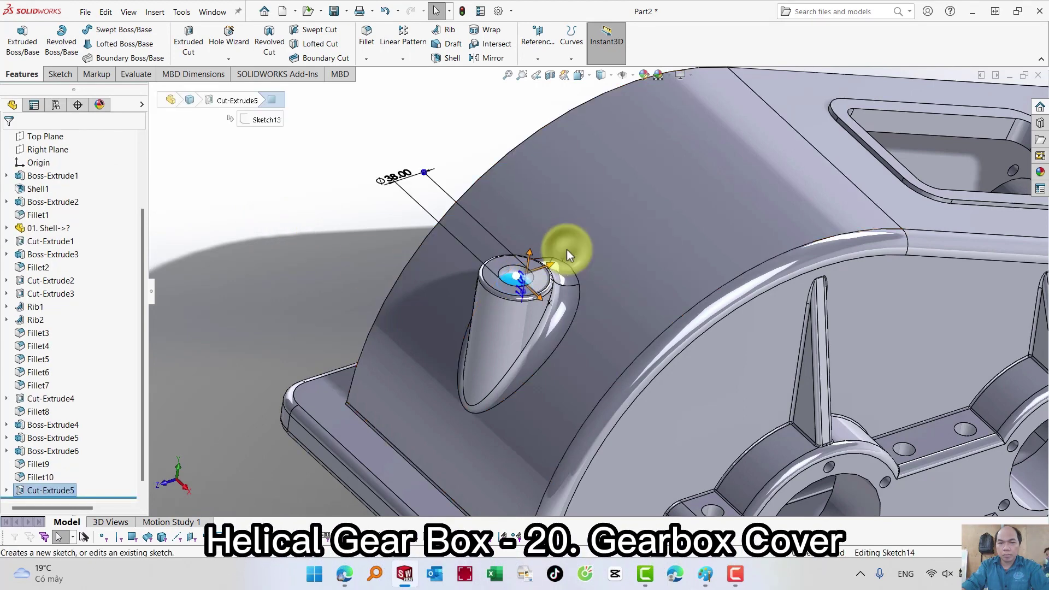
{"action": "key", "text": "s"}
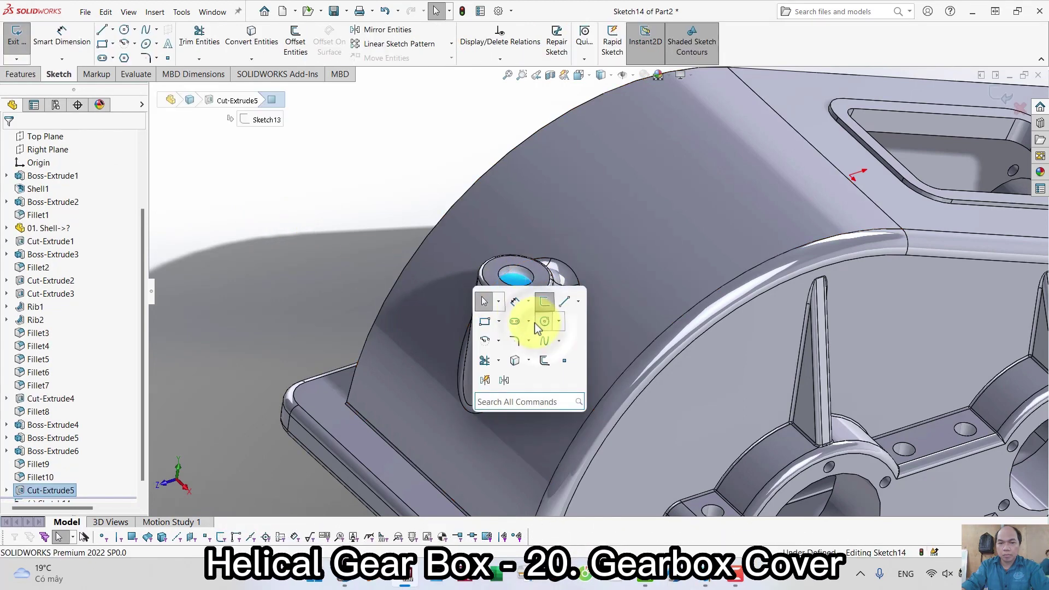
{"action": "left_click", "coordinate": [542, 322]}
{"action": "scroll", "coordinate": [518, 307], "scroll_direction": "down", "scroll_amount": 3}
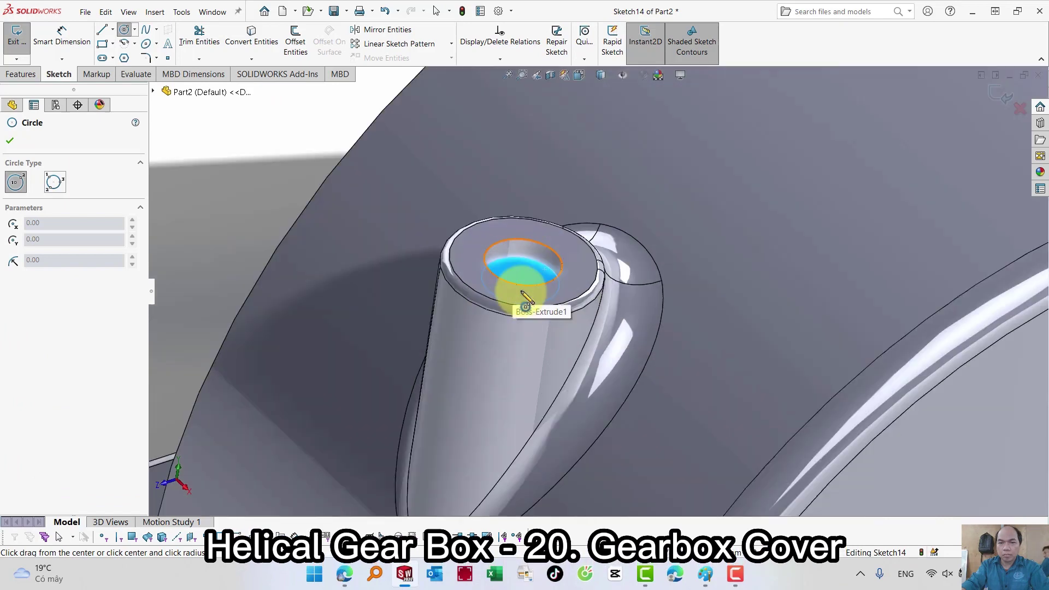
{"action": "left_click", "coordinate": [525, 294]}
{"action": "left_click", "coordinate": [432, 263]}
{"action": "key", "text": "s"}
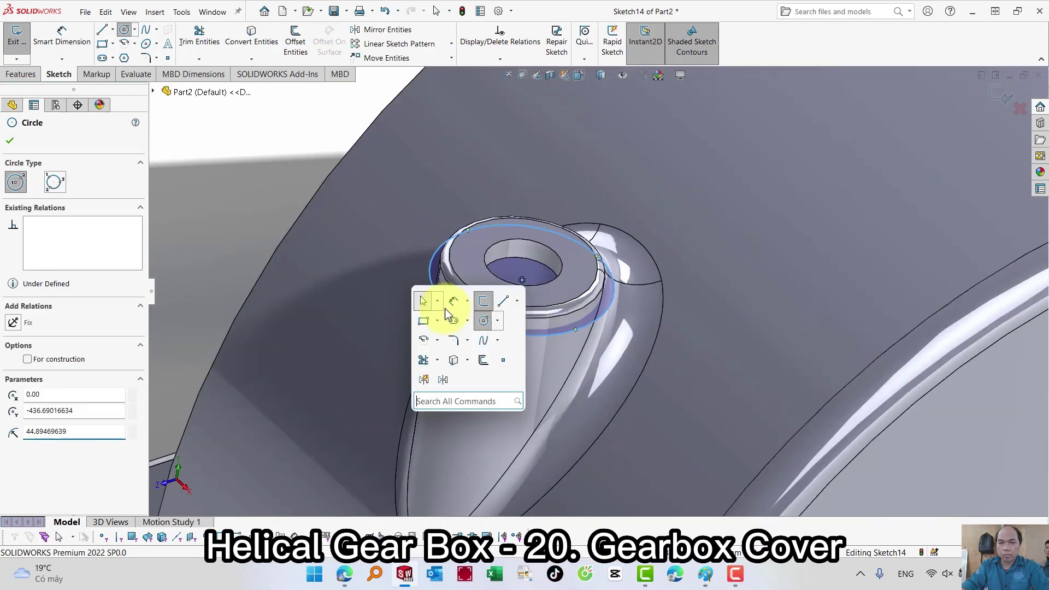
Step: Set the diameter of the circle on the recess floor to 30 mm
{"action": "key", "text": "d"}
{"action": "left_click", "coordinate": [430, 283]}
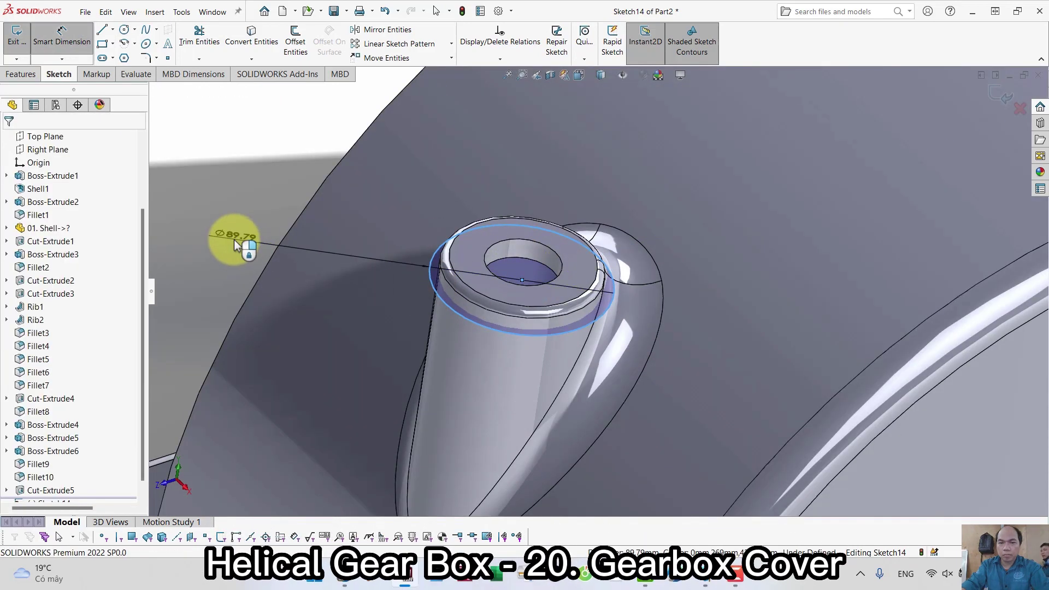
{"action": "left_click", "coordinate": [234, 240]}
{"action": "type", "text": "30"}
{"action": "key", "text": "Return"}
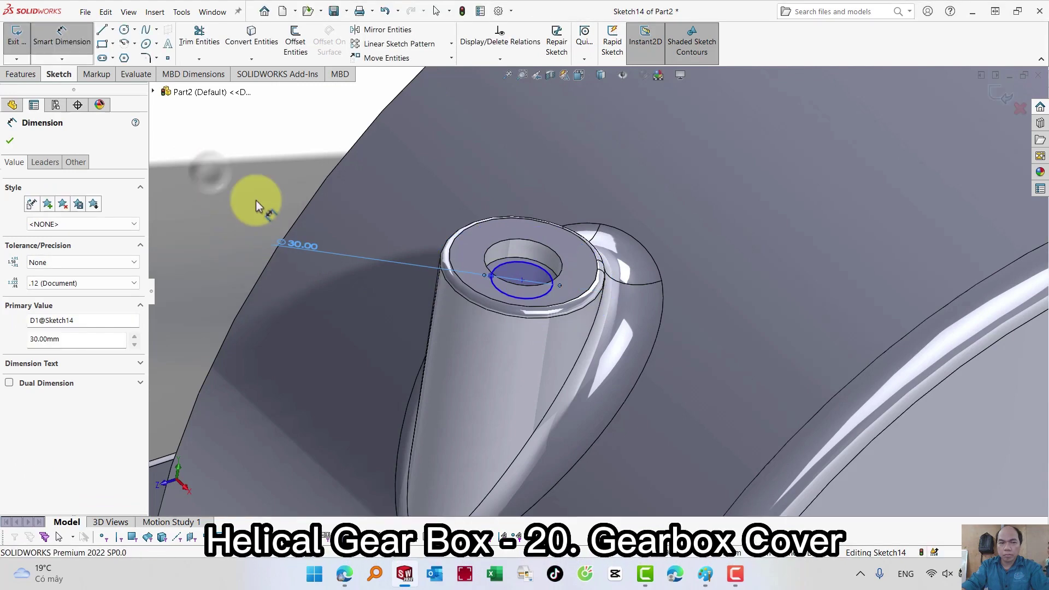
{"action": "key", "text": "Escape"}
Step: Make the 30 mm circle concentric with the recess edge and exit the sketch
{"action": "left_click", "coordinate": [522, 268]}
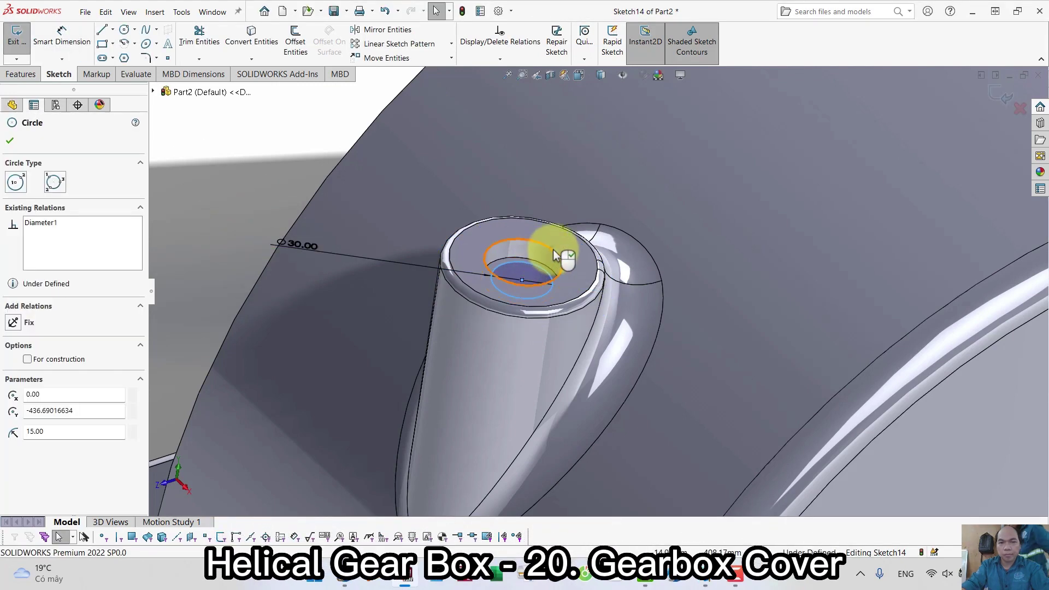
{"action": "left_click", "coordinate": [554, 252], "text": "ctrl"}
{"action": "left_click", "coordinate": [621, 202]}
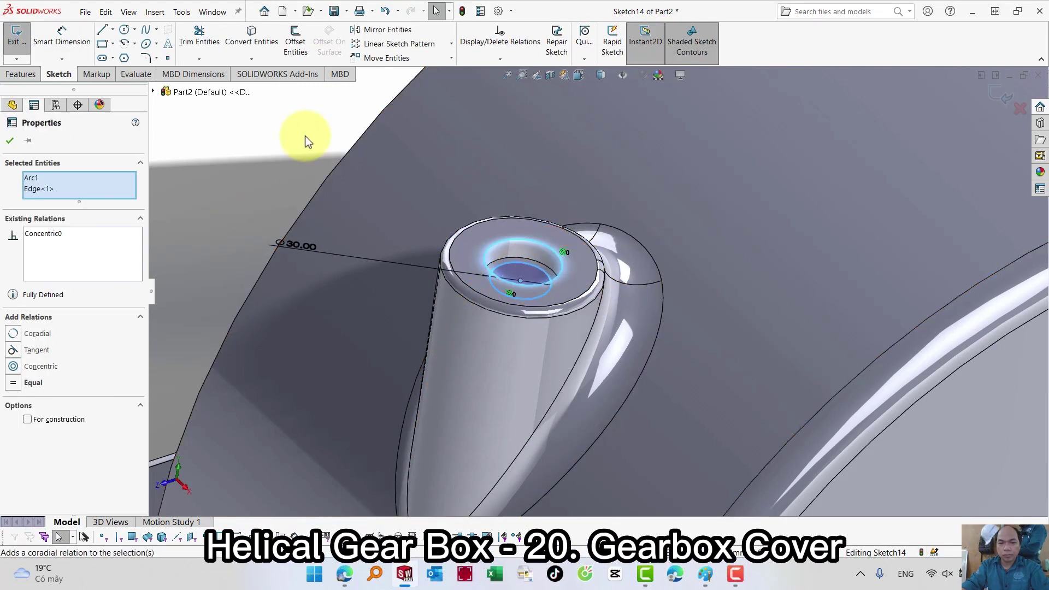
{"action": "left_click", "coordinate": [352, 172]}
{"action": "key", "text": "s"}
{"action": "left_click", "coordinate": [442, 189]}
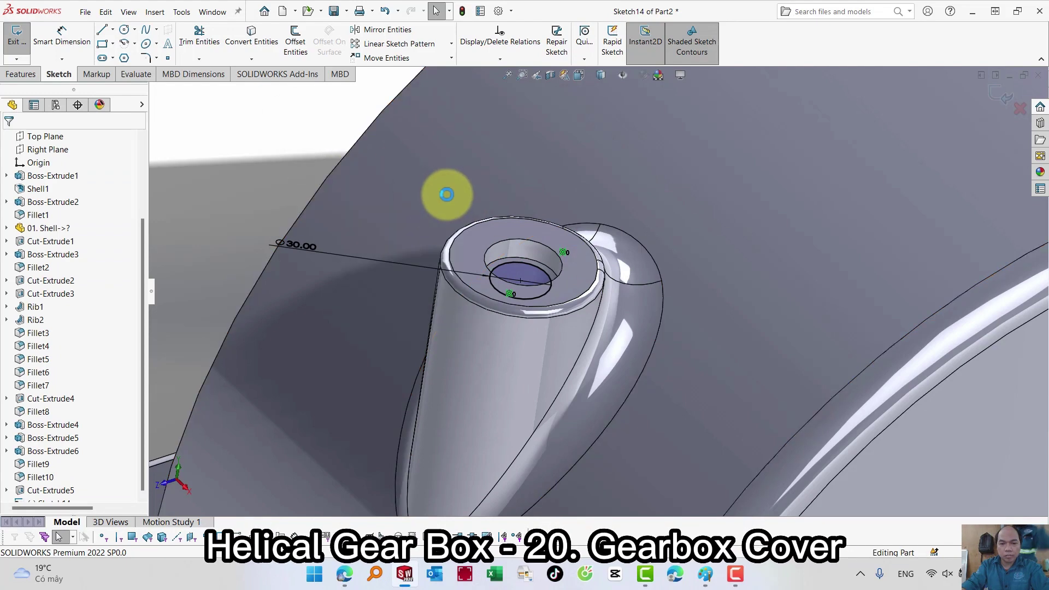
Step: Cut the 30 mm circle 46 mm deep into the front boss as a blind hole
{"action": "key", "text": "s"}
{"action": "left_click", "coordinate": [525, 213]}
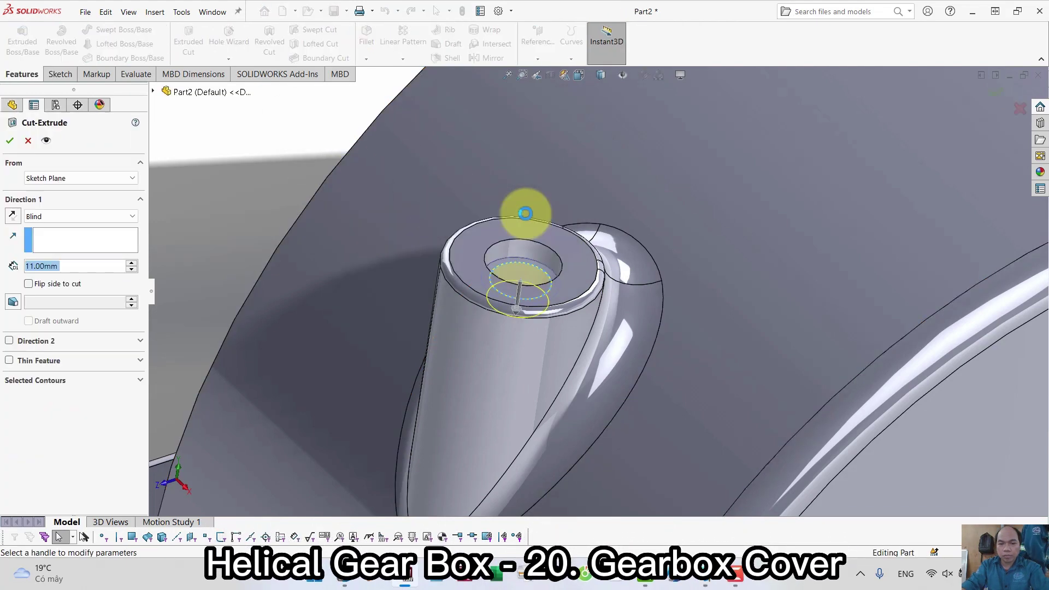
{"action": "type", "text": "46"}
{"action": "key", "text": "Return"}
{"action": "right_click", "coordinate": [526, 217]}
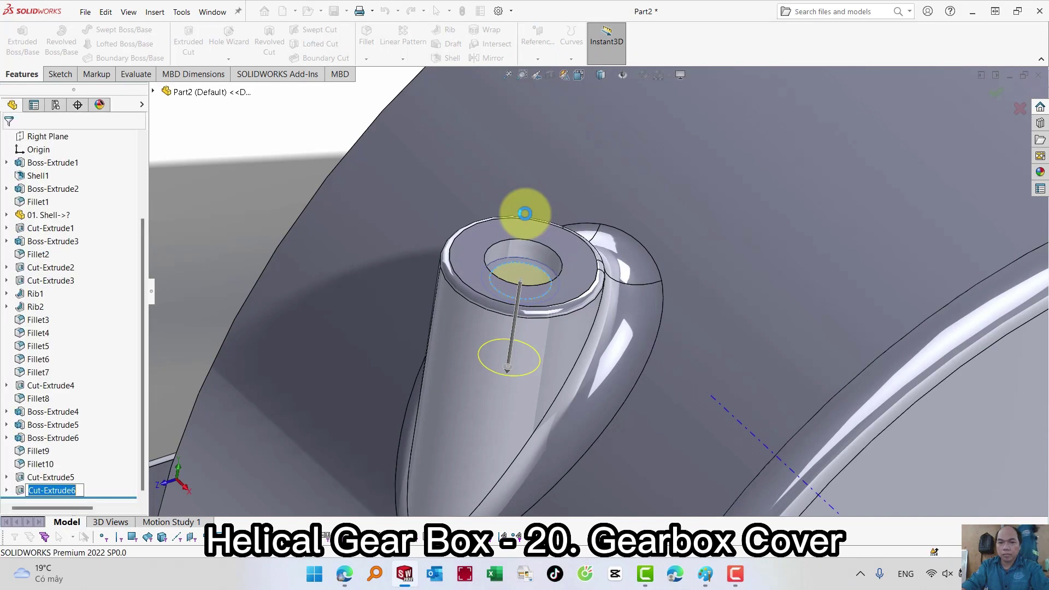
{"action": "scroll", "coordinate": [546, 239], "scroll_direction": "up", "scroll_amount": 5}
{"action": "scroll", "coordinate": [588, 240], "scroll_direction": "up", "scroll_amount": 3}
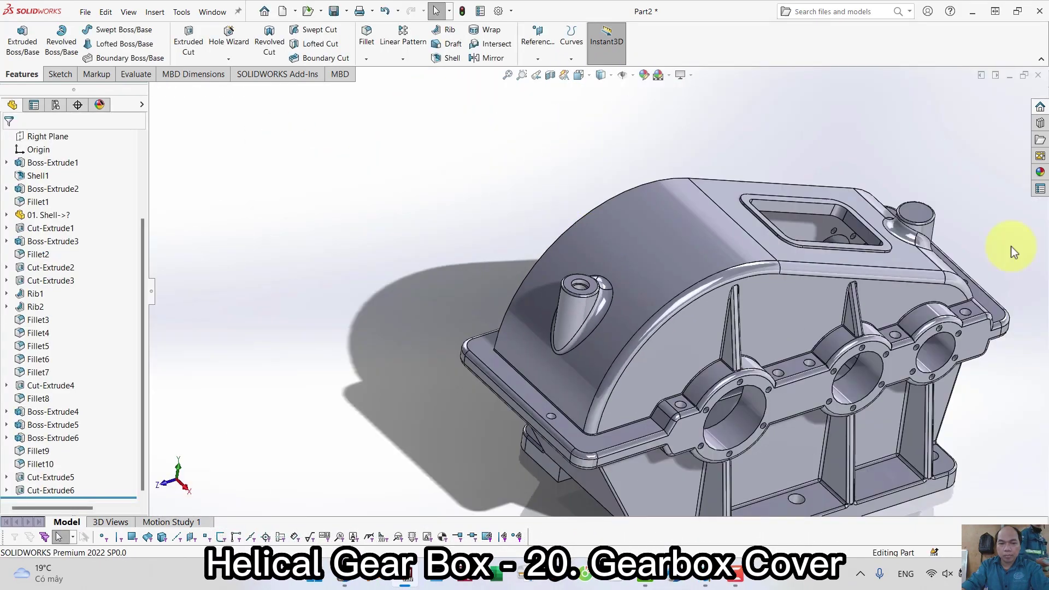
Step: Copy the 38 mm recess cut onto the rear boss's top face, leaving its external relations dangling and stopping to repair its sketch
{"action": "scroll", "coordinate": [1011, 246], "scroll_direction": "down", "scroll_amount": 2}
{"action": "left_click", "coordinate": [51, 475]}
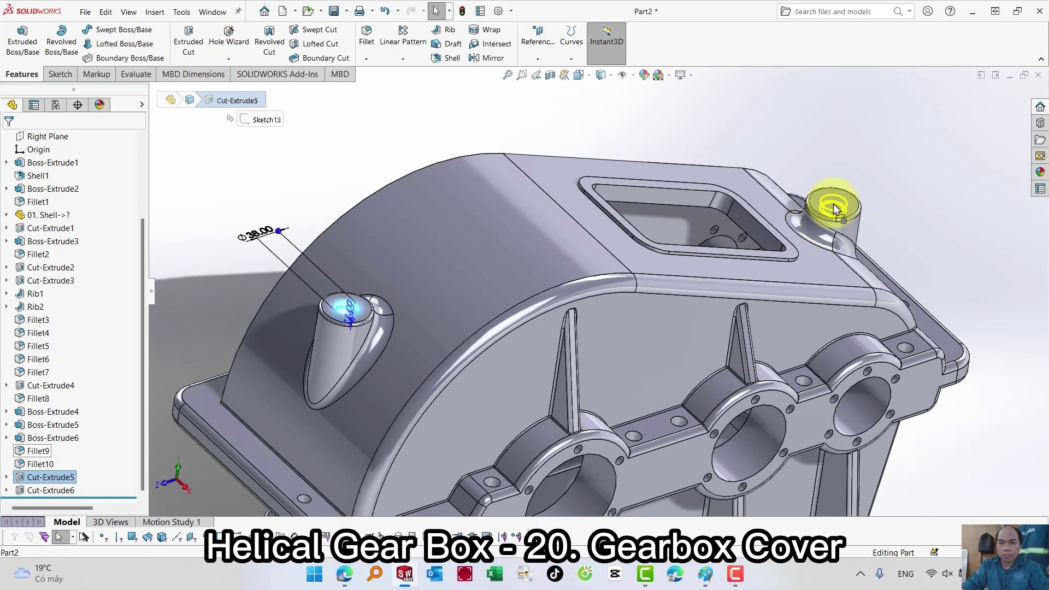
{"action": "key", "text": "ctrl+v"}
{"action": "left_click", "coordinate": [528, 323]}
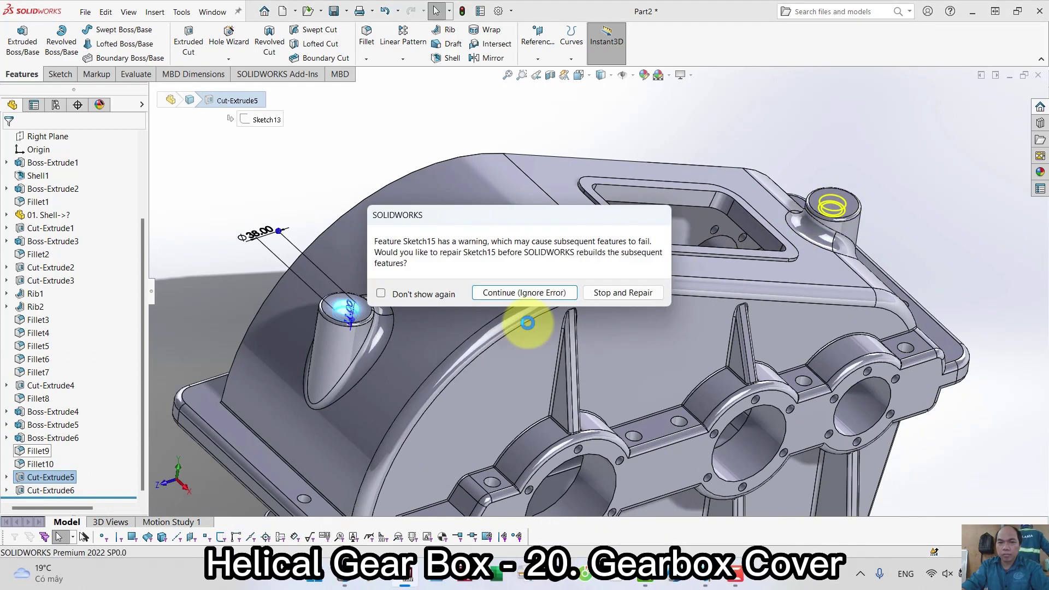
{"action": "left_click", "coordinate": [621, 295]}
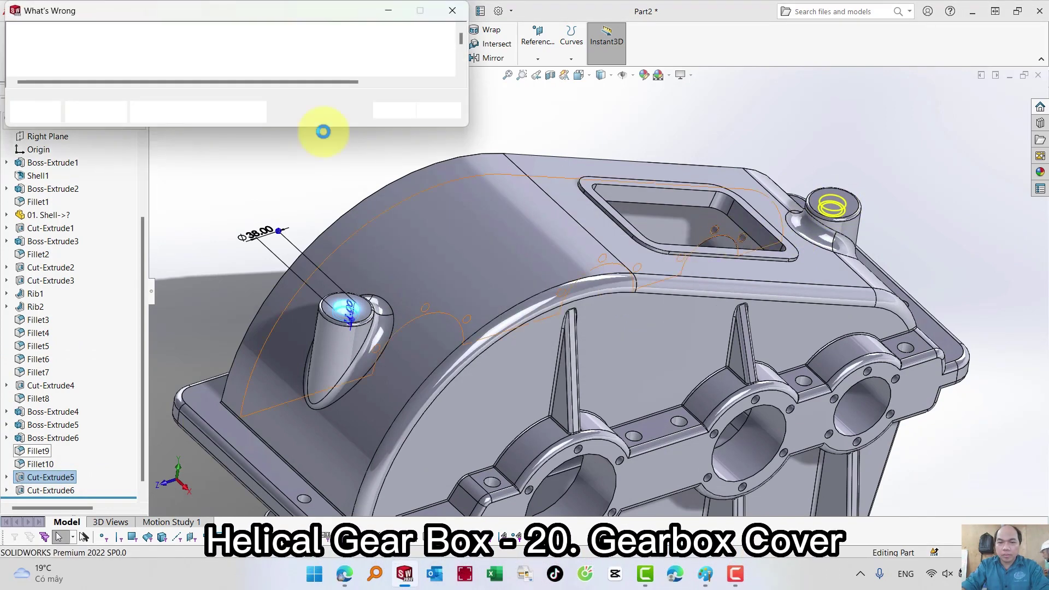
{"action": "left_click", "coordinate": [395, 112]}
Step: Edit the copied recess cut's sketch to make its circle concentric with the rear boss's rim, and rebuild the part
{"action": "left_click", "coordinate": [11, 490]}
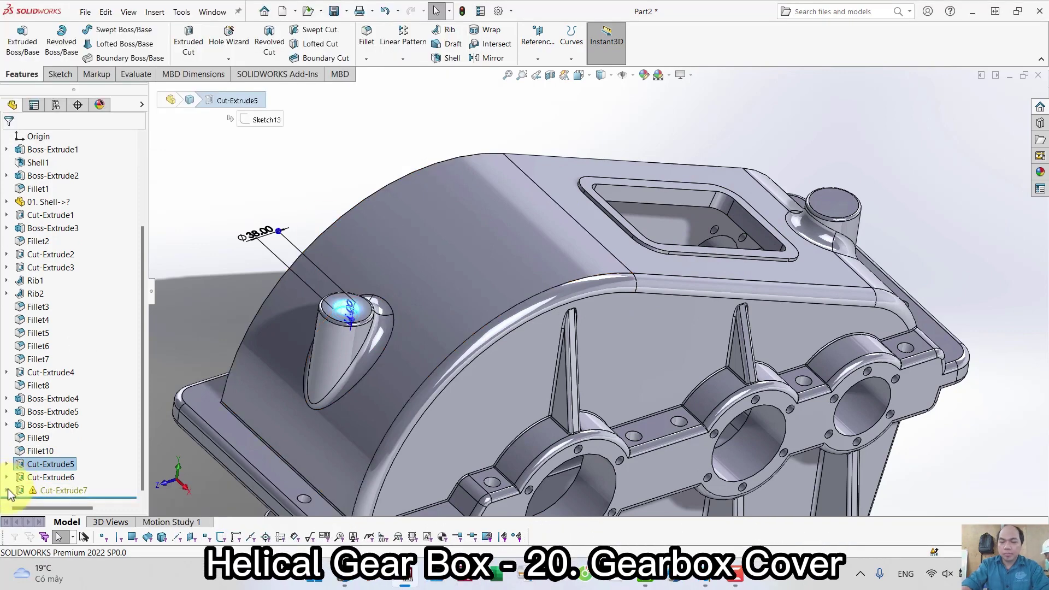
{"action": "left_click", "coordinate": [8, 490]}
{"action": "left_click", "coordinate": [58, 490]}
{"action": "left_click", "coordinate": [57, 462]}
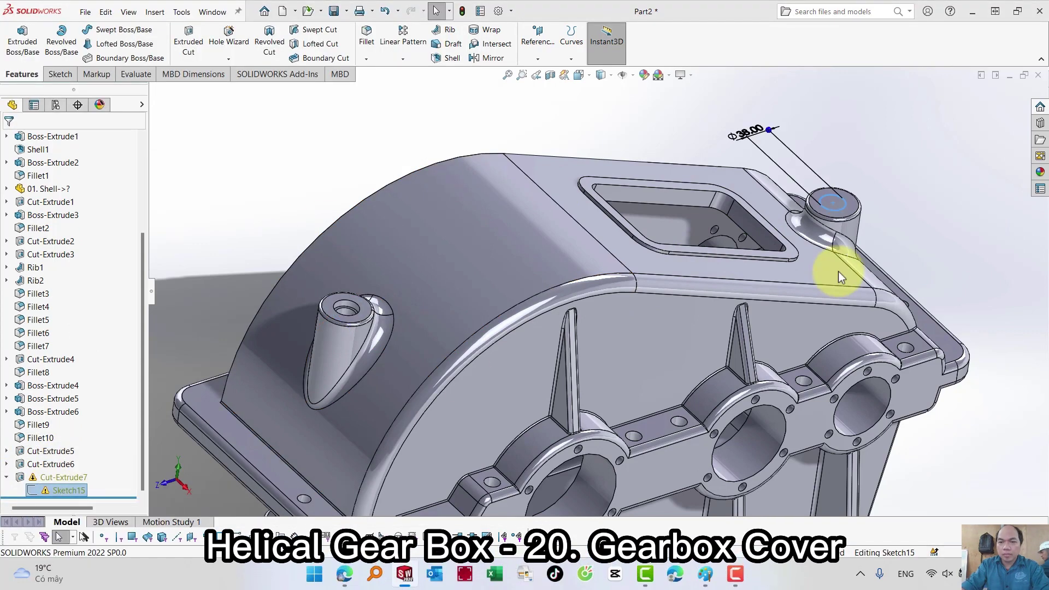
{"action": "scroll", "coordinate": [820, 219], "scroll_direction": "down", "scroll_amount": 5}
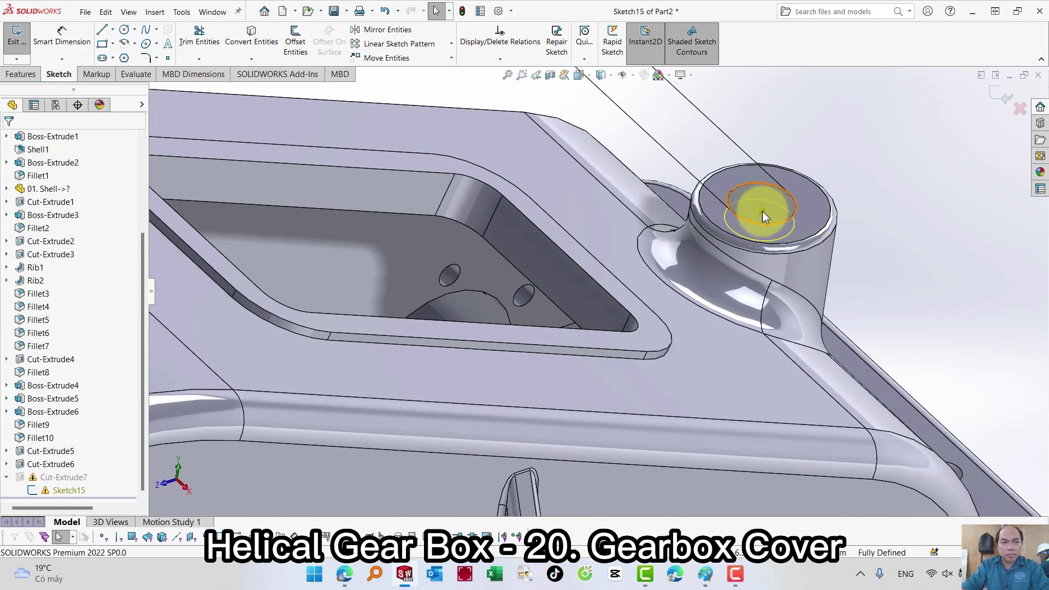
{"action": "left_click", "coordinate": [790, 212]}
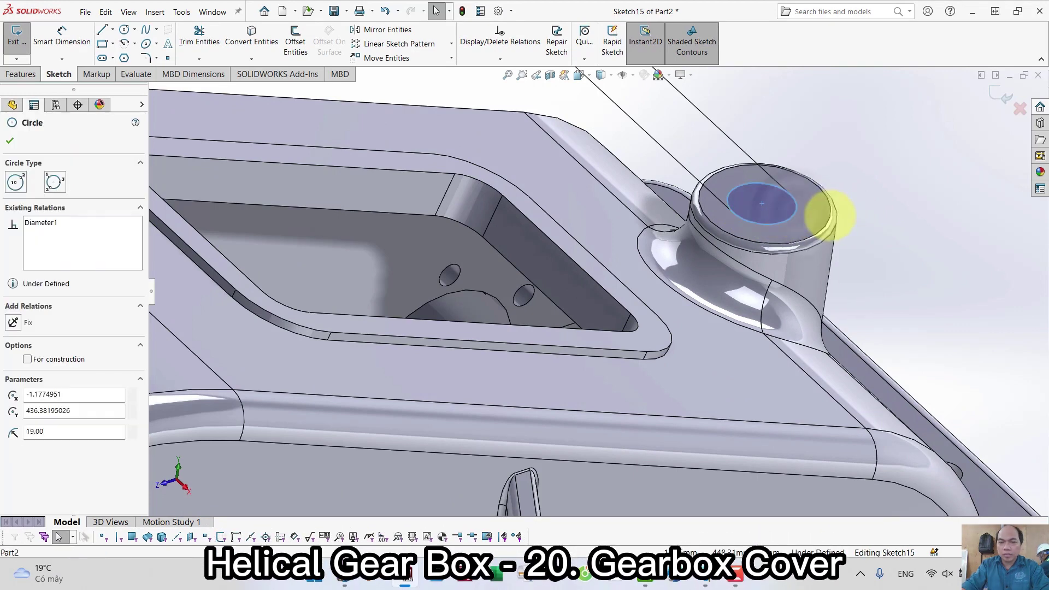
{"action": "left_click", "coordinate": [825, 215], "text": "ctrl"}
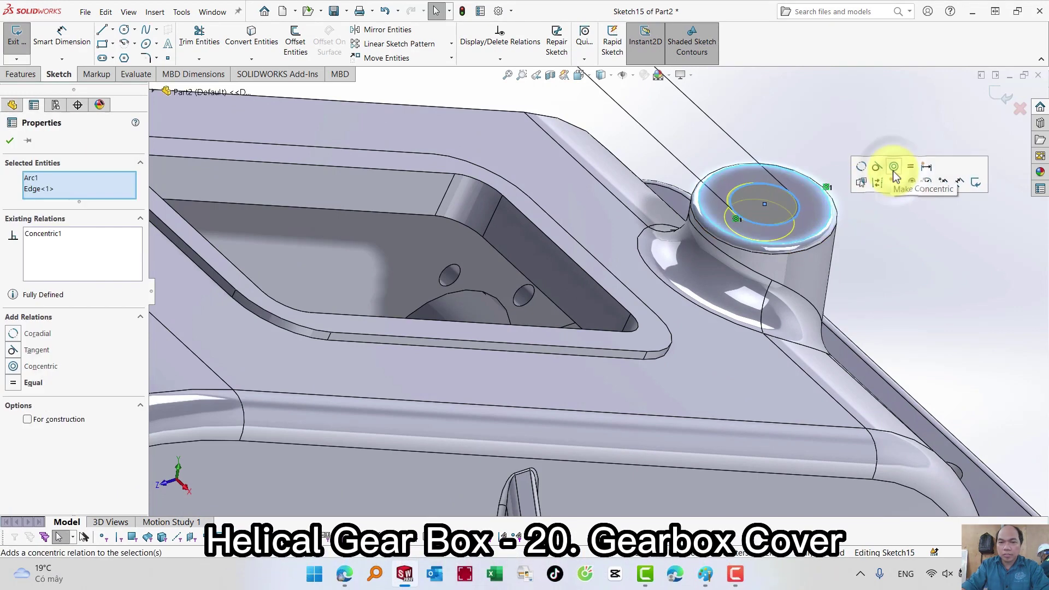
{"action": "left_click", "coordinate": [895, 166]}
{"action": "key", "text": "ctrl+b"}
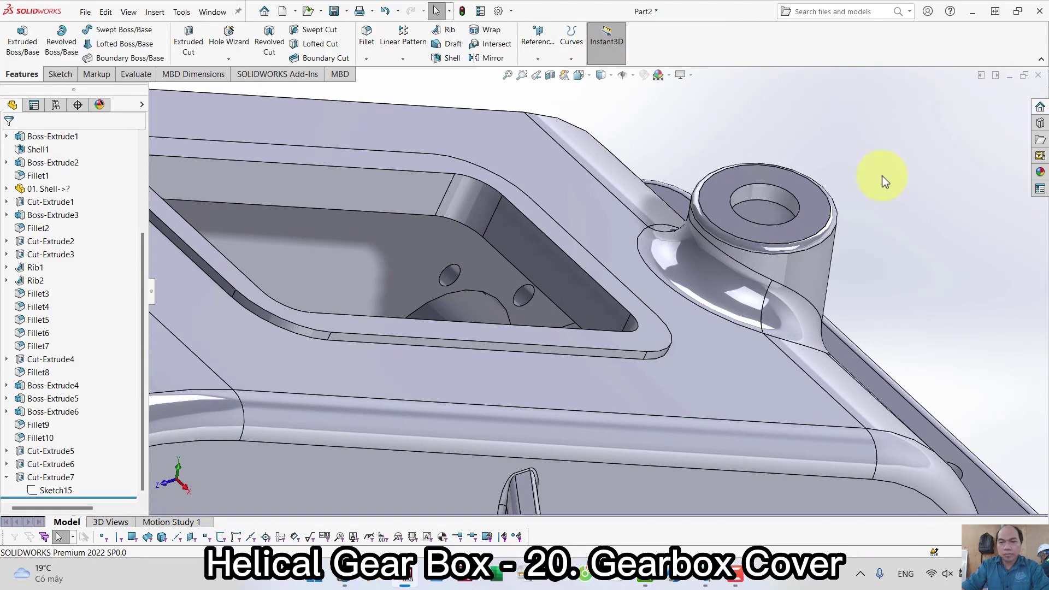
Step: Copy the 30 mm hole cut onto the rear boss, deleting its external relations
{"action": "left_click", "coordinate": [41, 465]}
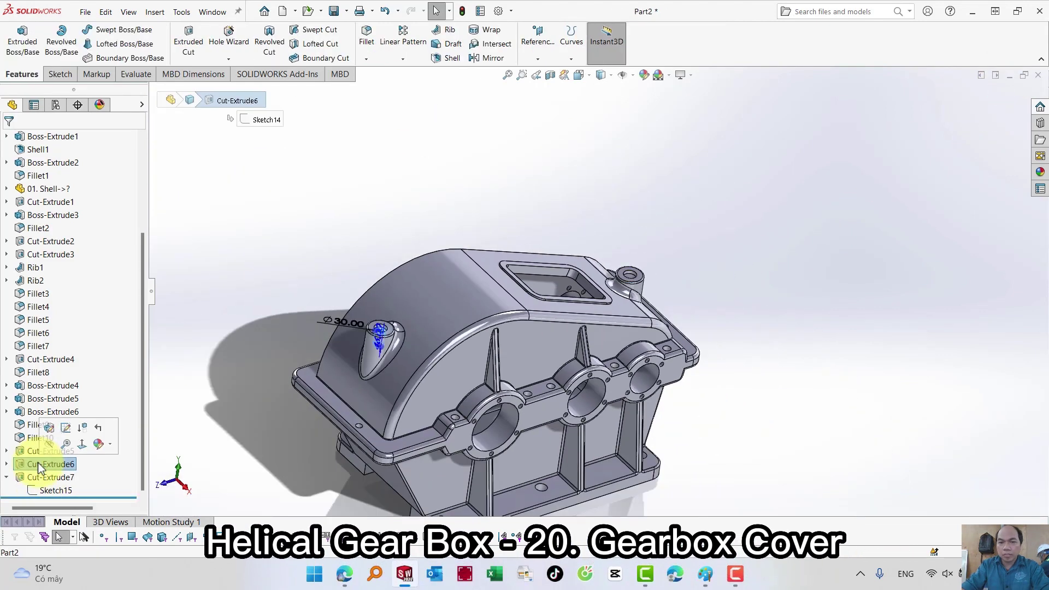
{"action": "left_click", "coordinate": [631, 281]}
{"action": "key", "text": "ctrl+v"}
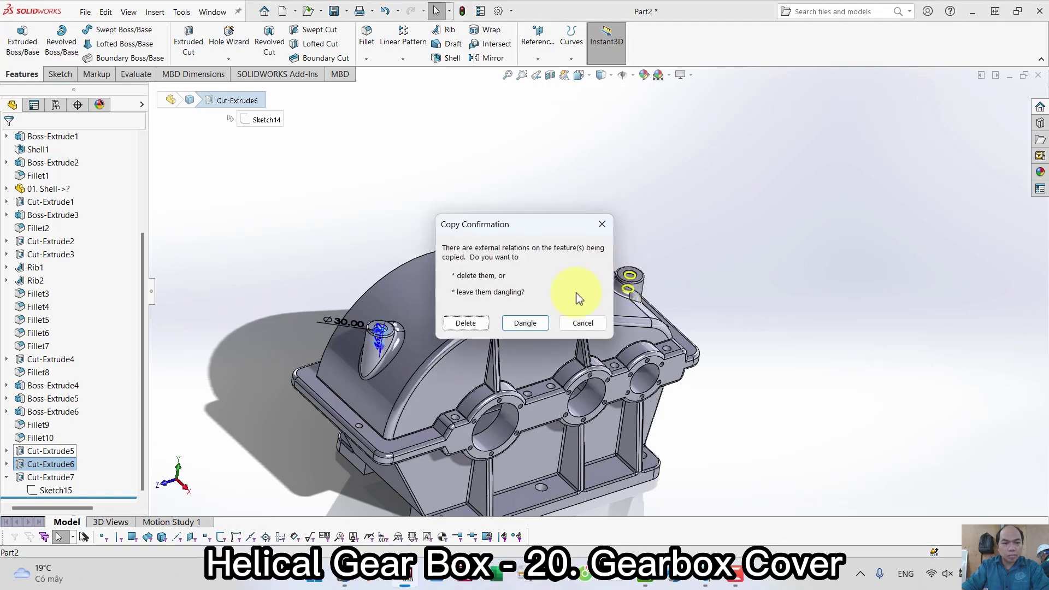
{"action": "left_click", "coordinate": [461, 329]}
{"action": "scroll", "coordinate": [629, 281], "scroll_direction": "down", "scroll_amount": 5}
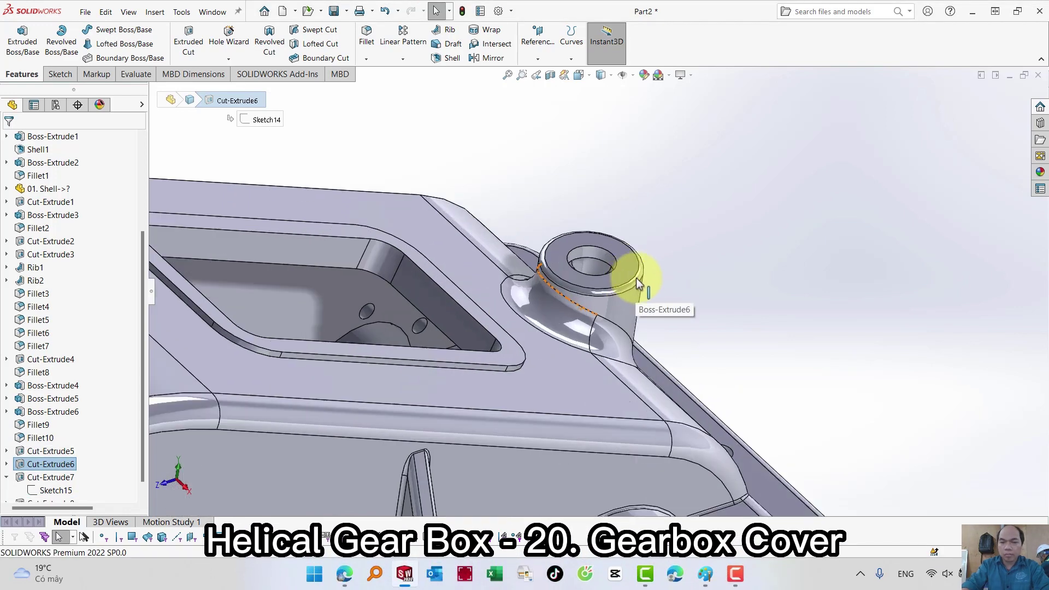
{"action": "middle_click_drag", "start_coordinate": [608, 319], "coordinate": [615, 311]}
{"action": "left_click", "coordinate": [52, 452]}
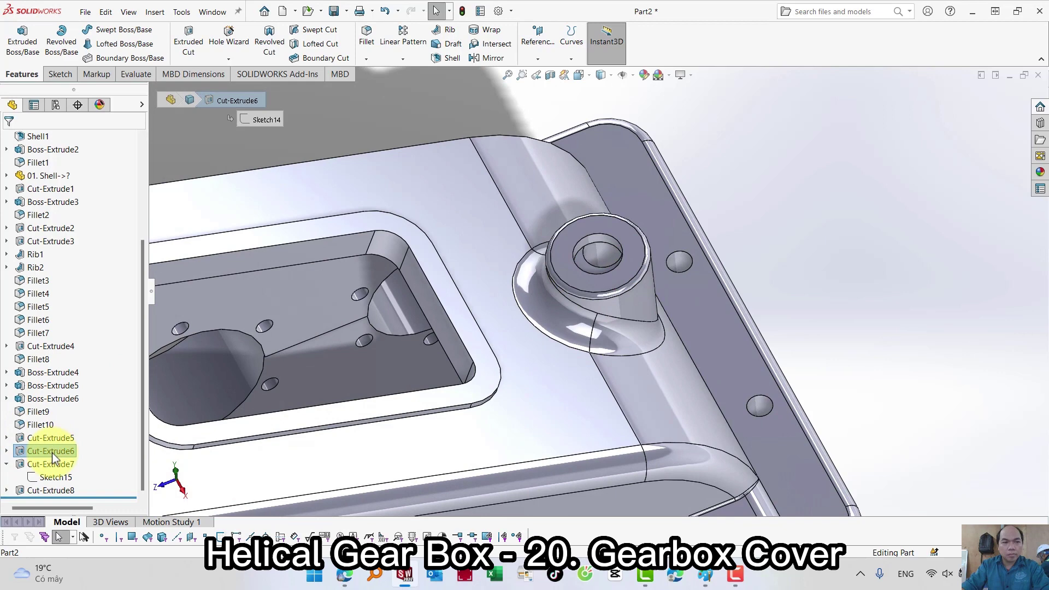
Step: Edit the copied 30 mm hole cut's sketch to make its circle concentric with the rear boss's circular edge, and rebuild the part
{"action": "left_click", "coordinate": [7, 490]}
{"action": "left_click", "coordinate": [55, 490]}
{"action": "left_click", "coordinate": [87, 454]}
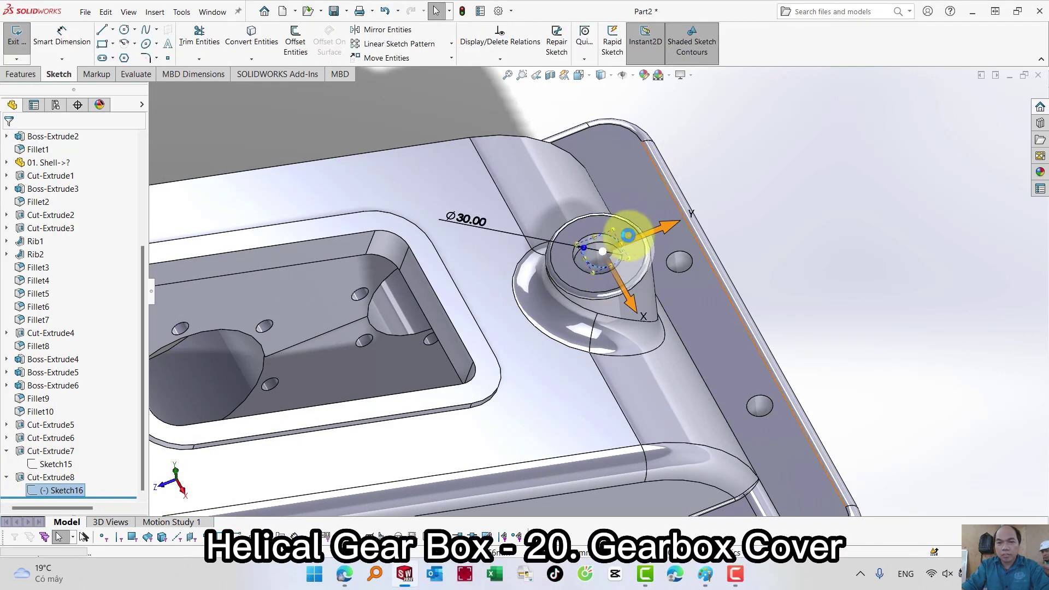
{"action": "left_click", "coordinate": [590, 267]}
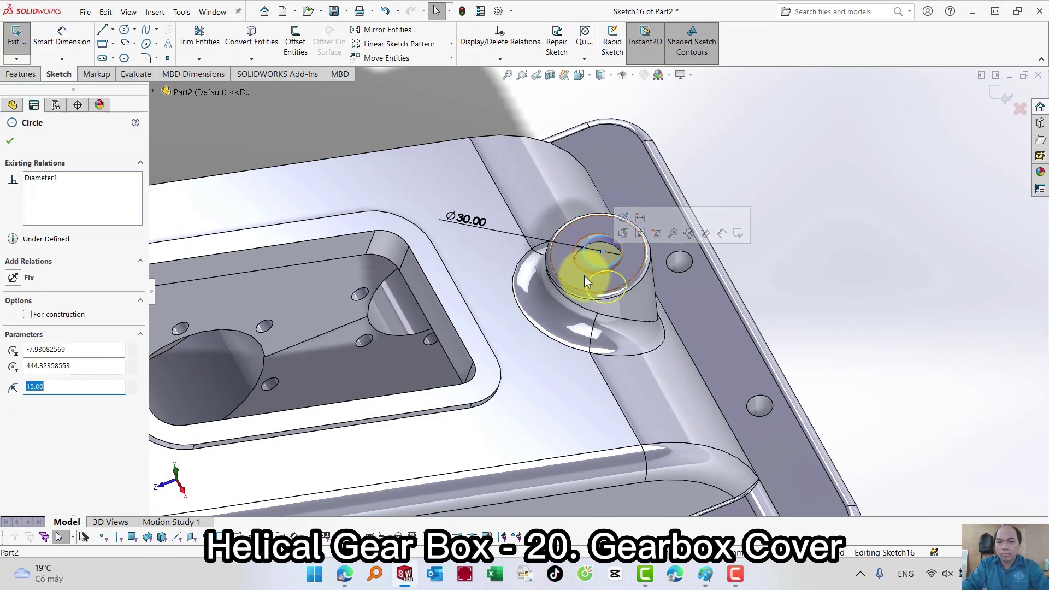
{"action": "left_click", "coordinate": [583, 271], "text": "ctrl"}
{"action": "left_click", "coordinate": [644, 226]}
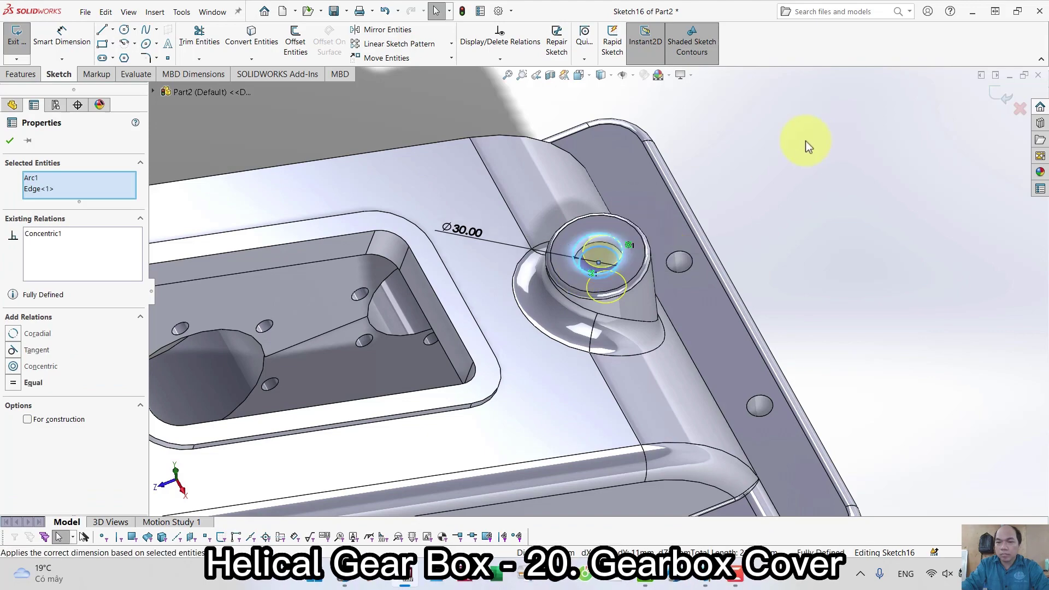
{"action": "left_click", "coordinate": [806, 140]}
{"action": "left_click", "coordinate": [1002, 95]}
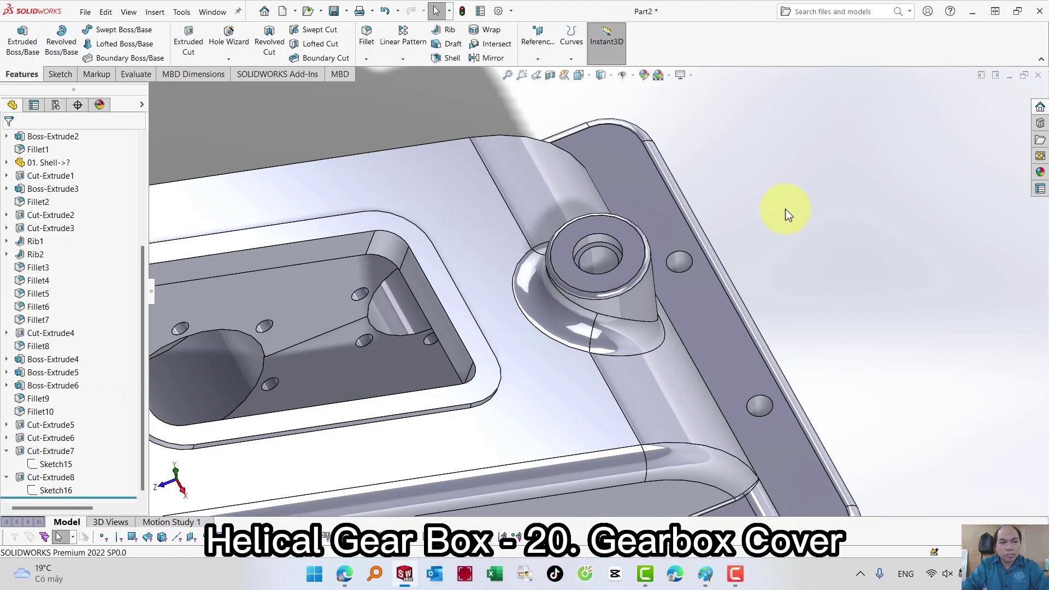
Step: Start a sketch on the inspection window frame's top face and offset its outer outline 10 mm inward as construction geometry
{"action": "scroll", "coordinate": [738, 194], "scroll_direction": "down", "scroll_amount": 8}
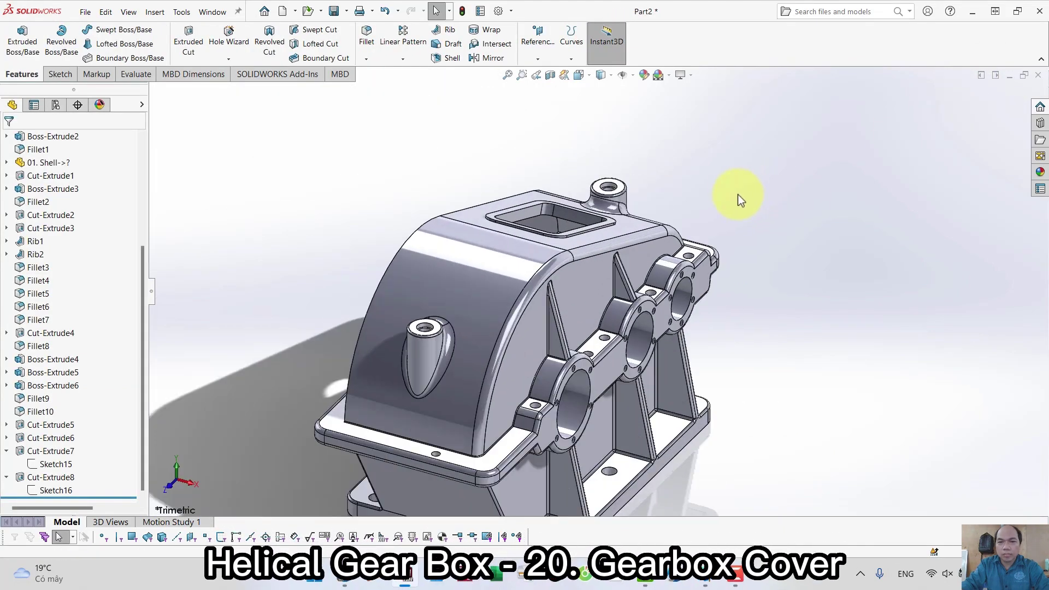
{"action": "left_click", "coordinate": [637, 261]}
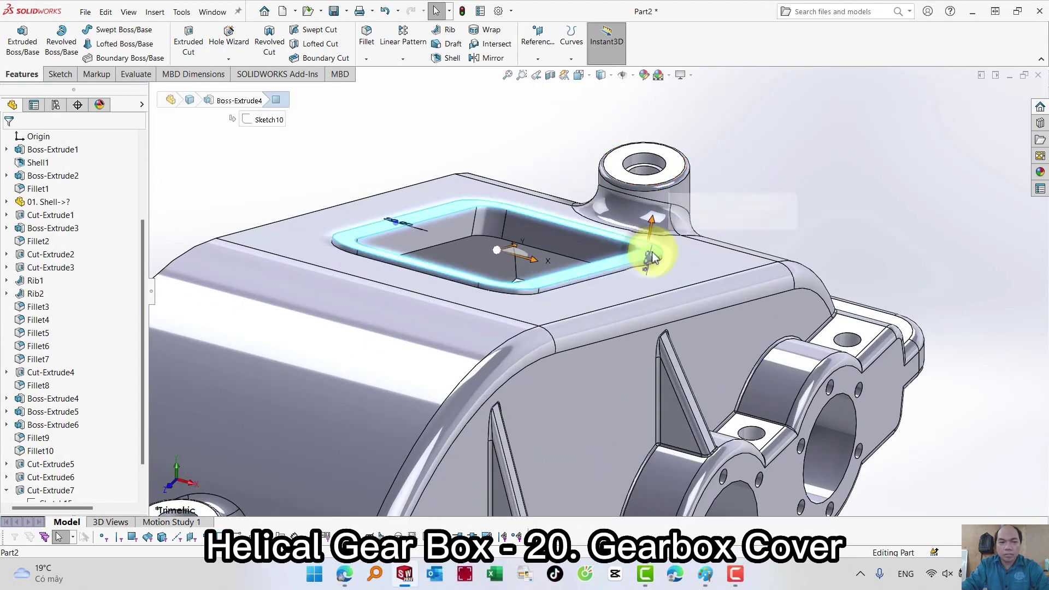
{"action": "left_click", "coordinate": [743, 219]}
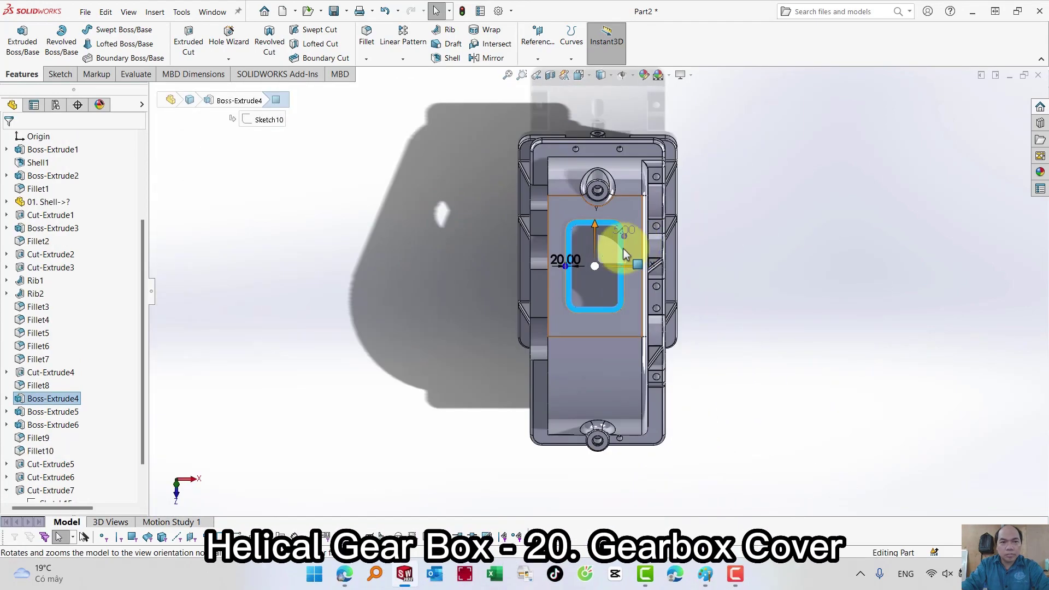
{"action": "scroll", "coordinate": [623, 246], "scroll_direction": "down", "scroll_amount": 5}
{"action": "left_click", "coordinate": [678, 205]}
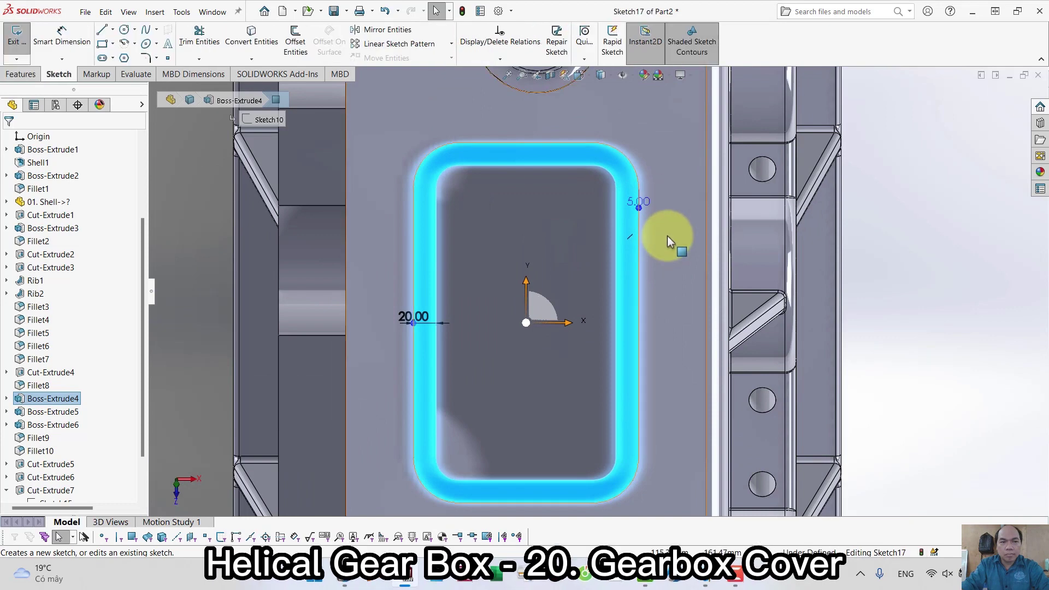
{"action": "key", "text": "s"}
{"action": "left_click", "coordinate": [714, 260]}
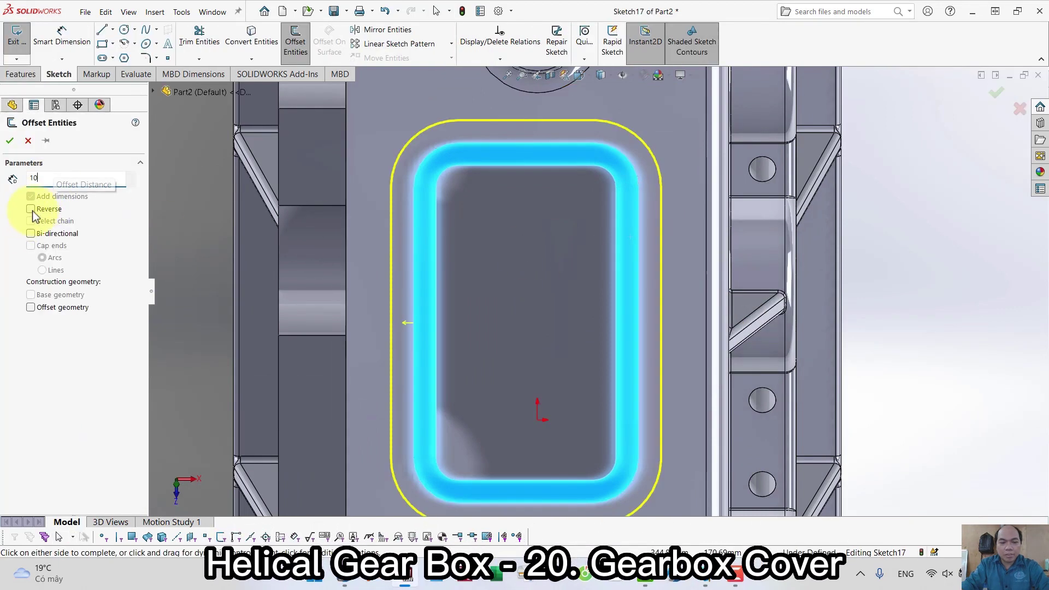
{"action": "type", "text": "10"}
{"action": "left_click", "coordinate": [30, 208]}
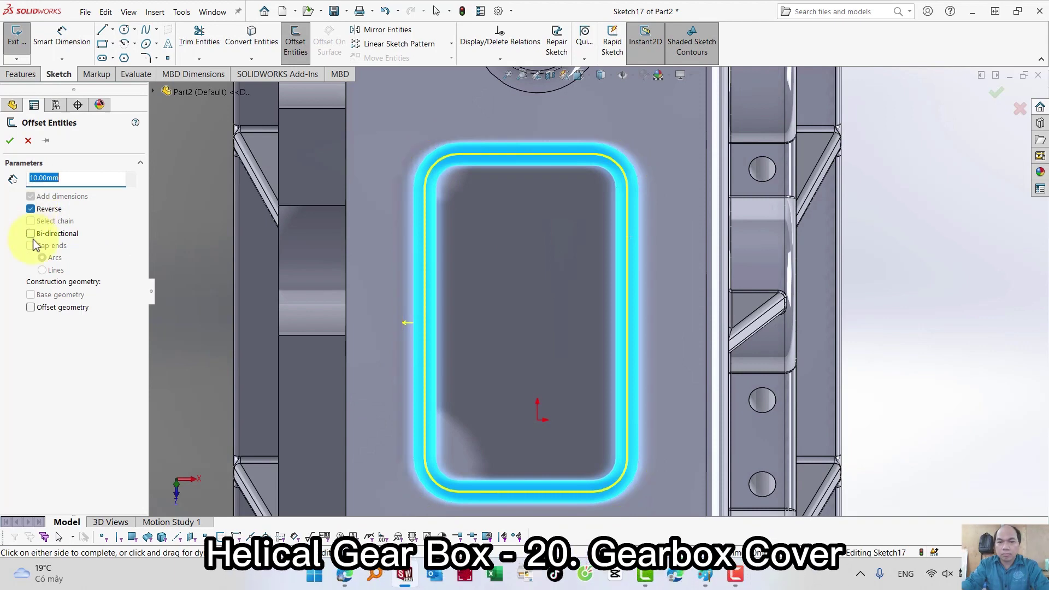
{"action": "left_click", "coordinate": [30, 306]}
{"action": "left_click", "coordinate": [9, 141]}
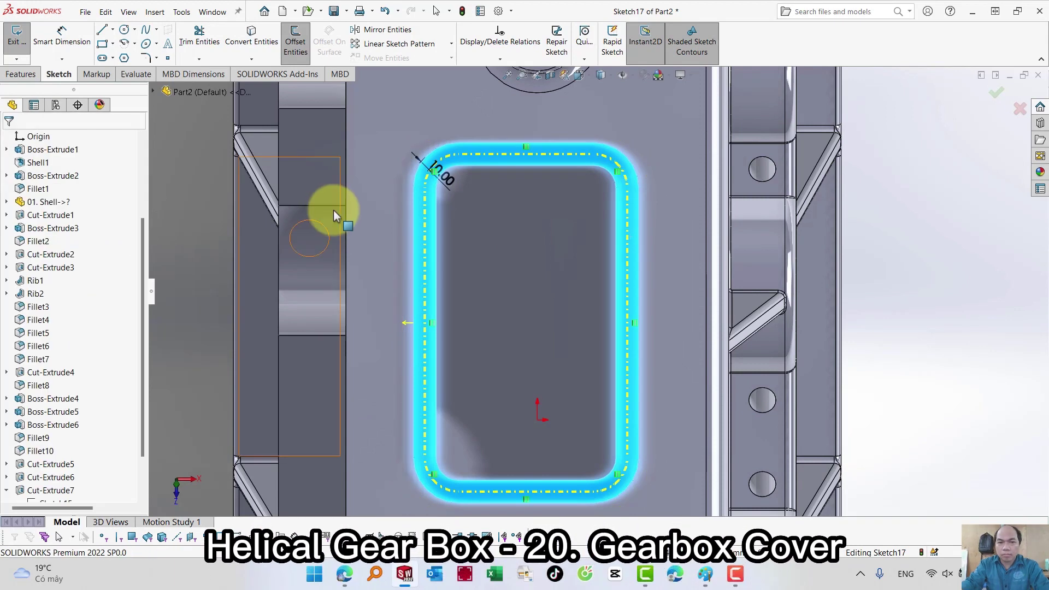
Step: Sketch four small circles on the construction outline: two on its rear edge and two on its right edge, one at that edge's midpoint
{"action": "key", "text": "s"}
{"action": "left_click", "coordinate": [538, 256]}
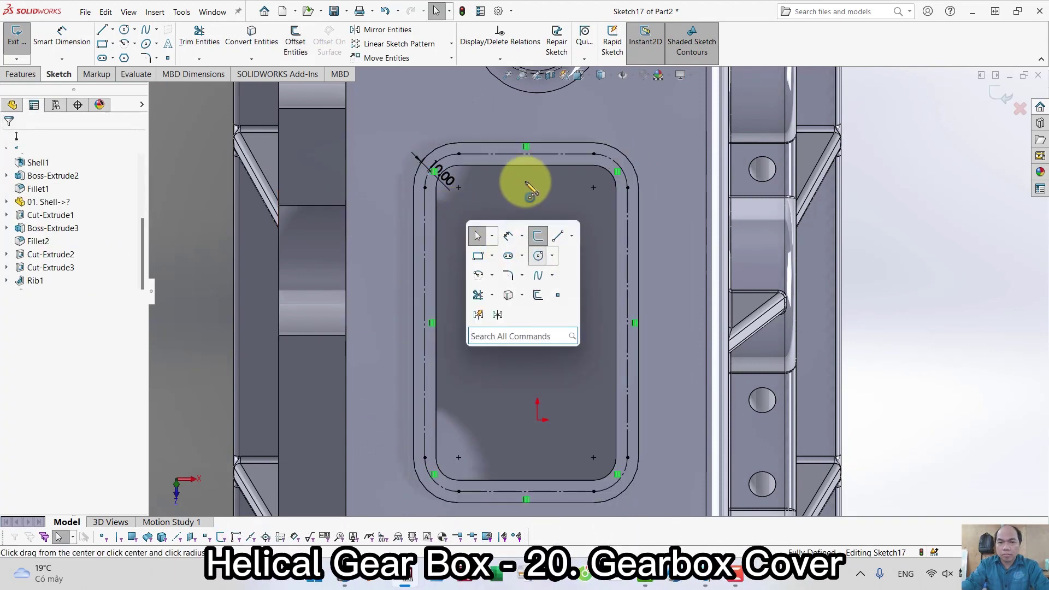
{"action": "left_click", "coordinate": [496, 154]}
{"action": "left_click", "coordinate": [499, 156]}
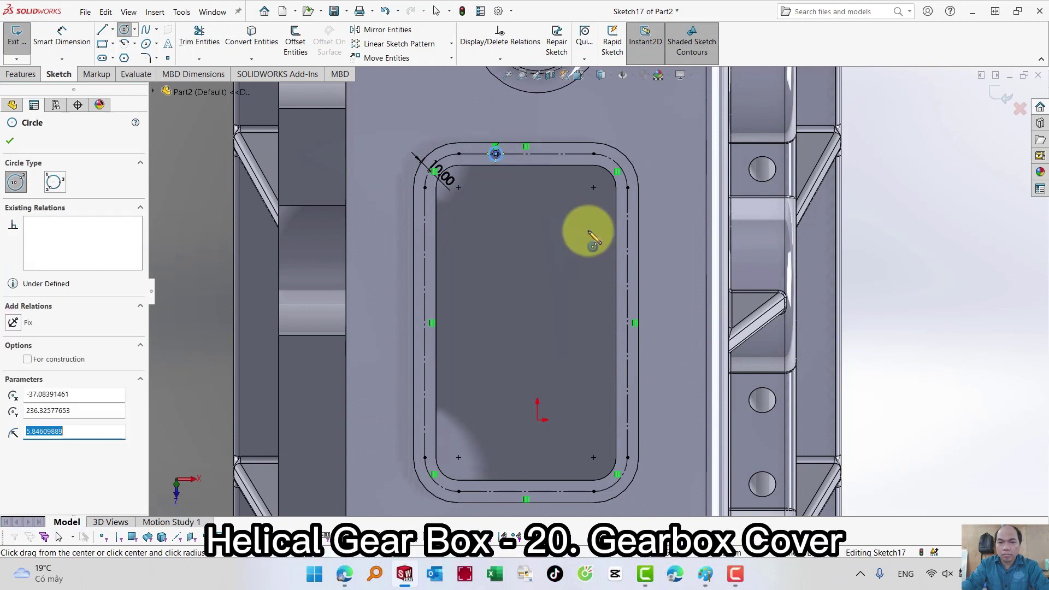
{"action": "key", "text": "s"}
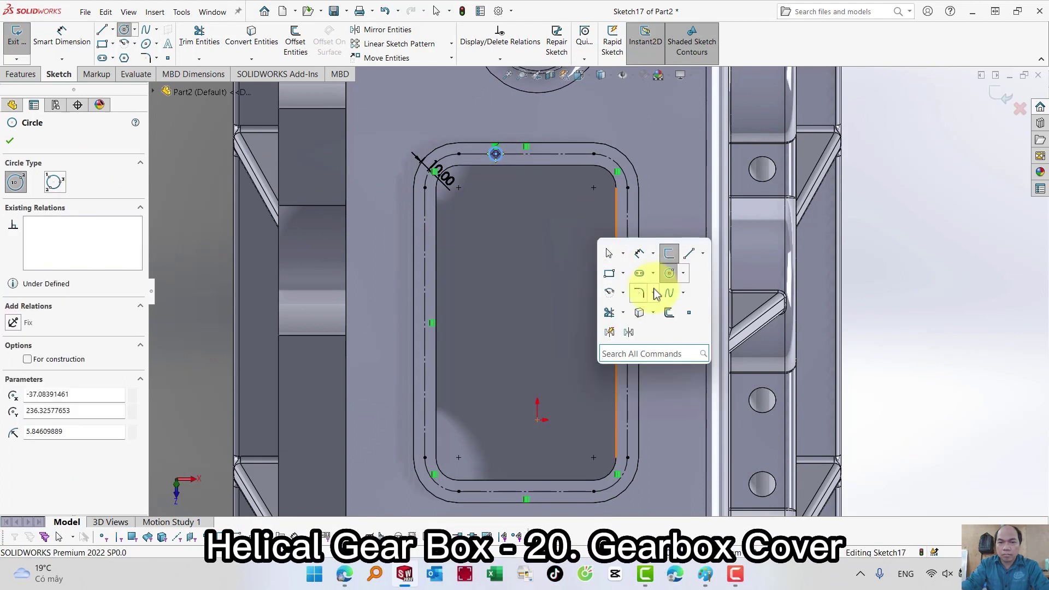
{"action": "left_click", "coordinate": [551, 153]}
{"action": "left_click", "coordinate": [559, 153]}
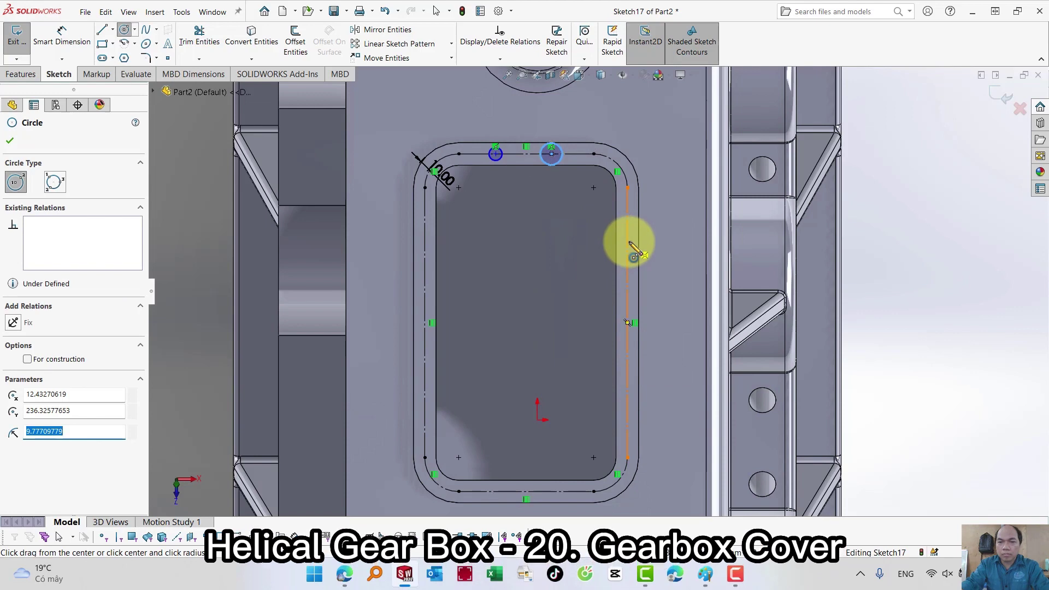
{"action": "left_click", "coordinate": [628, 241]}
{"action": "left_click", "coordinate": [633, 235]}
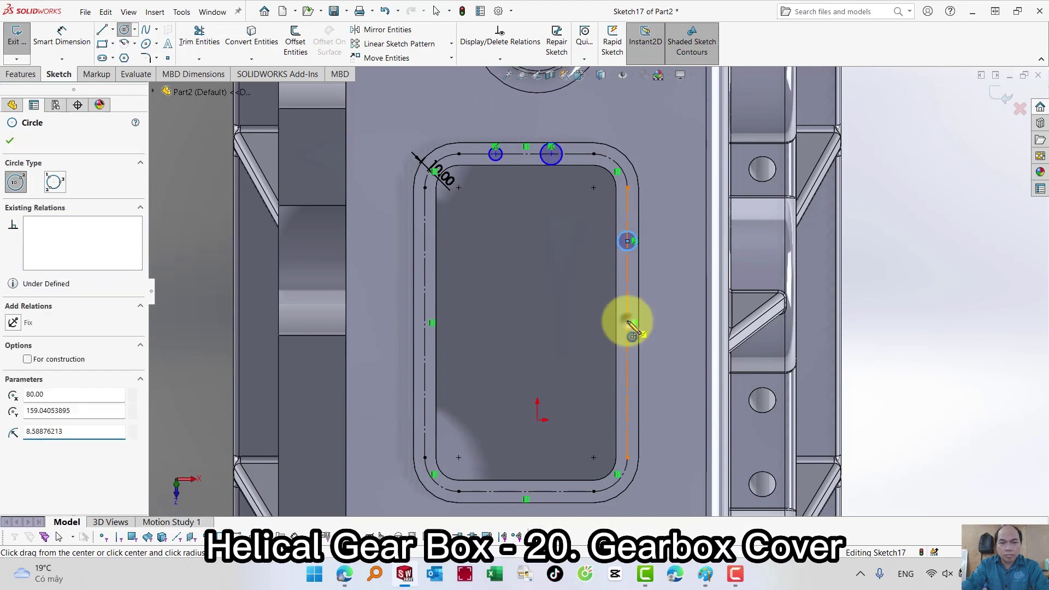
{"action": "left_click", "coordinate": [628, 323]}
{"action": "left_click", "coordinate": [634, 320]}
Step: Draw horizontal and vertical construction centerlines across the middle of the window frame
{"action": "key", "text": "s"}
{"action": "left_click", "coordinate": [549, 333]}
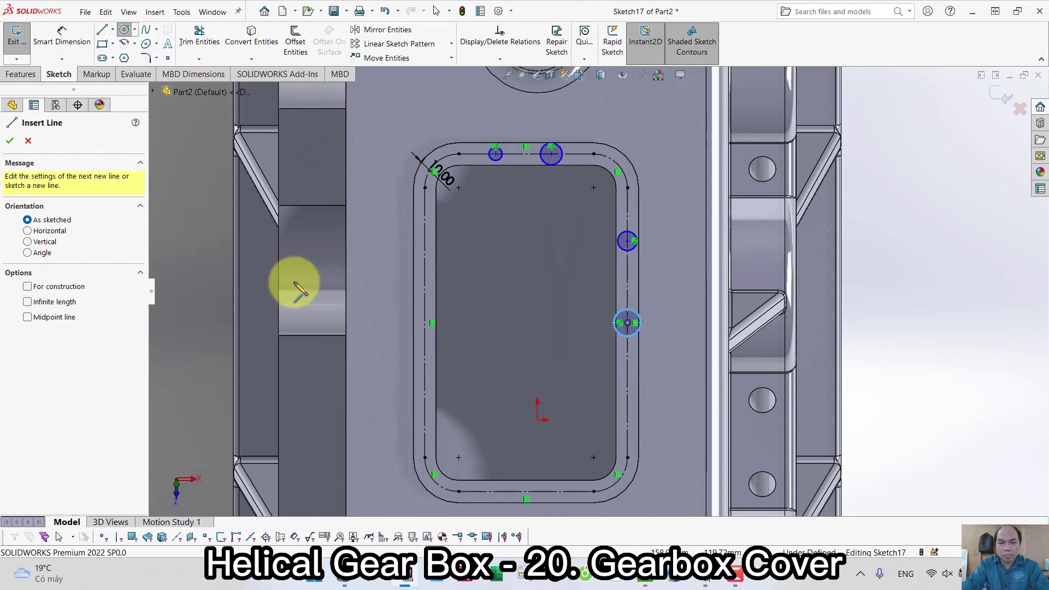
{"action": "left_click", "coordinate": [27, 286]}
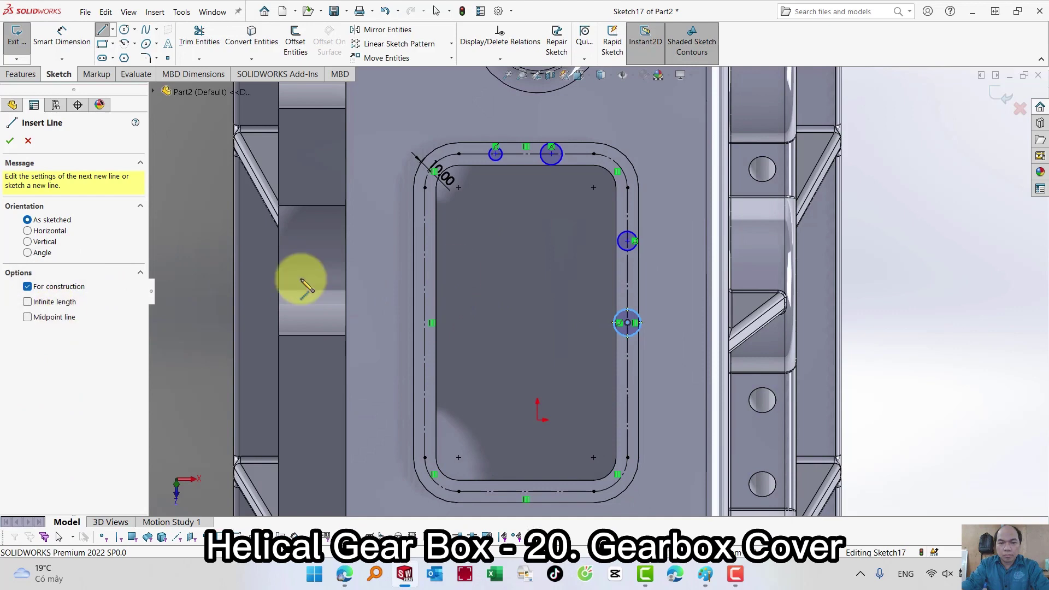
{"action": "left_click", "coordinate": [413, 323]}
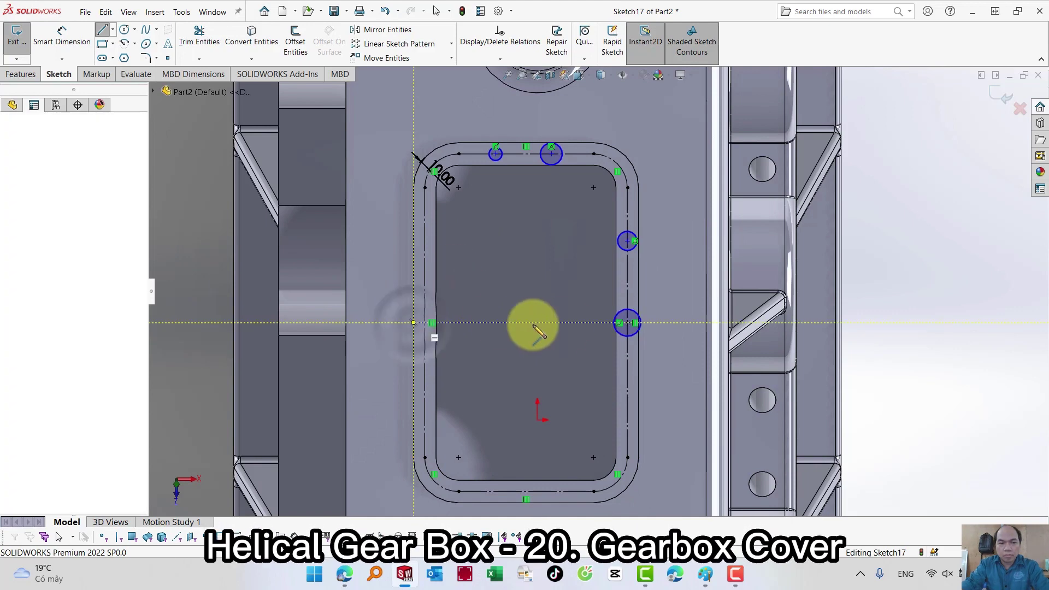
{"action": "left_click", "coordinate": [640, 324]}
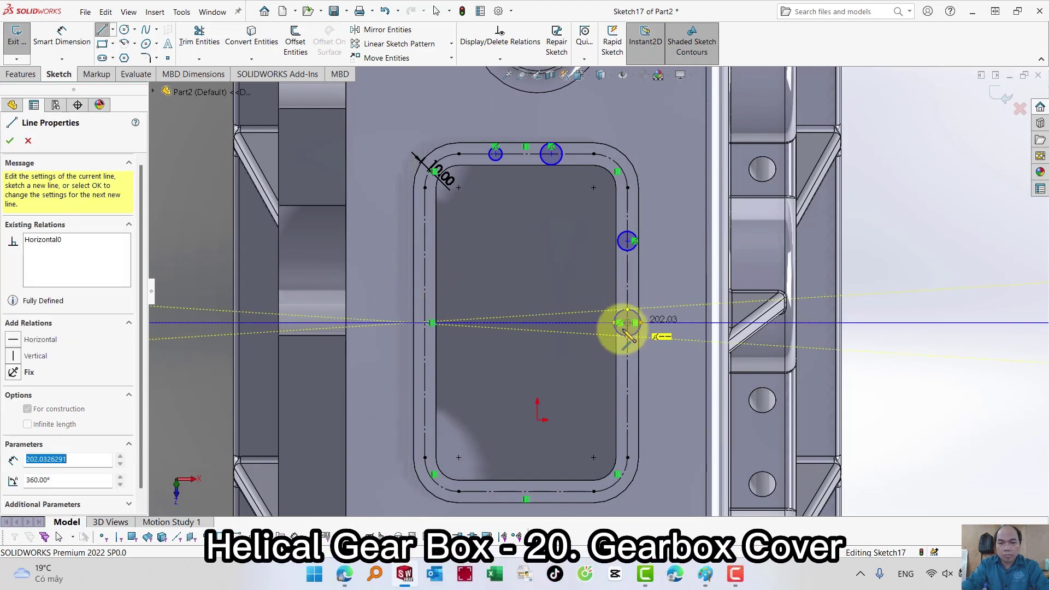
{"action": "left_click", "coordinate": [526, 154]}
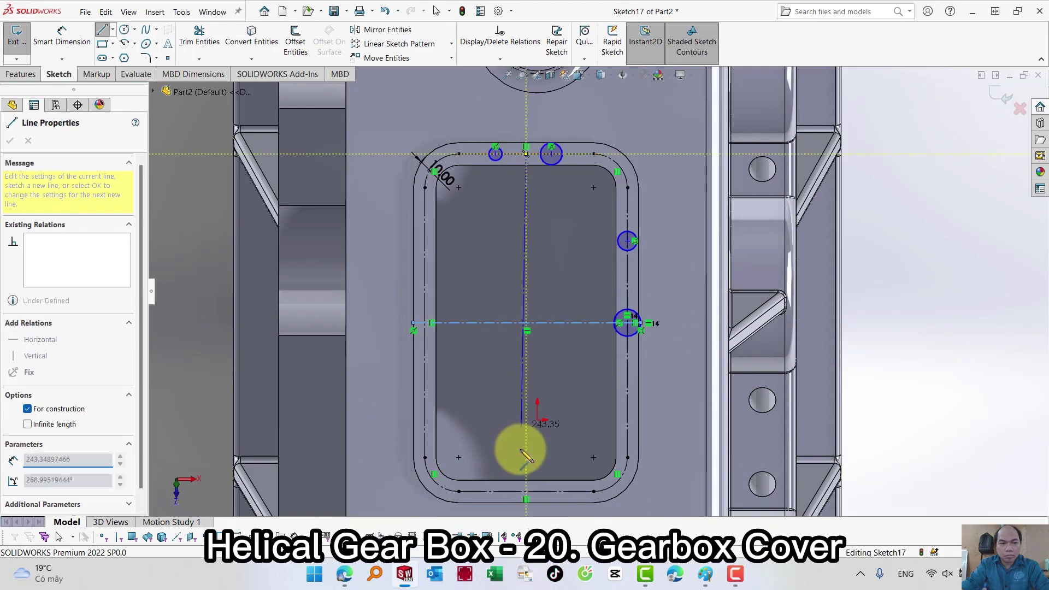
{"action": "left_click", "coordinate": [526, 490]}
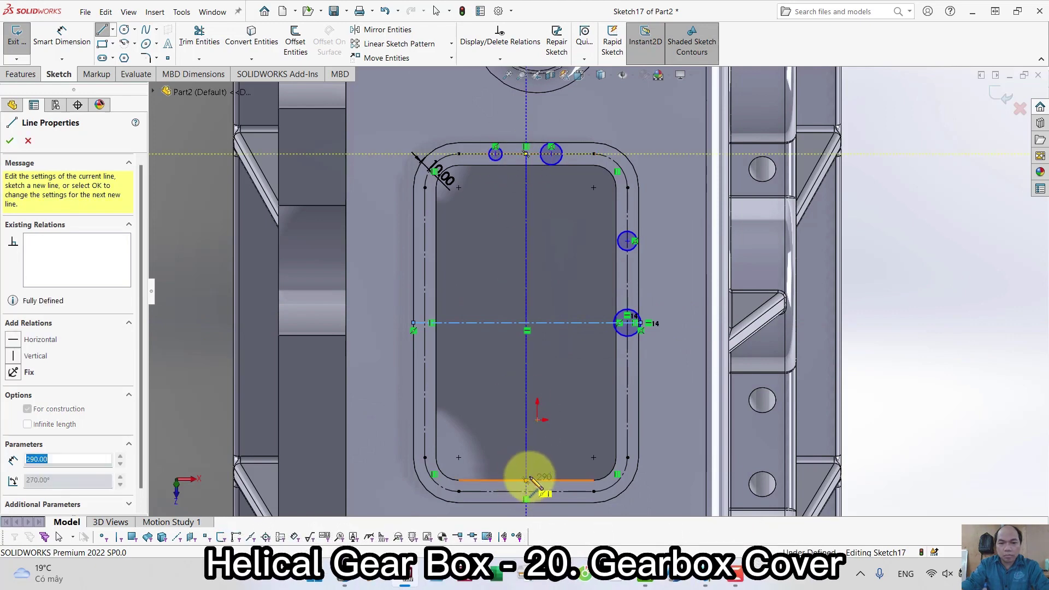
{"action": "key", "text": "Escape"}
Step: Apply an equal relation to the four circles together with the construction outline's corner arc
{"action": "mouse_move", "coordinate": [470, 118]}
{"action": "left_mouse_down"}
{"action": "mouse_move", "coordinate": [621, 246]}
{"action": "mouse_move", "coordinate": [673, 347]}
{"action": "left_mouse_up"}
{"action": "left_click", "coordinate": [739, 298]}
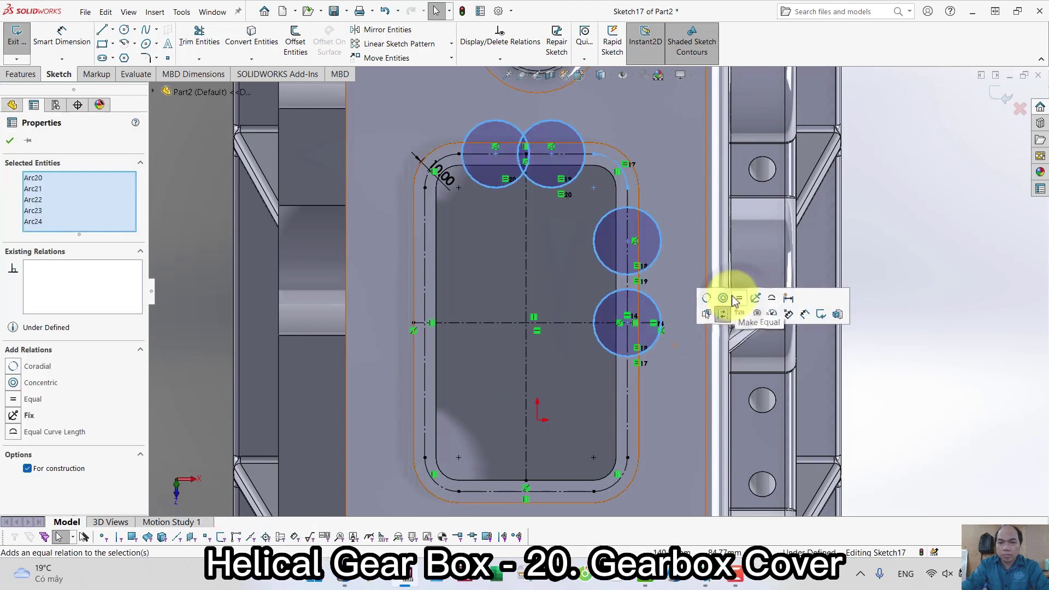
{"action": "key", "text": "d"}
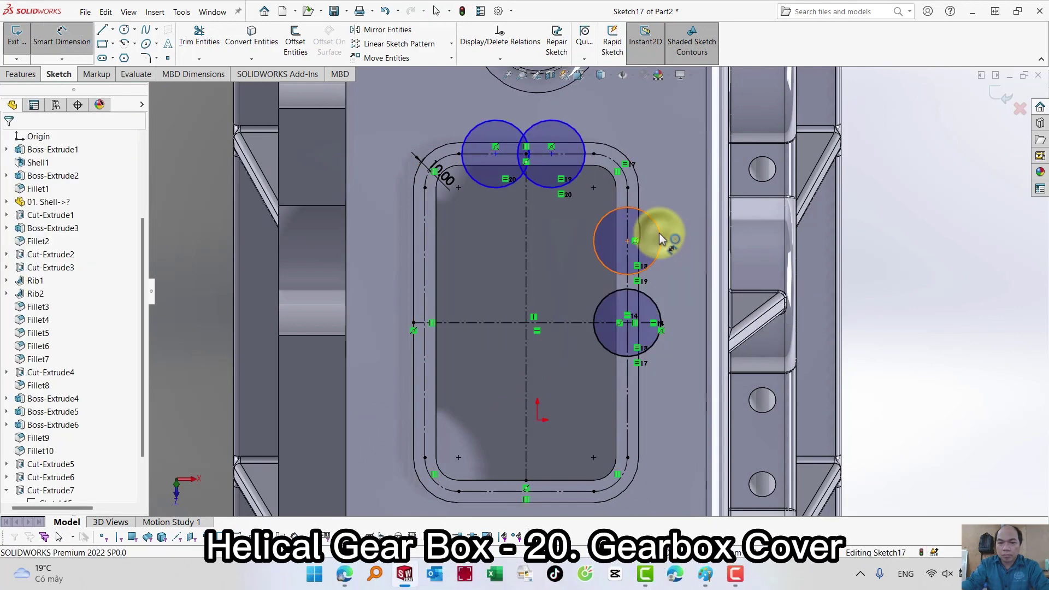
{"action": "left_click", "coordinate": [659, 230]}
{"action": "left_click", "coordinate": [673, 205]}
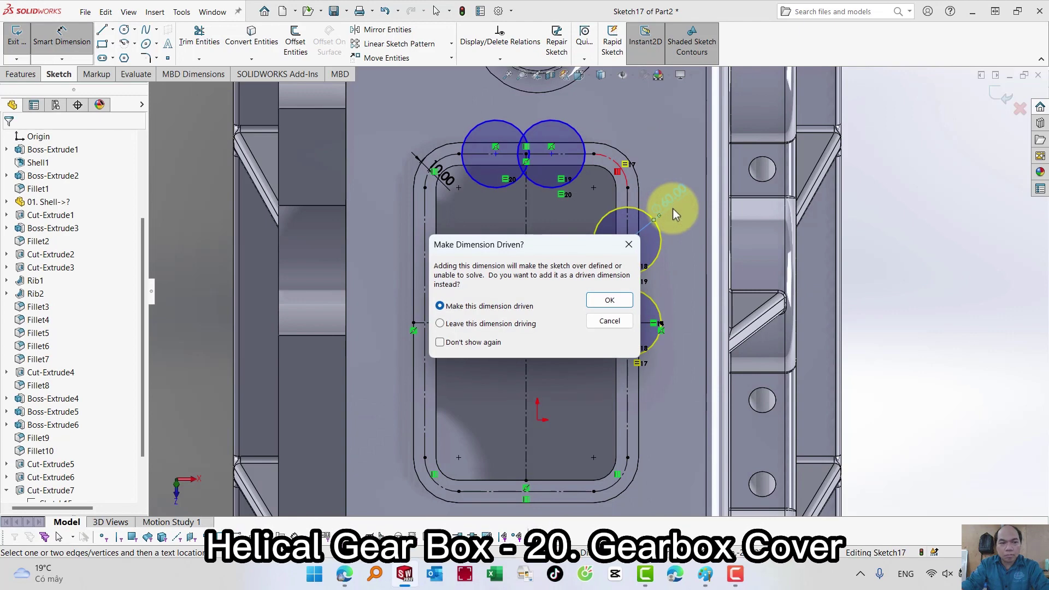
{"action": "key", "text": "Escape"}
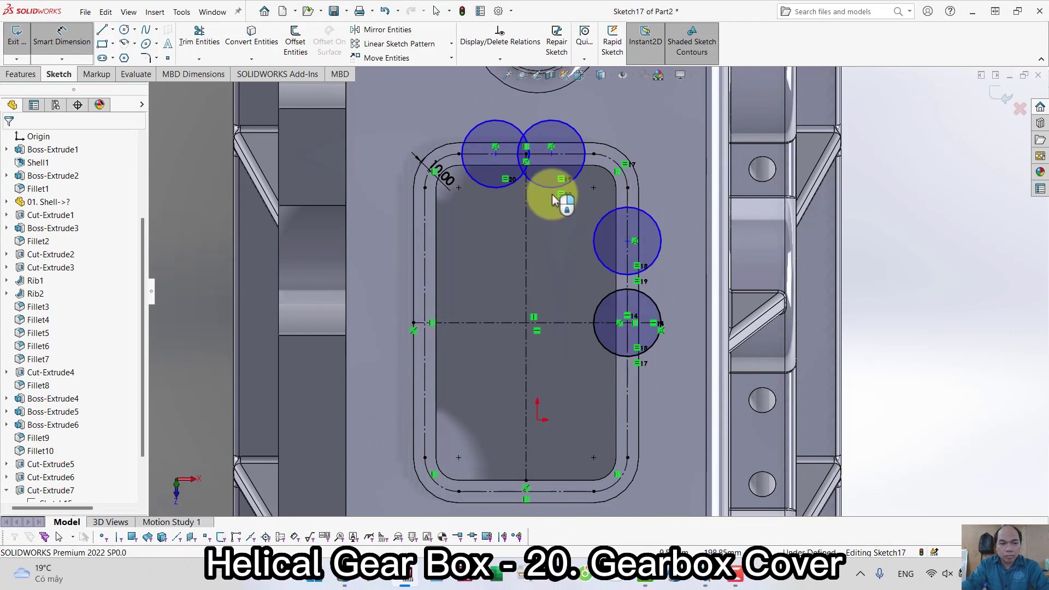
{"action": "key", "text": "Escape"}
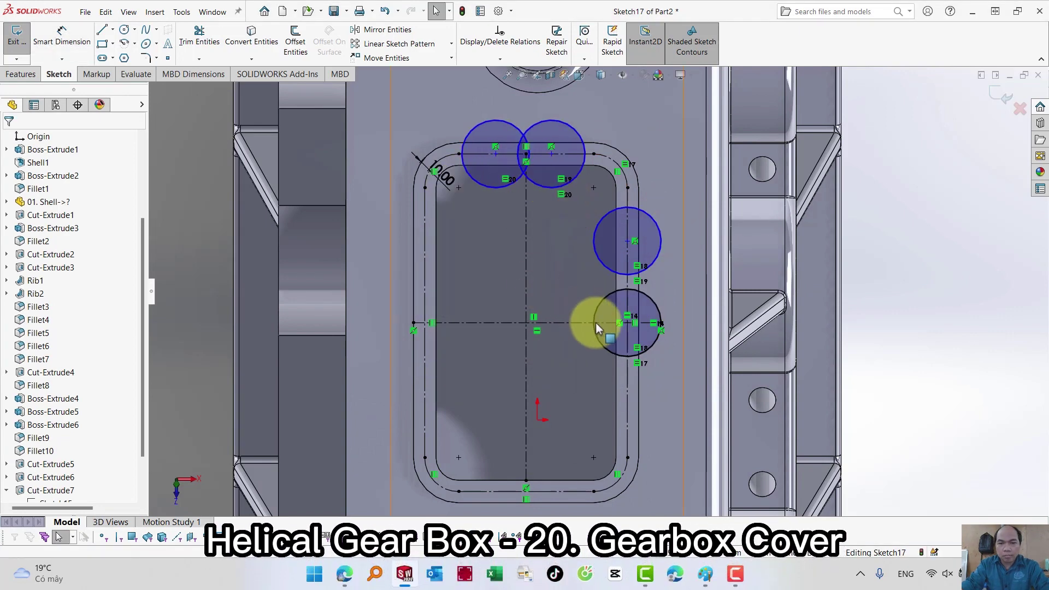
{"action": "key", "text": "s"}
{"action": "left_click", "coordinate": [638, 342]}
{"action": "left_click", "coordinate": [660, 242]}
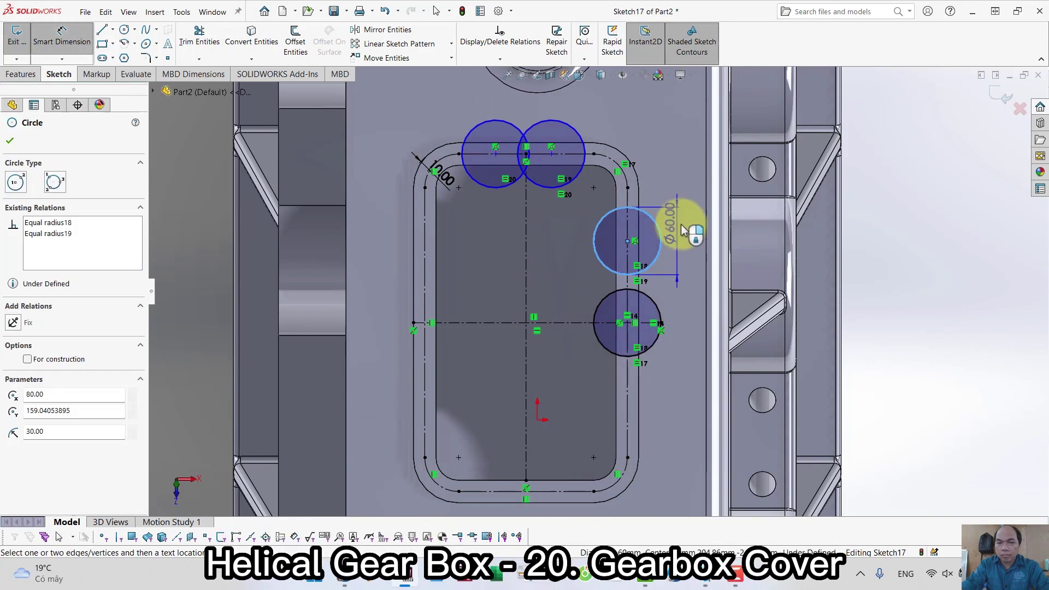
{"action": "left_click", "coordinate": [685, 225]}
{"action": "left_click", "coordinate": [609, 321]}
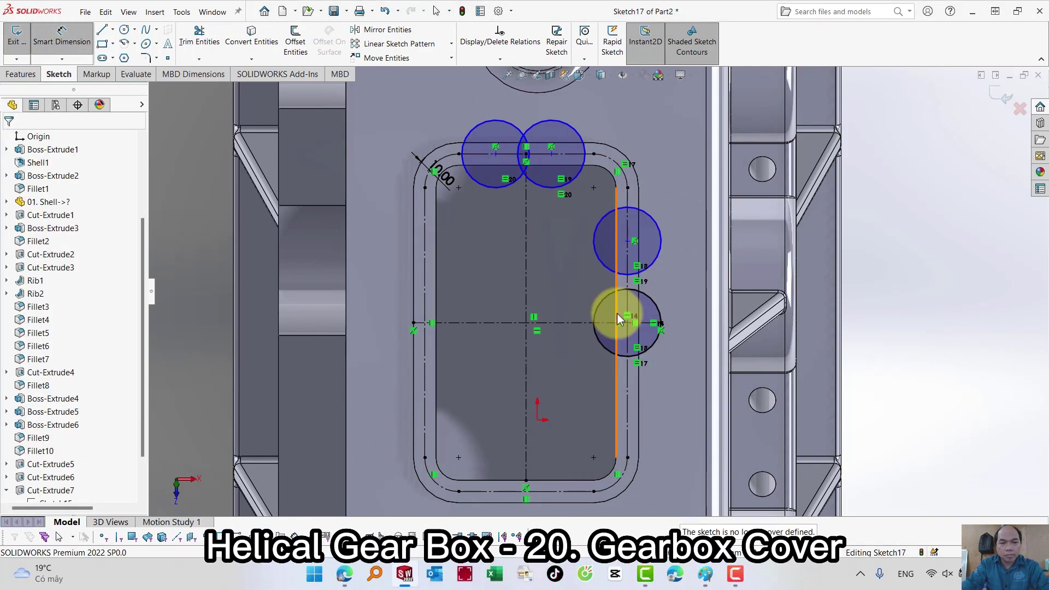
{"action": "key", "text": "Escape"}
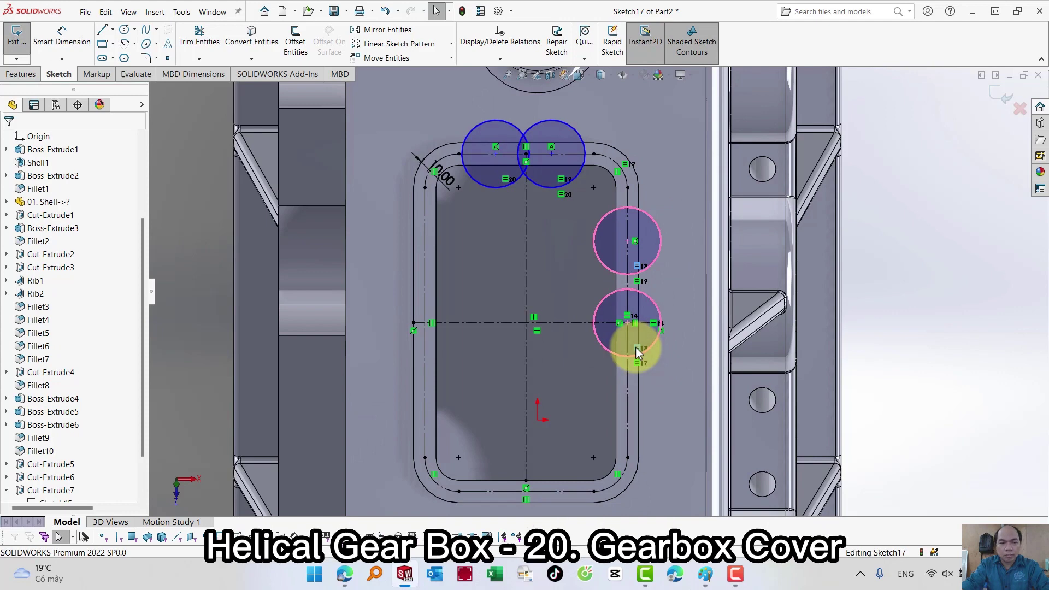
Step: Delete the equal relation linking the midpoint circle to the construction outline's corner arc
{"action": "left_click", "coordinate": [637, 361]}
{"action": "key", "text": "Delete"}
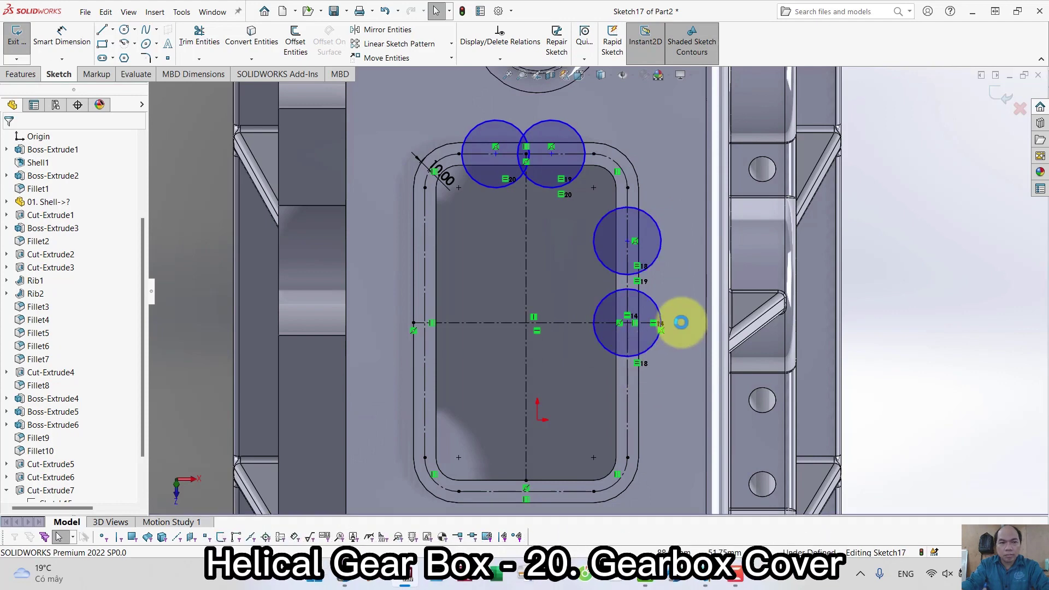
{"action": "left_click", "coordinate": [674, 304]}
Step: Dimension the circle at the right edge's midpoint with a diameter of 10 mm
{"action": "key", "text": "s"}
{"action": "left_click", "coordinate": [720, 319]}
{"action": "left_click", "coordinate": [661, 315]}
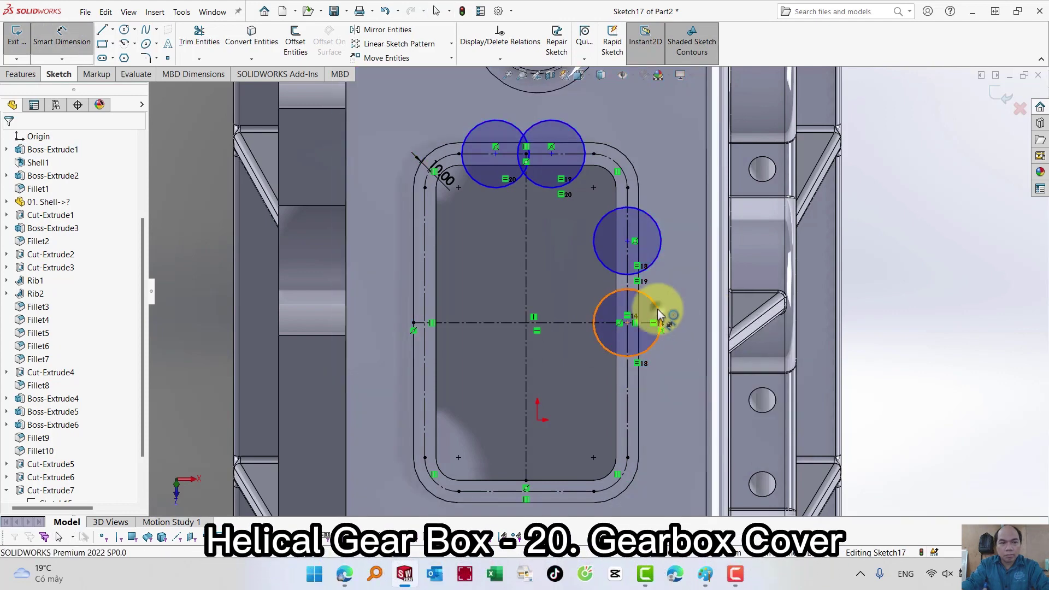
{"action": "left_click", "coordinate": [677, 298]}
{"action": "type", "text": "10"}
{"action": "key", "text": "Return"}
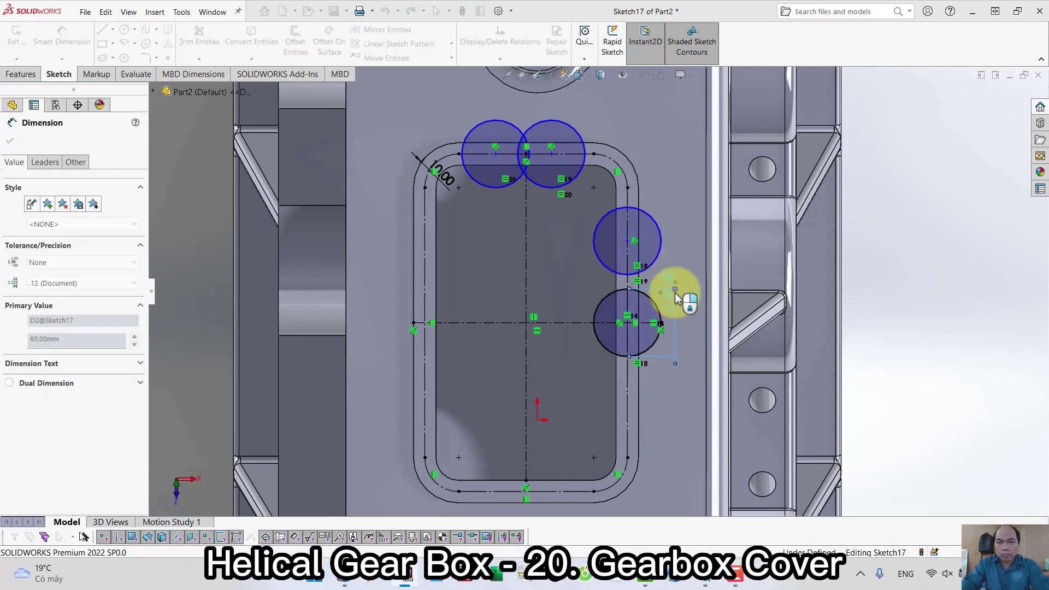
Step: Dimension the circle on the window frame's upper edge, right of center, 40 mm from the vertical centerline
{"action": "scroll", "coordinate": [648, 252], "scroll_direction": "down", "scroll_amount": 2}
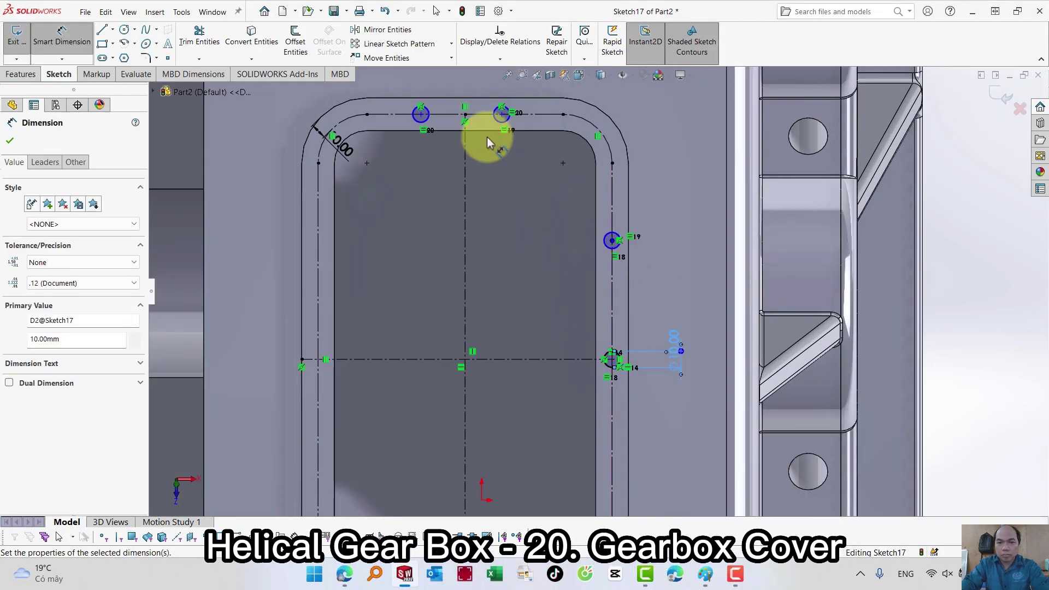
{"action": "left_click", "coordinate": [465, 143]}
{"action": "left_click", "coordinate": [502, 114]}
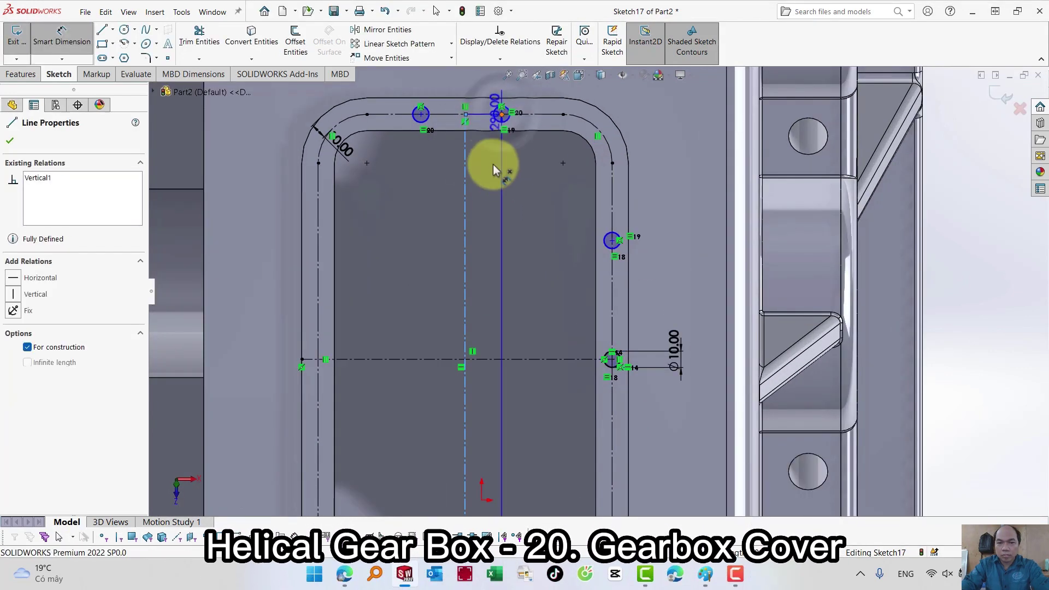
{"action": "left_click", "coordinate": [530, 182]}
{"action": "type", "text": "40"}
{"action": "key", "text": "Return"}
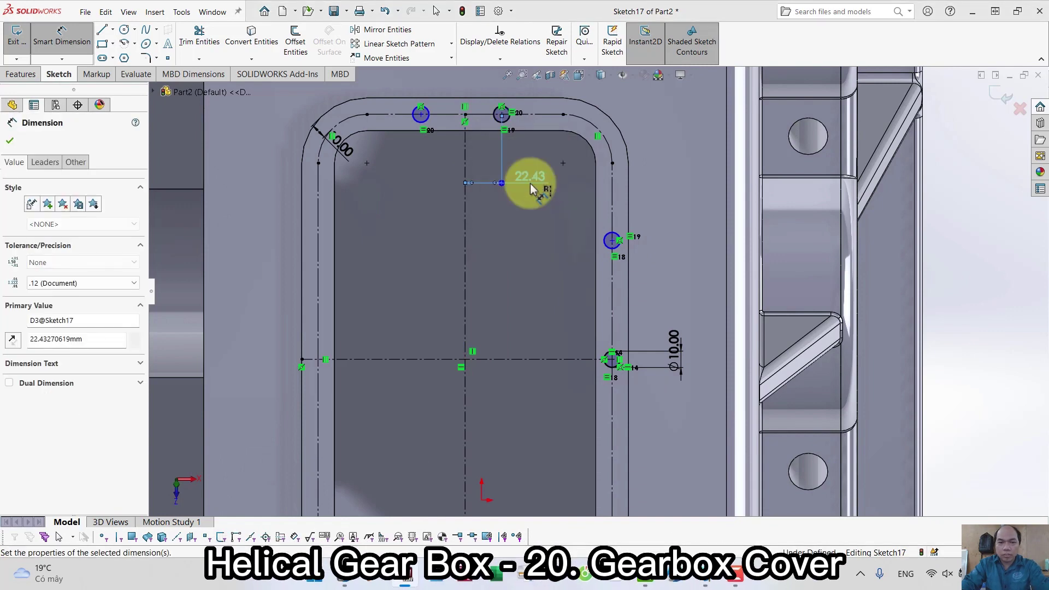
Step: Dimension the upper circle on the frame's right edge 75 mm from the horizontal centerline
{"action": "left_click", "coordinate": [612, 240]}
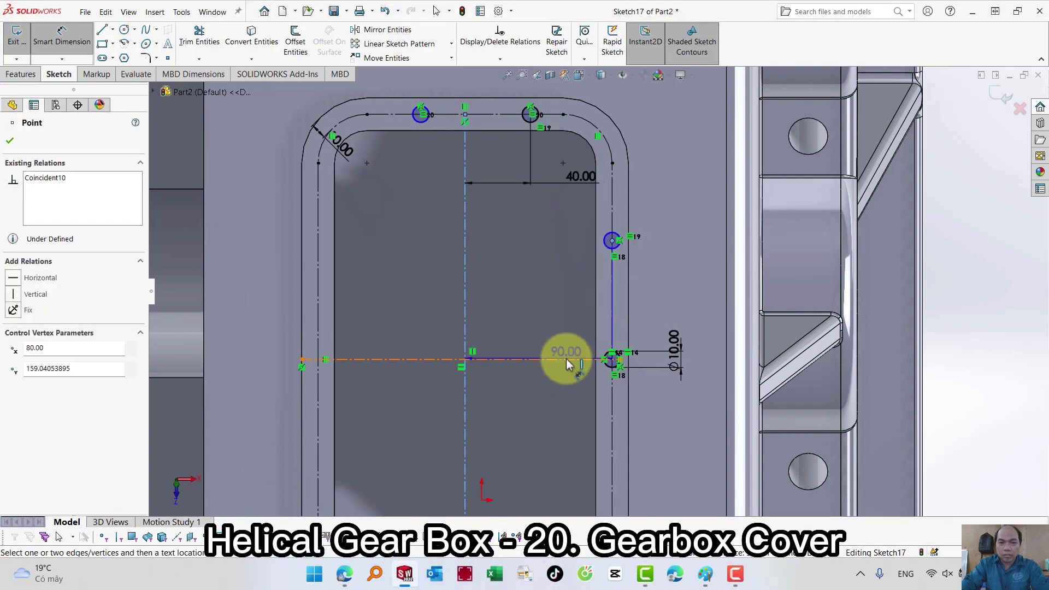
{"action": "left_click", "coordinate": [567, 360]}
{"action": "double_click", "coordinate": [690, 293]}
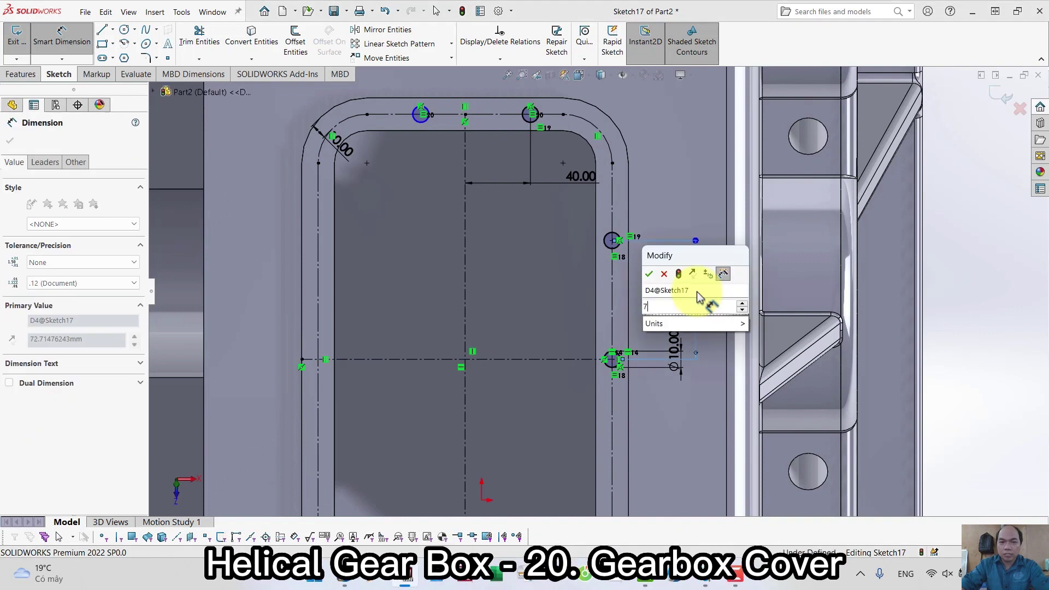
{"action": "type", "text": "75"}
{"action": "key", "text": "Return"}
{"action": "scroll", "coordinate": [614, 226], "scroll_direction": "up", "scroll_amount": 3}
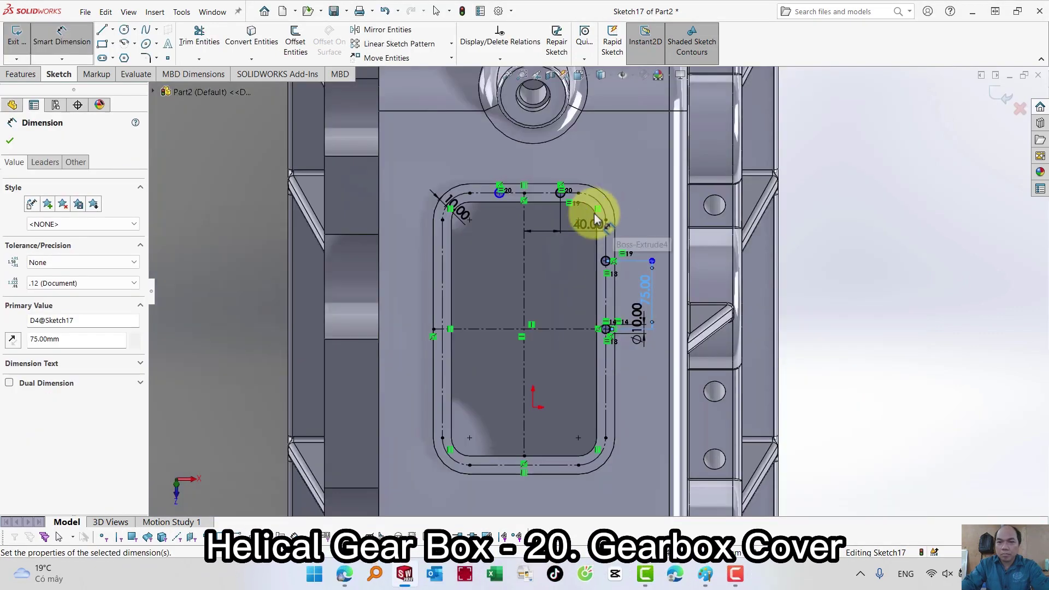
{"action": "key", "text": "Escape"}
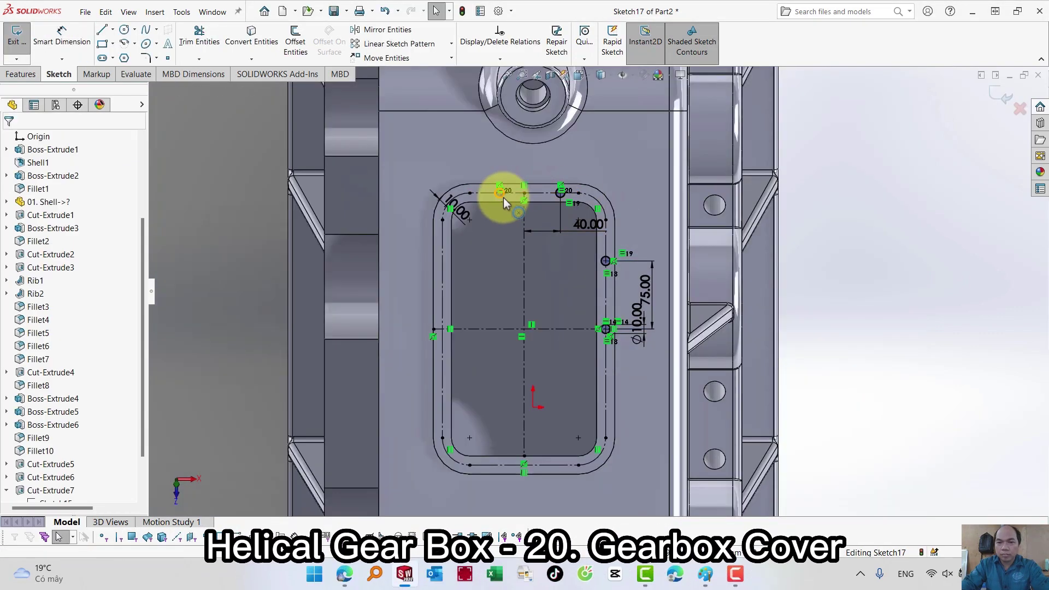
Step: Delete the underdefined circle on the frame's upper edge, left of the vertical centerline
{"action": "left_click", "coordinate": [504, 198]}
{"action": "right_click", "coordinate": [504, 198]}
{"action": "left_click", "coordinate": [541, 359]}
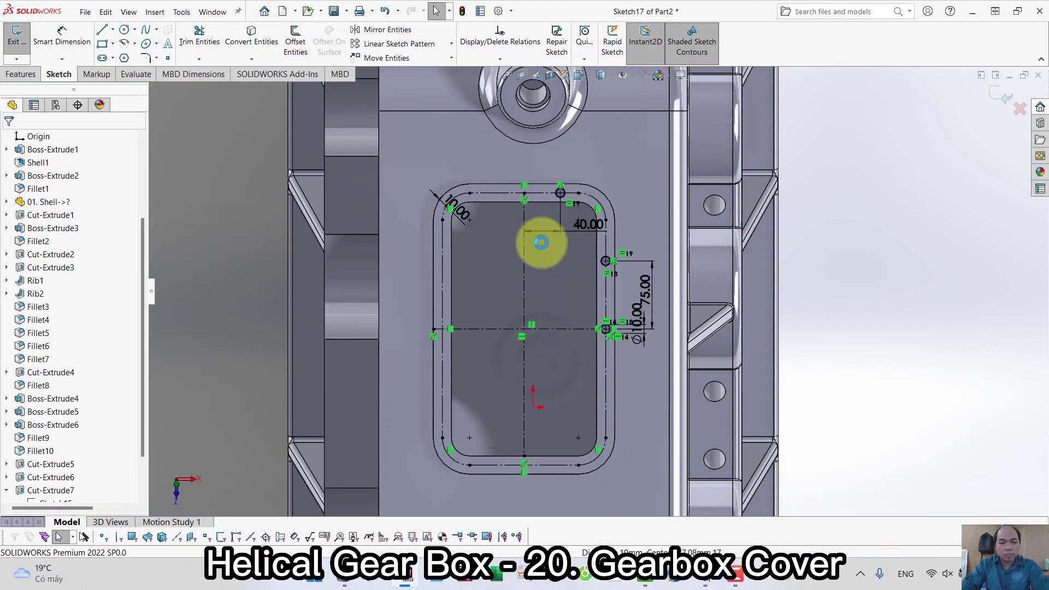
Step: Mirror the circles on the frame's upper and right edges about the horizontal centerline
{"action": "left_click_drag", "start_coordinate": [546, 160], "coordinate": [632, 339]}
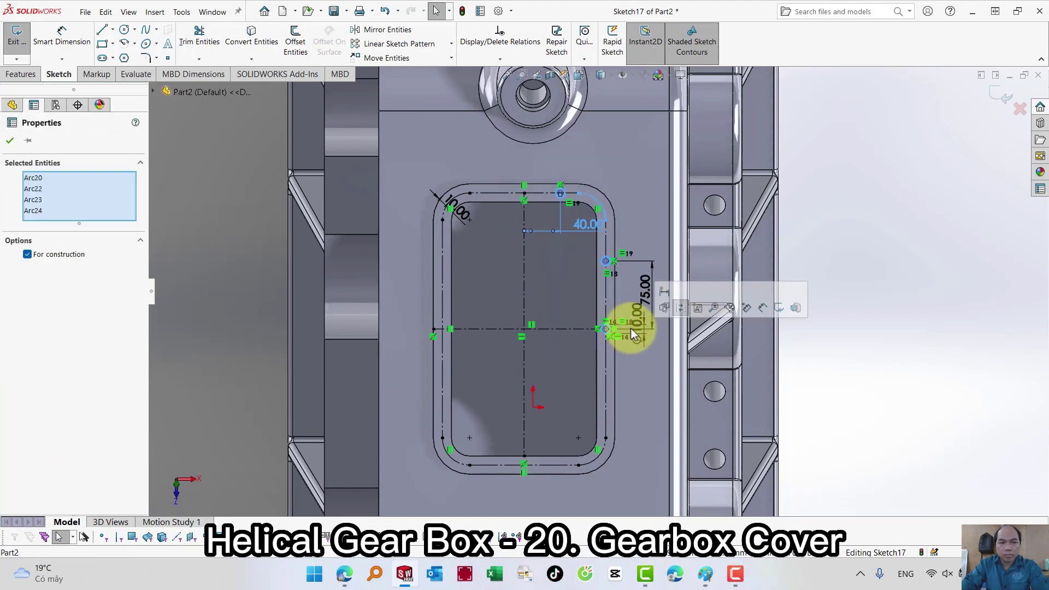
{"action": "left_click", "coordinate": [366, 34]}
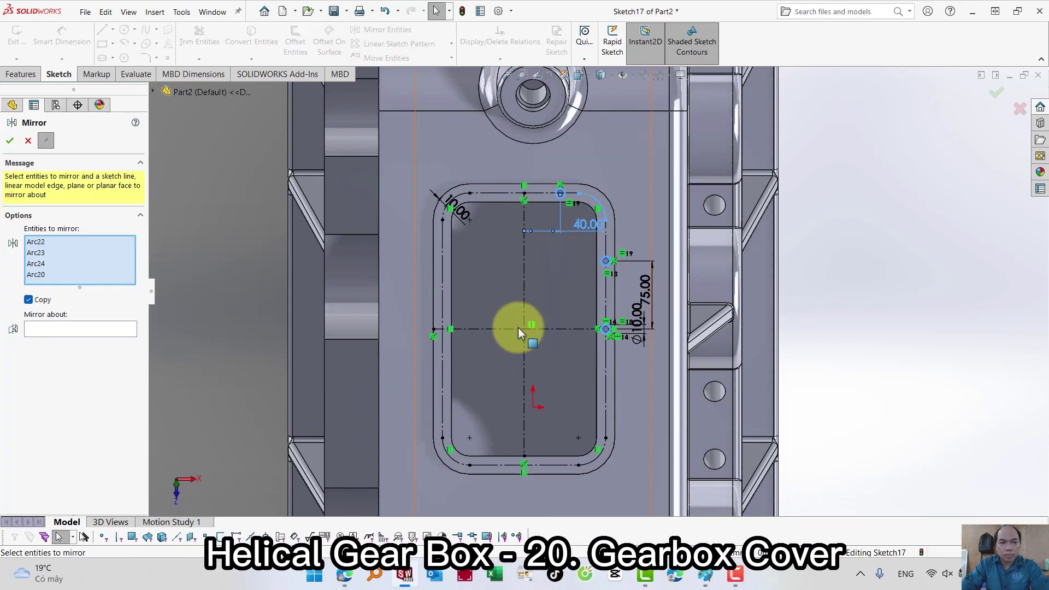
{"action": "left_click", "coordinate": [563, 331]}
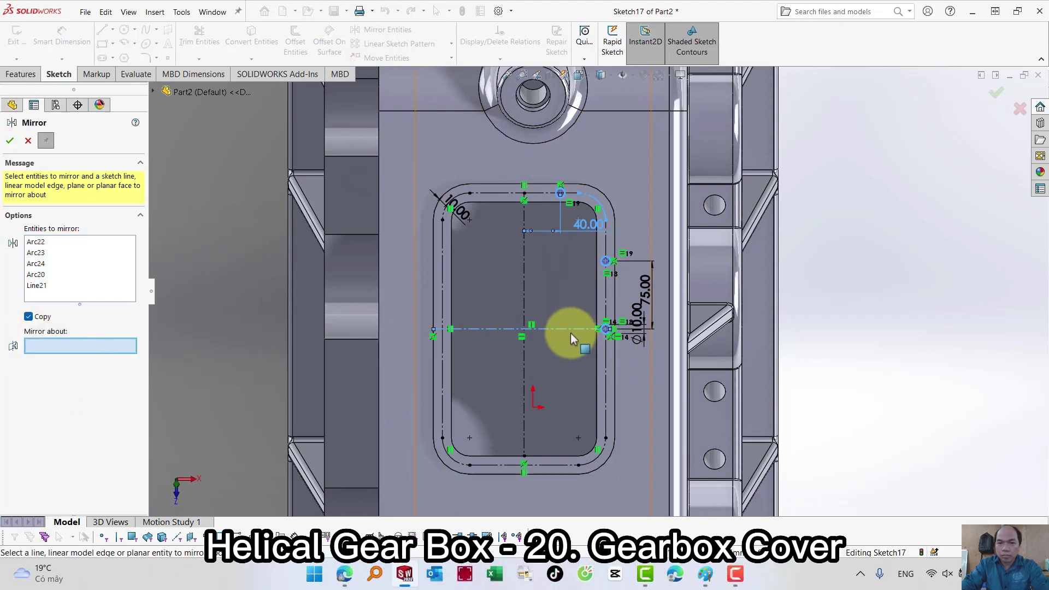
{"action": "left_click", "coordinate": [570, 330]}
{"action": "right_click", "coordinate": [570, 334]}
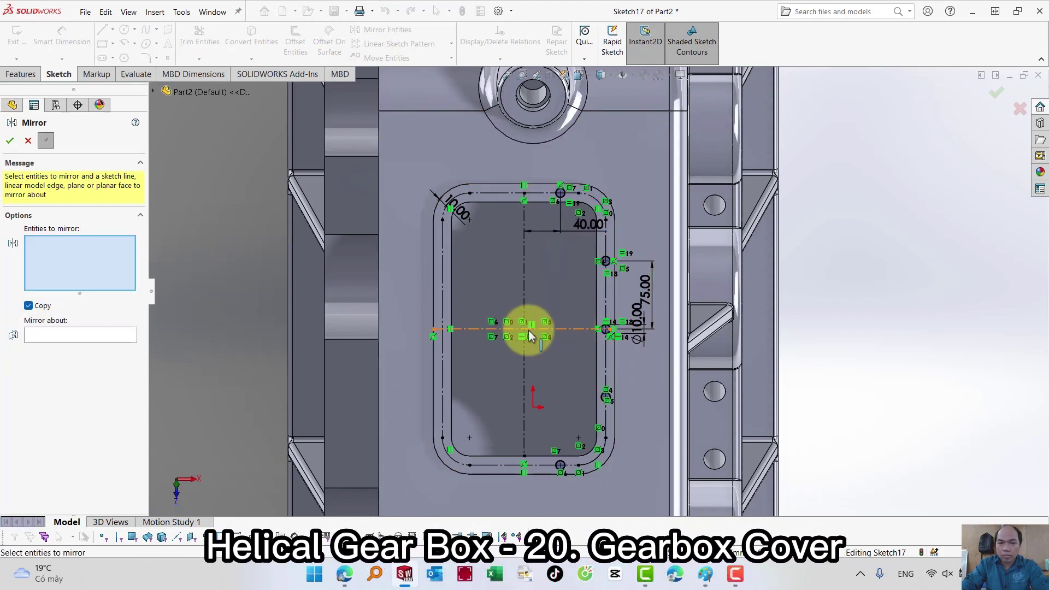
Step: Mirror all the circles on the frame's right half about the vertical centerline
{"action": "left_click_drag", "start_coordinate": [545, 161], "coordinate": [626, 482]}
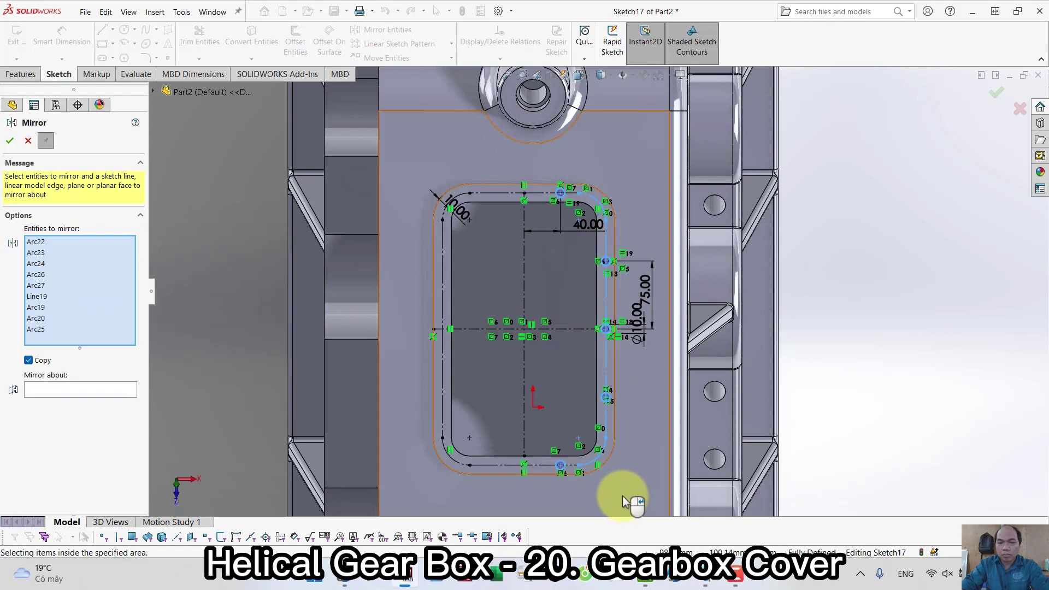
{"action": "left_click", "coordinate": [81, 387]}
{"action": "left_click", "coordinate": [525, 370]}
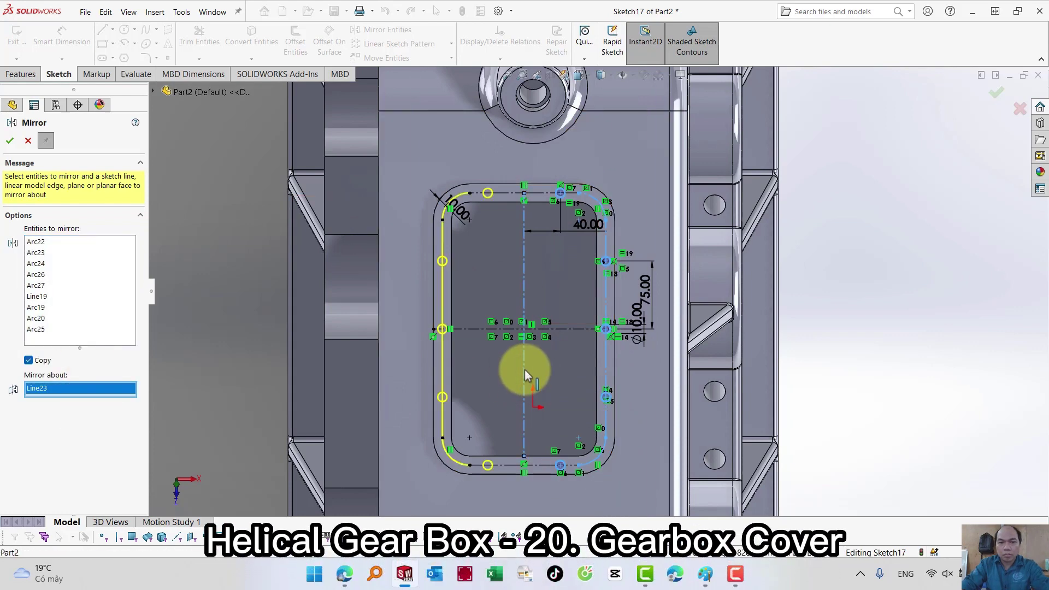
{"action": "right_click", "coordinate": [524, 369]}
{"action": "left_click", "coordinate": [12, 143]}
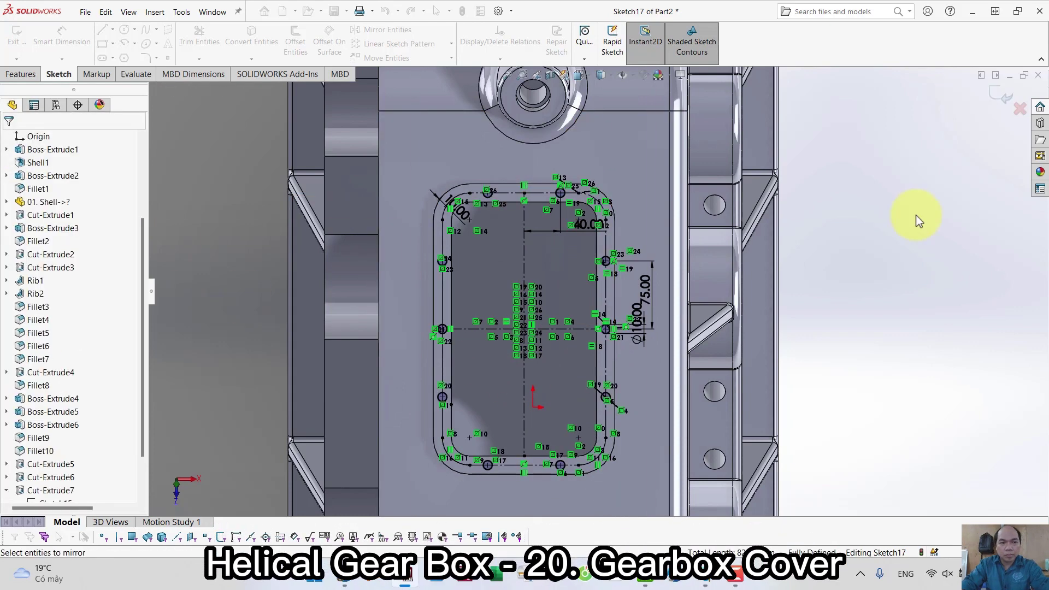
Step: Exit the sketch and cut-extrude the hole circles around the window frame to a blind depth of 16 mm
{"action": "key", "text": "s"}
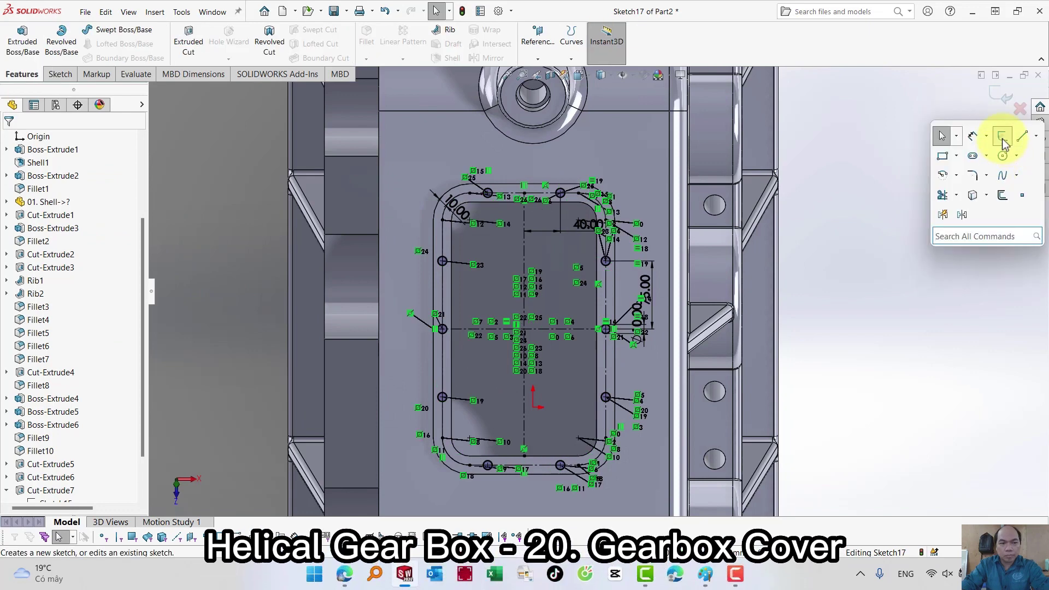
{"action": "left_click", "coordinate": [1004, 138]}
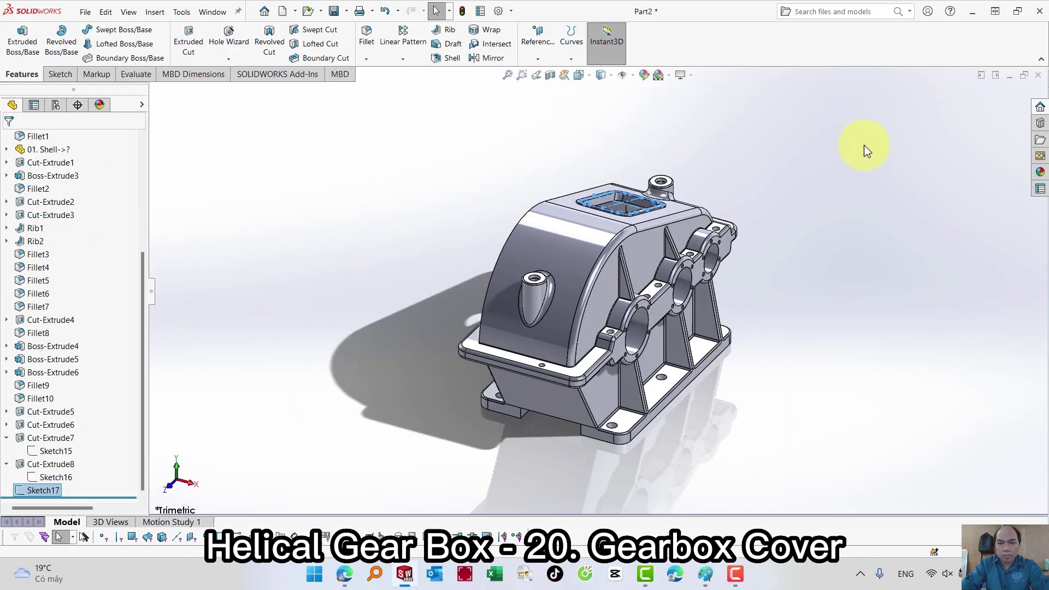
{"action": "key", "text": "s"}
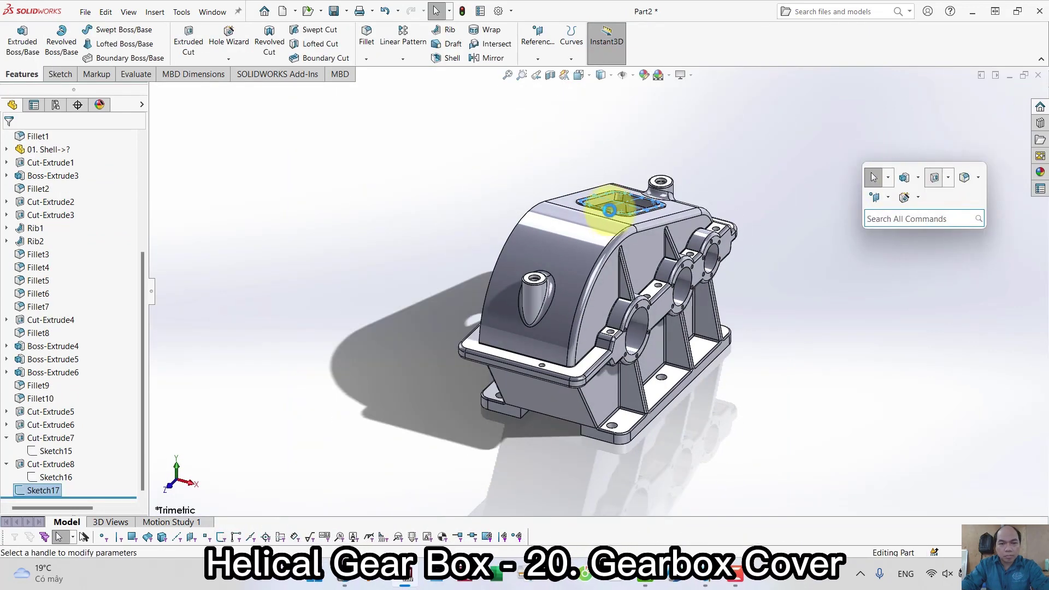
{"action": "scroll", "coordinate": [623, 208], "scroll_direction": "down", "scroll_amount": 7}
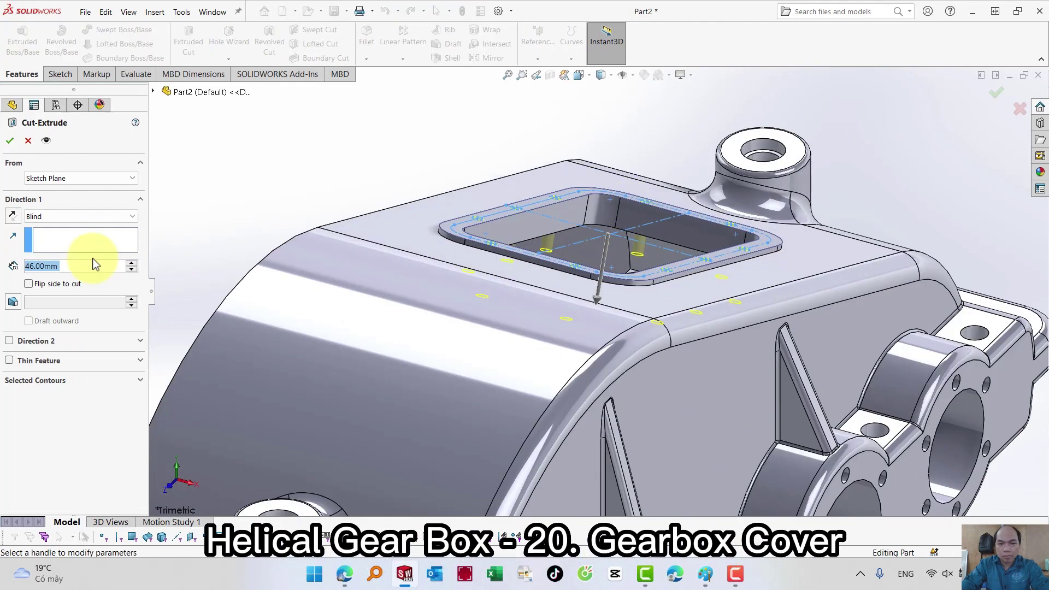
{"action": "type", "text": "16"}
{"action": "key", "text": "Return"}
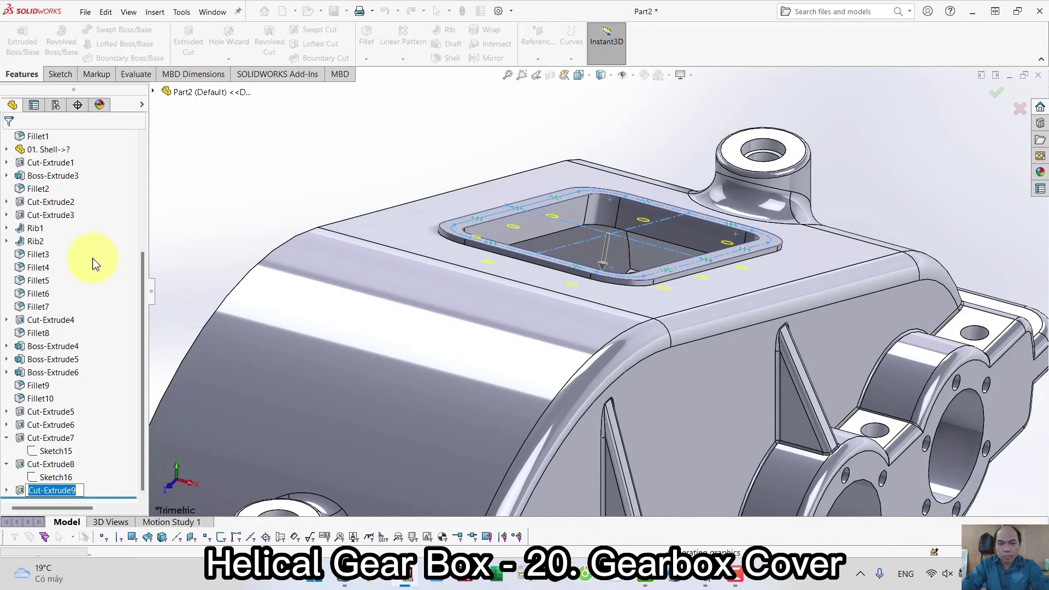
Step: Insert the 01. Shell part beside the model, accepting the material override and declining the change of measurement units
{"action": "right_click_drag", "start_coordinate": [252, 145], "coordinate": [276, 109]}
{"action": "left_click", "coordinate": [154, 12]}
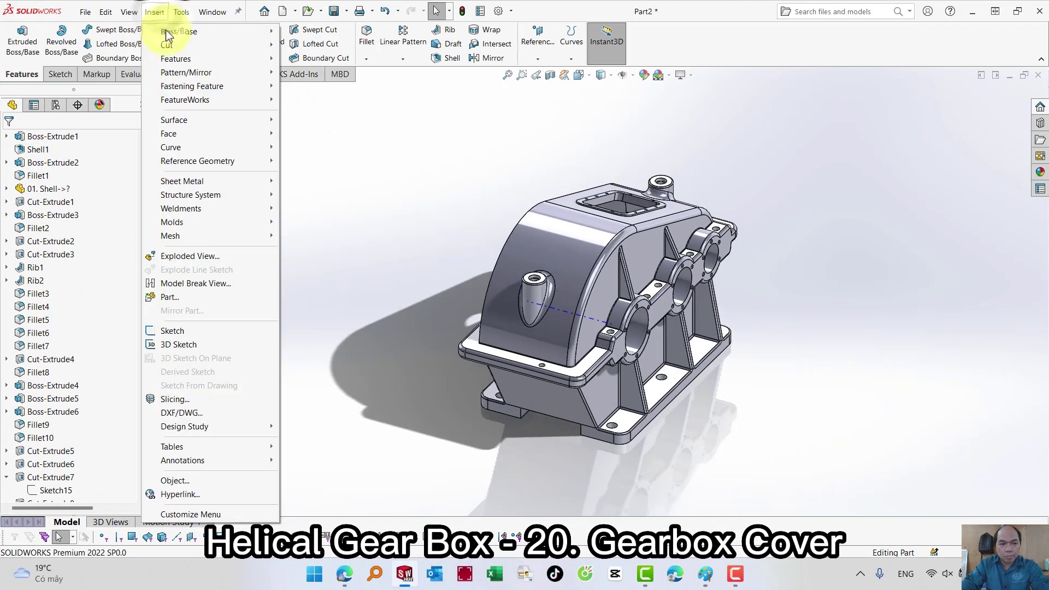
{"action": "left_click", "coordinate": [170, 295]}
{"action": "left_click", "coordinate": [66, 397]}
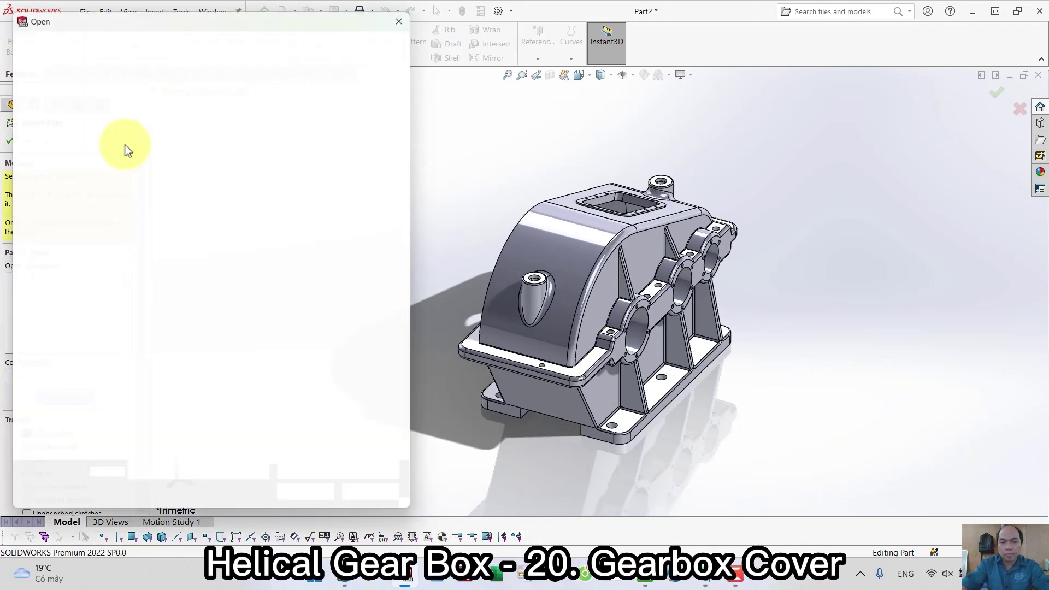
{"action": "left_click", "coordinate": [199, 127]}
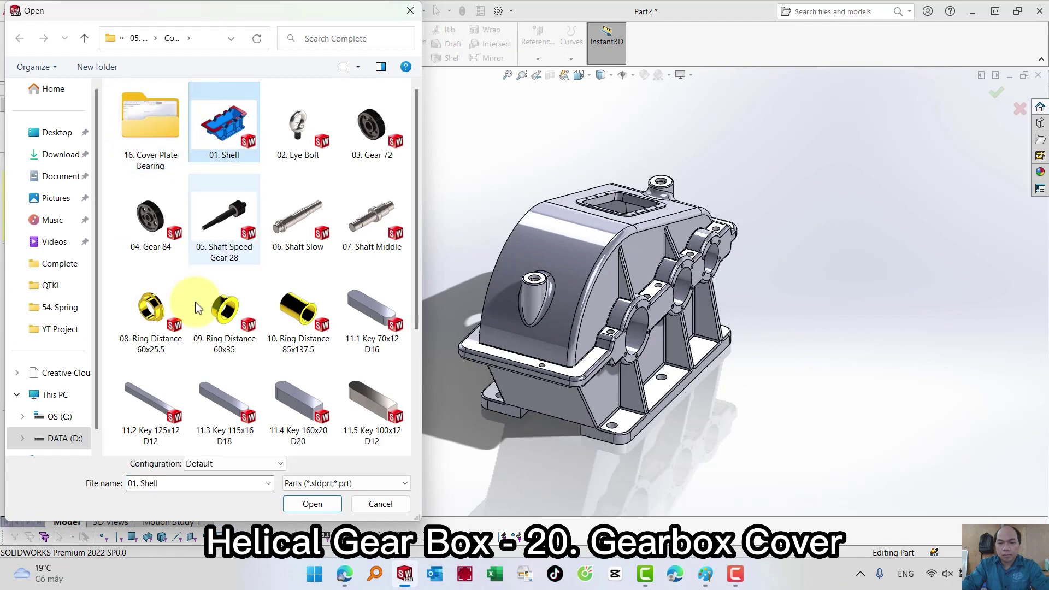
{"action": "left_click", "coordinate": [312, 504]}
{"action": "left_click", "coordinate": [41, 291]}
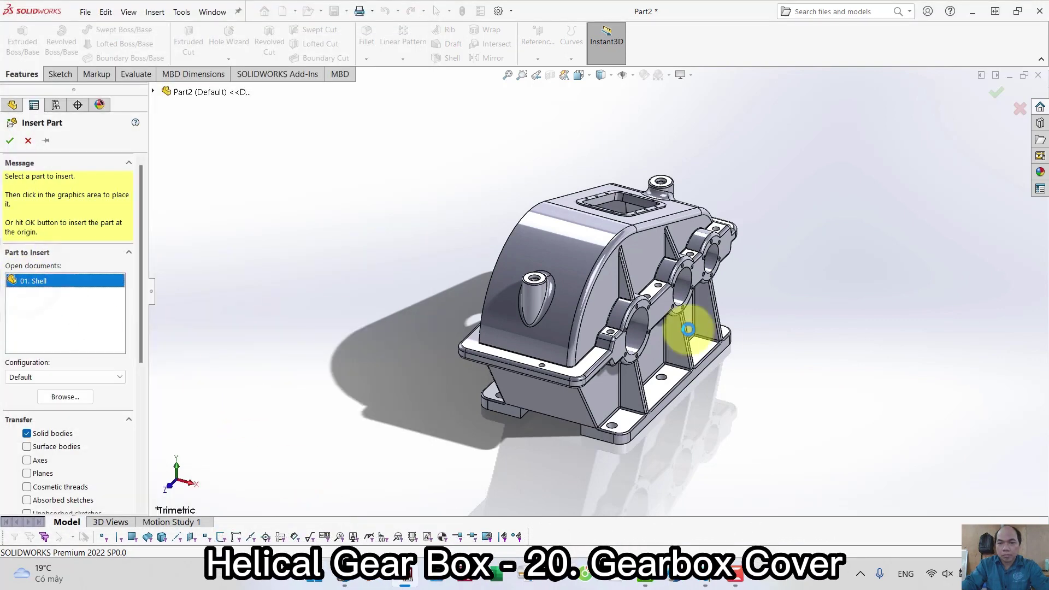
{"action": "left_click", "coordinate": [749, 398]}
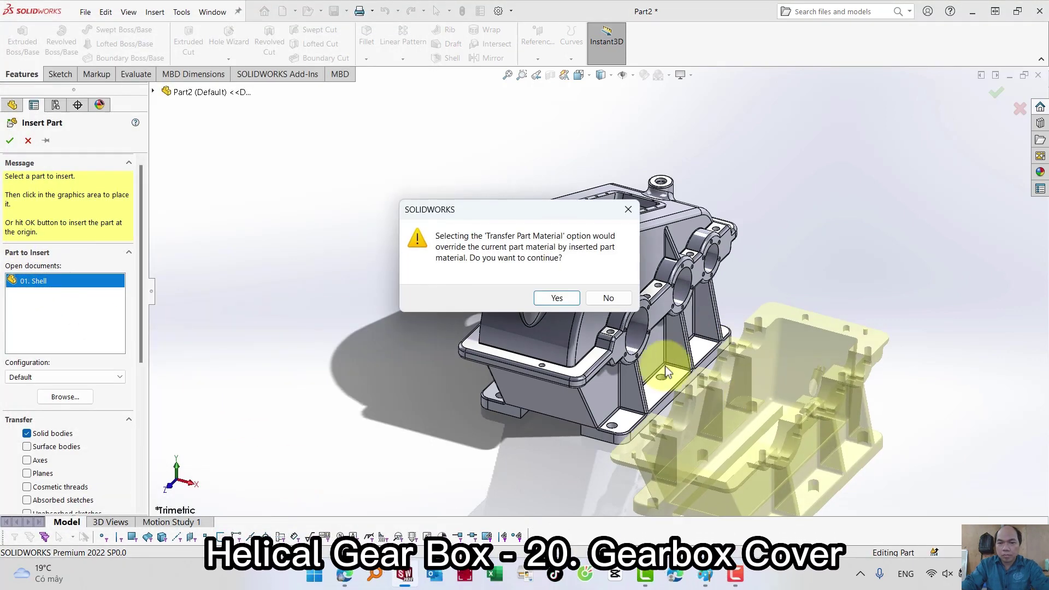
{"action": "left_click", "coordinate": [563, 299]}
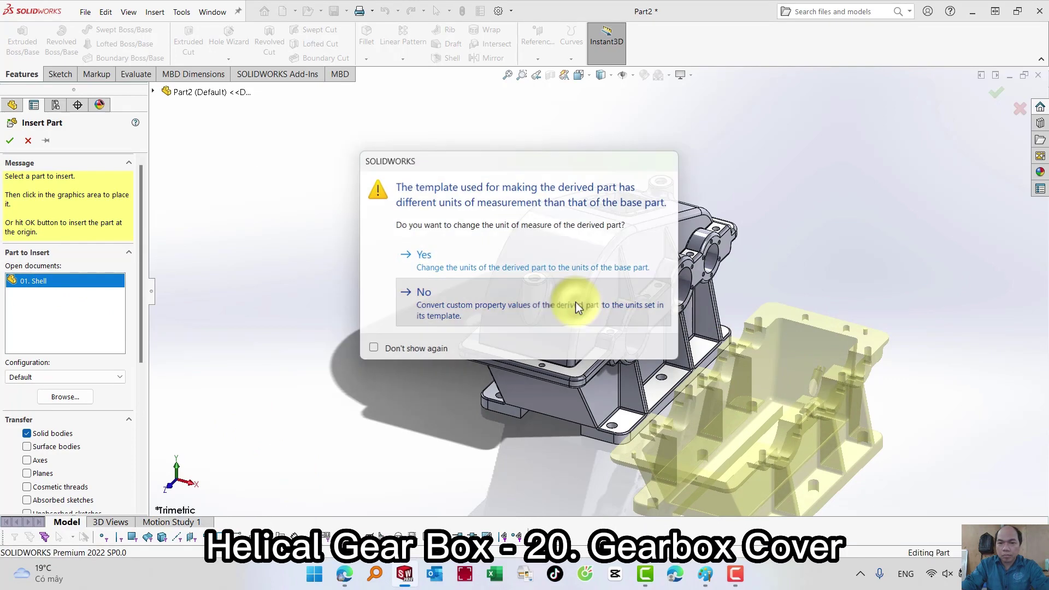
{"action": "left_click", "coordinate": [575, 302]}
Step: Add a coincident mate between the front end faces of the existing and inserted shells' base feet
{"action": "scroll", "coordinate": [629, 309], "scroll_direction": "down", "scroll_amount": 5}
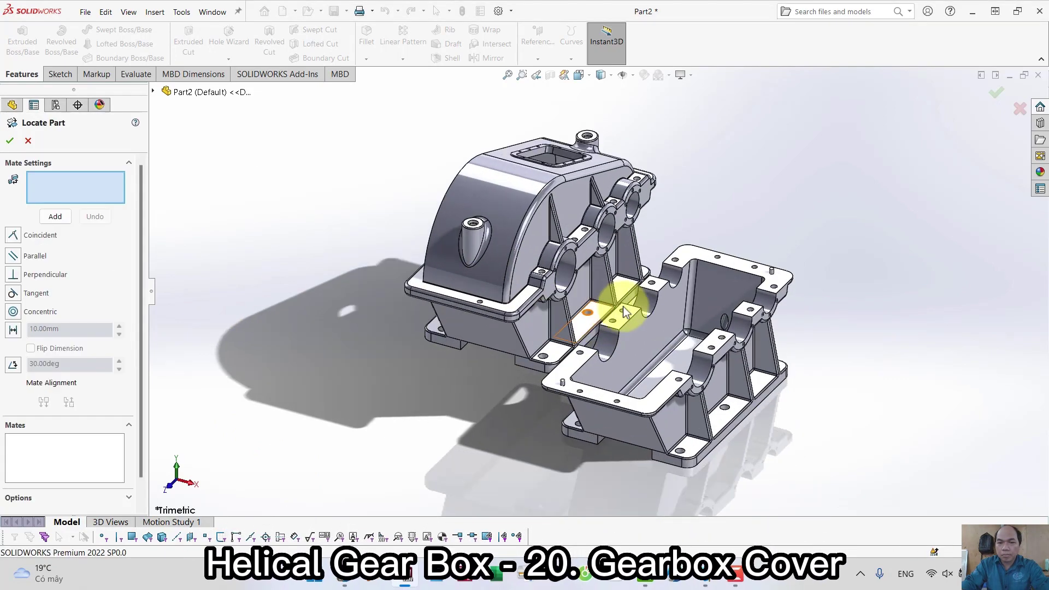
{"action": "scroll", "coordinate": [650, 315], "scroll_direction": "up", "scroll_amount": 5}
{"action": "middle_click_drag", "start_coordinate": [555, 320], "coordinate": [507, 299]}
{"action": "scroll", "coordinate": [506, 338], "scroll_direction": "down", "scroll_amount": 5}
{"action": "left_click", "coordinate": [474, 357]}
{"action": "scroll", "coordinate": [492, 361], "scroll_direction": "up", "scroll_amount": 3}
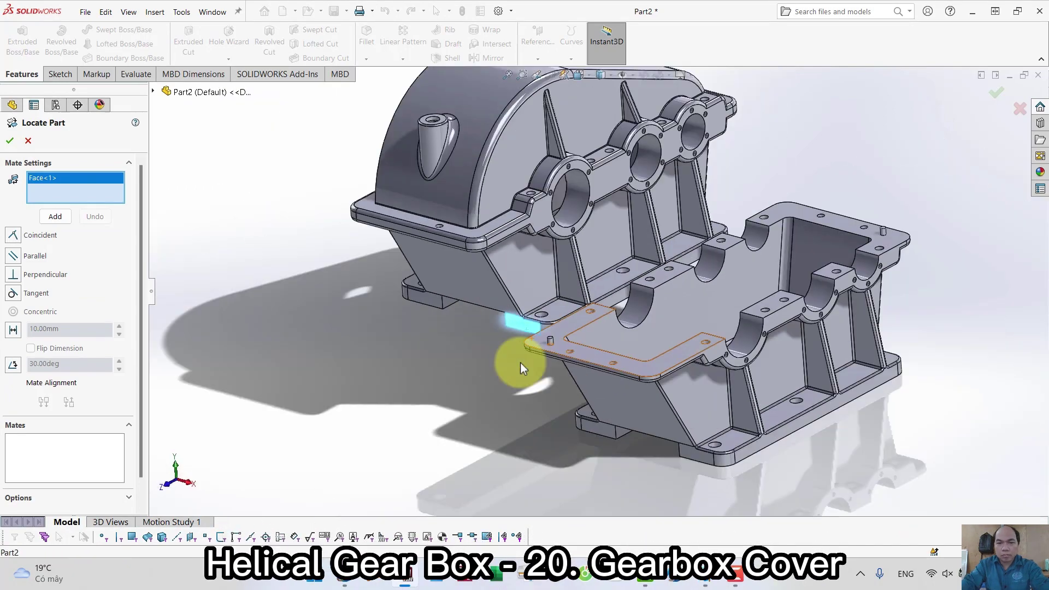
{"action": "left_click", "coordinate": [690, 451]}
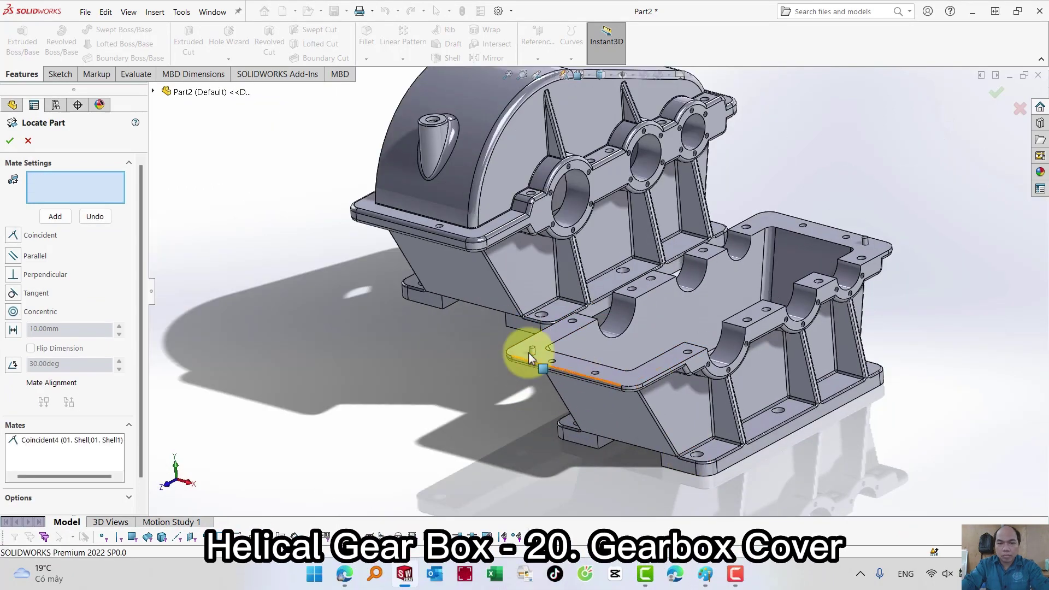
Step: Add a coincident mate between the long side faces of the two shells' base feet
{"action": "middle_click_drag", "start_coordinate": [535, 352], "coordinate": [594, 320]}
{"action": "left_click", "coordinate": [578, 306]}
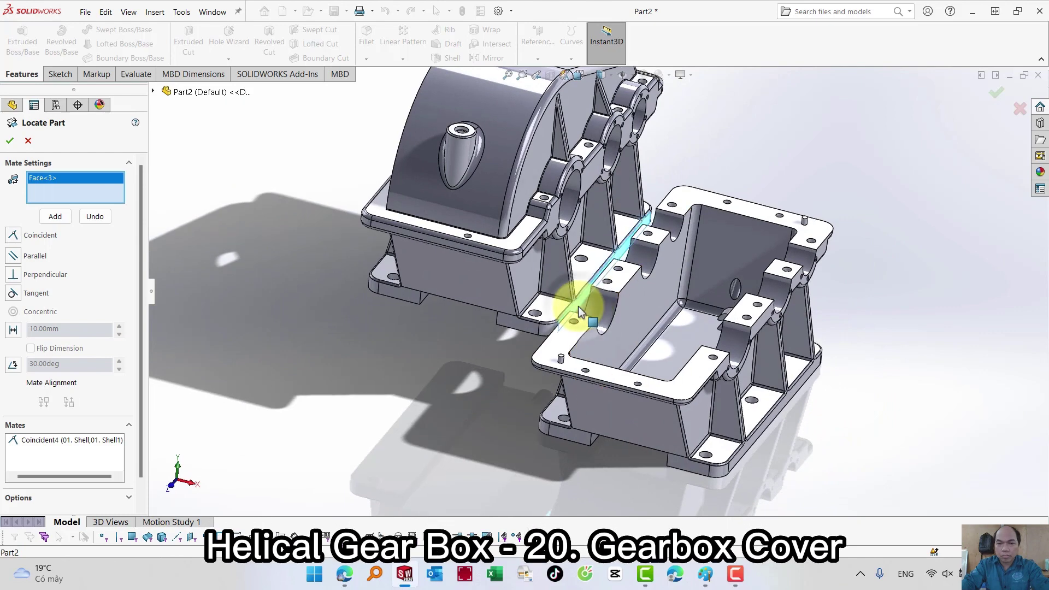
{"action": "left_click", "coordinate": [758, 435]}
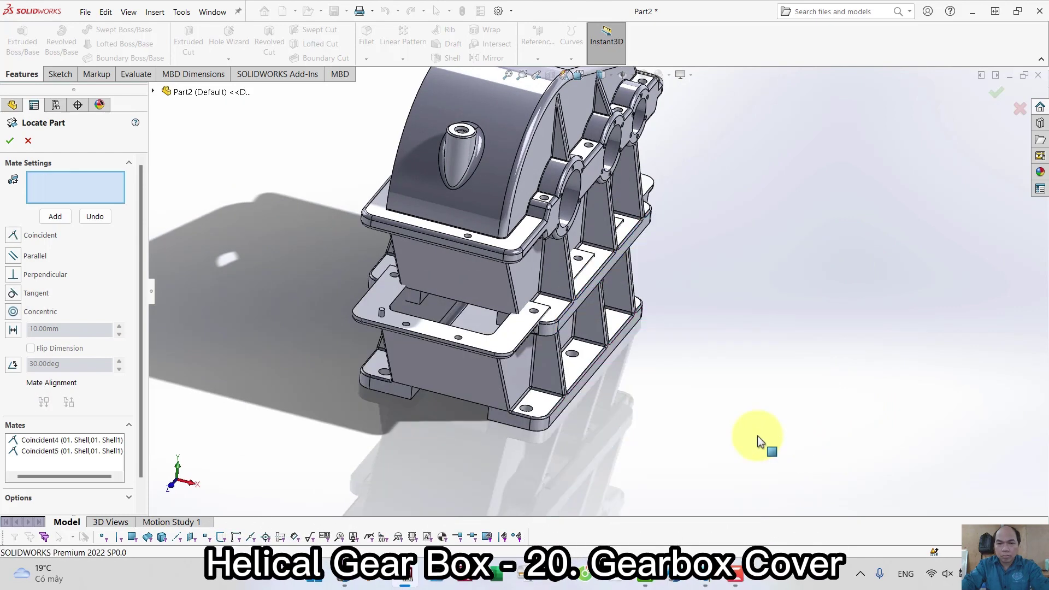
Step: Add a coincident mate between the undersides of the two shells' upper flanges and finish locating the inserted part
{"action": "middle_click_drag", "start_coordinate": [757, 435], "coordinate": [499, 241]}
{"action": "left_click", "coordinate": [342, 235]}
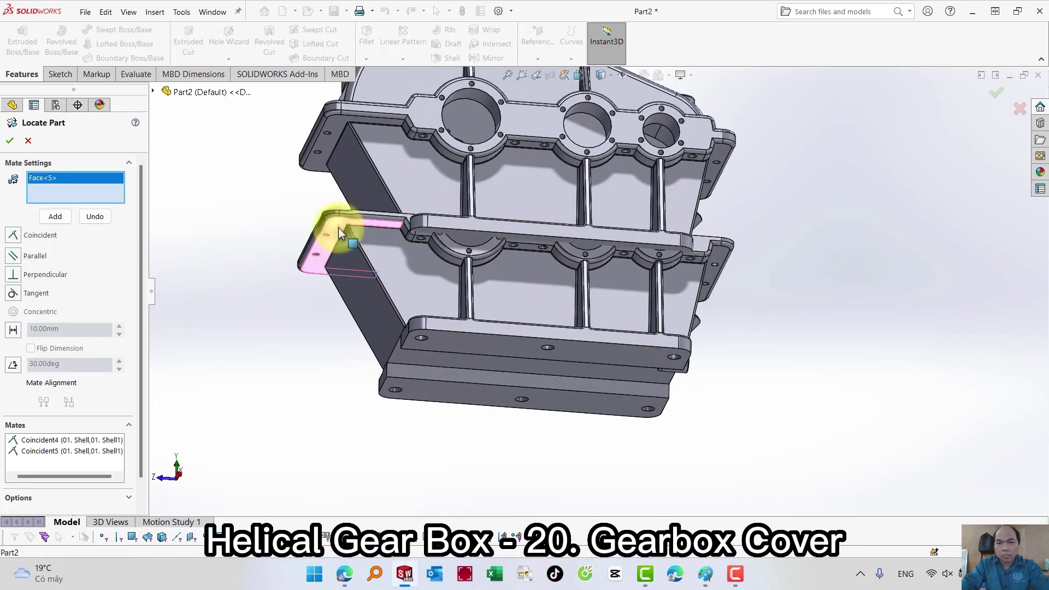
{"action": "left_click", "coordinate": [342, 134]}
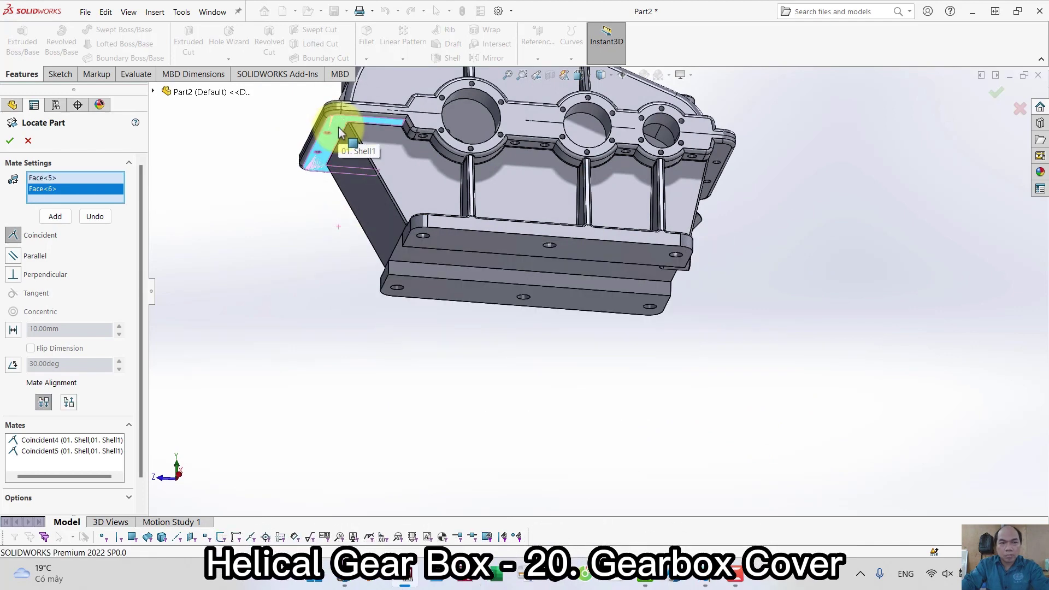
{"action": "middle_click_drag", "start_coordinate": [418, 159], "coordinate": [667, 268]}
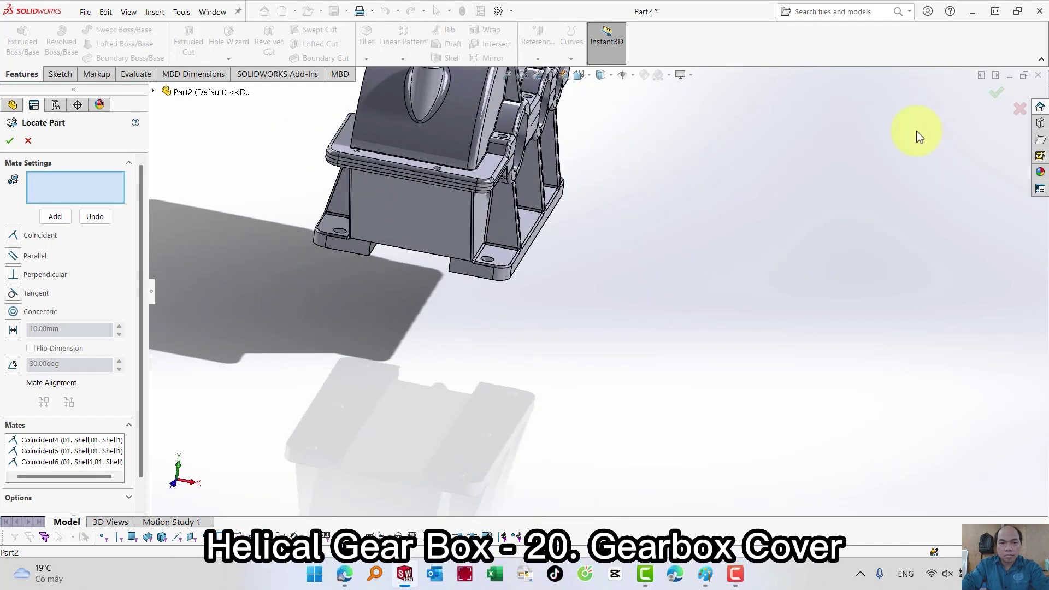
{"action": "left_click", "coordinate": [998, 94]}
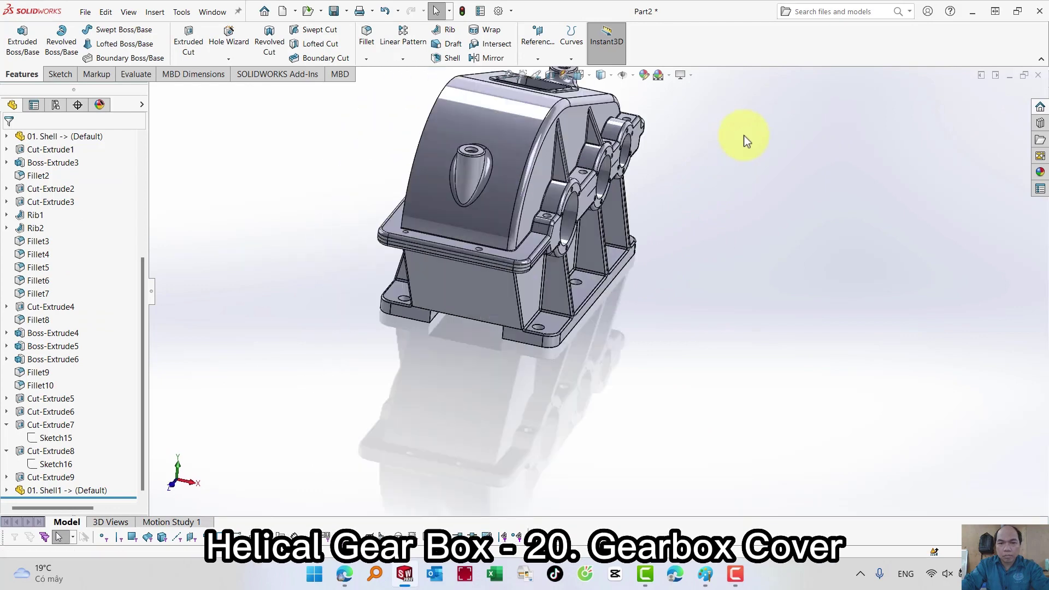
Step: Hide the body belonging to the first 01. Shell to check it, and show it again
{"action": "left_click", "coordinate": [46, 139]}
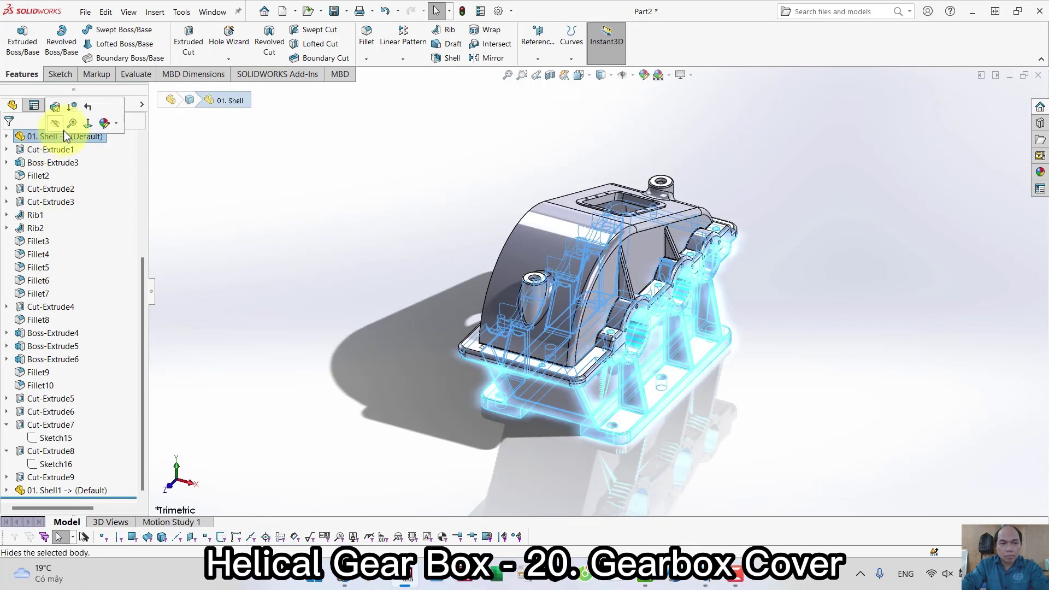
{"action": "left_click", "coordinate": [81, 144]}
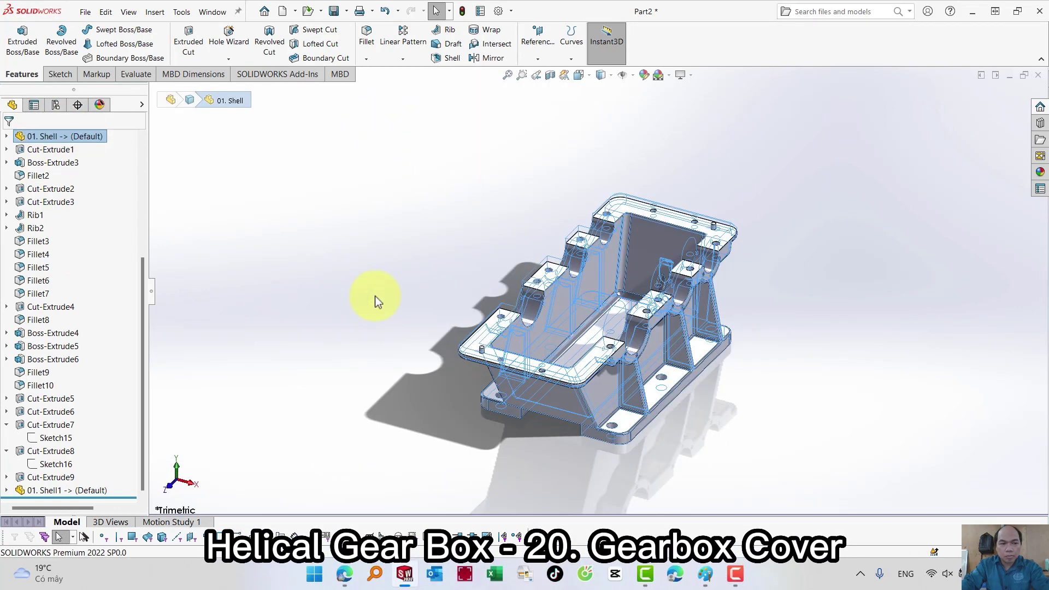
{"action": "right_click", "coordinate": [90, 138]}
{"action": "left_click", "coordinate": [99, 123]}
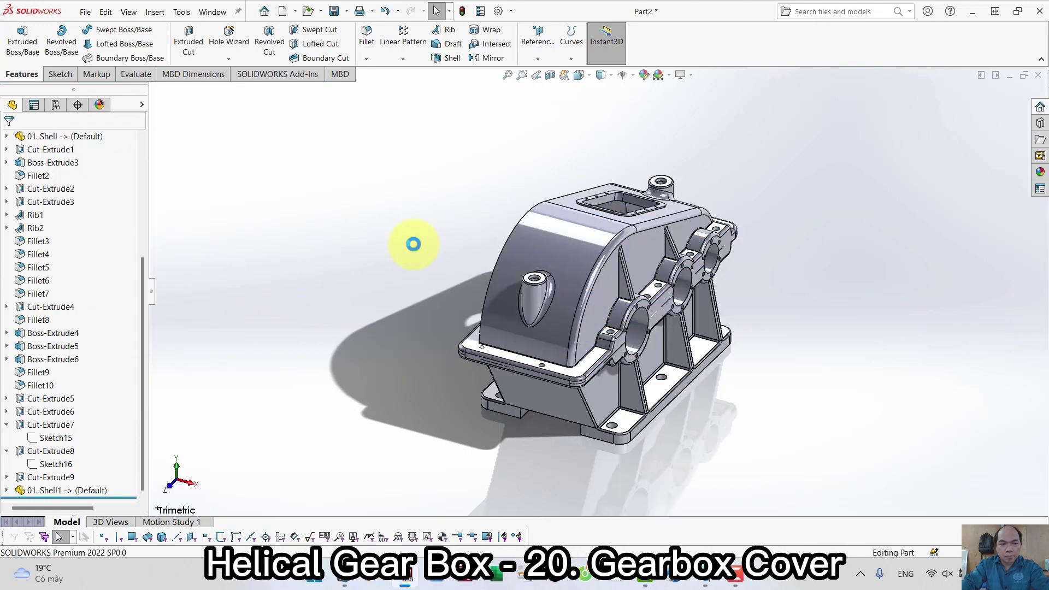
Step: Start a Combine with the Subtract operation and select the gearbox cover as the main body
{"action": "scroll", "coordinate": [118, 163], "scroll_direction": "up", "scroll_amount": 1}
{"action": "left_click", "coordinate": [155, 12]}
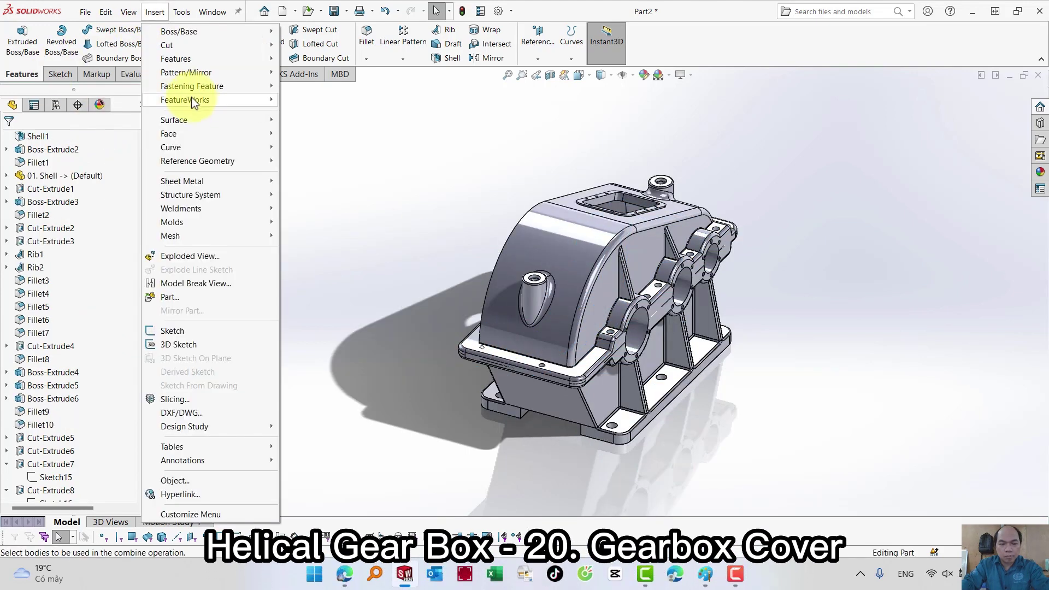
{"action": "mouse_move", "coordinate": [205, 59]}
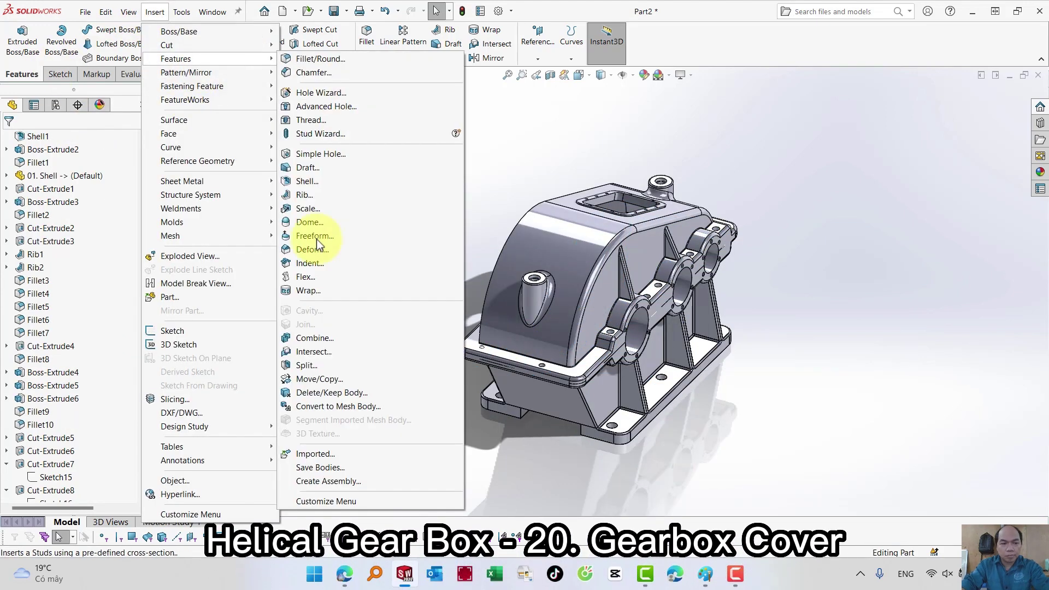
{"action": "left_click", "coordinate": [333, 338]}
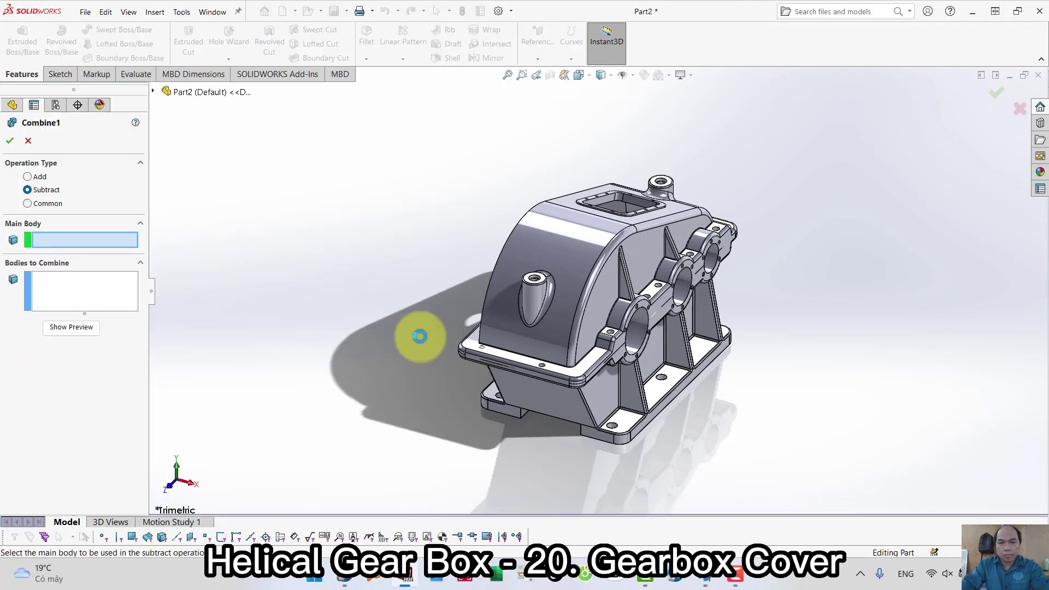
{"action": "left_click", "coordinate": [563, 279]}
{"action": "middle_click_drag", "start_coordinate": [562, 279], "coordinate": [529, 362]}
Step: Pick the overlapping inserted 01. Shell body as the body to subtract and complete the Combine
{"action": "right_click", "coordinate": [529, 363]}
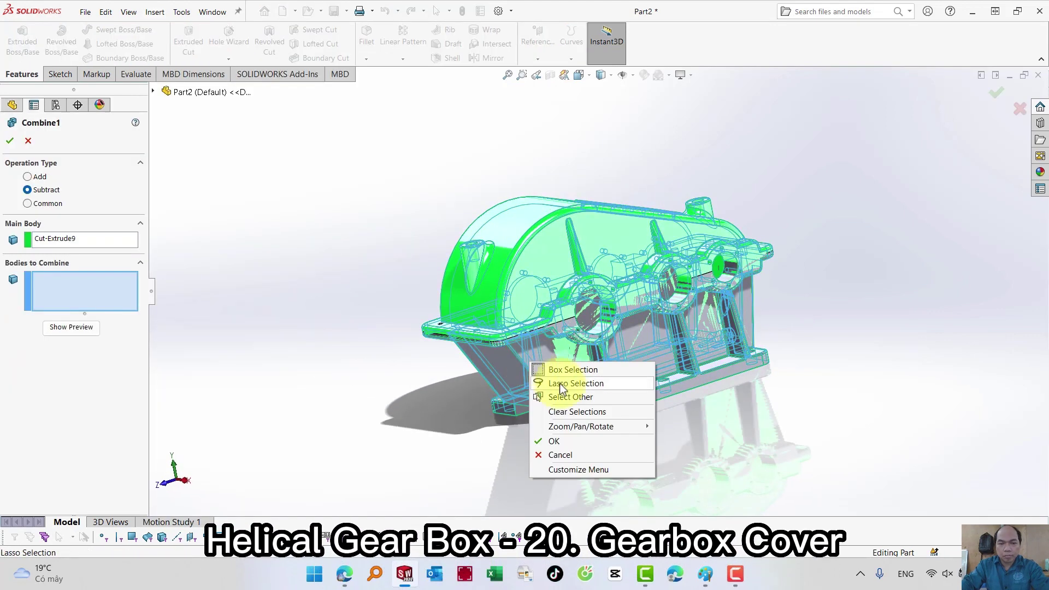
{"action": "left_click", "coordinate": [564, 396]}
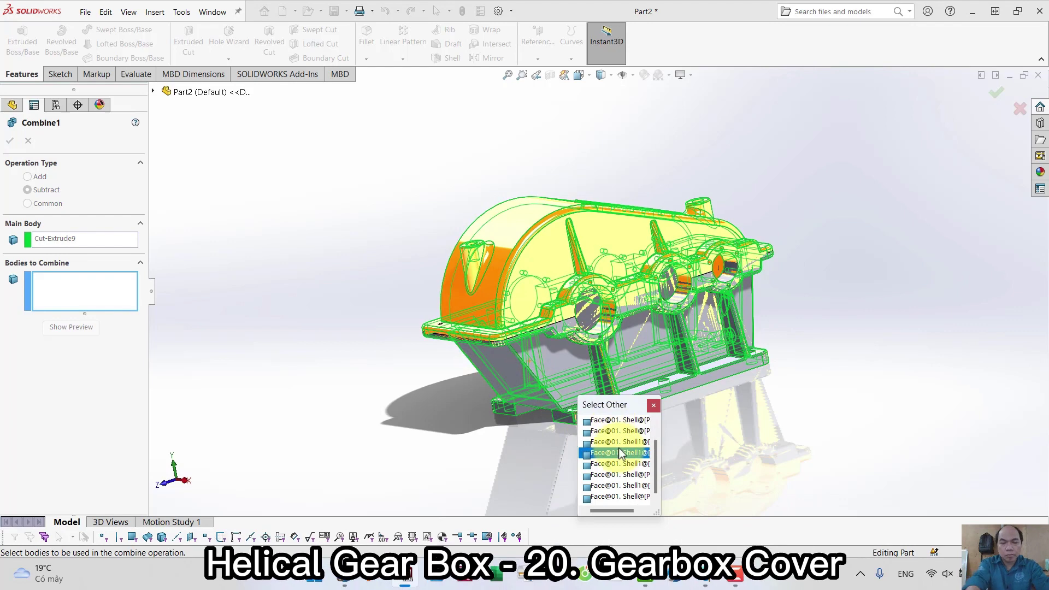
{"action": "scroll", "coordinate": [652, 471], "scroll_direction": "down", "scroll_amount": 1}
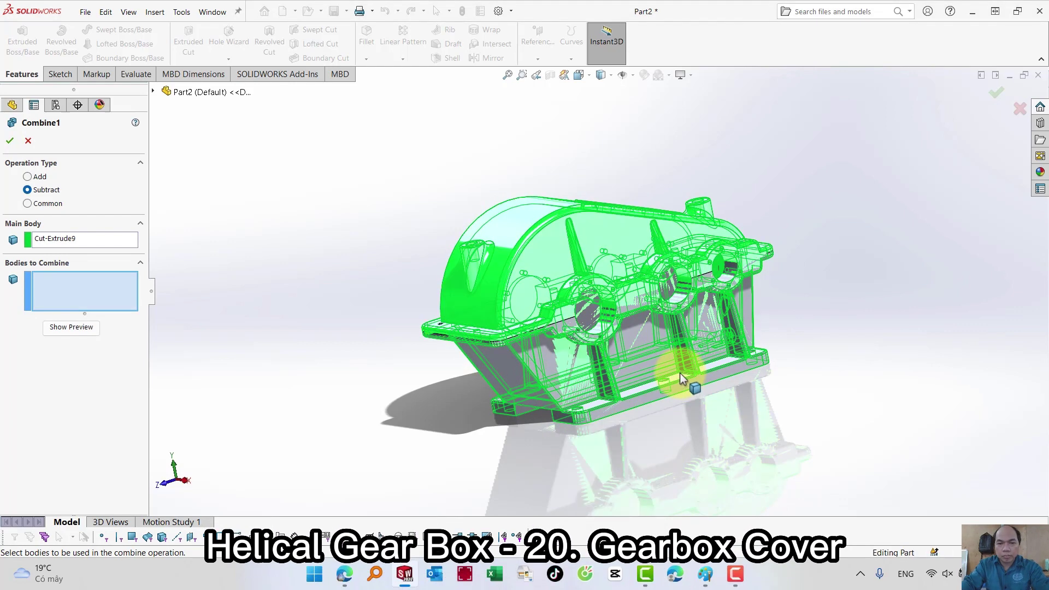
{"action": "right_click", "coordinate": [639, 352]}
{"action": "left_click", "coordinate": [667, 388]}
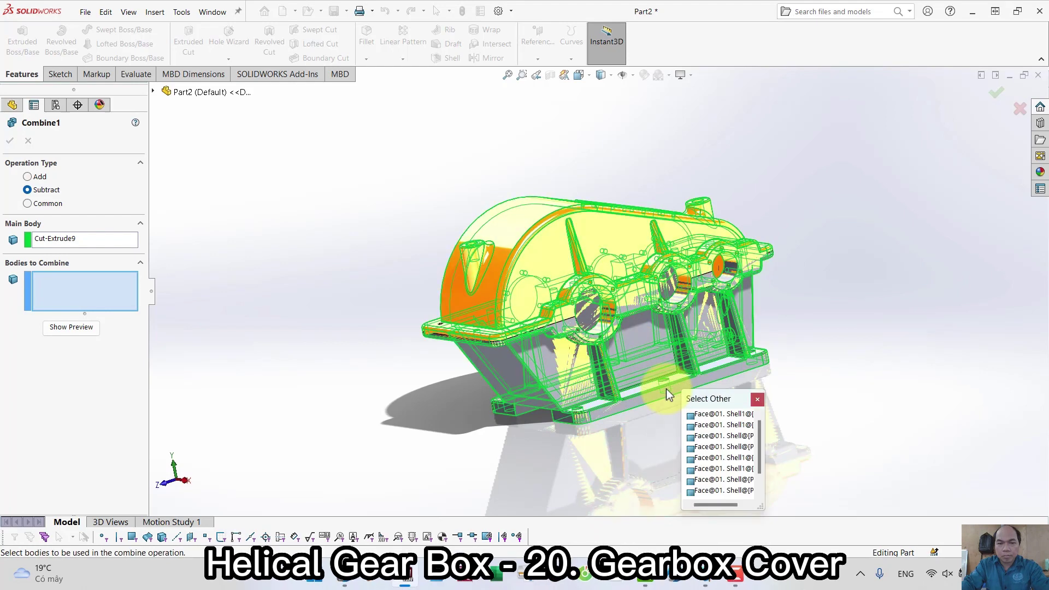
{"action": "left_click", "coordinate": [727, 490]}
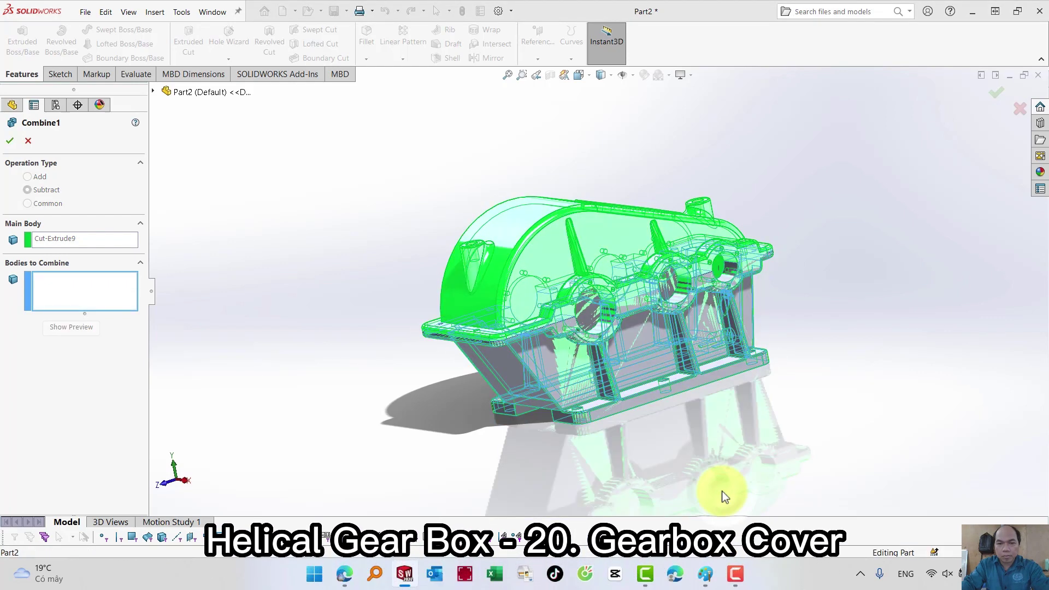
{"action": "left_click", "coordinate": [28, 190]}
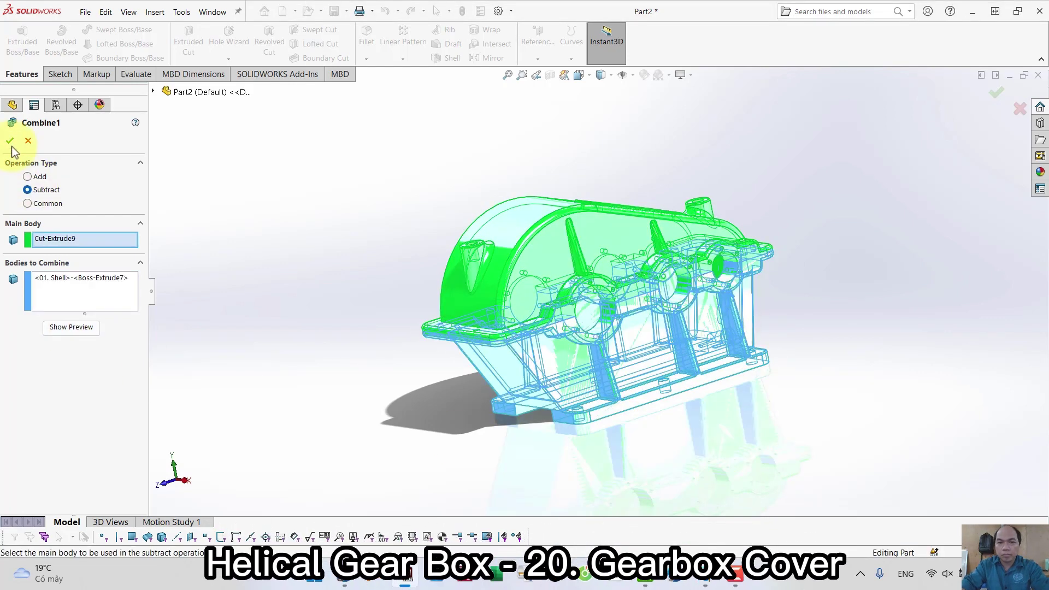
{"action": "key", "text": "Return"}
Step: Sketch a circle with a radius of about 711 mm on the Right Plane, centred on the origin and enclosing the whole cover
{"action": "middle_click_drag", "start_coordinate": [347, 288], "coordinate": [478, 411]}
{"action": "scroll", "coordinate": [113, 263], "scroll_direction": "up", "scroll_amount": 4}
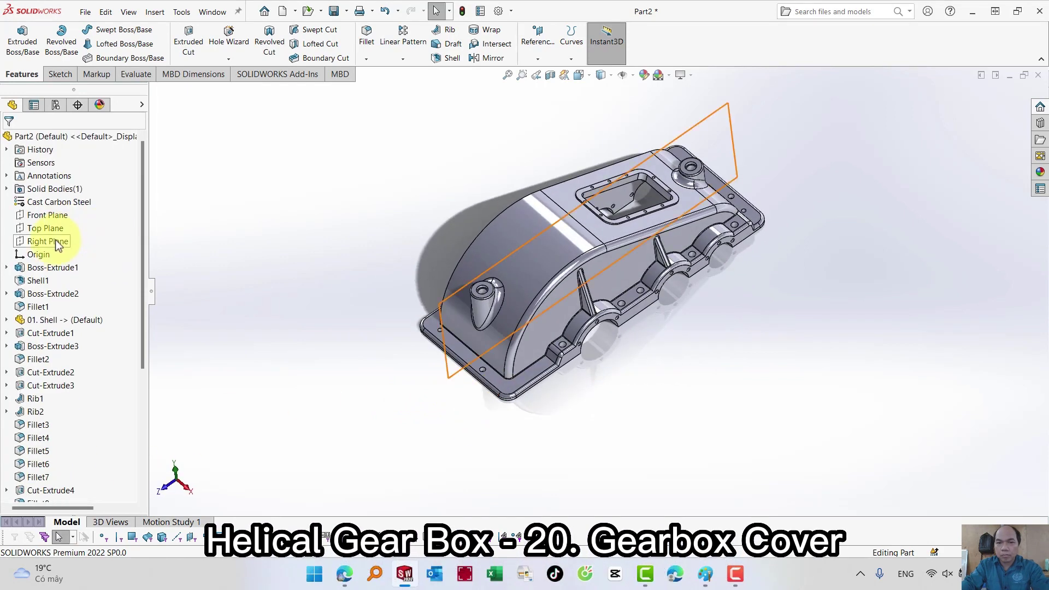
{"action": "left_click", "coordinate": [48, 241]}
{"action": "left_click", "coordinate": [44, 216]}
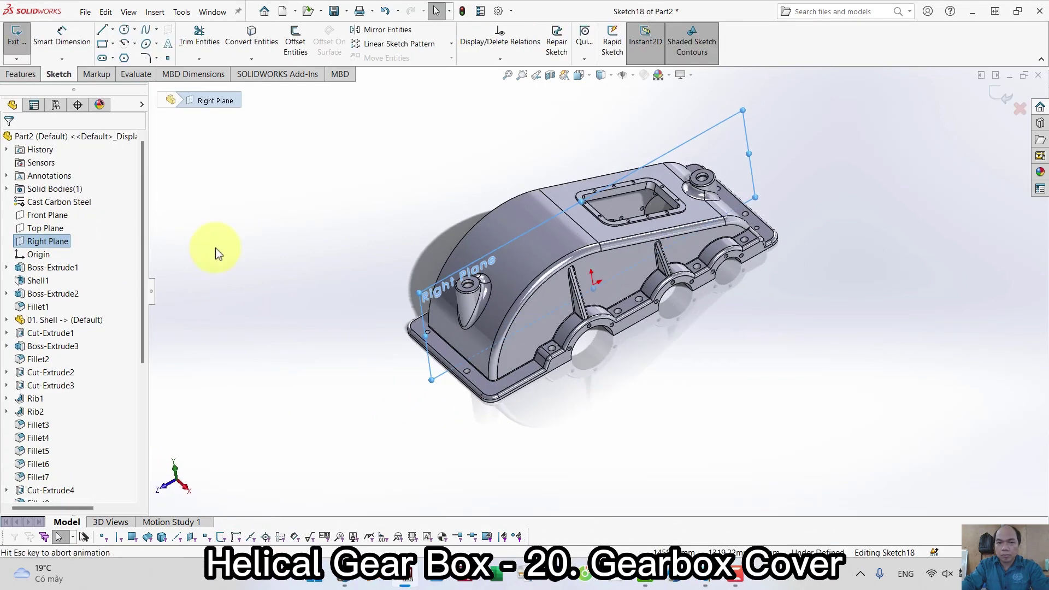
{"action": "key", "text": "s"}
{"action": "left_click", "coordinate": [289, 288]}
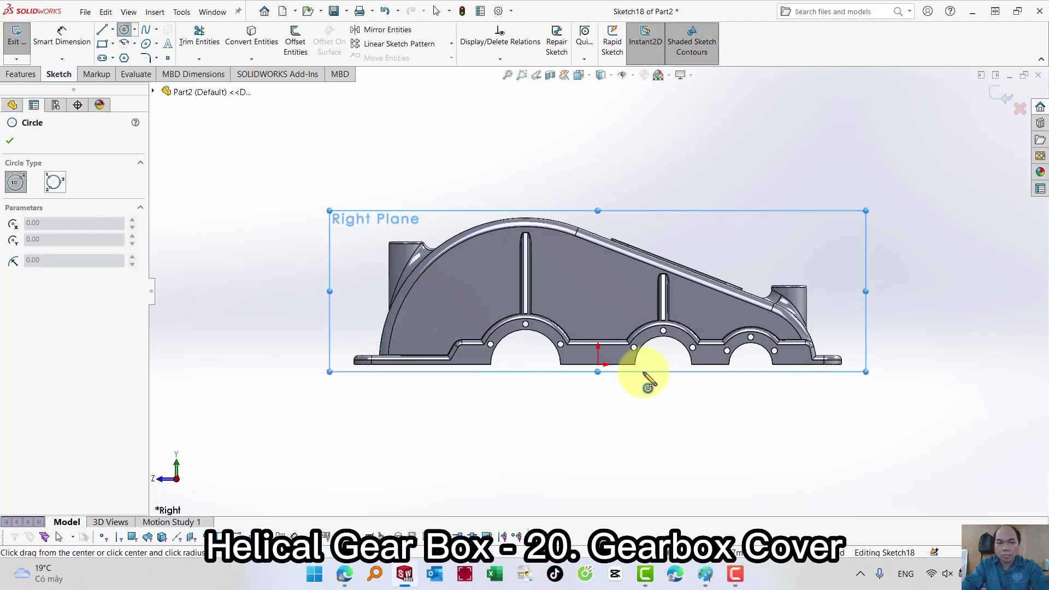
{"action": "left_click", "coordinate": [598, 363]}
{"action": "left_click", "coordinate": [848, 187]}
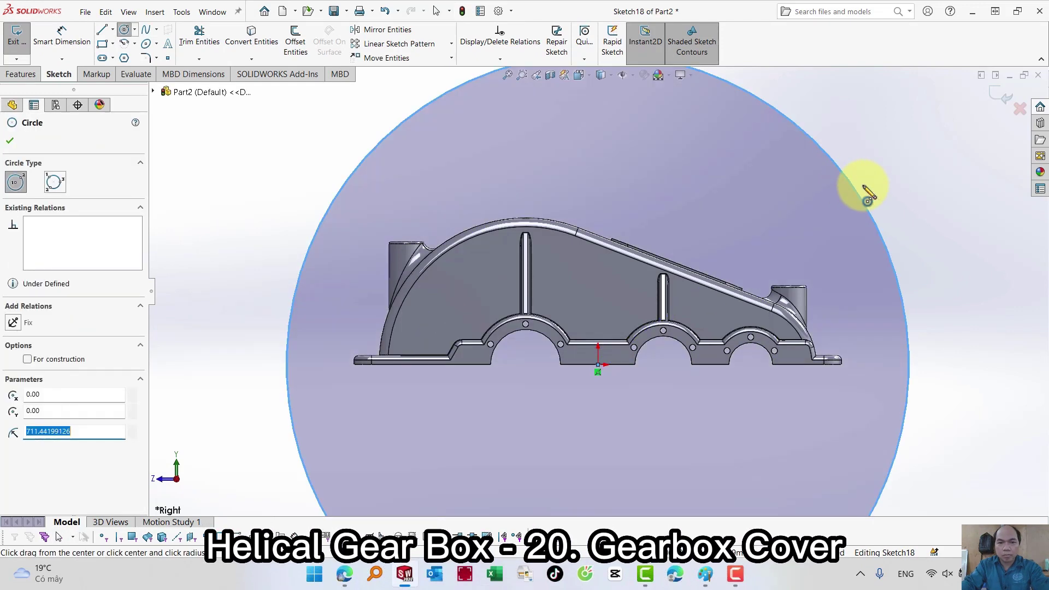
{"action": "key", "text": "s"}
{"action": "left_click", "coordinate": [940, 206]}
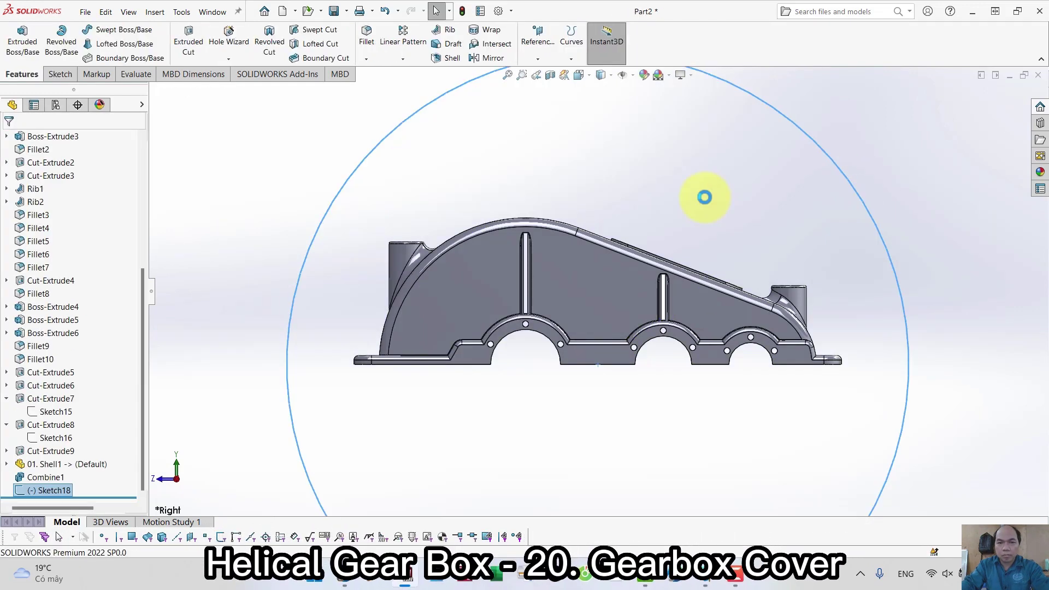
Step: Extrude-cut the circle Through All in one direction to remove one half of the cover
{"action": "key", "text": "s"}
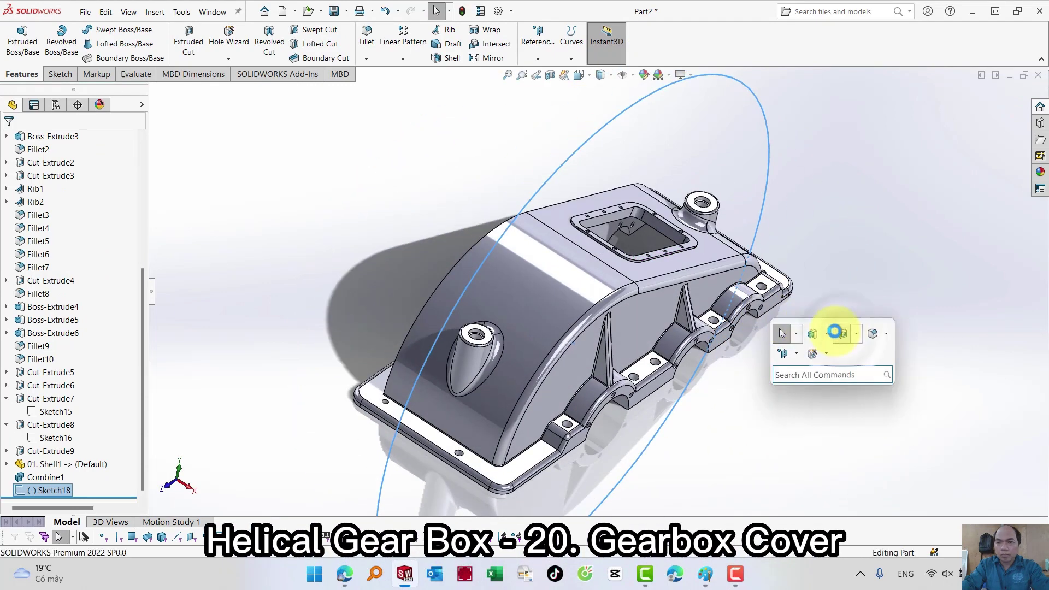
{"action": "left_click", "coordinate": [836, 332]}
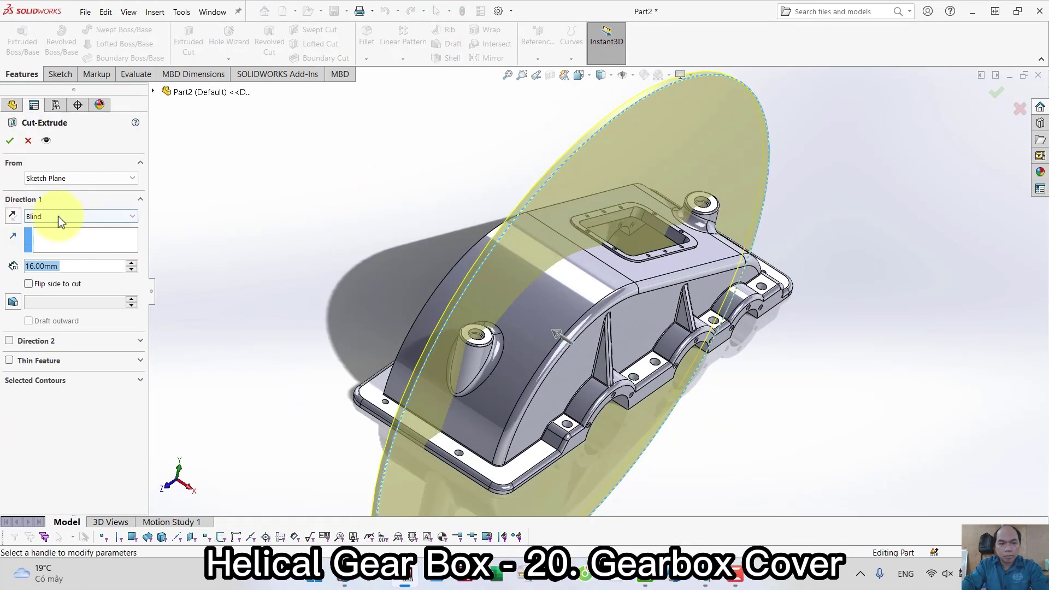
{"action": "left_click", "coordinate": [58, 216]}
{"action": "left_click", "coordinate": [60, 236]}
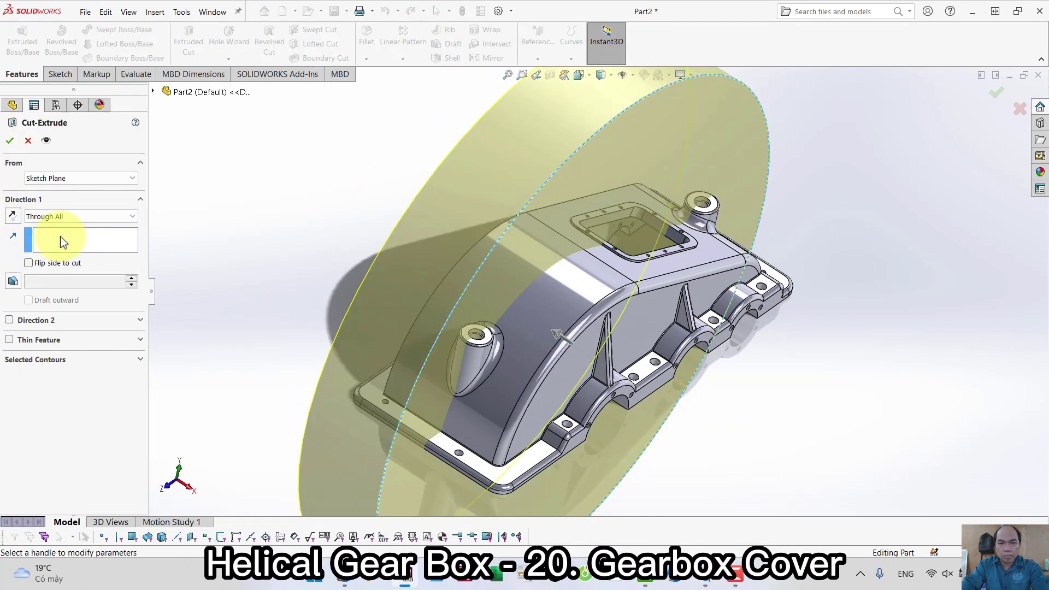
{"action": "left_click", "coordinate": [11, 141]}
Step: Fillet the inner edge between the cover's side wall and its curved roof with a 20 mm radius
{"action": "middle_click_drag", "start_coordinate": [265, 224], "coordinate": [496, 312]}
{"action": "key", "text": "s"}
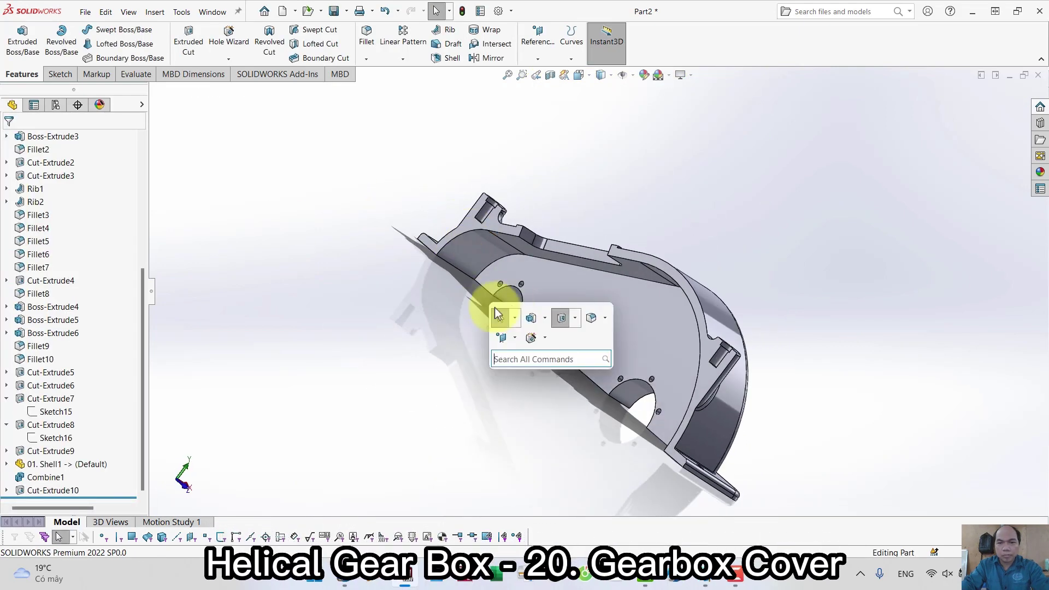
{"action": "left_click", "coordinate": [585, 318]}
{"action": "type", "text": "20"}
{"action": "key", "text": "Return"}
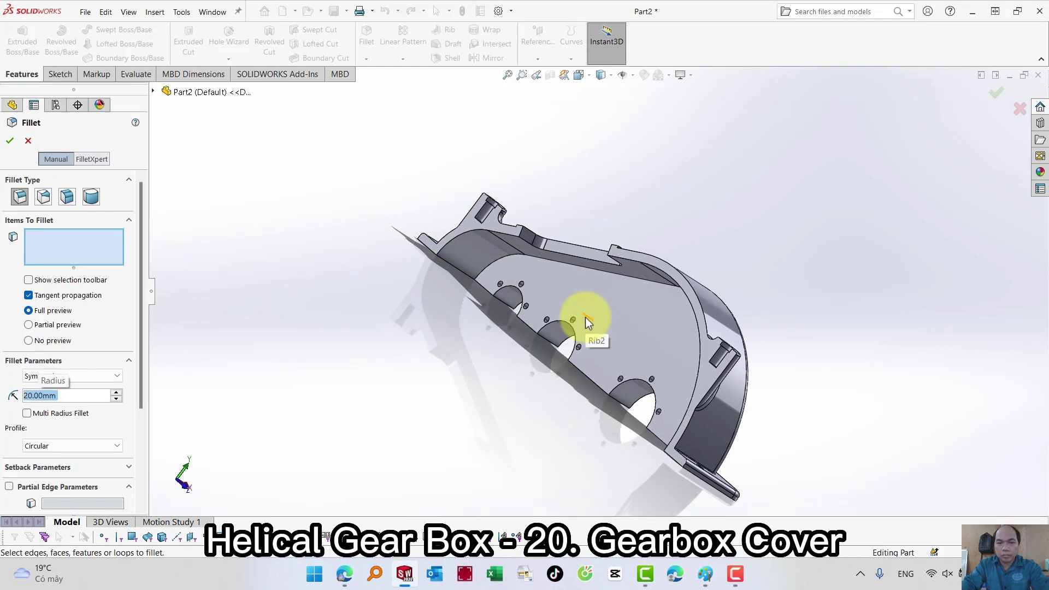
{"action": "left_click", "coordinate": [493, 263]}
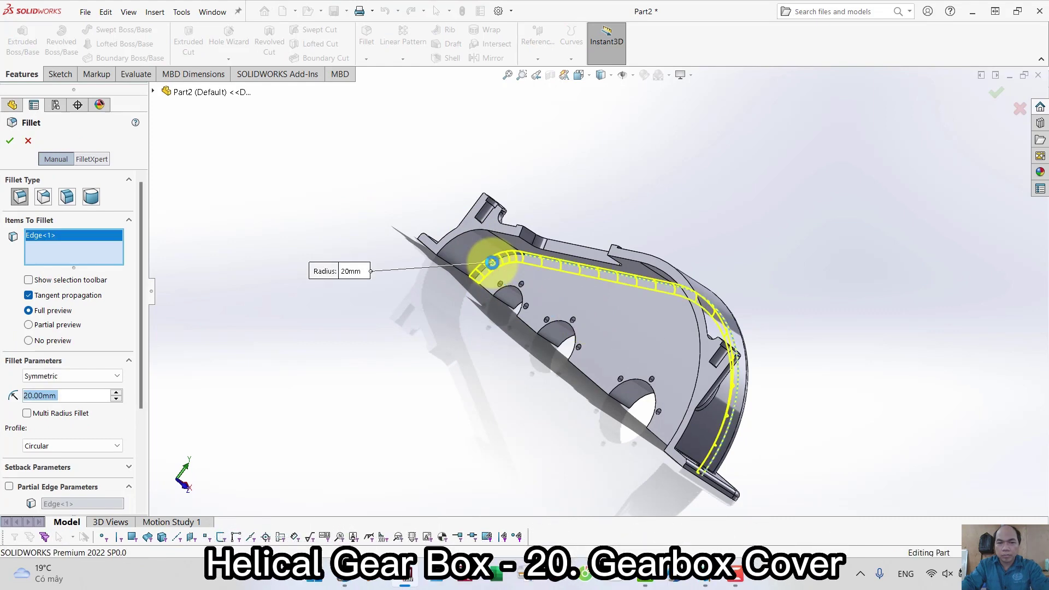
{"action": "key", "text": "Return"}
Step: Mirror the remaining half-cover body about its flat cut face, with solids merged
{"action": "middle_click_drag", "start_coordinate": [661, 178], "coordinate": [628, 187]}
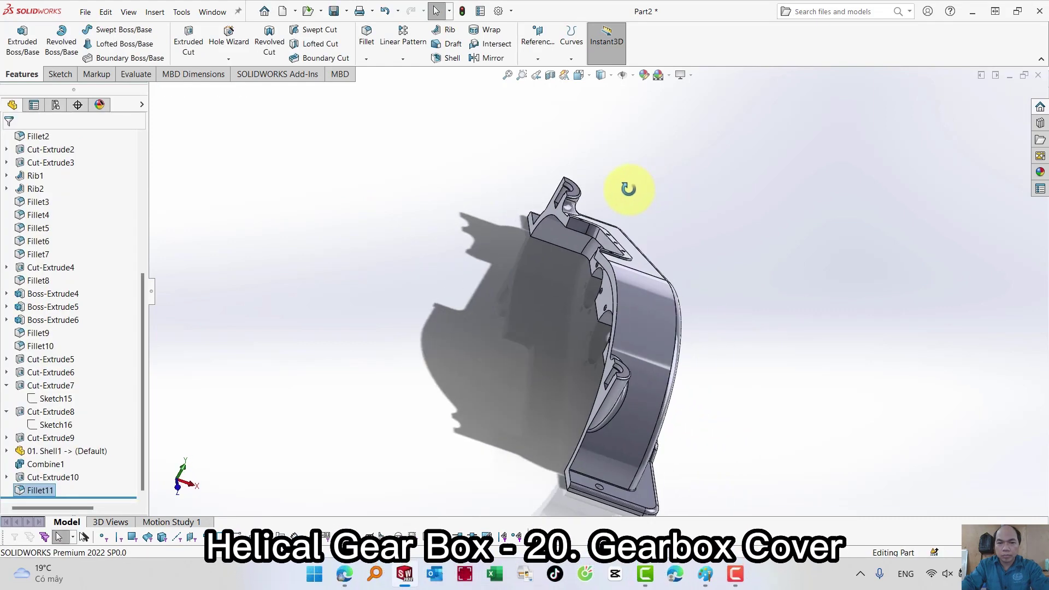
{"action": "right_click", "coordinate": [628, 187]}
{"action": "middle_click_drag", "start_coordinate": [585, 160], "coordinate": [602, 132]}
{"action": "left_click", "coordinate": [411, 55]}
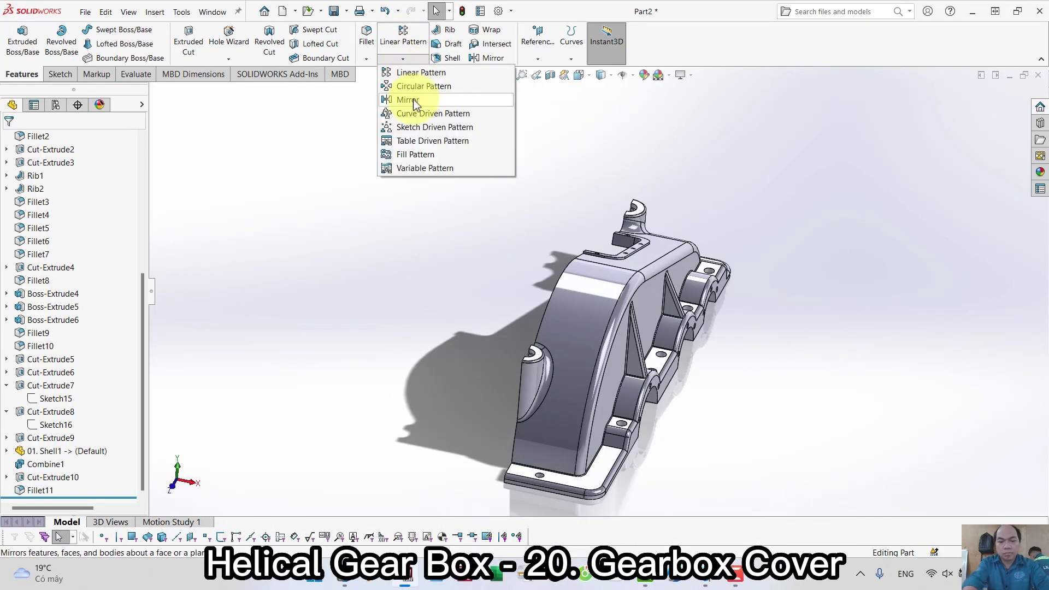
{"action": "left_click", "coordinate": [415, 101]}
{"action": "middle_click_drag", "start_coordinate": [464, 195], "coordinate": [556, 229]}
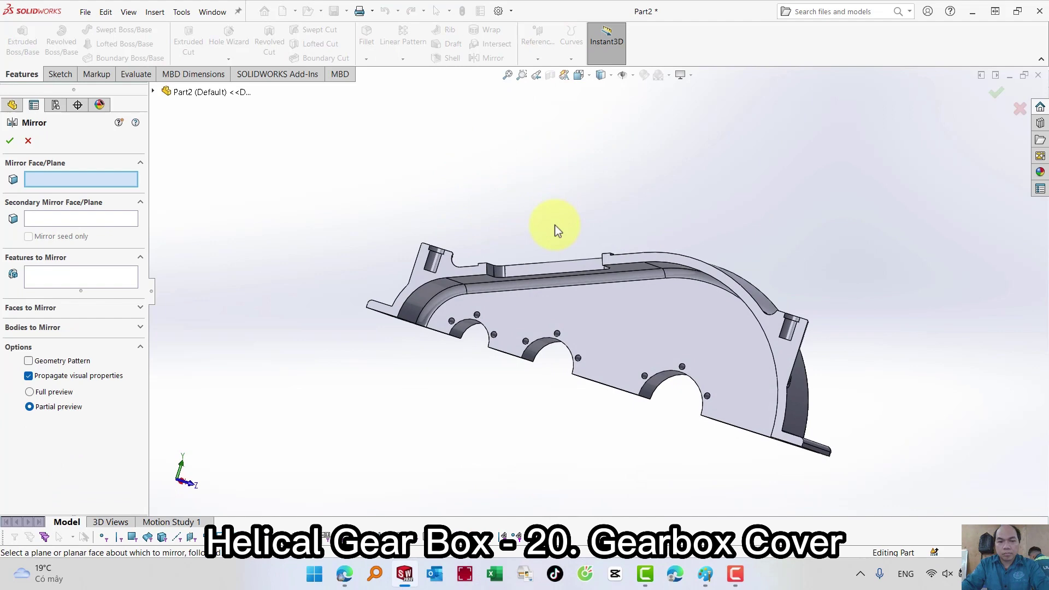
{"action": "left_click", "coordinate": [419, 281]}
{"action": "middle_click_drag", "start_coordinate": [520, 171], "coordinate": [120, 282]}
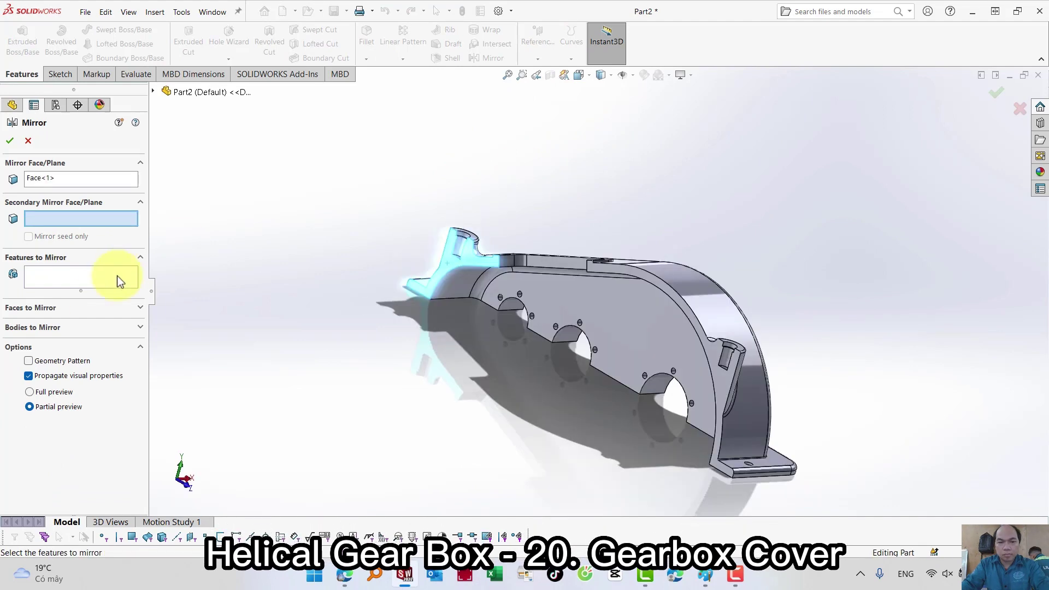
{"action": "left_click", "coordinate": [63, 327]}
{"action": "left_click", "coordinate": [594, 307]}
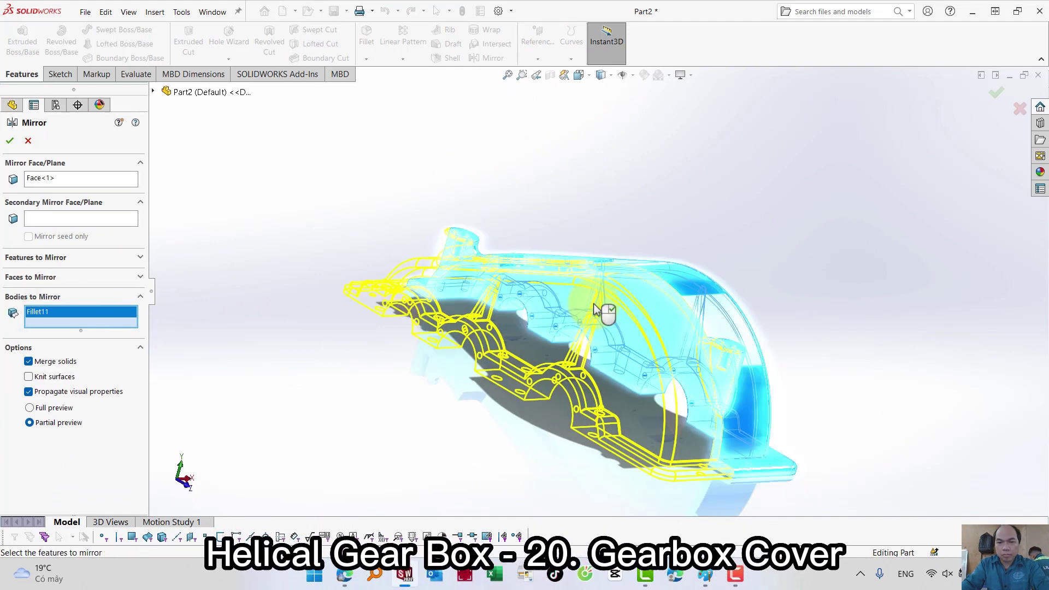
{"action": "right_click", "coordinate": [678, 213]}
{"action": "mouse_move", "coordinate": [687, 199]}
{"action": "middle_mouse_down"}
{"action": "mouse_move", "coordinate": [605, 188]}
{"action": "mouse_move", "coordinate": [597, 274]}
{"action": "mouse_move", "coordinate": [461, 180]}
{"action": "middle_mouse_up"}
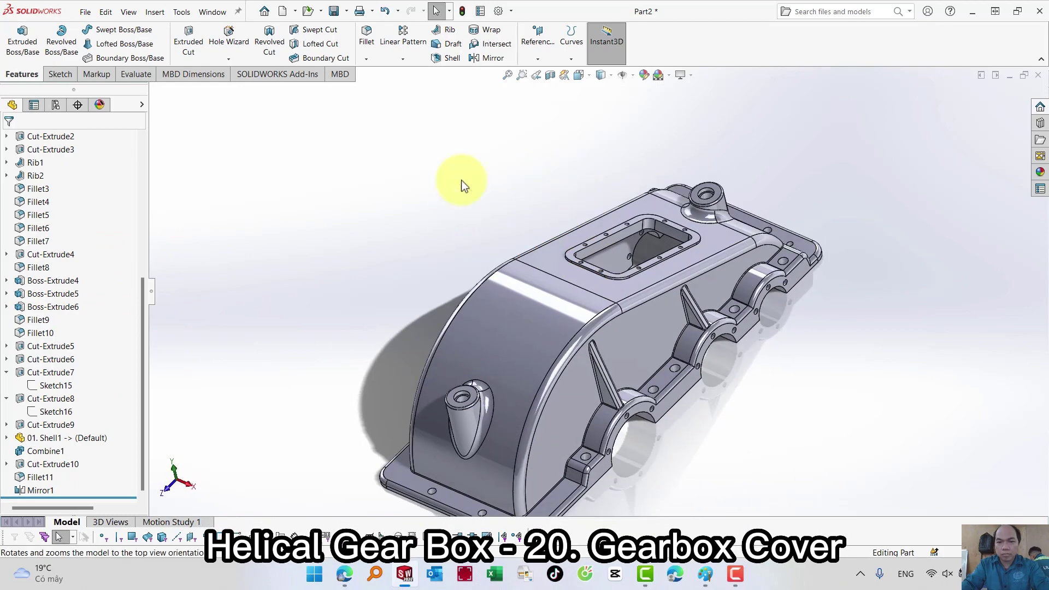
Step: Set the part's material to Cast Alloy Steel
{"action": "right_click_drag", "start_coordinate": [461, 181], "coordinate": [479, 139]}
{"action": "scroll", "coordinate": [30, 189], "scroll_direction": "up", "scroll_amount": 6}
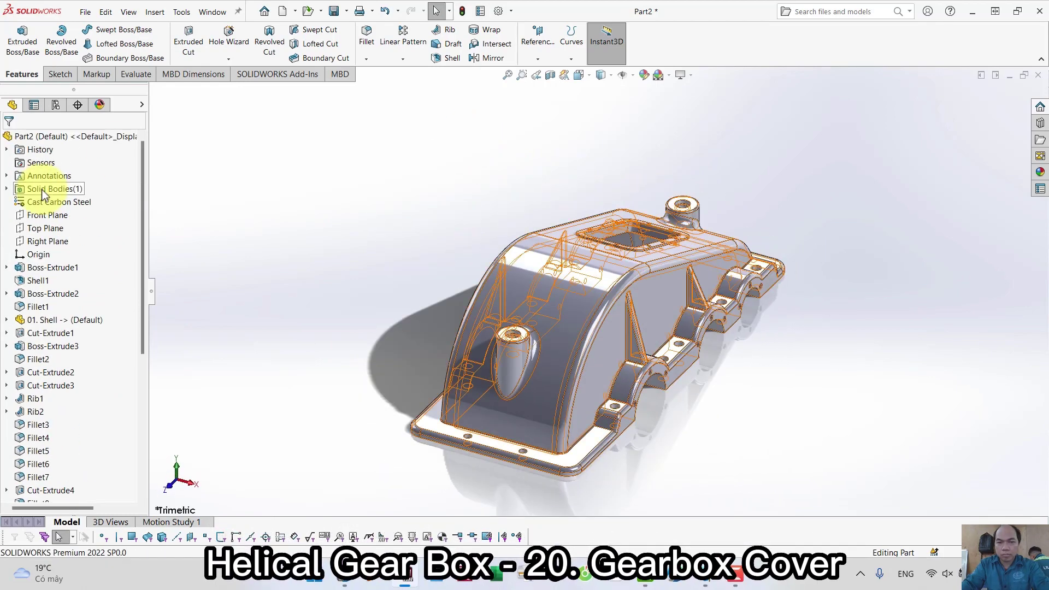
{"action": "right_click", "coordinate": [35, 201]}
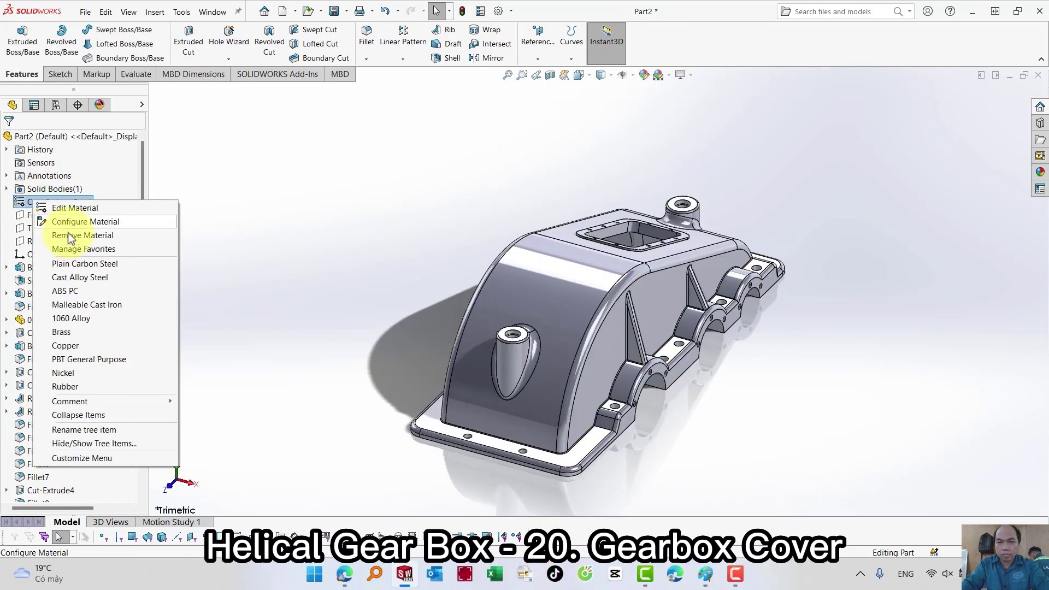
{"action": "left_click", "coordinate": [95, 278]}
Step: Apply Cast Carbon Steel from the material library to the part and close the library
{"action": "right_click", "coordinate": [67, 204]}
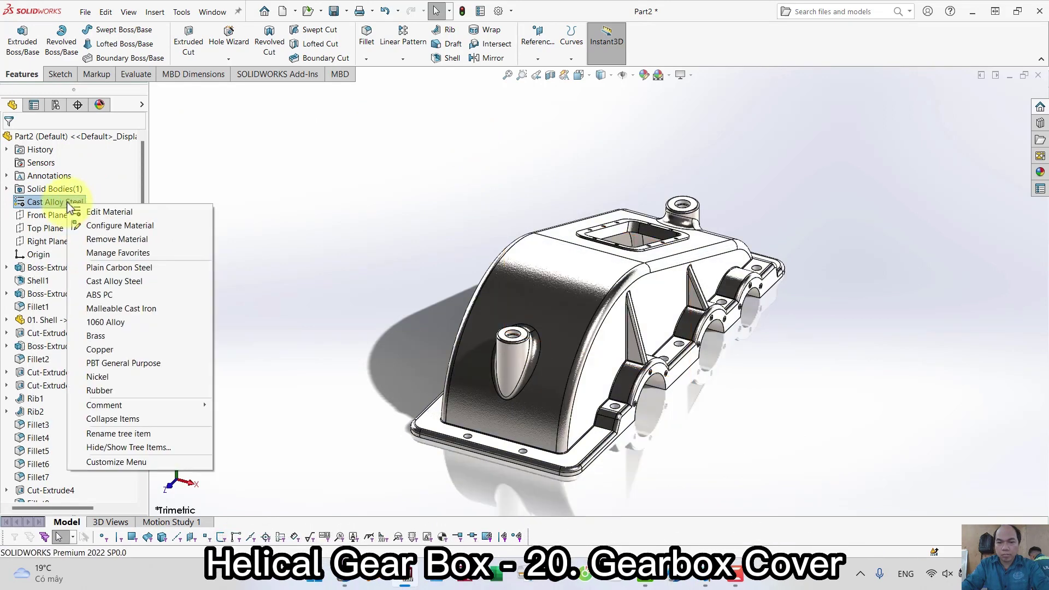
{"action": "left_click", "coordinate": [91, 211]}
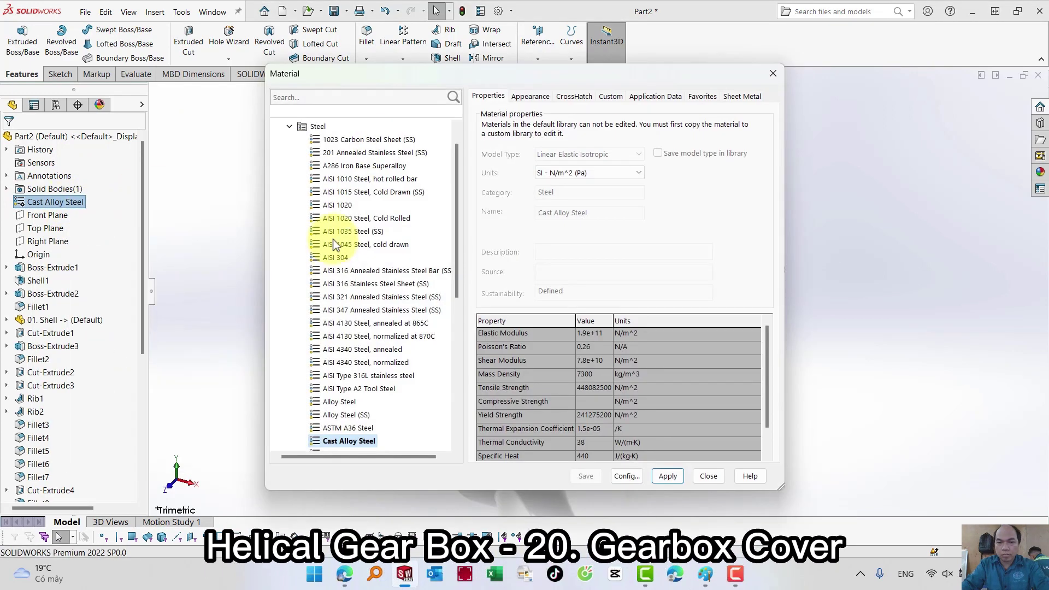
{"action": "left_click", "coordinate": [351, 377]}
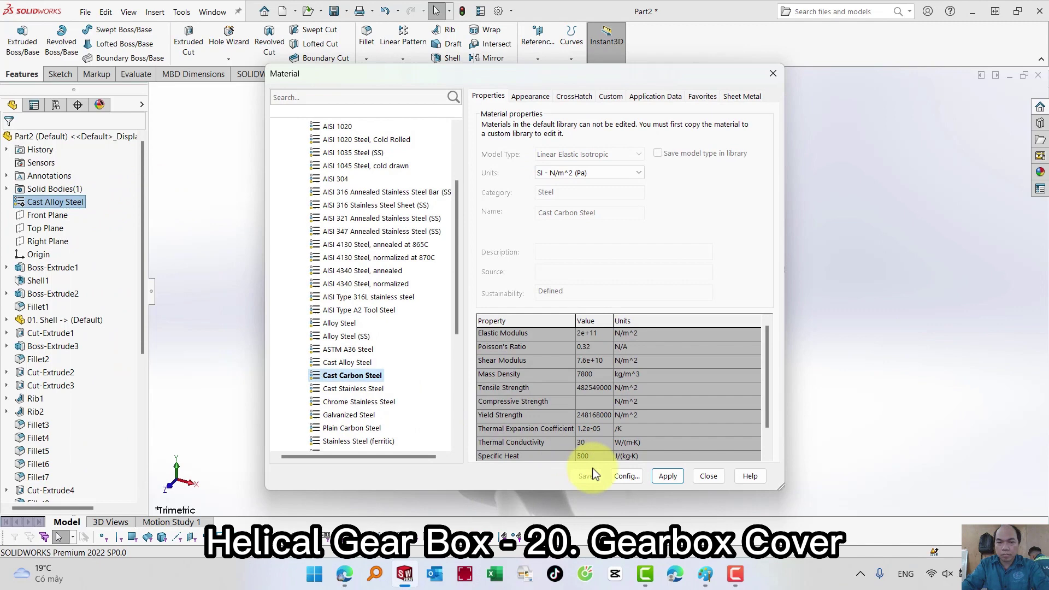
{"action": "left_click", "coordinate": [667, 476]}
{"action": "left_click", "coordinate": [706, 477]}
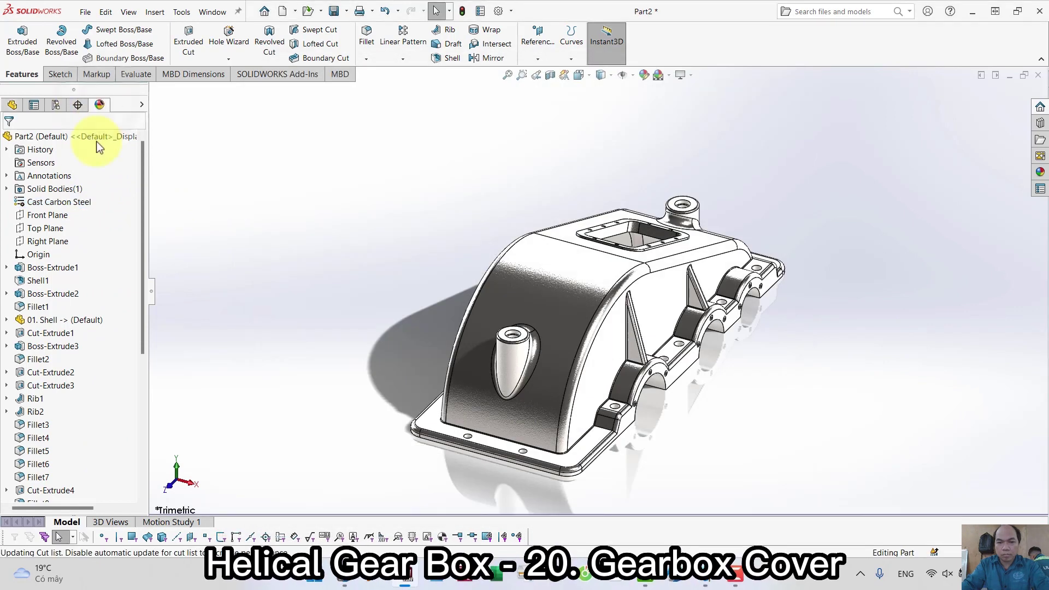
Step: Change the whole part's cast carbon steel appearance color to light blue
{"action": "right_click", "coordinate": [57, 176]}
{"action": "left_click", "coordinate": [87, 199]}
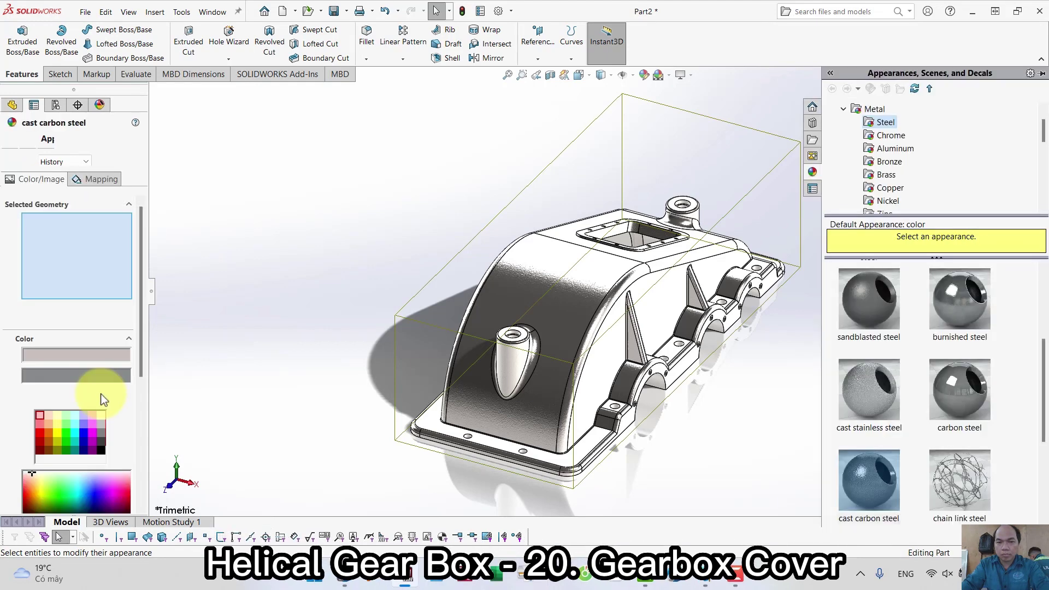
{"action": "left_click", "coordinate": [87, 485]}
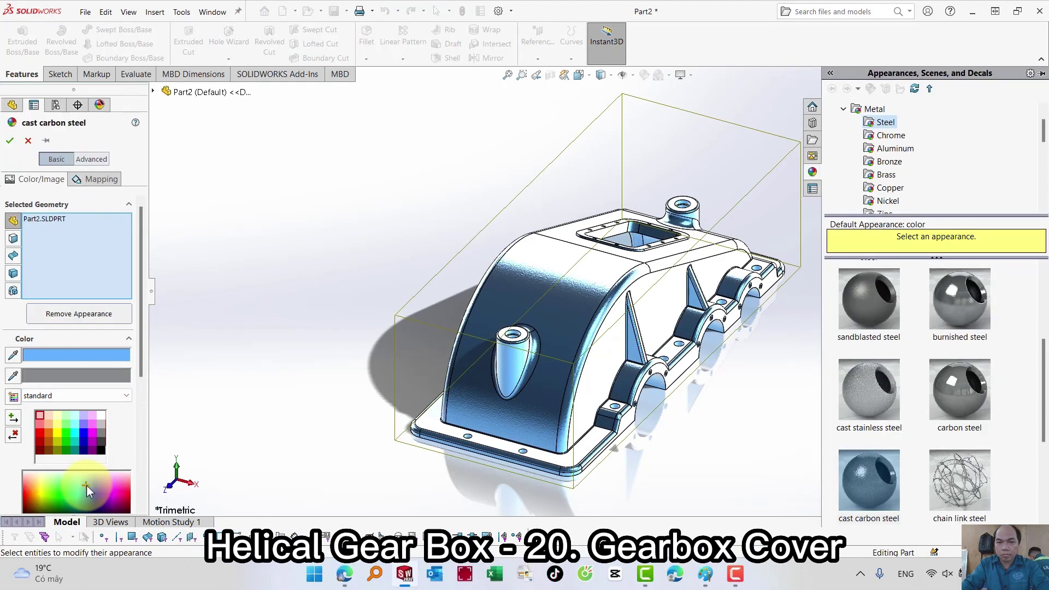
{"action": "left_click", "coordinate": [87, 488]}
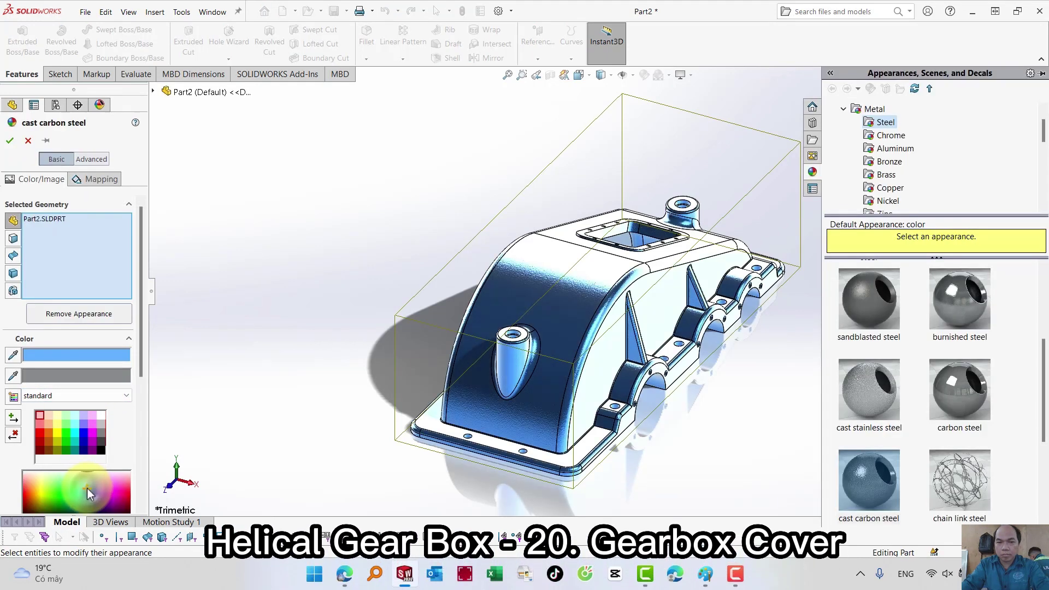
{"action": "left_click", "coordinate": [9, 142]}
Step: Color the six flat mating faces on the underside of the cover's base flange red
{"action": "middle_click_drag", "start_coordinate": [384, 234], "coordinate": [384, 168]}
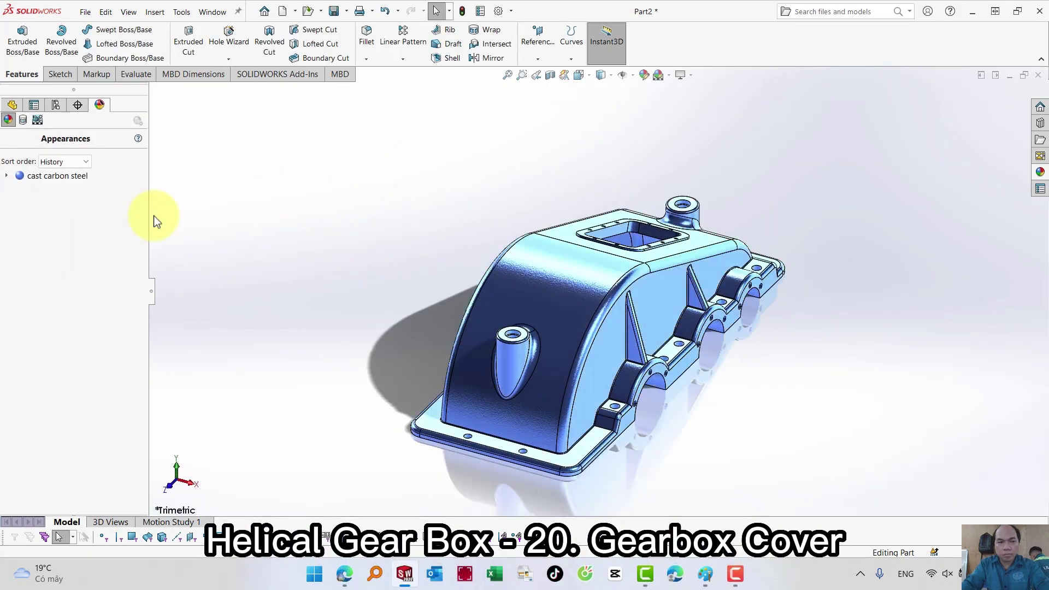
{"action": "middle_click_drag", "start_coordinate": [614, 382], "coordinate": [398, 346]}
{"action": "left_click", "coordinate": [398, 346]}
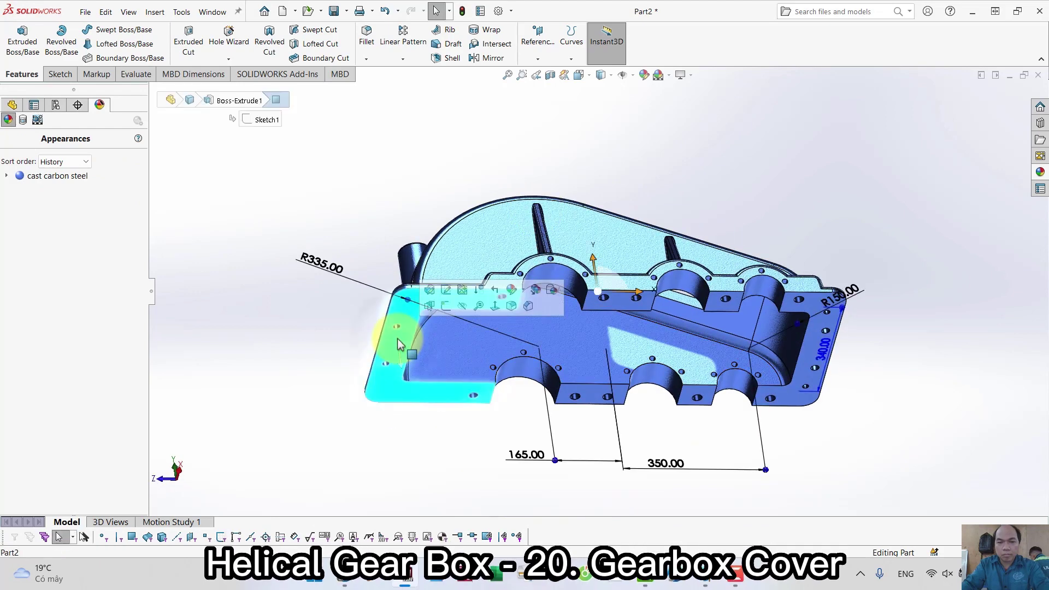
{"action": "left_click", "coordinate": [511, 292]}
{"action": "left_click", "coordinate": [525, 317]}
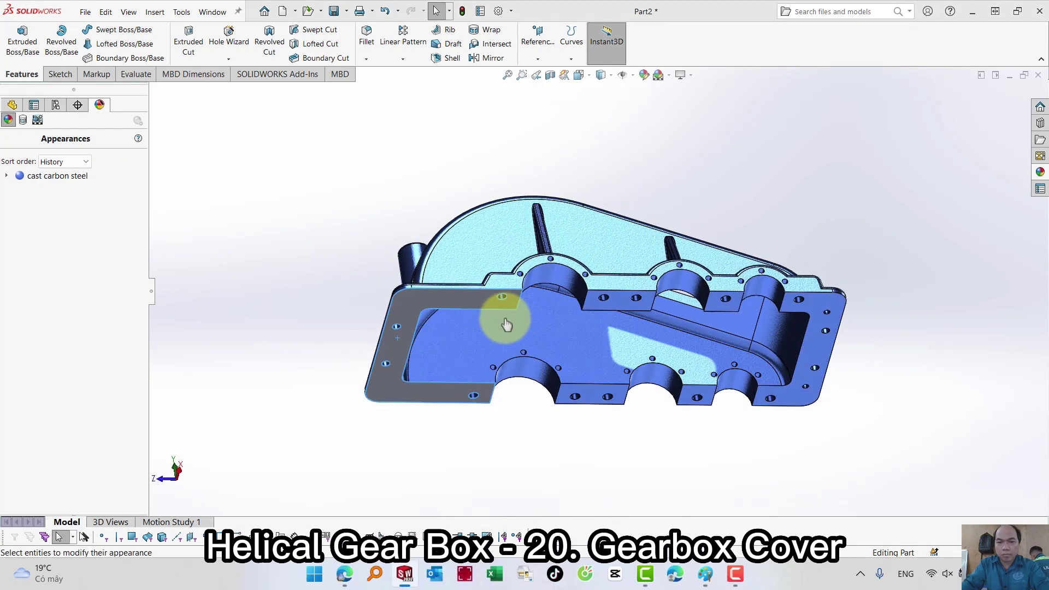
{"action": "left_click", "coordinate": [40, 412]}
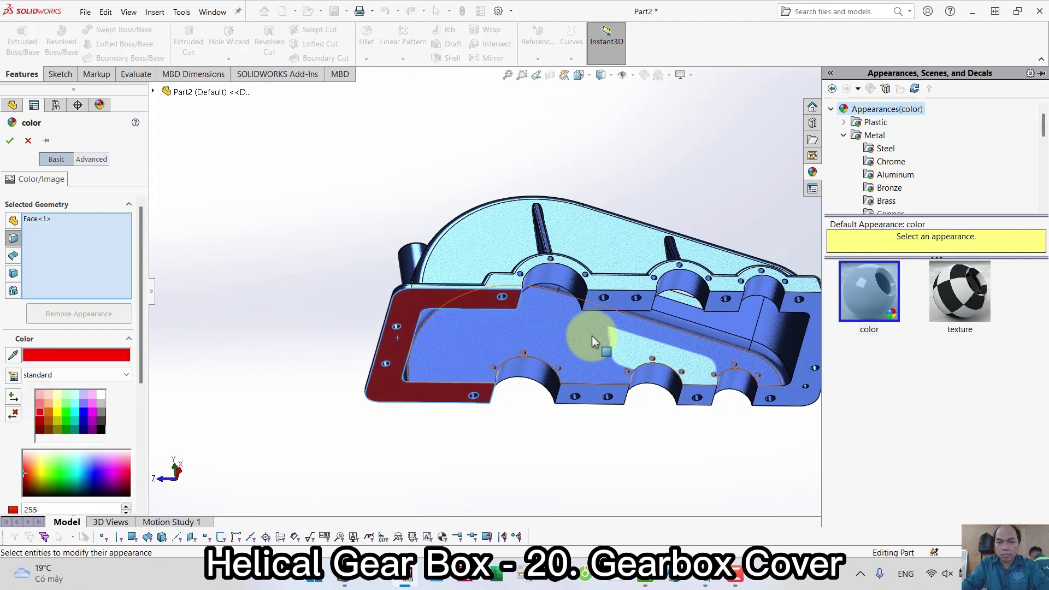
{"action": "left_click", "coordinate": [602, 301]}
{"action": "left_click", "coordinate": [730, 300]}
{"action": "left_click", "coordinate": [817, 323]}
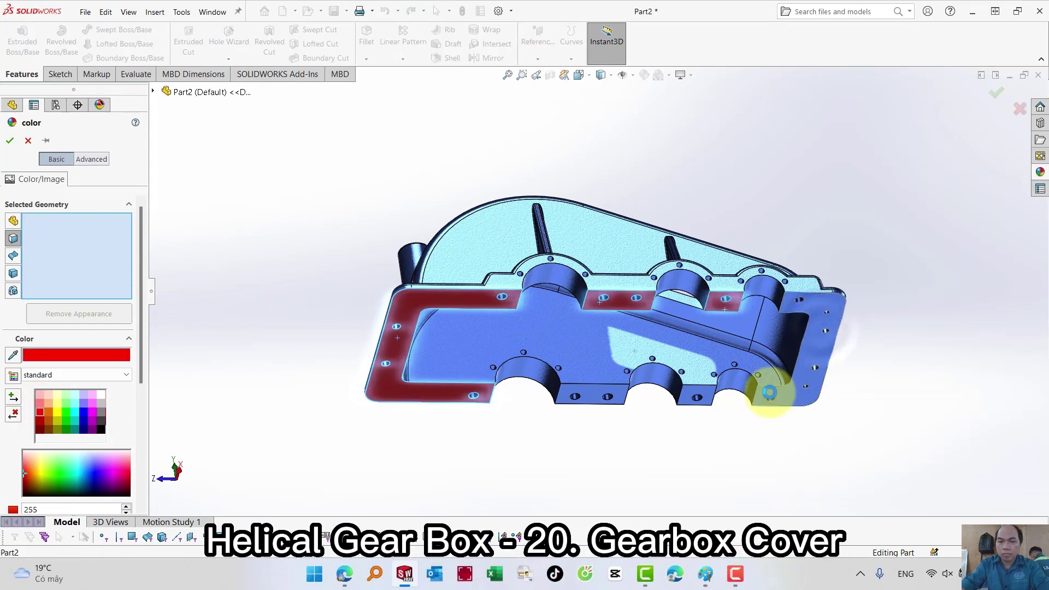
{"action": "left_click", "coordinate": [705, 405]}
{"action": "left_click", "coordinate": [606, 398]}
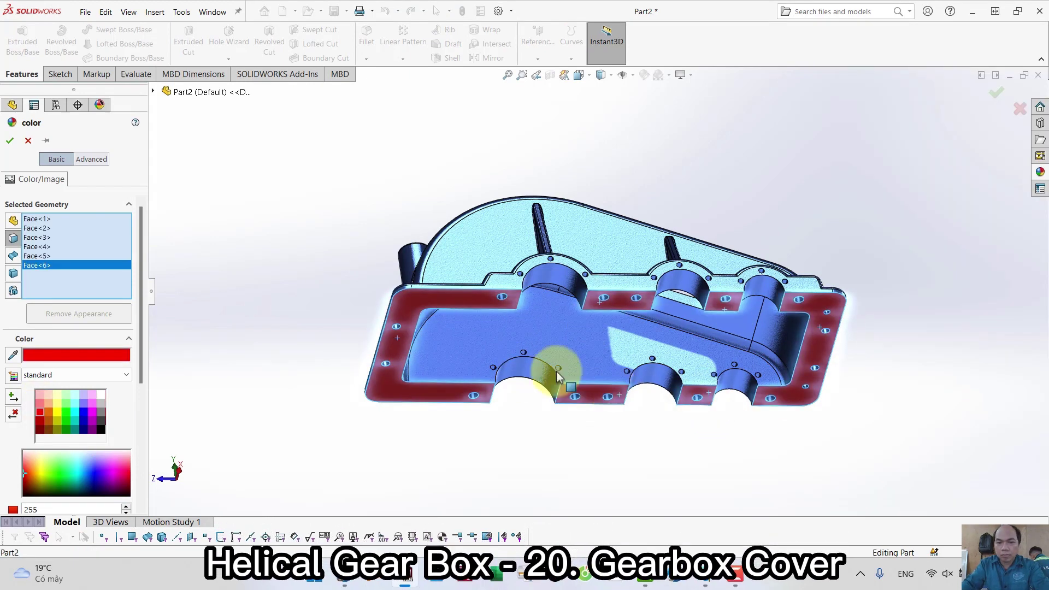
{"action": "left_click", "coordinate": [9, 143]}
Step: Save the part as "20. Cover" in the Complete folder
{"action": "key", "text": "ctrl+shift+z"}
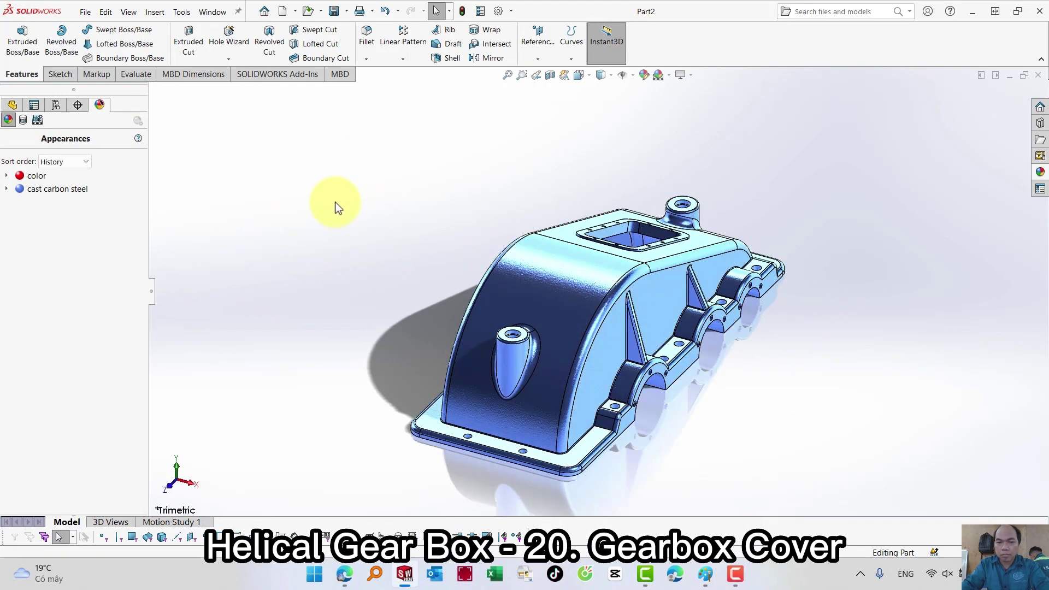
{"action": "right_click_drag", "start_coordinate": [365, 262], "coordinate": [378, 221]}
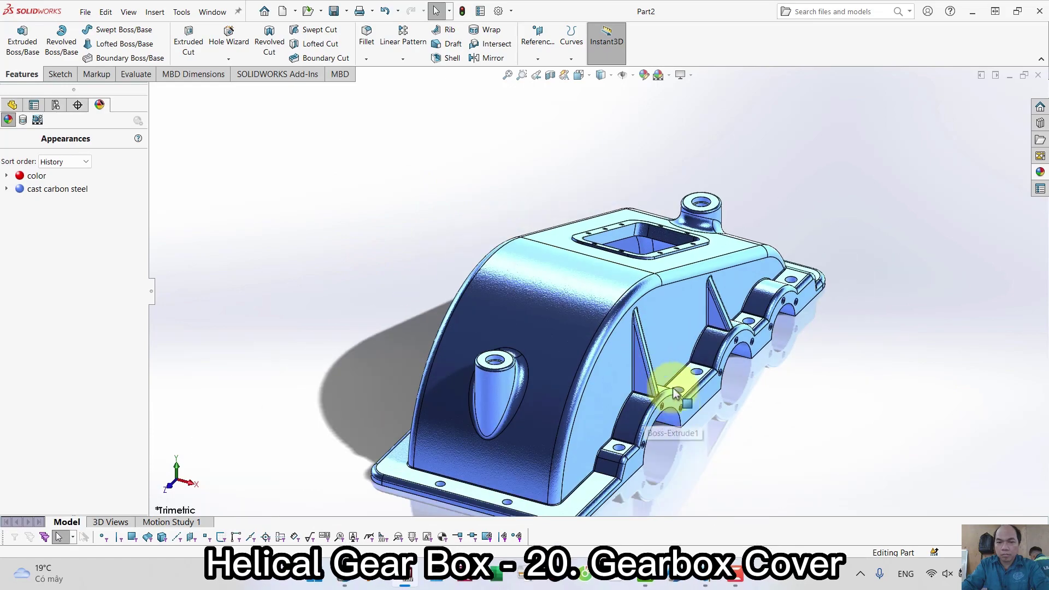
{"action": "scroll", "coordinate": [683, 391], "scroll_direction": "down", "scroll_amount": 3}
{"action": "scroll", "coordinate": [722, 457], "scroll_direction": "up", "scroll_amount": 3}
{"action": "left_click", "coordinate": [86, 12]}
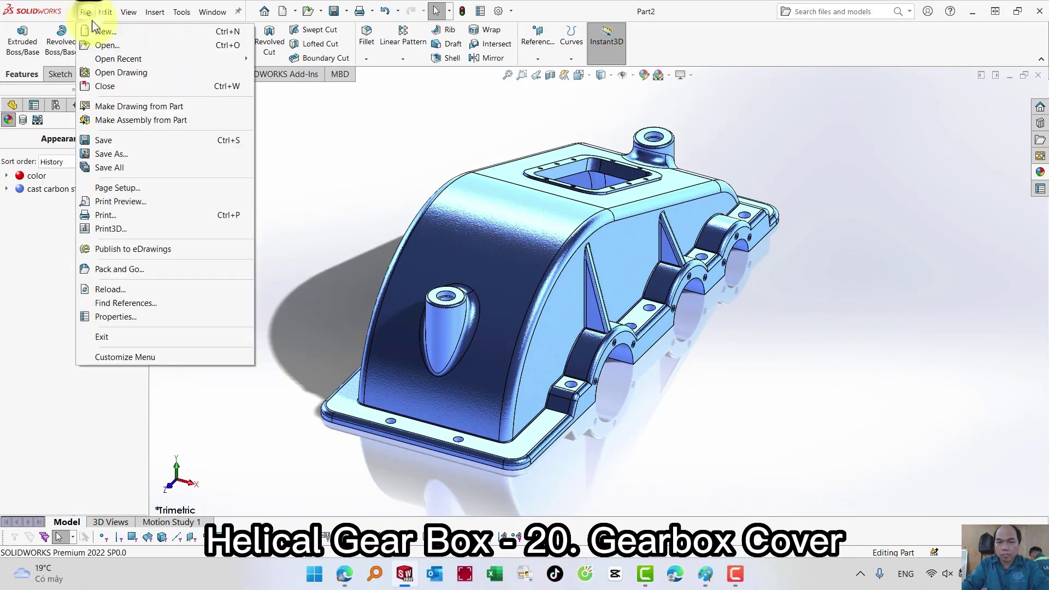
{"action": "left_click", "coordinate": [104, 141]}
{"action": "type", "text": "19"}
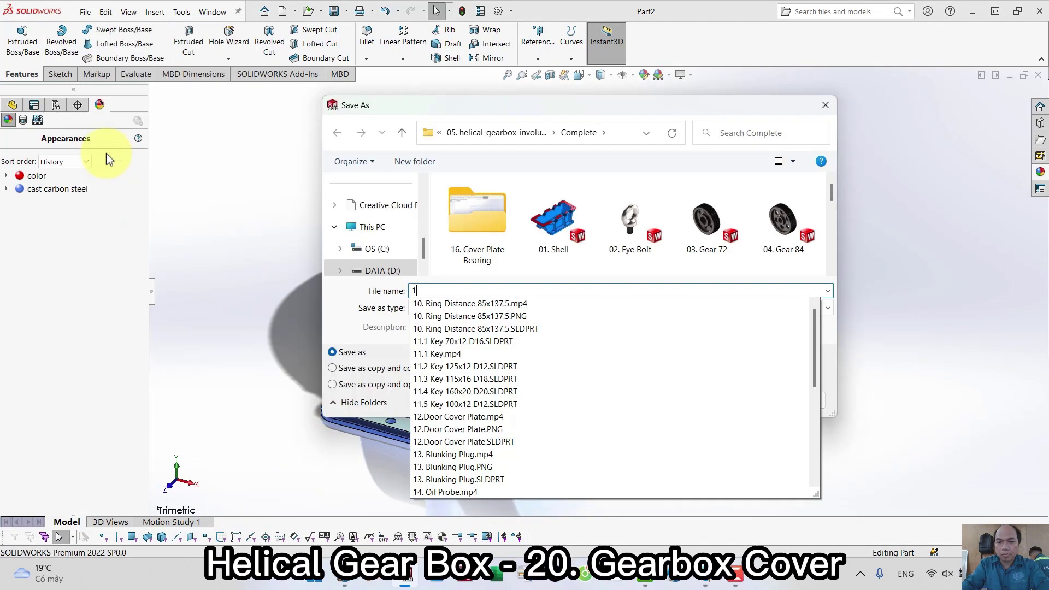
{"action": "key", "text": "BackSpace"}
{"action": "key", "text": "BackSpace"}
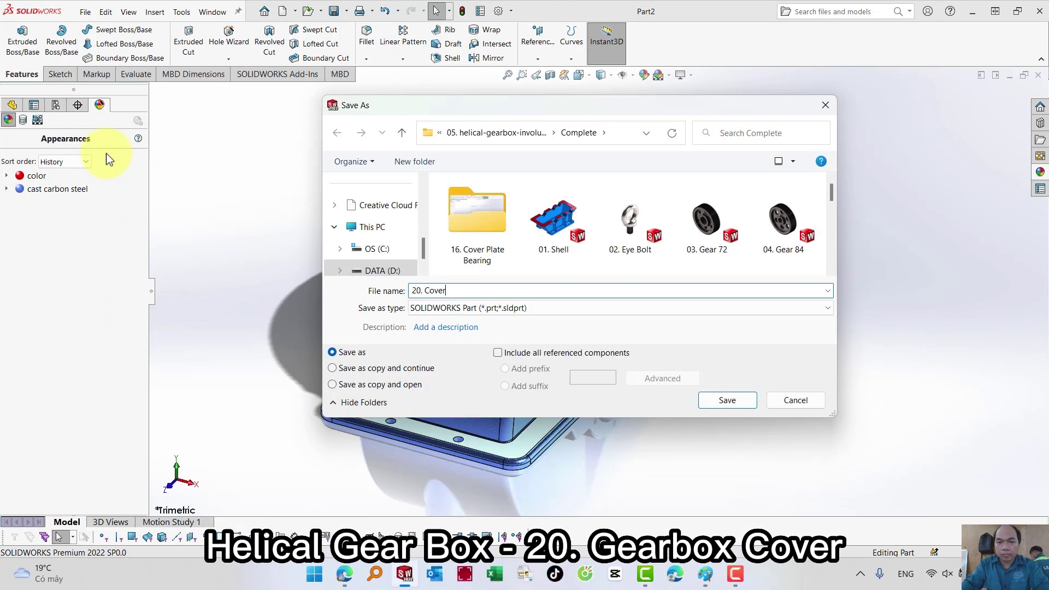
{"action": "left_click", "coordinate": [721, 403]}
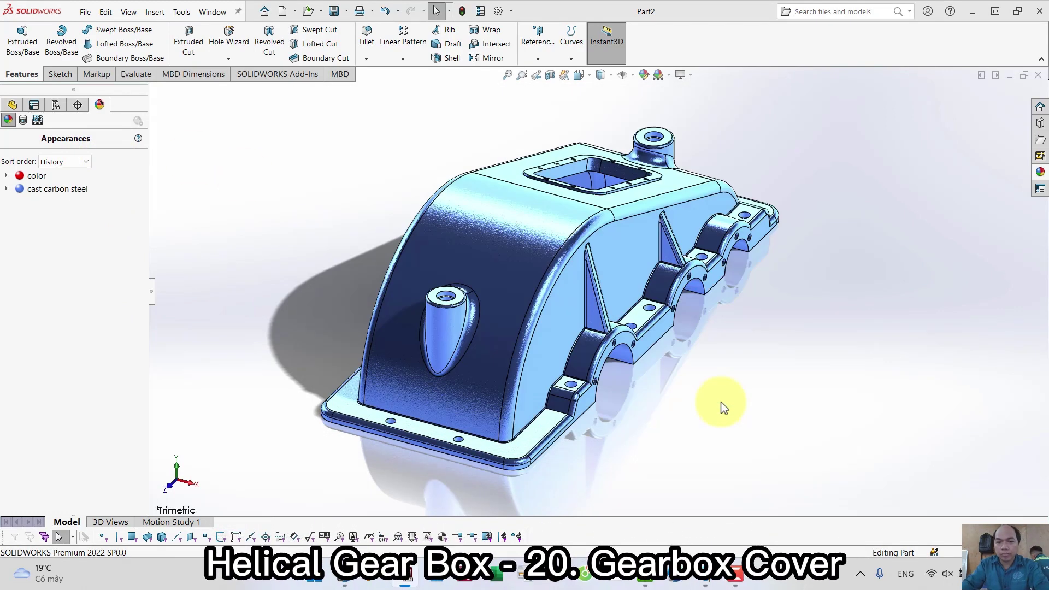
{"action": "left_click", "coordinate": [15, 104]}
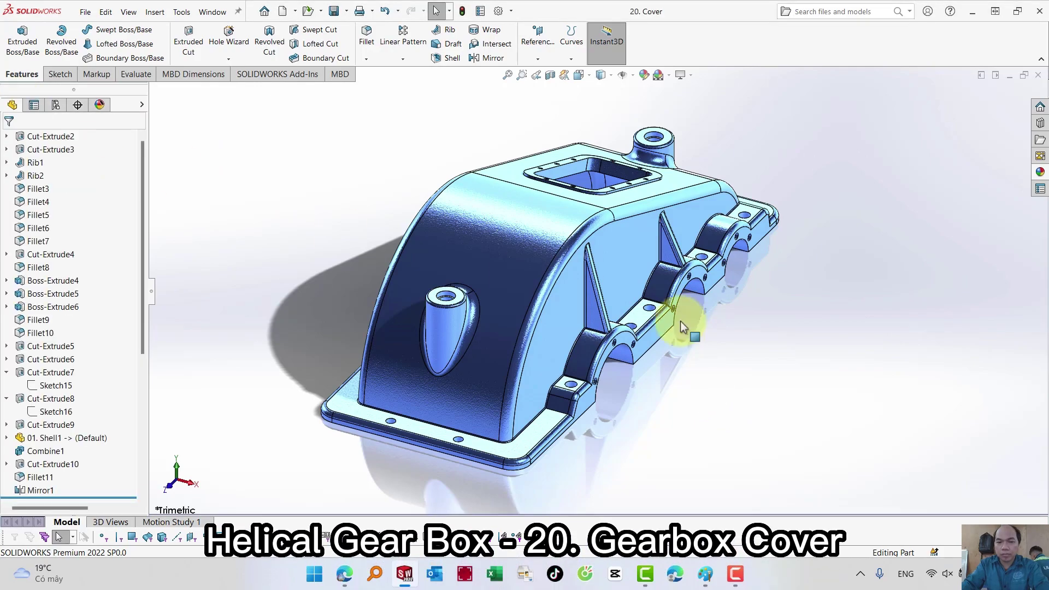
{"action": "middle_click_drag", "start_coordinate": [679, 328], "coordinate": [873, 271]}
{"action": "key", "text": "ctrl+7"}
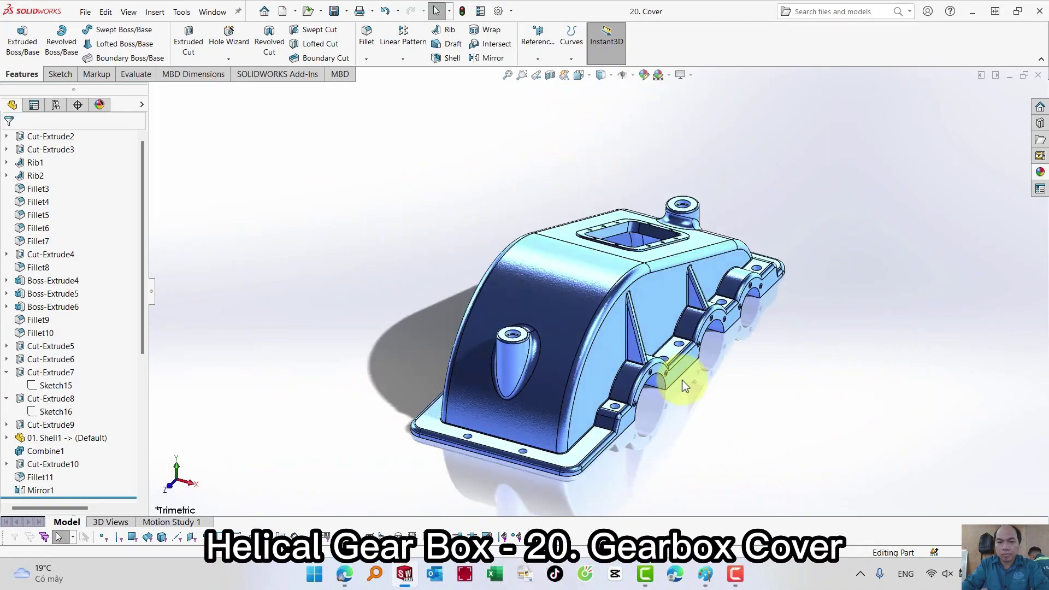
{"action": "scroll", "coordinate": [620, 401], "scroll_direction": "down", "scroll_amount": 5}
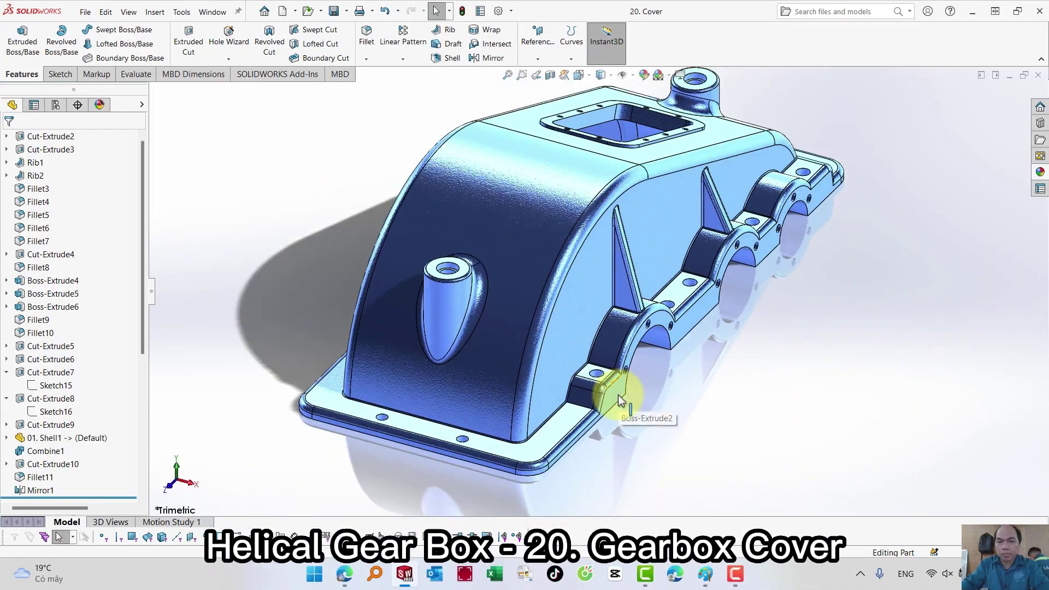